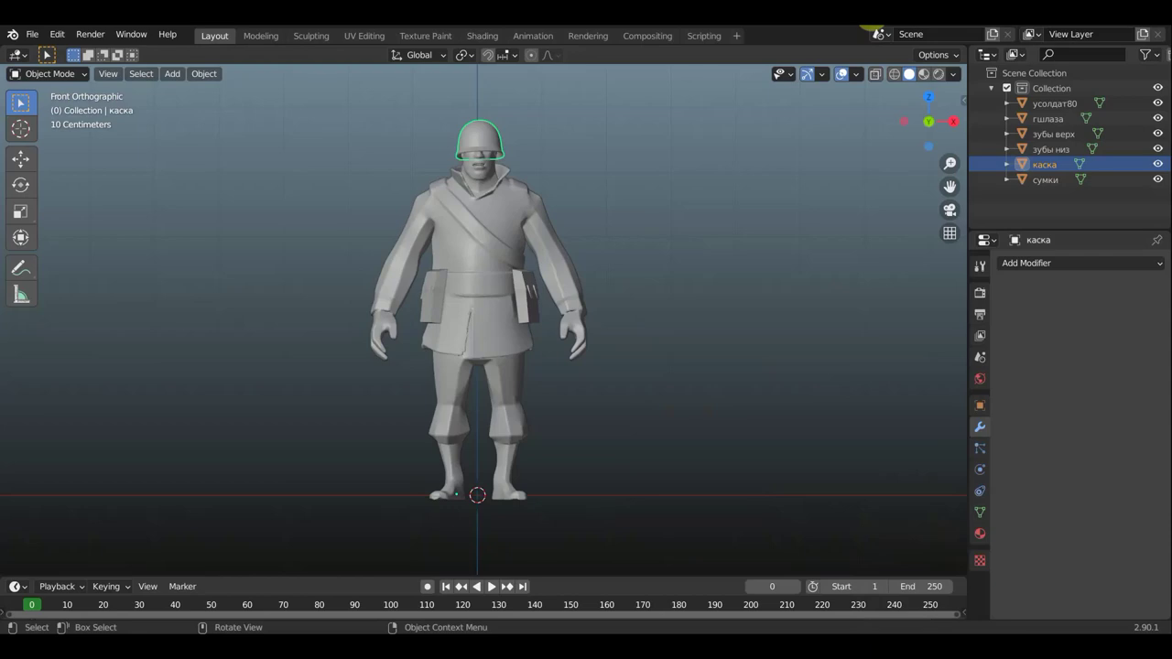
Select the soldier body mesh усолдат80 instead of the helmet and view it from the front.
{"action": "mouse_move", "coordinate": [763, 236]}
{"action": "middle_mouse_down"}
{"action": "mouse_move", "coordinate": [683, 245]}
{"action": "mouse_move", "coordinate": [695, 243]}
{"action": "middle_mouse_up"}
{"action": "scroll", "coordinate": [694, 247], "scroll_direction": "down", "scroll_amount": 1}
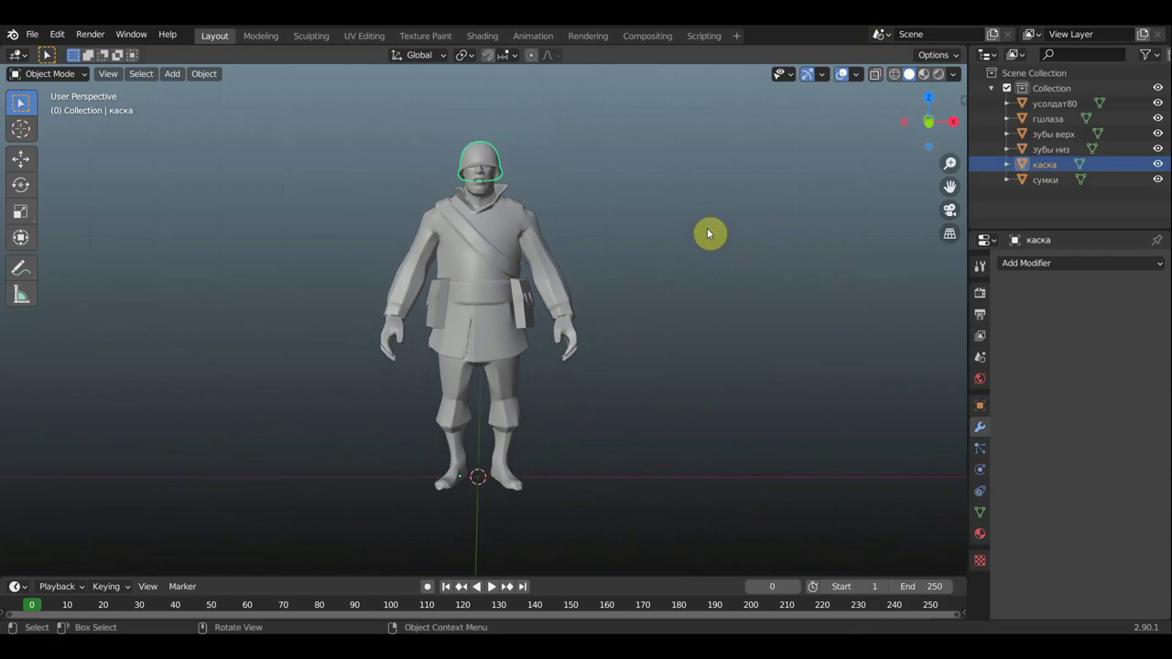
{"action": "left_click", "coordinate": [515, 243]}
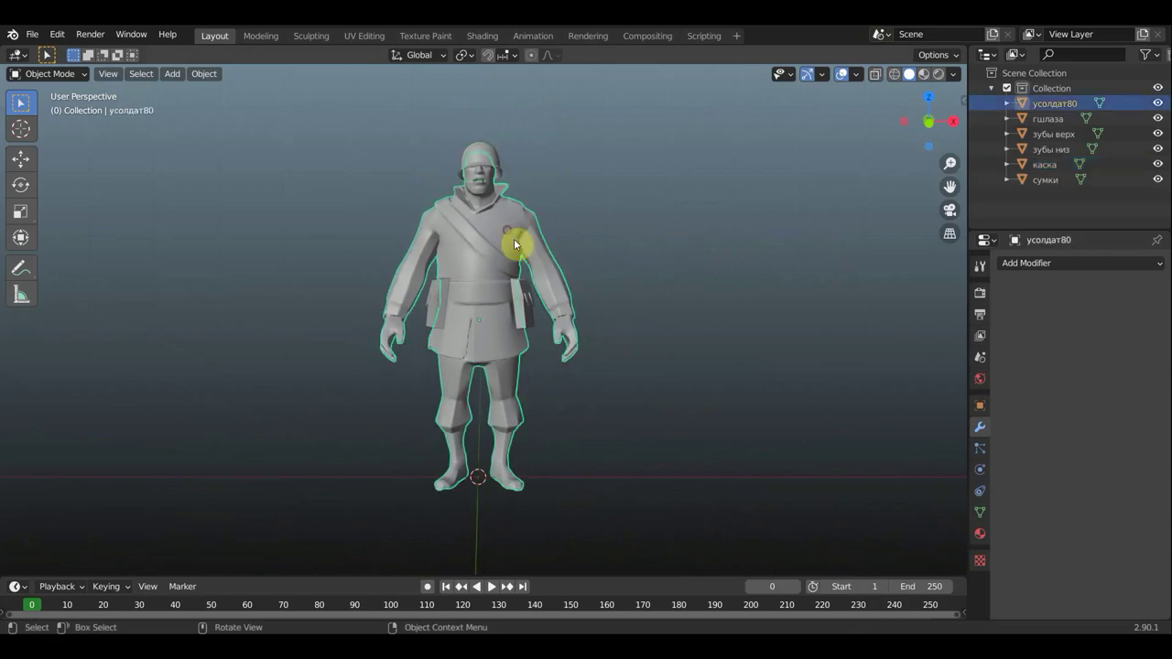
{"action": "key", "text": "KP_1"}
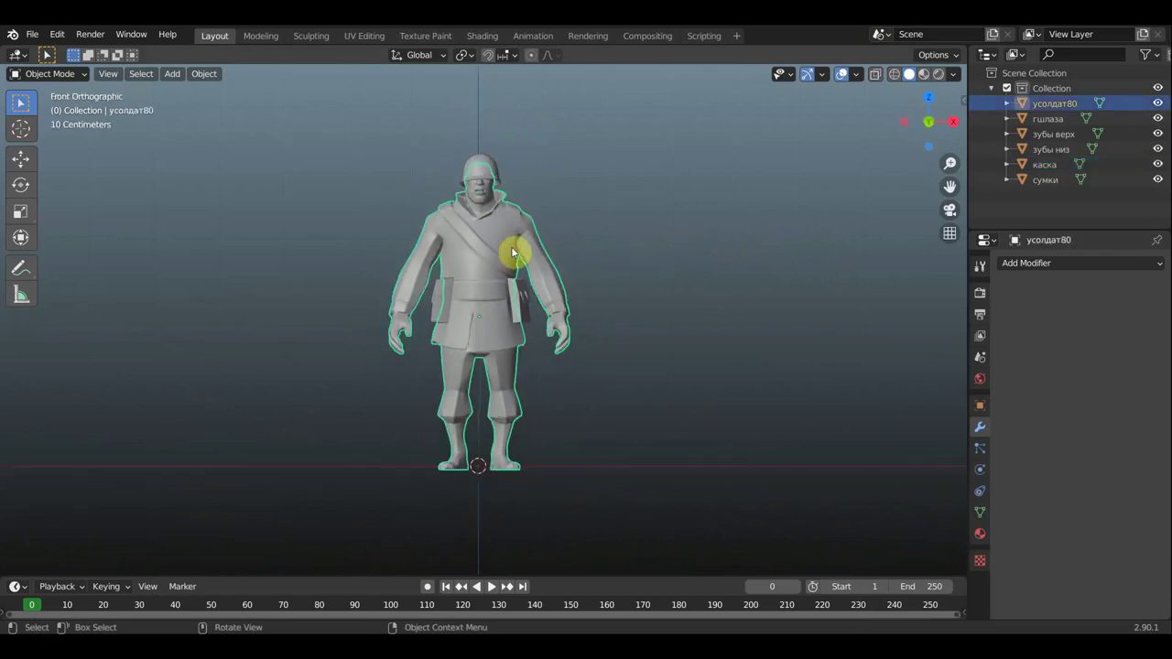
{"action": "scroll", "coordinate": [513, 252], "scroll_direction": "up", "scroll_amount": 2}
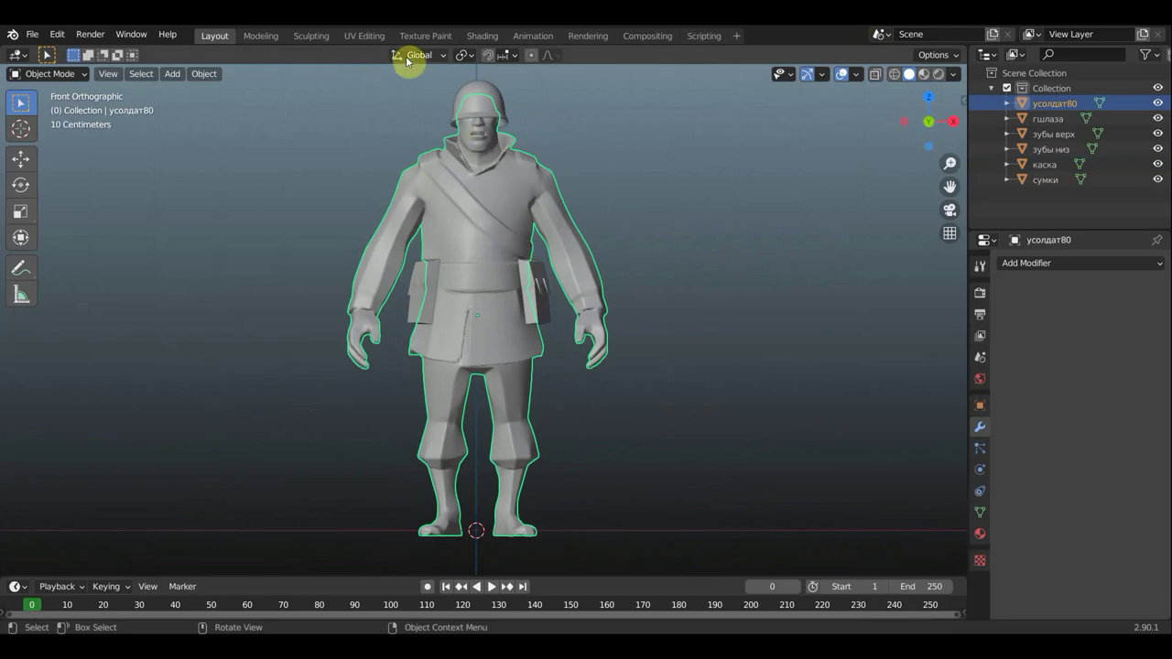
Switch to the UV Editing workspace and bring the soldier's armpit into view.
{"action": "left_click", "coordinate": [367, 36]}
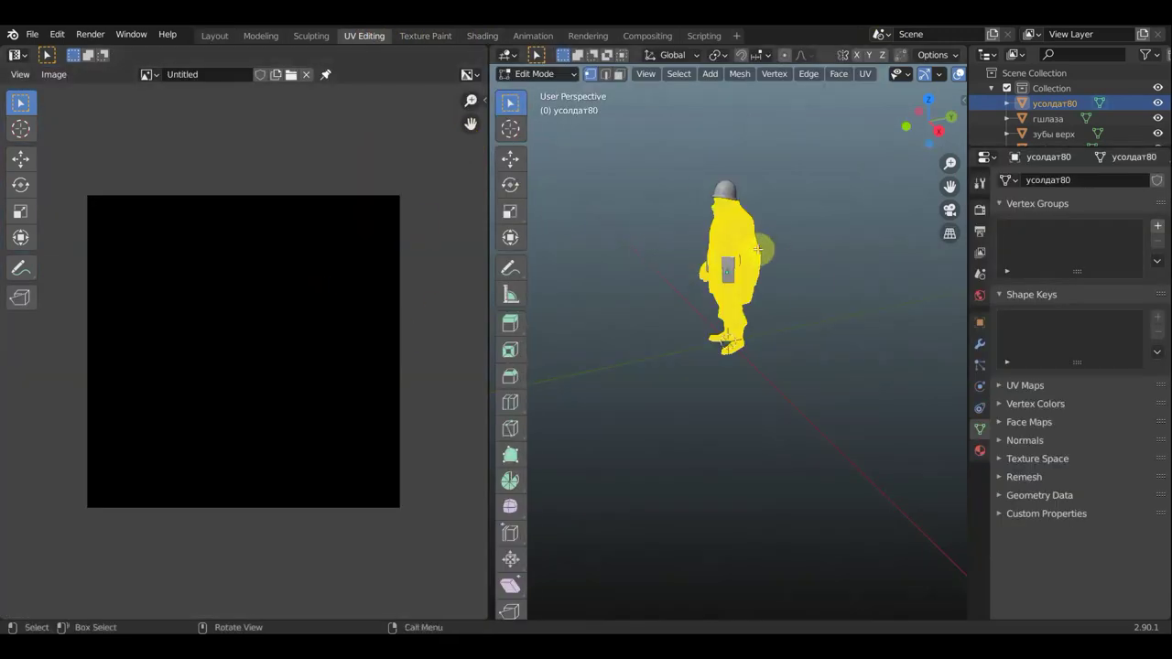
{"action": "scroll", "coordinate": [739, 249], "scroll_direction": "up", "scroll_amount": 5}
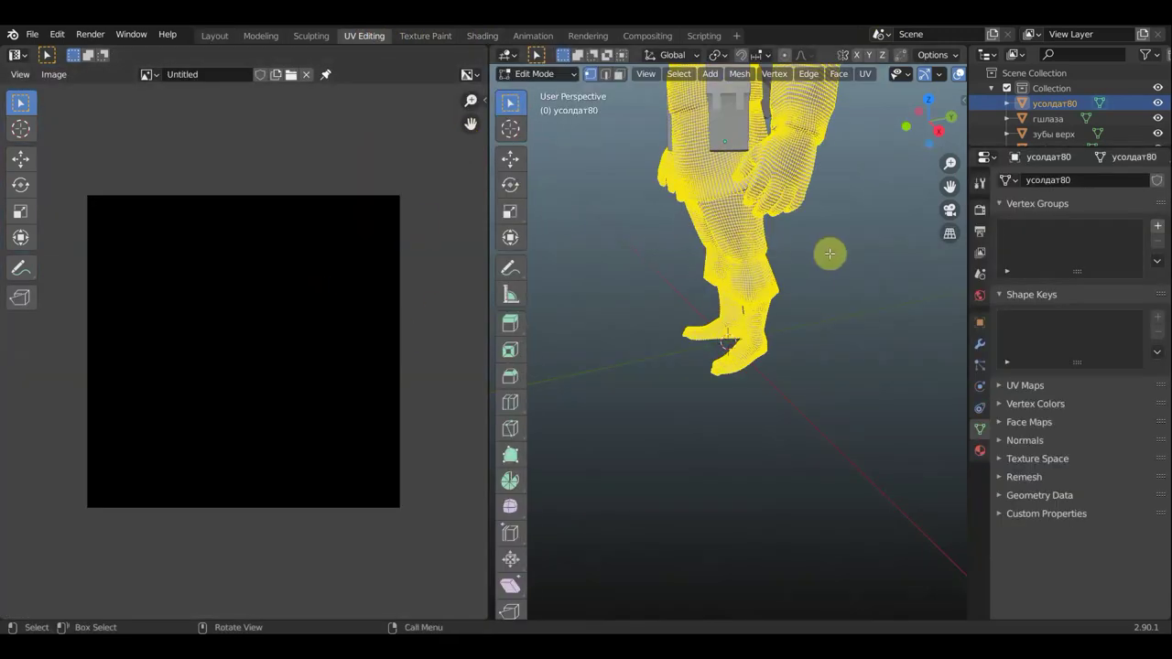
{"action": "mouse_move", "coordinate": [860, 240]}
{"action": "middle_mouse_down"}
{"action": "mouse_move", "coordinate": [824, 331]}
{"action": "mouse_move", "coordinate": [822, 305]}
{"action": "middle_mouse_up"}
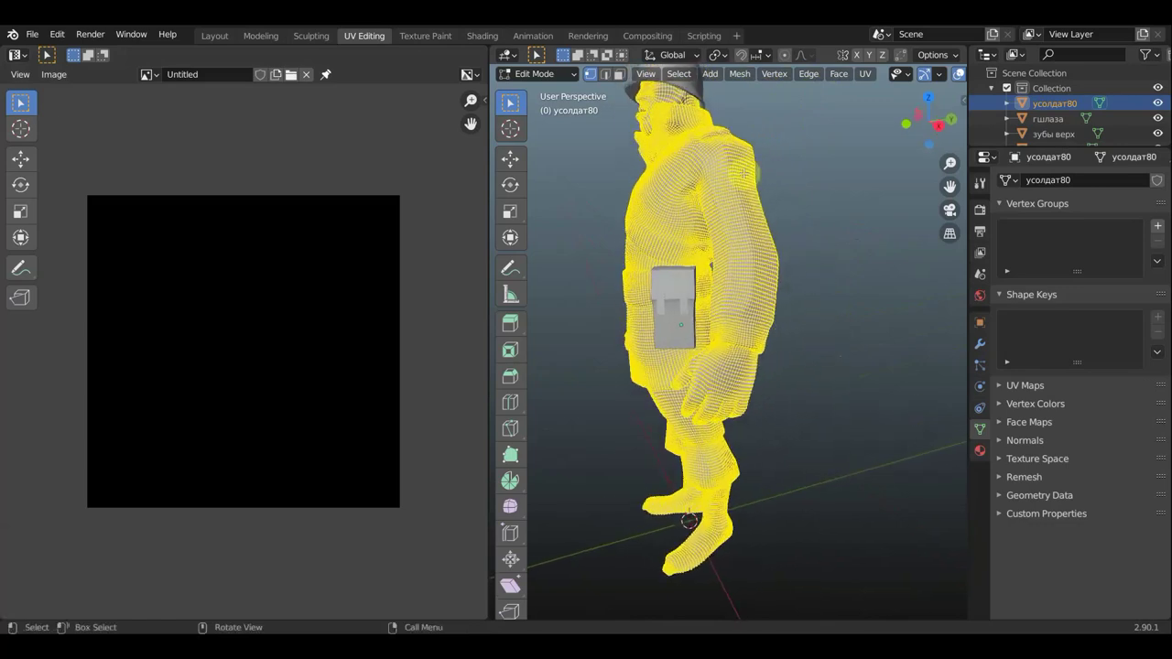
{"action": "mouse_move", "coordinate": [792, 179]}
{"action": "middle_mouse_down"}
{"action": "mouse_move", "coordinate": [779, 254]}
{"action": "mouse_move", "coordinate": [797, 262]}
{"action": "middle_mouse_up"}
{"action": "scroll", "coordinate": [779, 253], "scroll_direction": "up", "scroll_amount": 4}
{"action": "scroll", "coordinate": [794, 262], "scroll_direction": "up", "scroll_amount": 3}
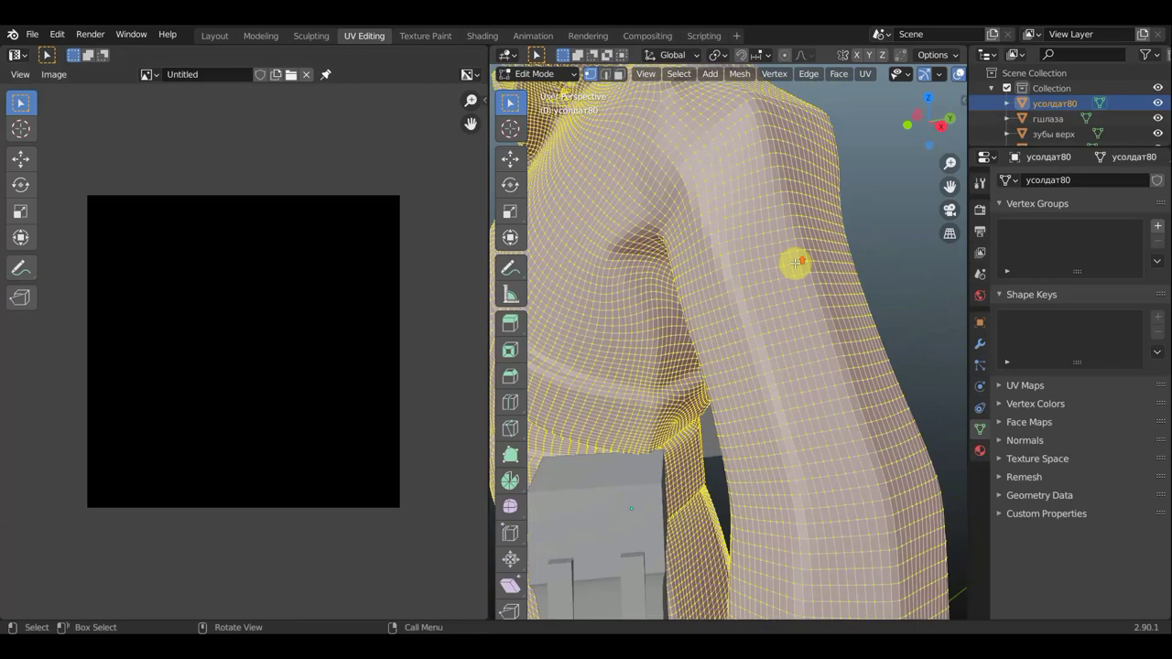
{"action": "scroll", "coordinate": [805, 233], "scroll_direction": "down", "scroll_amount": 2}
{"action": "scroll", "coordinate": [912, 251], "scroll_direction": "down", "scroll_amount": 3}
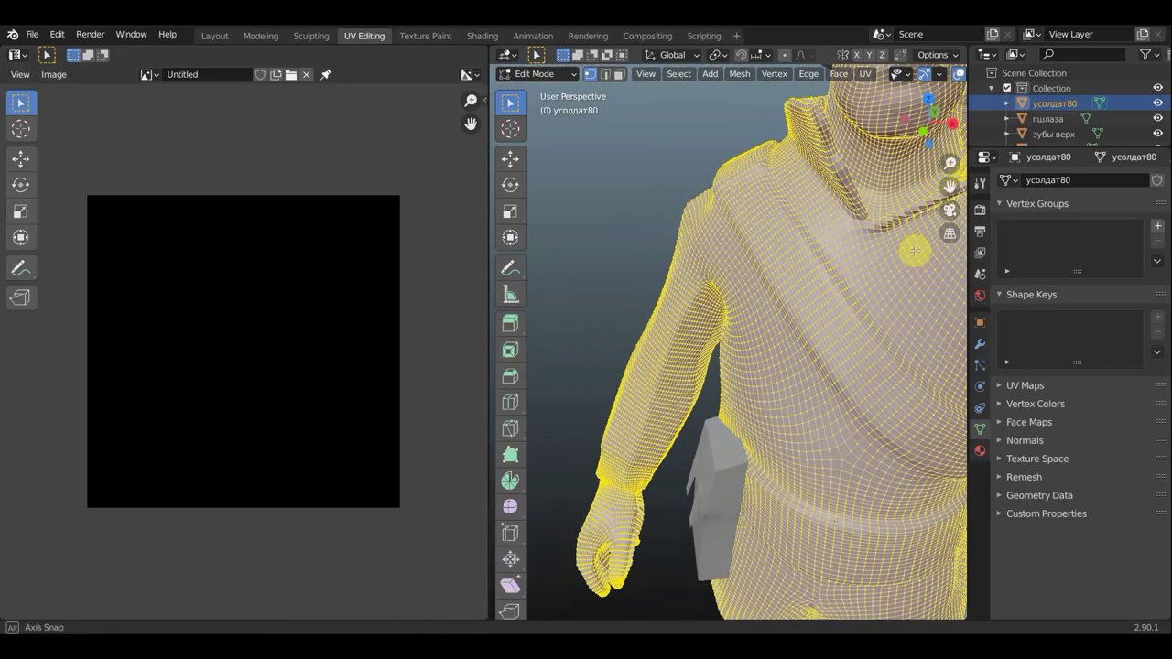
{"action": "scroll", "coordinate": [926, 230], "scroll_direction": "up", "scroll_amount": 1}
{"action": "scroll", "coordinate": [610, 186], "scroll_direction": "up", "scroll_amount": 1}
{"action": "scroll", "coordinate": [623, 190], "scroll_direction": "up", "scroll_amount": 1}
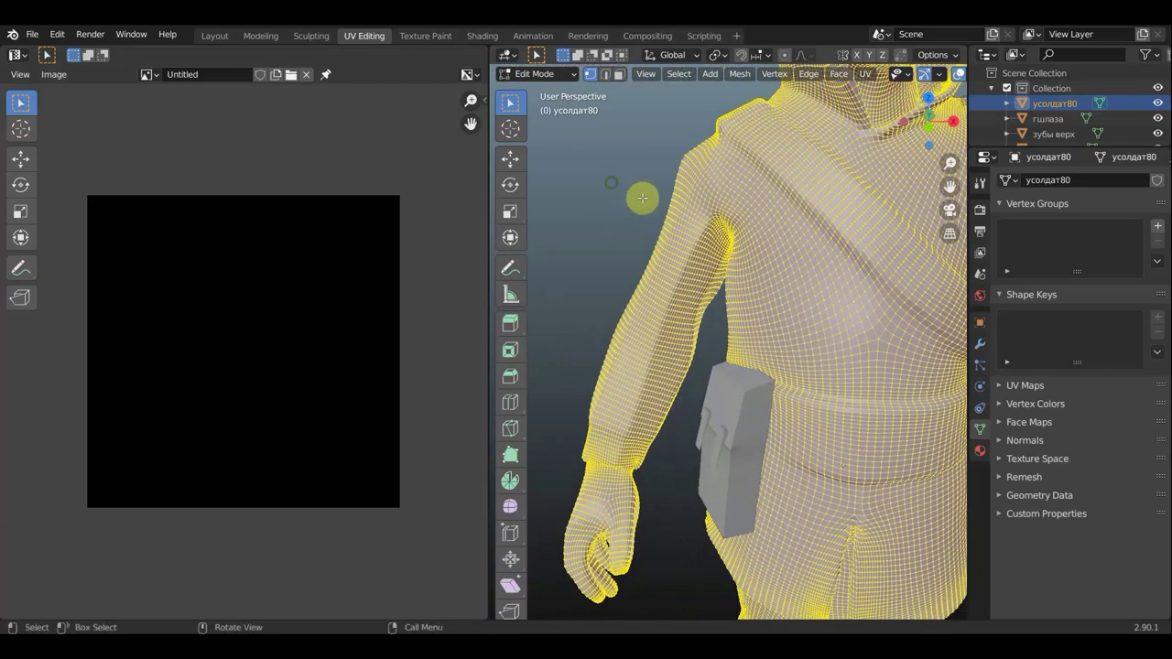
{"action": "scroll", "coordinate": [641, 195], "scroll_direction": "up", "scroll_amount": 2}
{"action": "middle_click_drag", "start_coordinate": [580, 165], "coordinate": [598, 222], "text": "shift"}
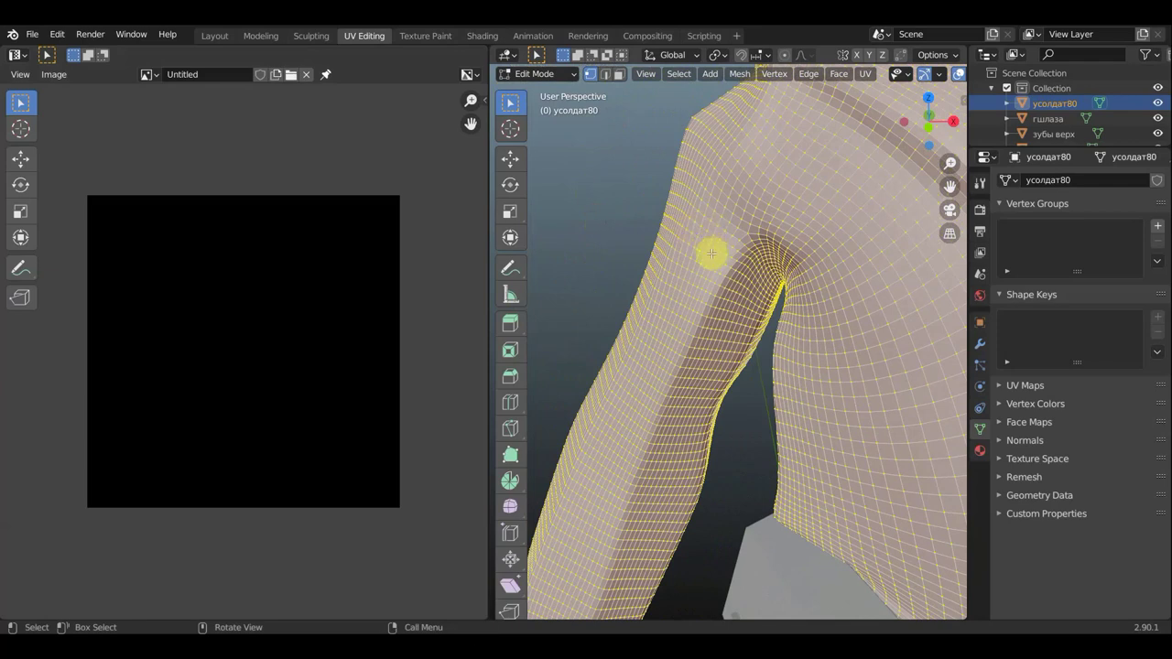
Deselect the body mesh, pick an edge loop under the arm, and frame it.
{"action": "left_click", "coordinate": [596, 194]}
{"action": "scroll", "coordinate": [723, 242], "scroll_direction": "up", "scroll_amount": 2}
{"action": "scroll", "coordinate": [720, 236], "scroll_direction": "up", "scroll_amount": 2}
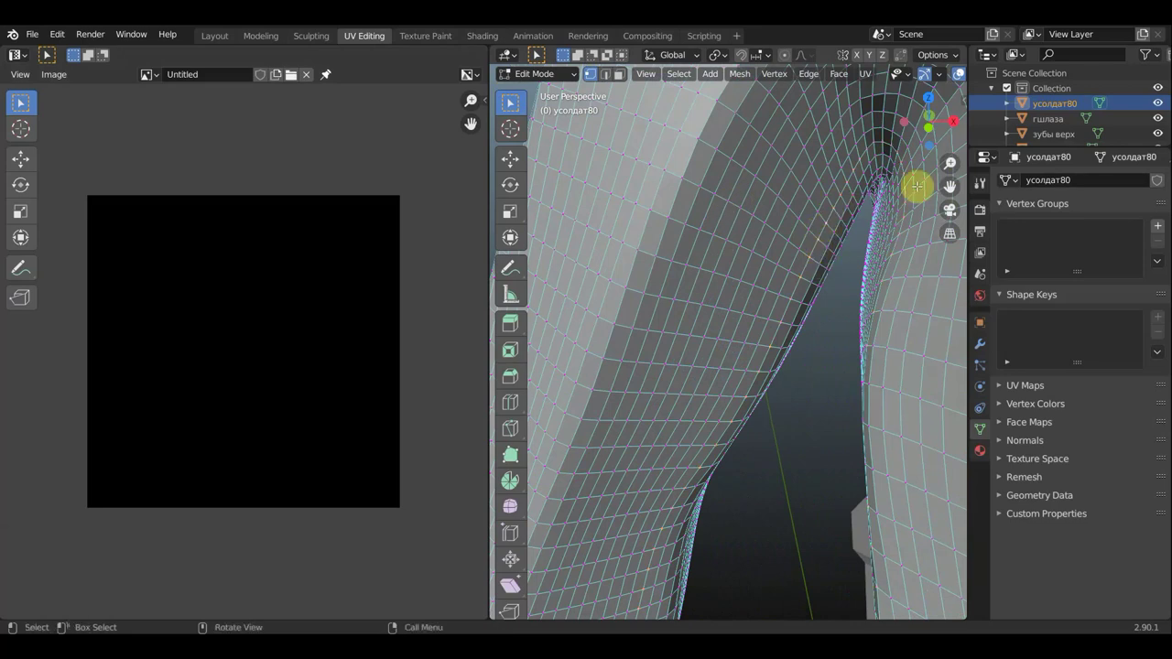
{"action": "mouse_move", "coordinate": [931, 184]}
{"action": "middle_mouse_down"}
{"action": "mouse_move", "coordinate": [940, 159]}
{"action": "mouse_move", "coordinate": [921, 149]}
{"action": "middle_mouse_up"}
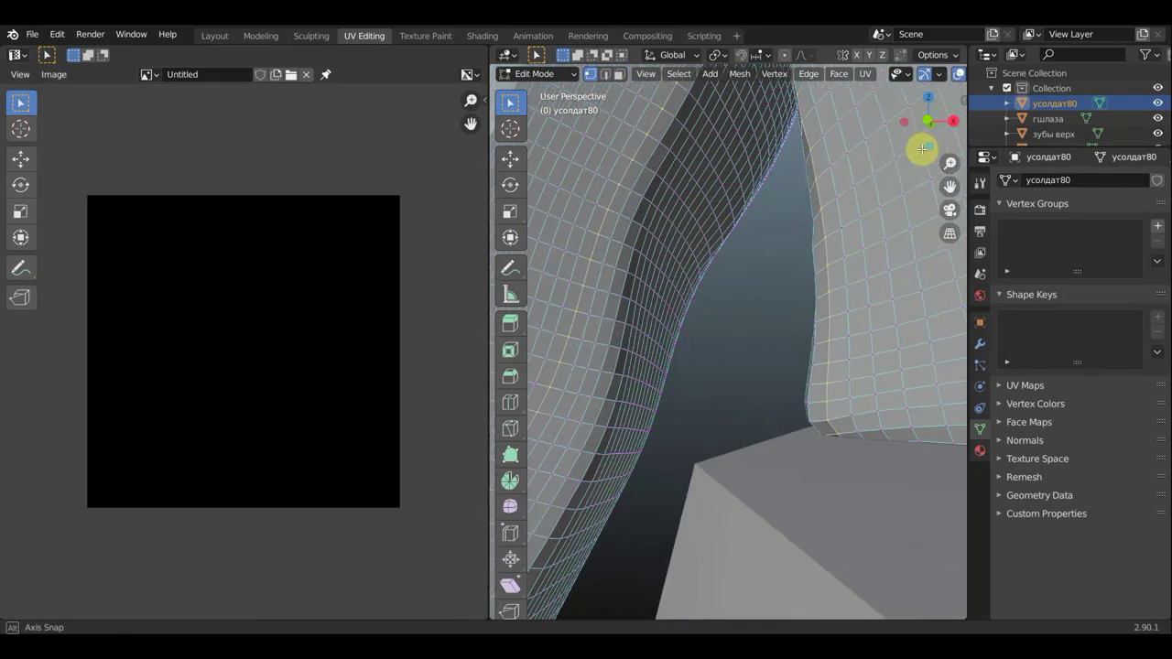
{"action": "key", "text": "KP_Decimal"}
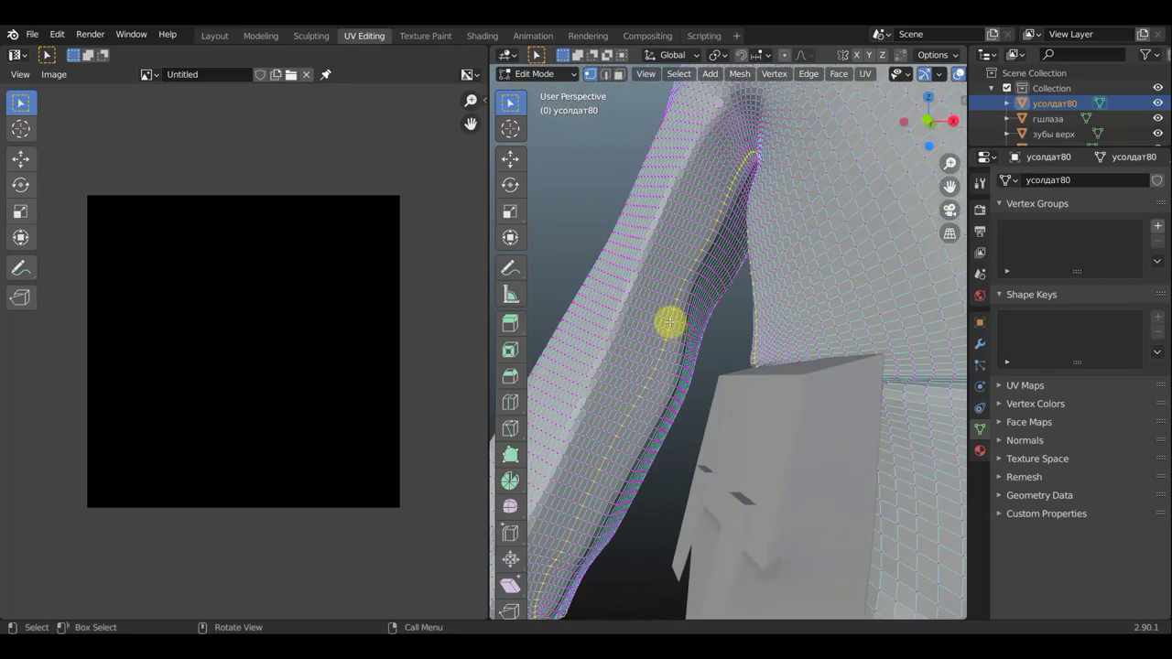
Mark the selected arm loop as a seam, then clear that wrong seam and deselect it.
{"action": "key", "text": "ctrl+e"}
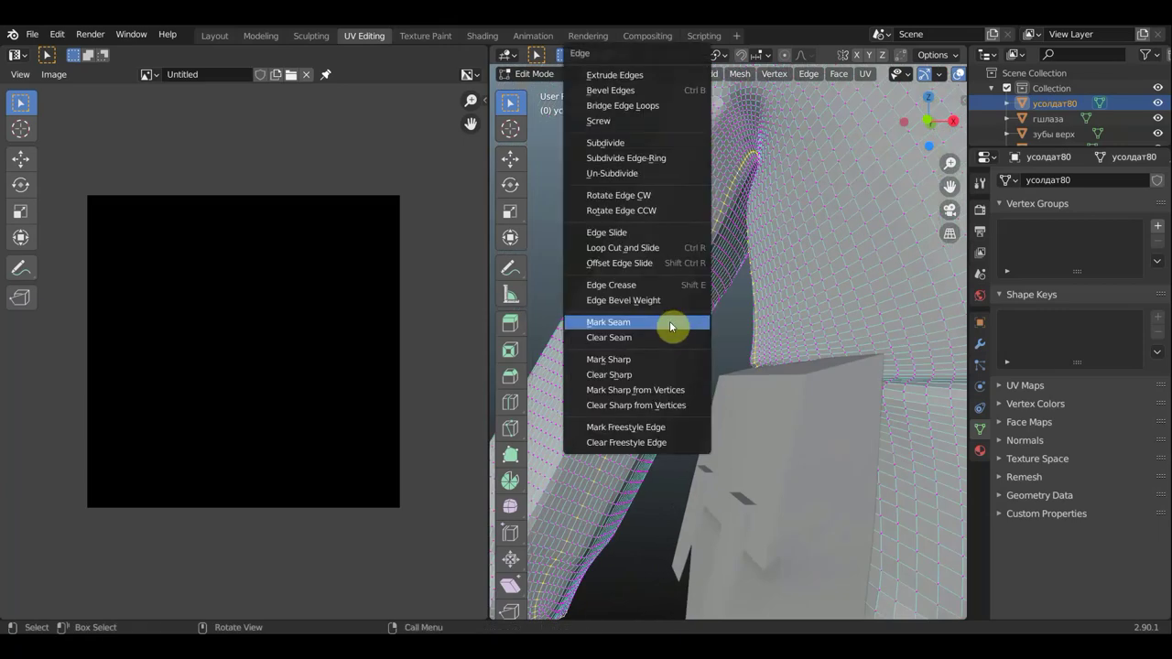
{"action": "left_click", "coordinate": [626, 322]}
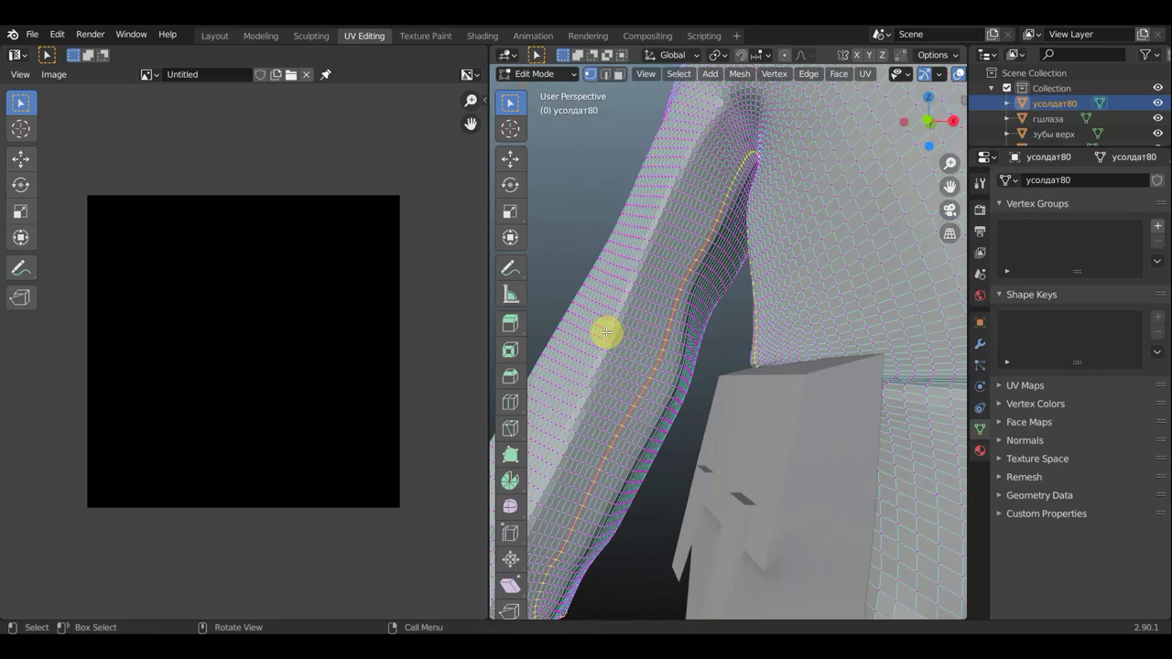
{"action": "mouse_move", "coordinate": [714, 241]}
{"action": "middle_mouse_down"}
{"action": "mouse_move", "coordinate": [757, 259]}
{"action": "mouse_move", "coordinate": [738, 256]}
{"action": "middle_mouse_up"}
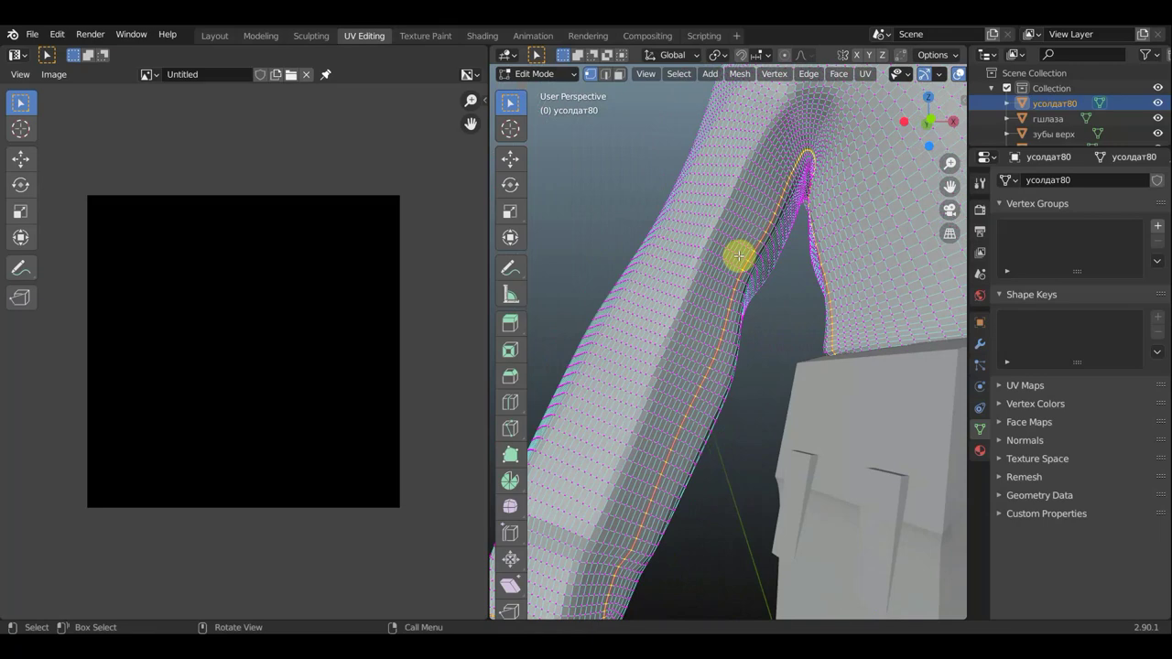
{"action": "key", "text": "ctrl+e"}
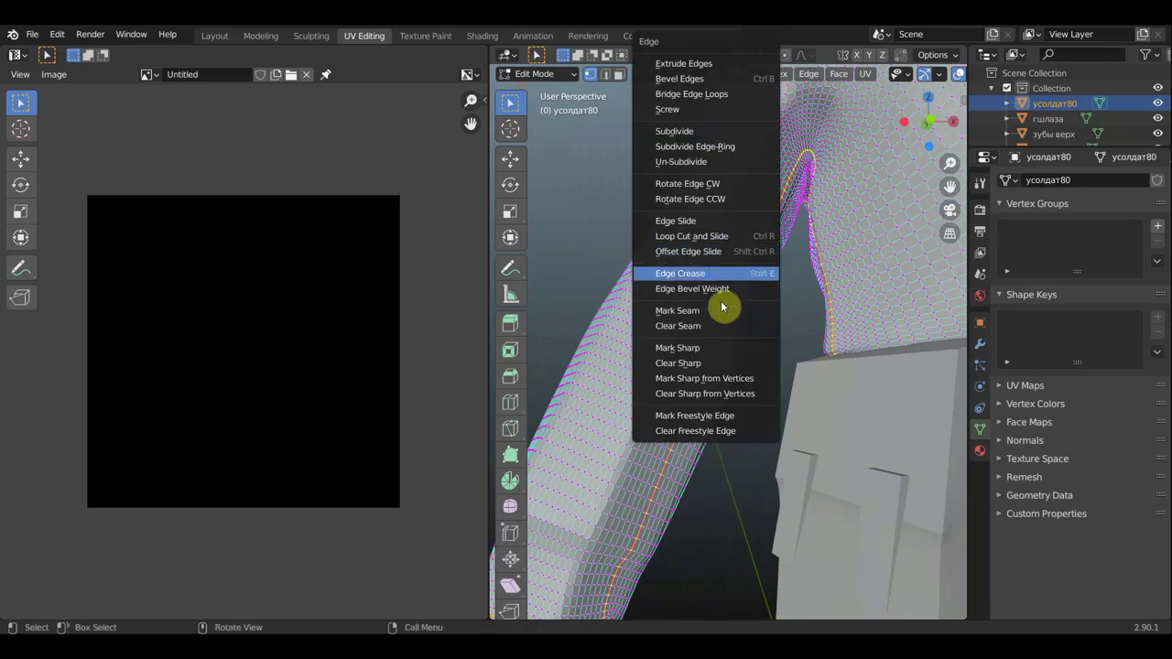
{"action": "left_click", "coordinate": [697, 326]}
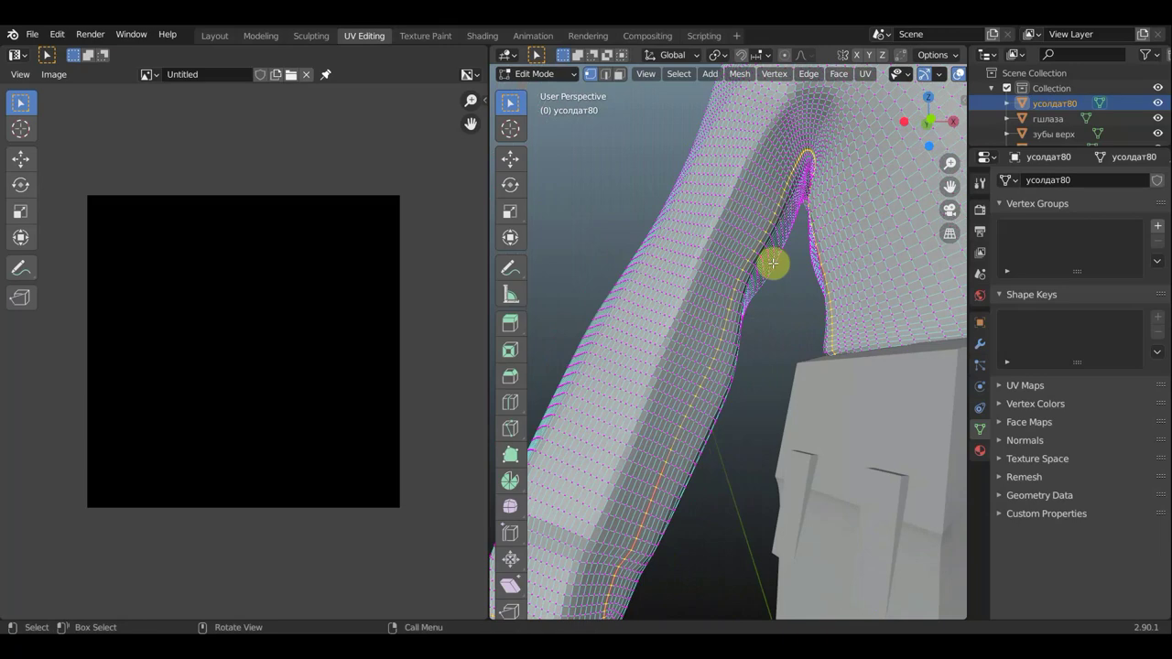
{"action": "left_click", "coordinate": [593, 212]}
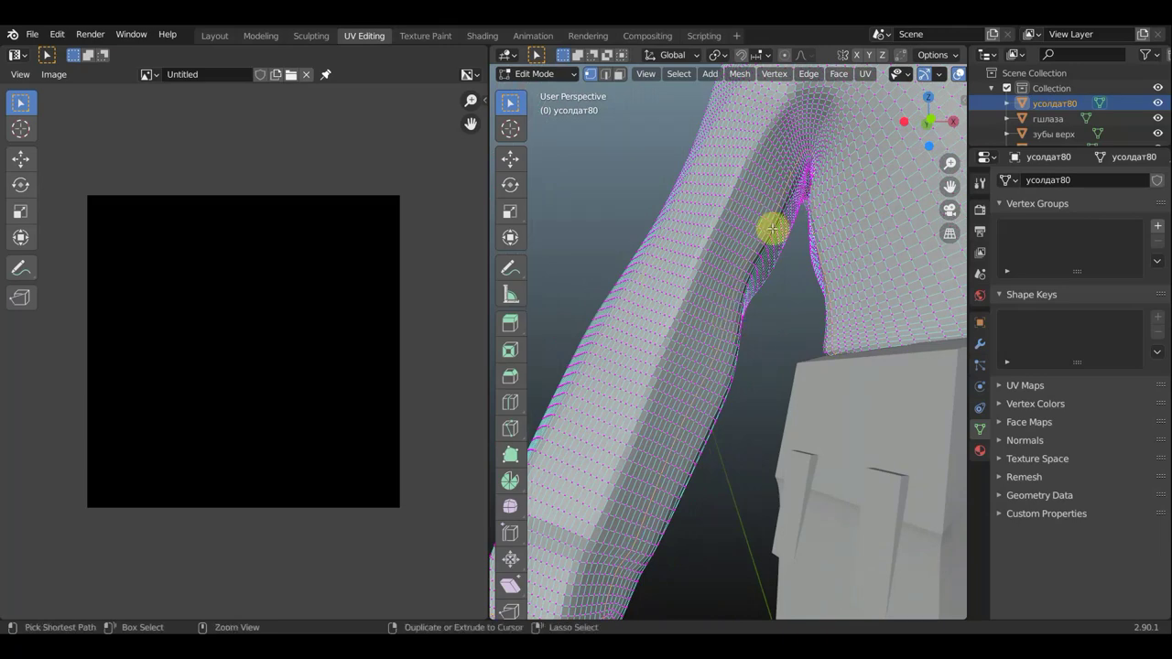
Mark a shortest edge path from the armpit to the wrist as a seam.
{"action": "left_click", "coordinate": [772, 228], "text": "ctrl"}
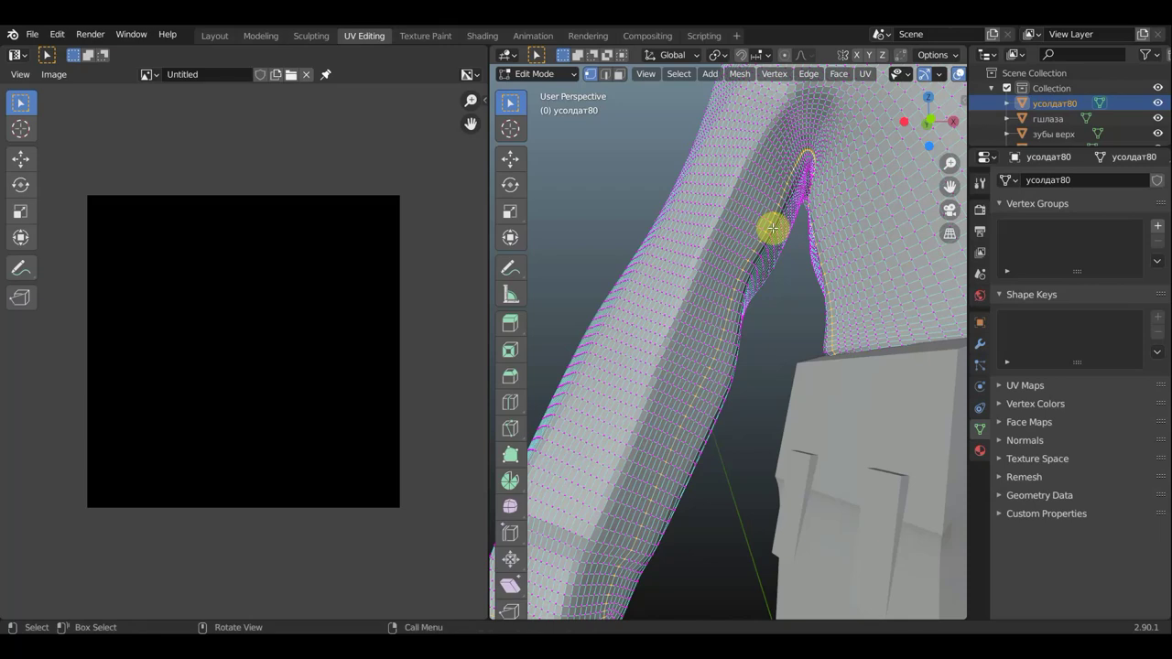
{"action": "scroll", "coordinate": [772, 227], "scroll_direction": "down", "scroll_amount": 3}
{"action": "scroll", "coordinate": [774, 243], "scroll_direction": "down", "scroll_amount": 3}
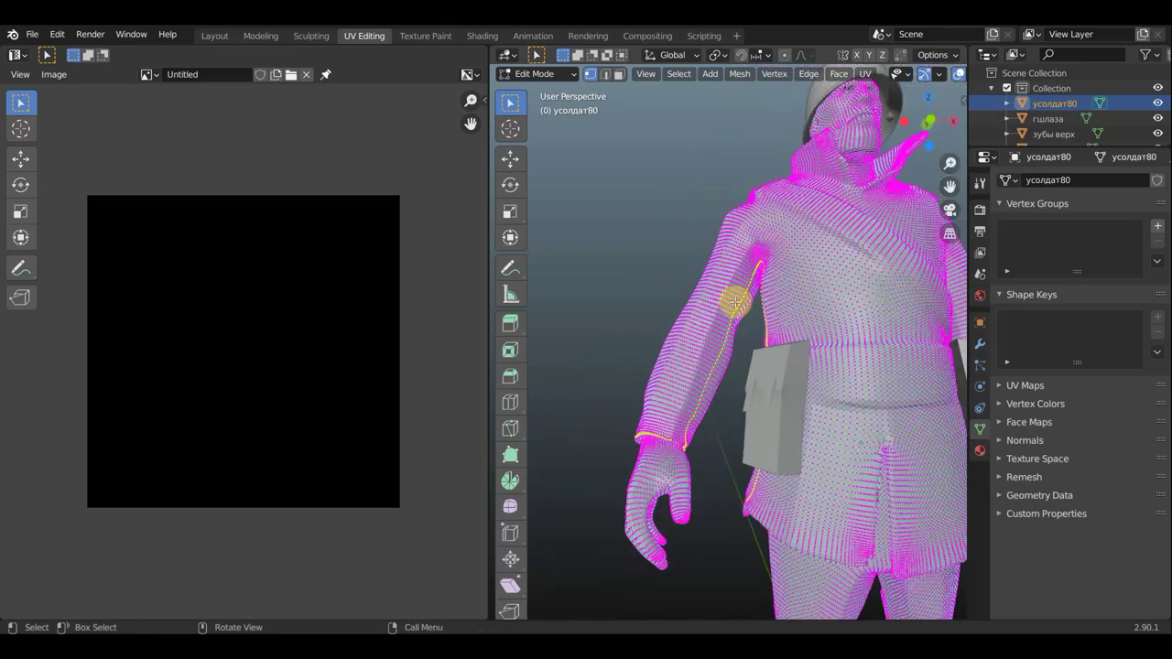
{"action": "key", "text": "ctrl+e"}
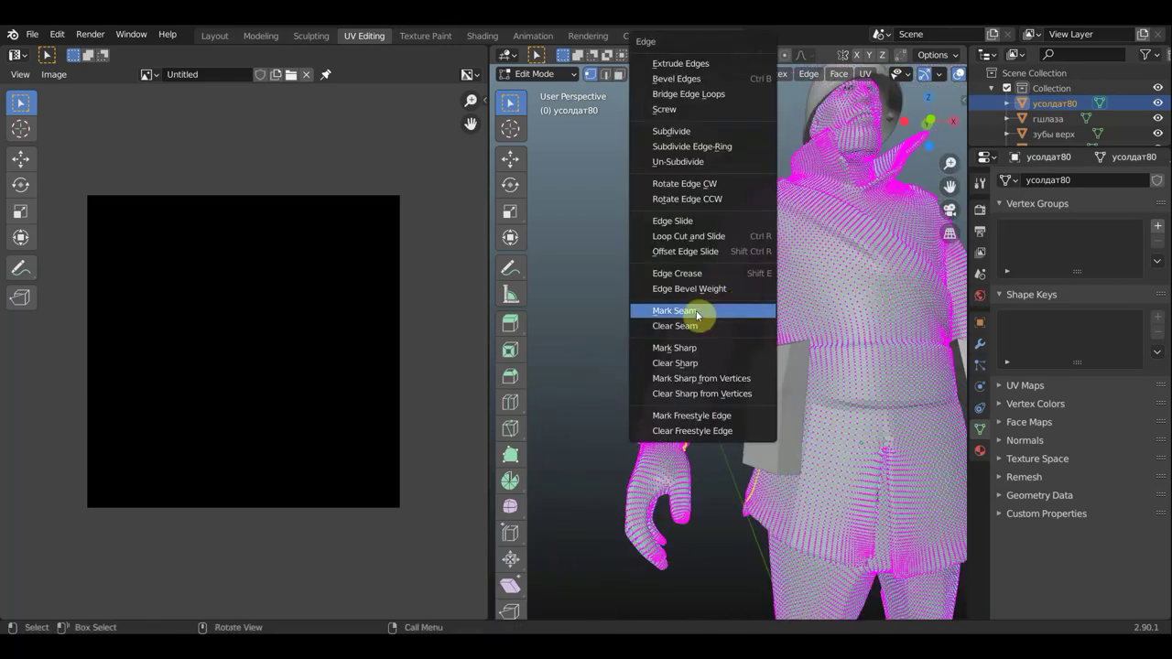
{"action": "left_click", "coordinate": [697, 315]}
{"action": "scroll", "coordinate": [741, 279], "scroll_direction": "up", "scroll_amount": 3}
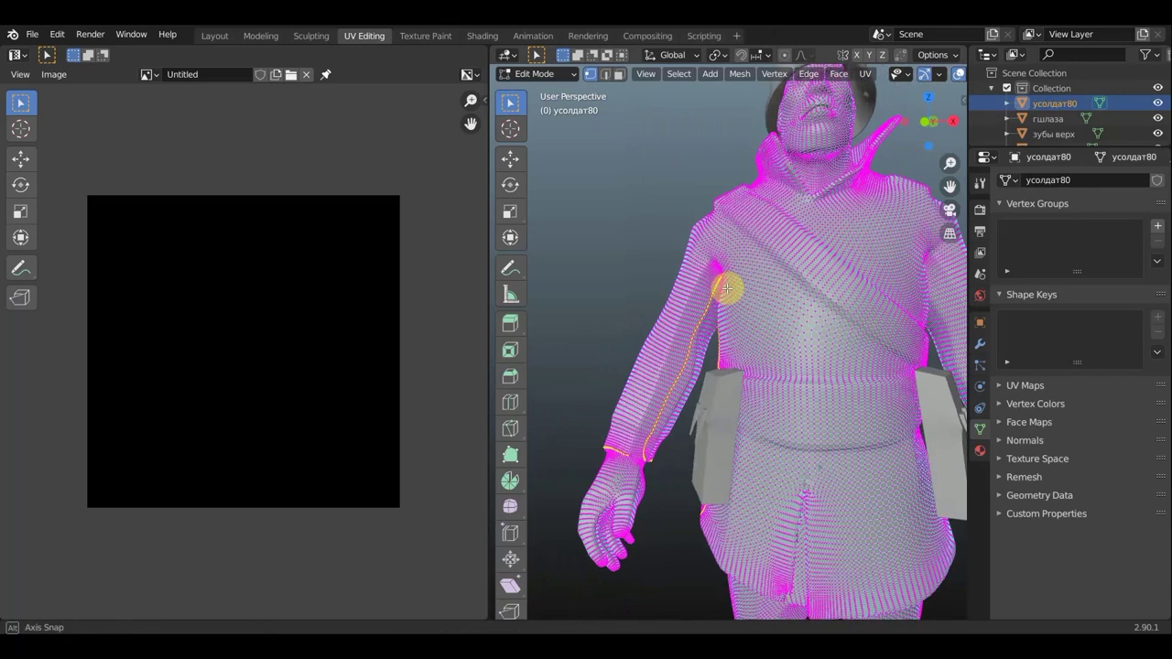
{"action": "middle_click_drag", "start_coordinate": [726, 289], "coordinate": [704, 286]}
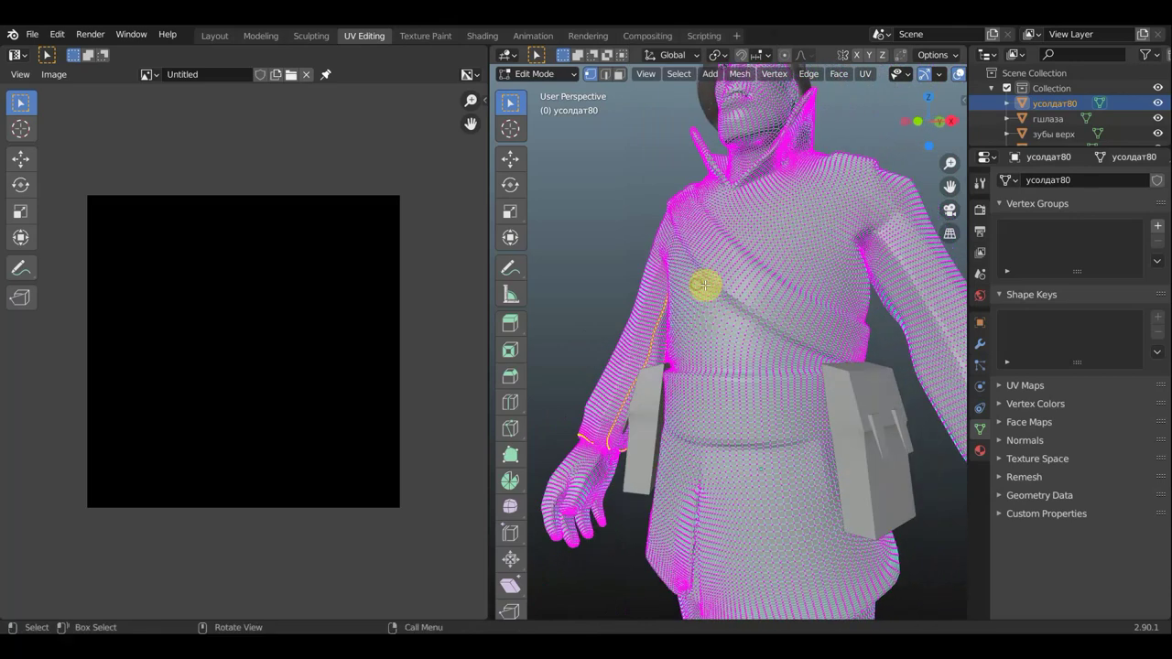
{"action": "mouse_move", "coordinate": [628, 272]}
{"action": "middle_mouse_down"}
{"action": "mouse_move", "coordinate": [725, 266]}
{"action": "mouse_move", "coordinate": [546, 238]}
{"action": "mouse_move", "coordinate": [907, 259]}
{"action": "middle_mouse_up"}
{"action": "scroll", "coordinate": [870, 259], "scroll_direction": "up", "scroll_amount": 2}
{"action": "scroll", "coordinate": [865, 260], "scroll_direction": "up", "scroll_amount": 1}
{"action": "scroll", "coordinate": [838, 263], "scroll_direction": "up", "scroll_amount": 3}
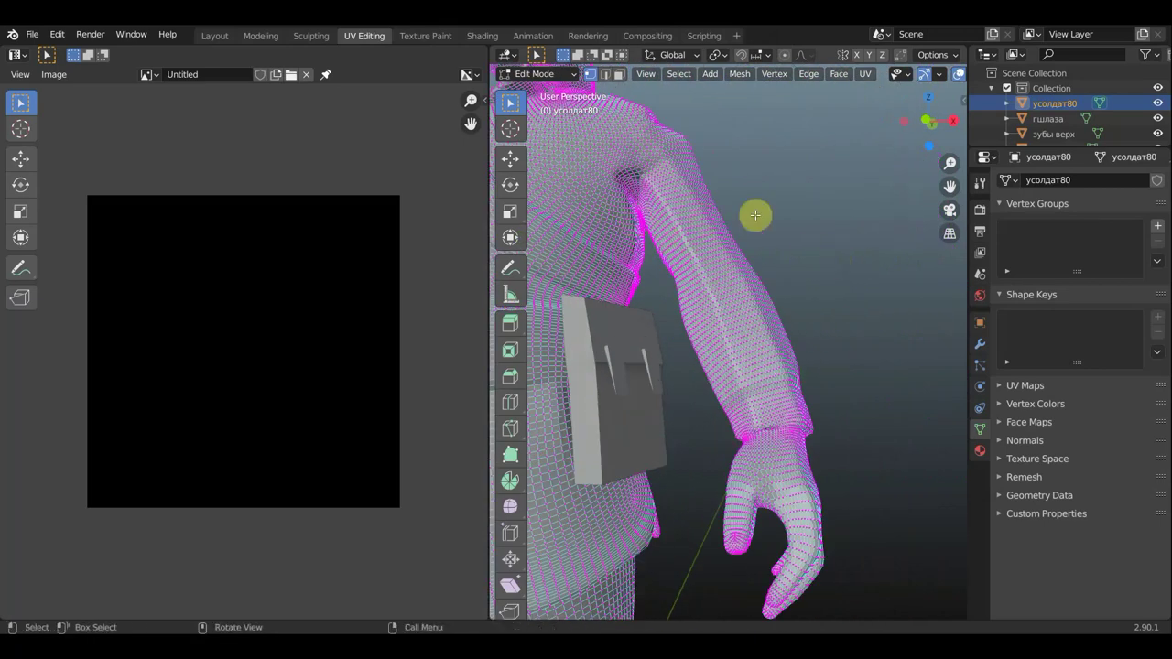
Mark the selected edge loops along the coat hem, waist and other arm as seams.
{"action": "scroll", "coordinate": [760, 213], "scroll_direction": "up", "scroll_amount": 2}
{"action": "scroll", "coordinate": [774, 211], "scroll_direction": "up", "scroll_amount": 2}
{"action": "mouse_move", "coordinate": [785, 210]}
{"action": "middle_mouse_down"}
{"action": "mouse_move", "coordinate": [889, 238]}
{"action": "mouse_move", "coordinate": [497, 287]}
{"action": "middle_mouse_up"}
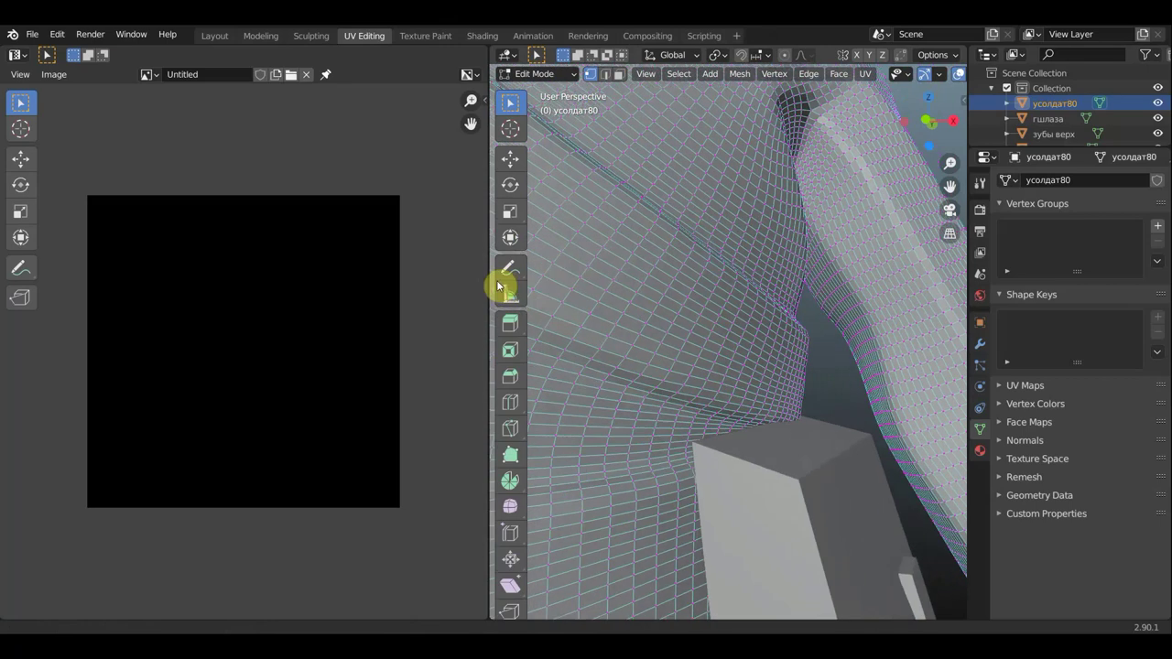
{"action": "middle_click_drag", "start_coordinate": [837, 204], "coordinate": [786, 221]}
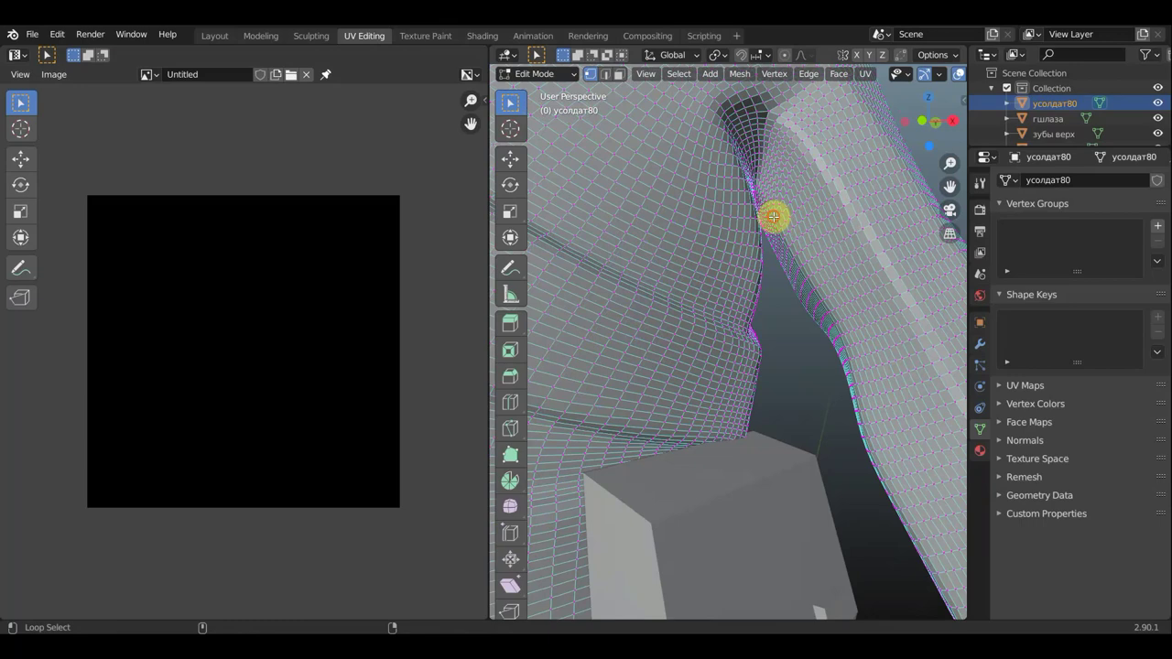
{"action": "scroll", "coordinate": [777, 224], "scroll_direction": "down", "scroll_amount": 5}
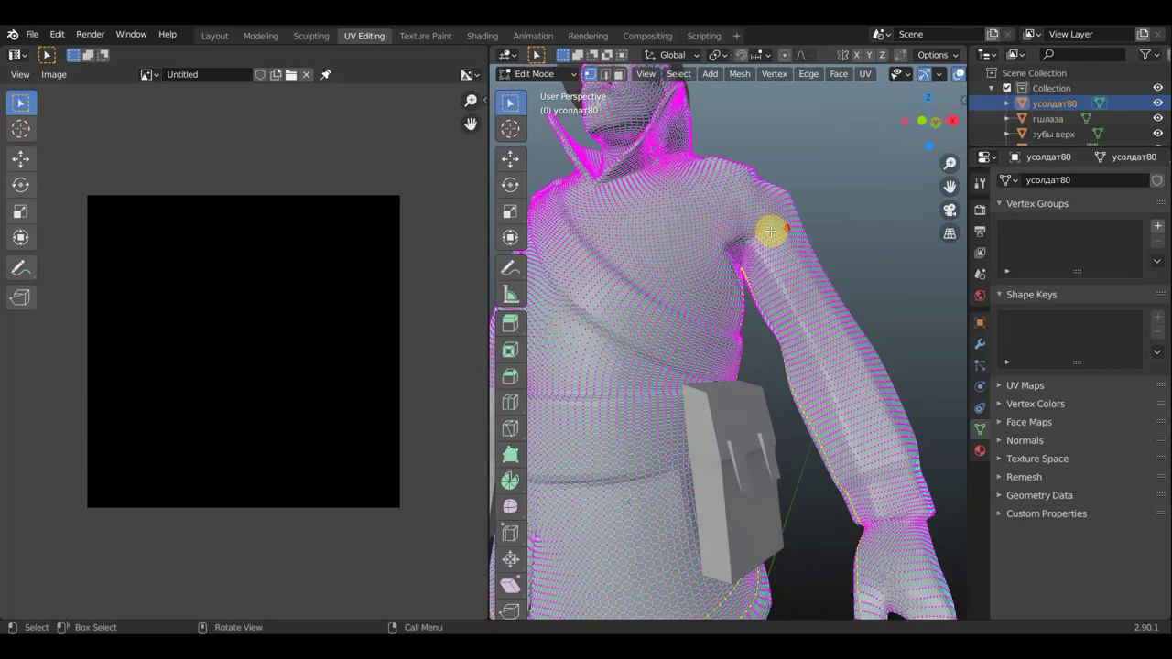
{"action": "middle_click_drag", "start_coordinate": [794, 373], "coordinate": [828, 371]}
{"action": "right_click", "coordinate": [814, 378]}
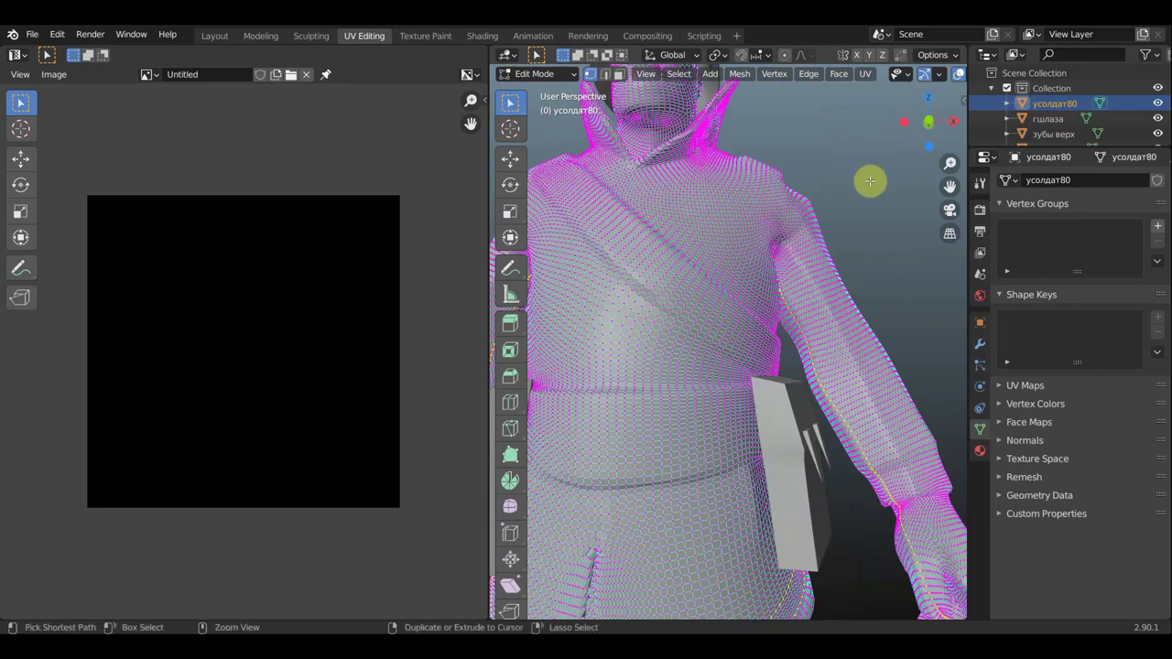
{"action": "key", "text": "ctrl+e"}
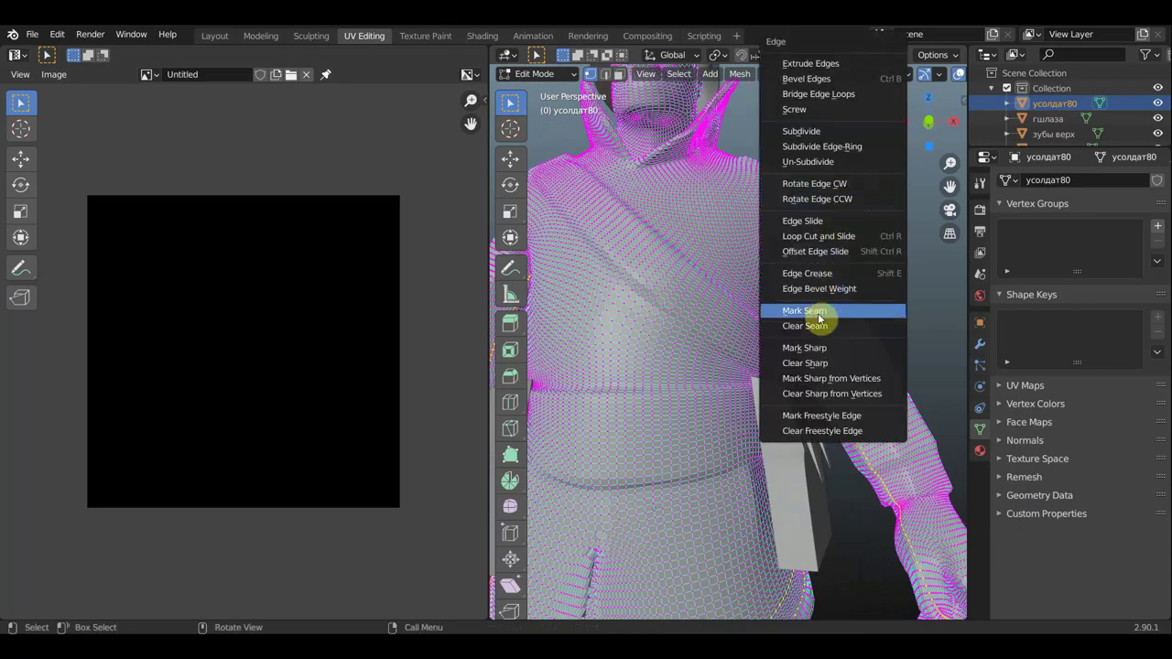
{"action": "left_click", "coordinate": [821, 312]}
{"action": "mouse_move", "coordinate": [824, 306]}
{"action": "middle_mouse_down"}
{"action": "mouse_move", "coordinate": [866, 280]}
{"action": "mouse_move", "coordinate": [929, 306]}
{"action": "mouse_move", "coordinate": [874, 324]}
{"action": "mouse_move", "coordinate": [830, 314]}
{"action": "middle_mouse_up"}
{"action": "scroll", "coordinate": [855, 317], "scroll_direction": "down", "scroll_amount": 4}
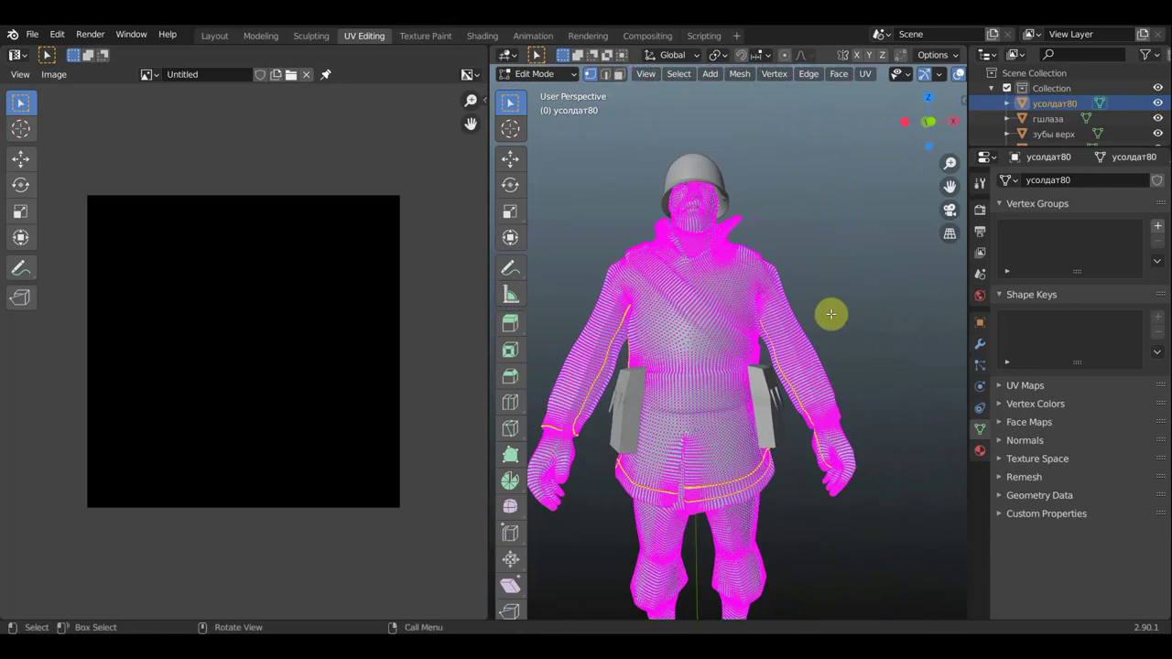
Smart UV Project the whole soldier mesh, then return to the Layout workspace.
{"action": "key", "text": "a"}
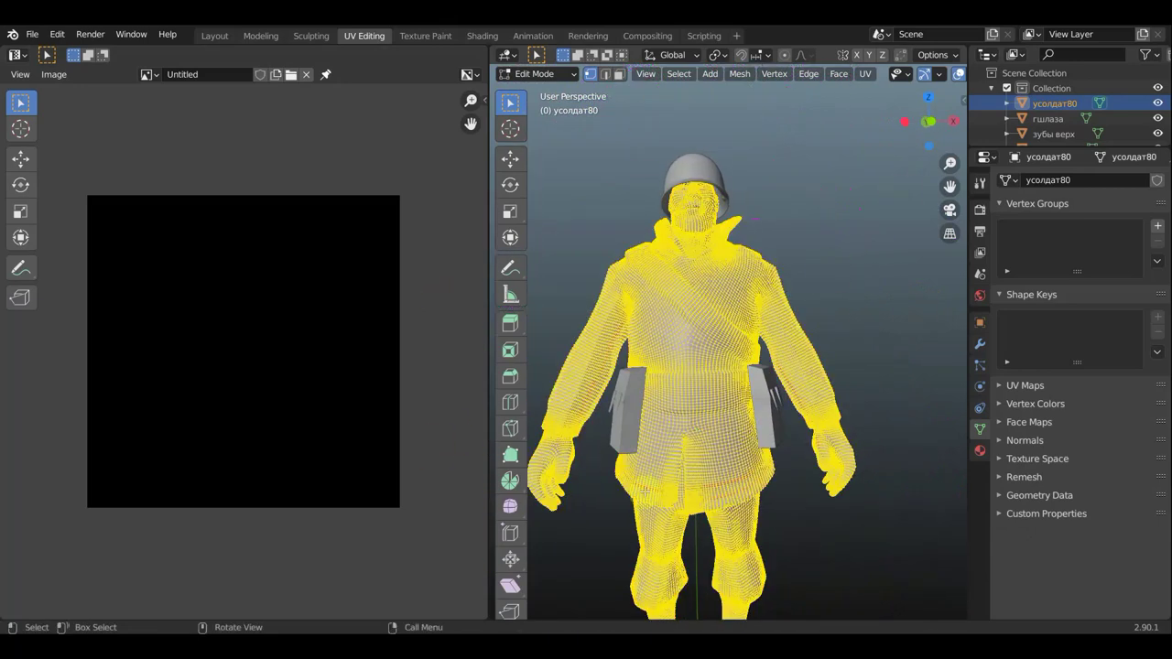
{"action": "left_click", "coordinate": [862, 77]}
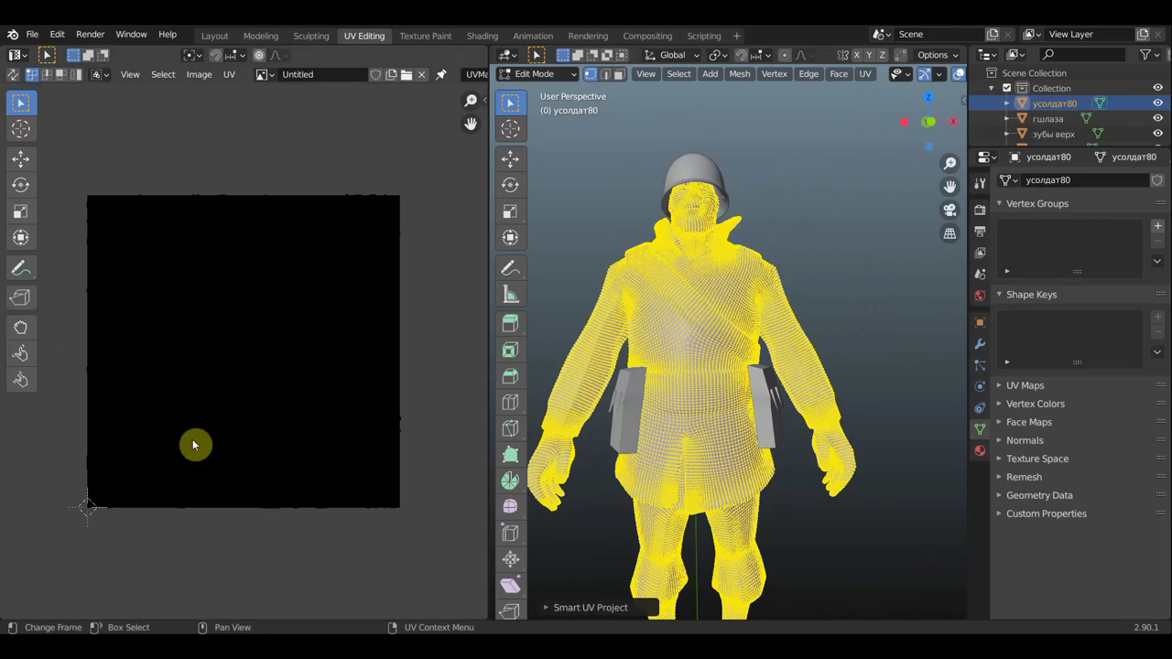
{"action": "key", "text": "a"}
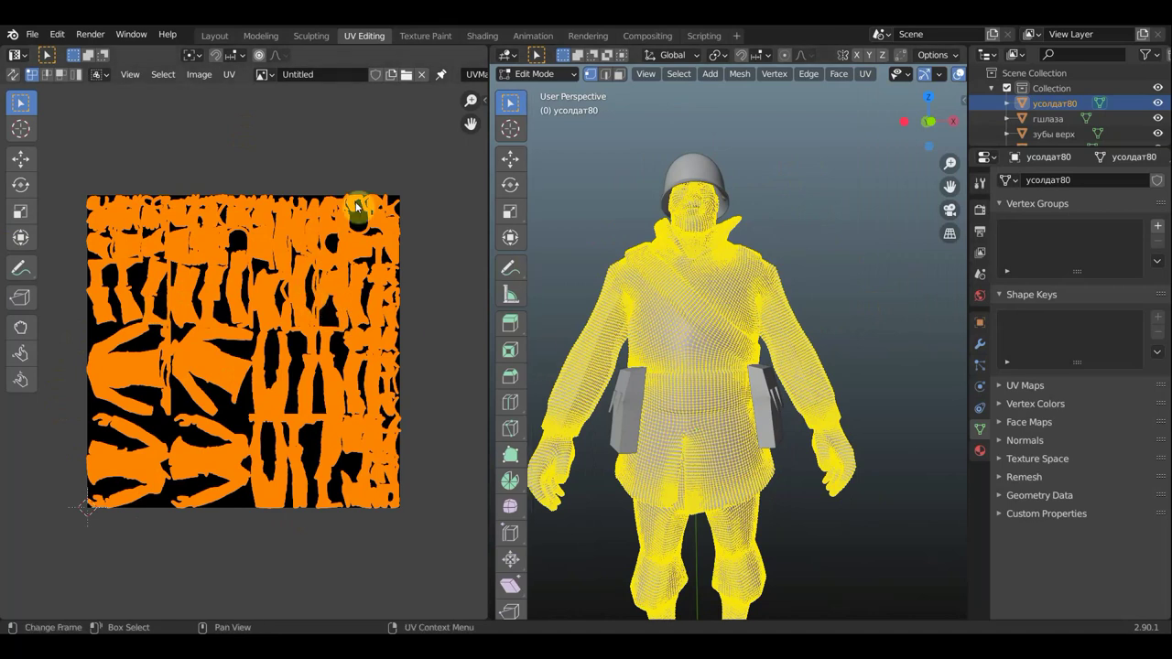
{"action": "left_click", "coordinate": [222, 38]}
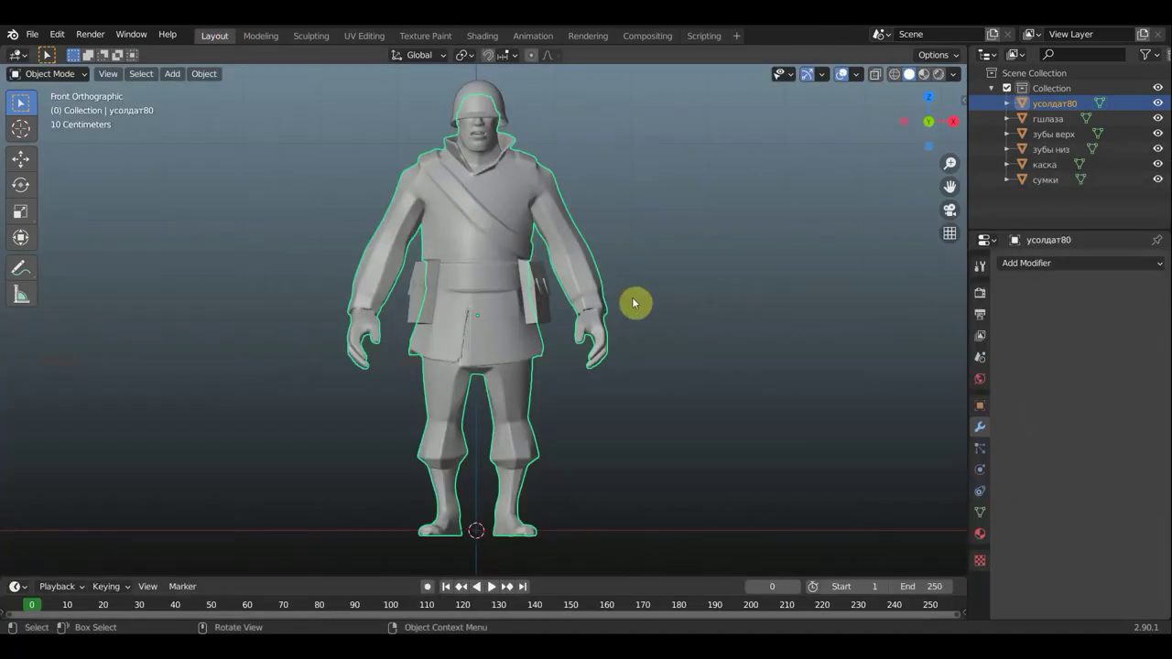
{"action": "middle_click_drag", "start_coordinate": [689, 265], "coordinate": [708, 274], "text": "shift"}
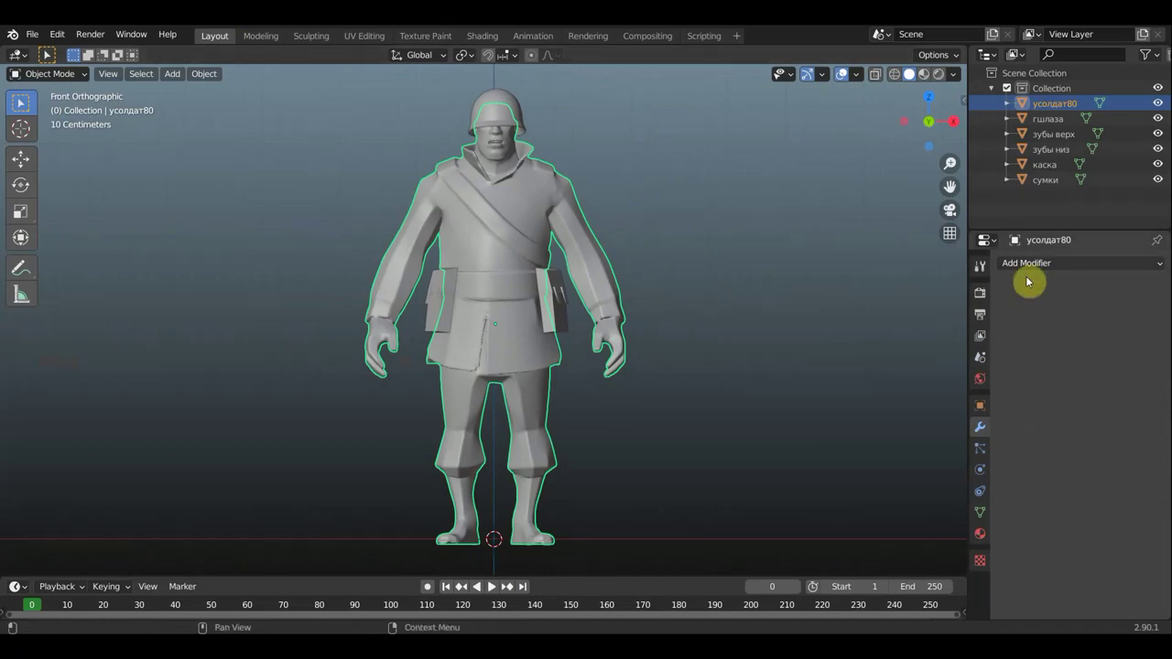
{"action": "left_click", "coordinate": [55, 73]}
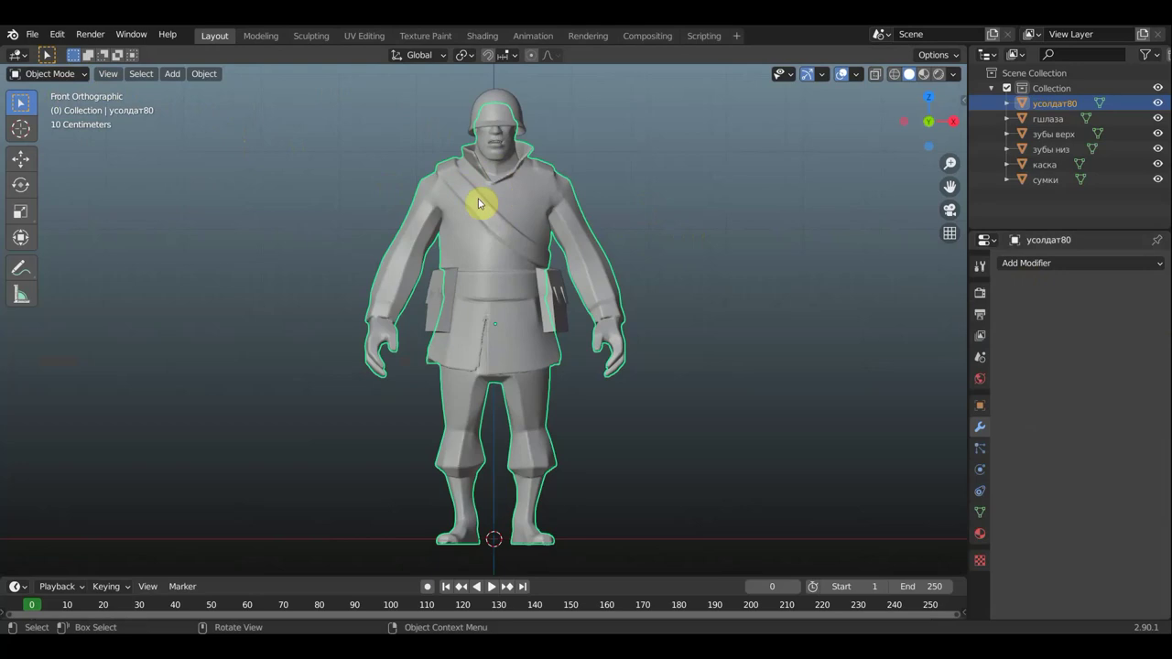
Switch the soldier to Texture Paint mode and delete its Default OBJ.004 material.
{"action": "left_click", "coordinate": [44, 72]}
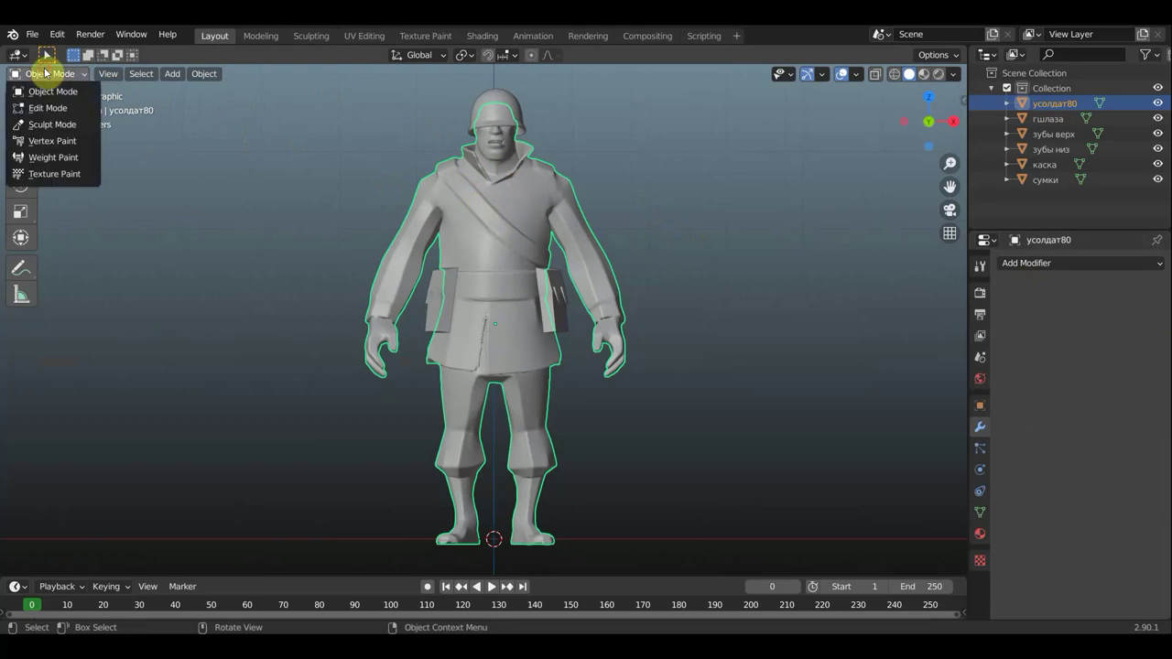
{"action": "left_click", "coordinate": [71, 177]}
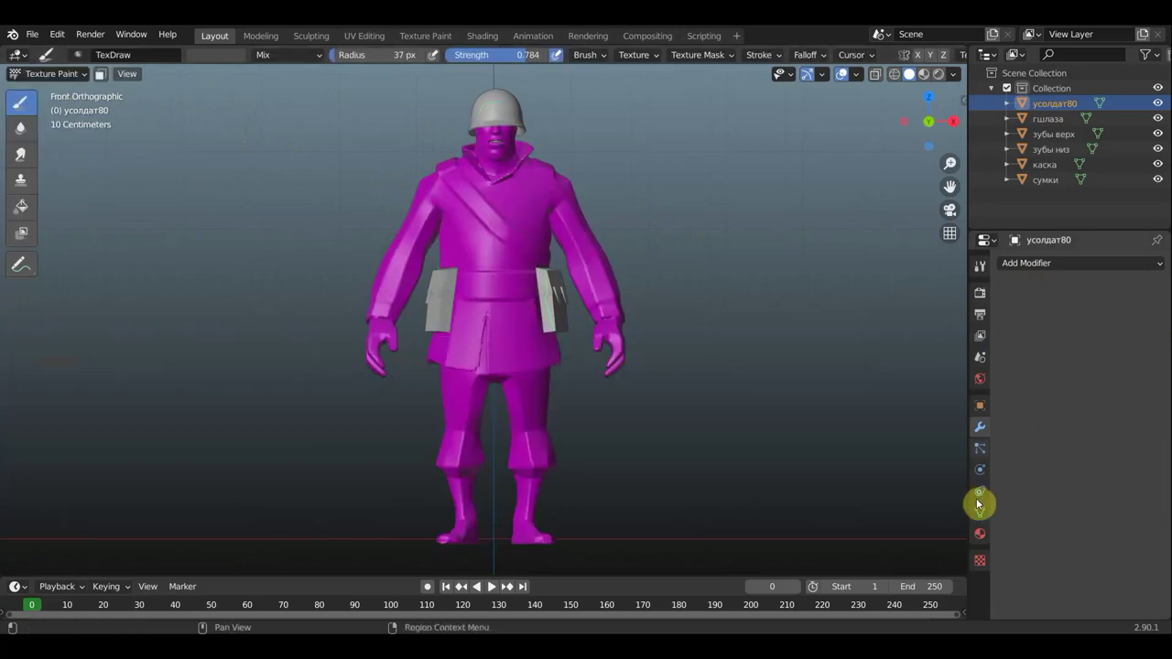
{"action": "left_click", "coordinate": [979, 534]}
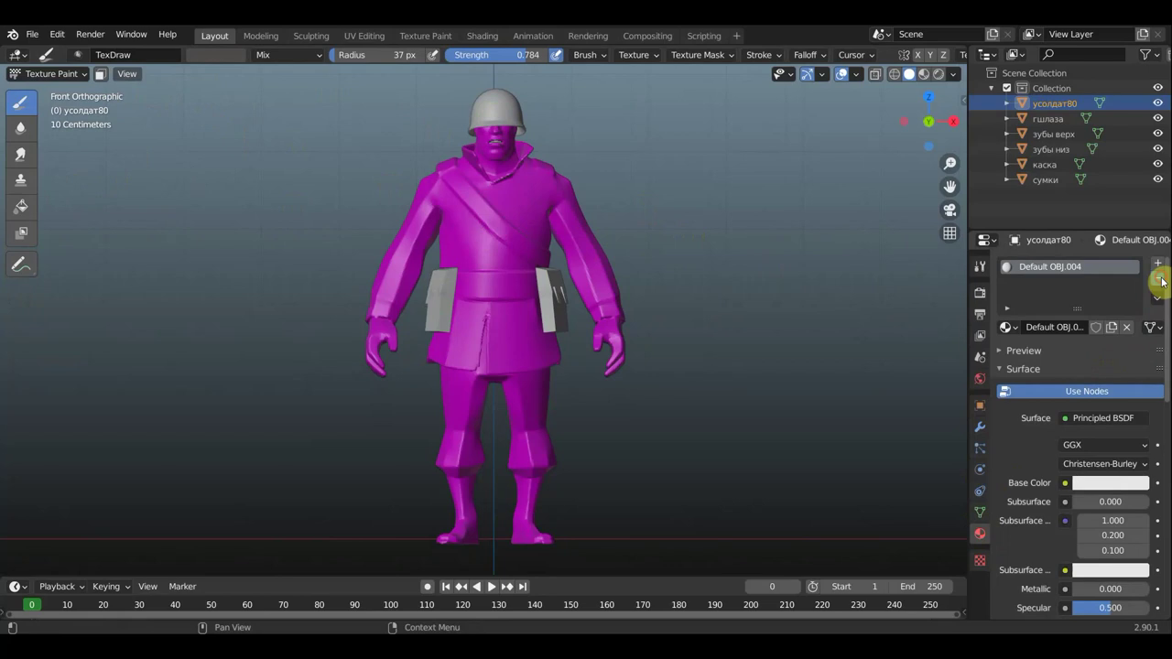
{"action": "left_click", "coordinate": [1159, 279]}
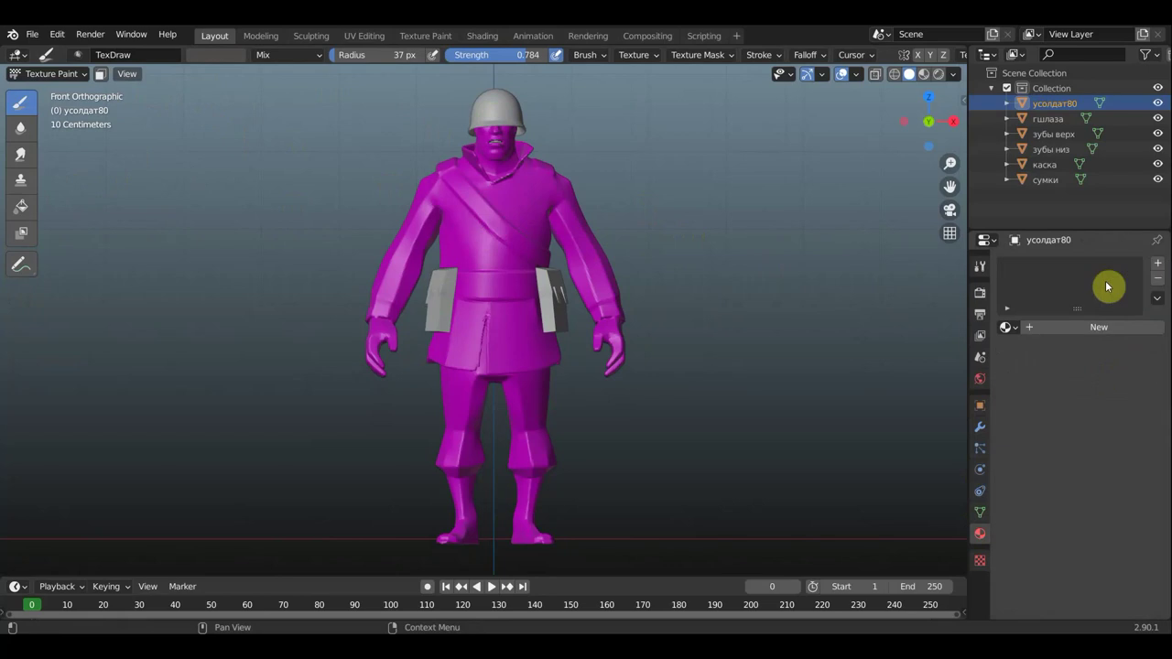
{"action": "left_click", "coordinate": [979, 267]}
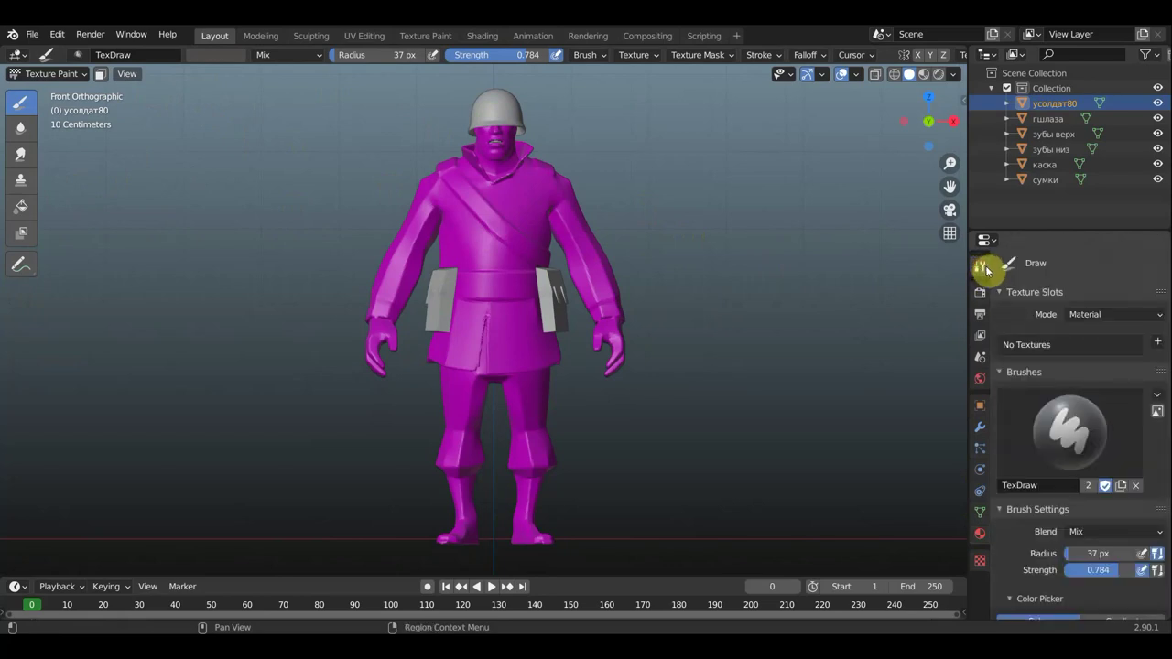
Add a 1024×1024 Material Base Color texture slot to the soldier.
{"action": "left_click", "coordinate": [1155, 344]}
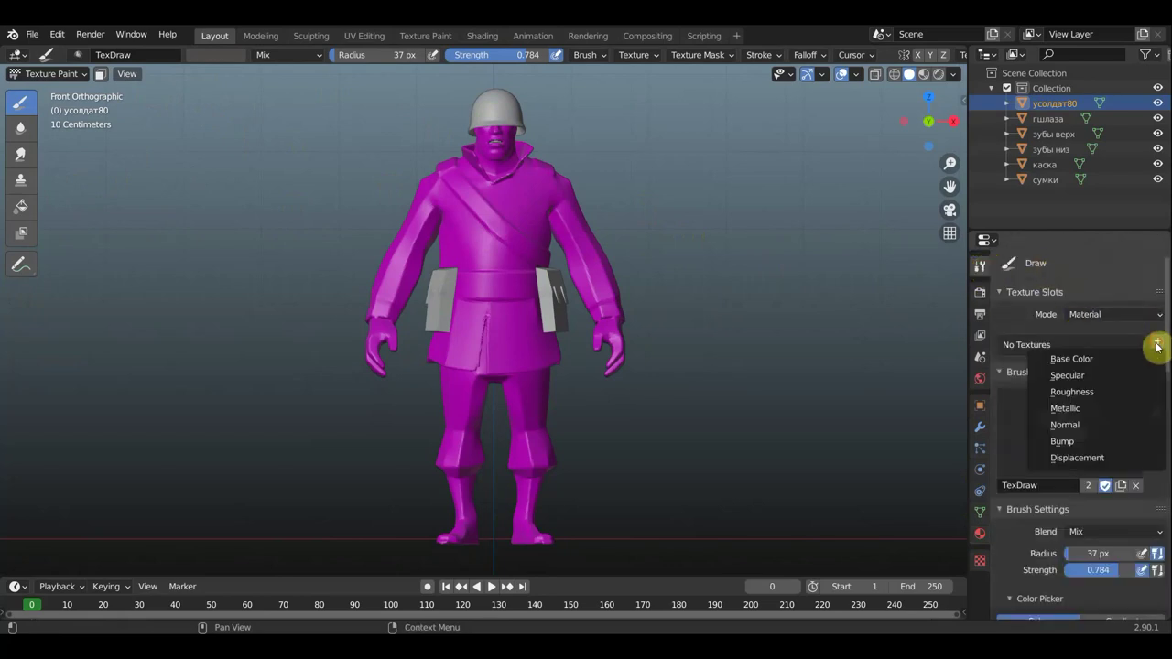
{"action": "left_click", "coordinate": [1086, 361]}
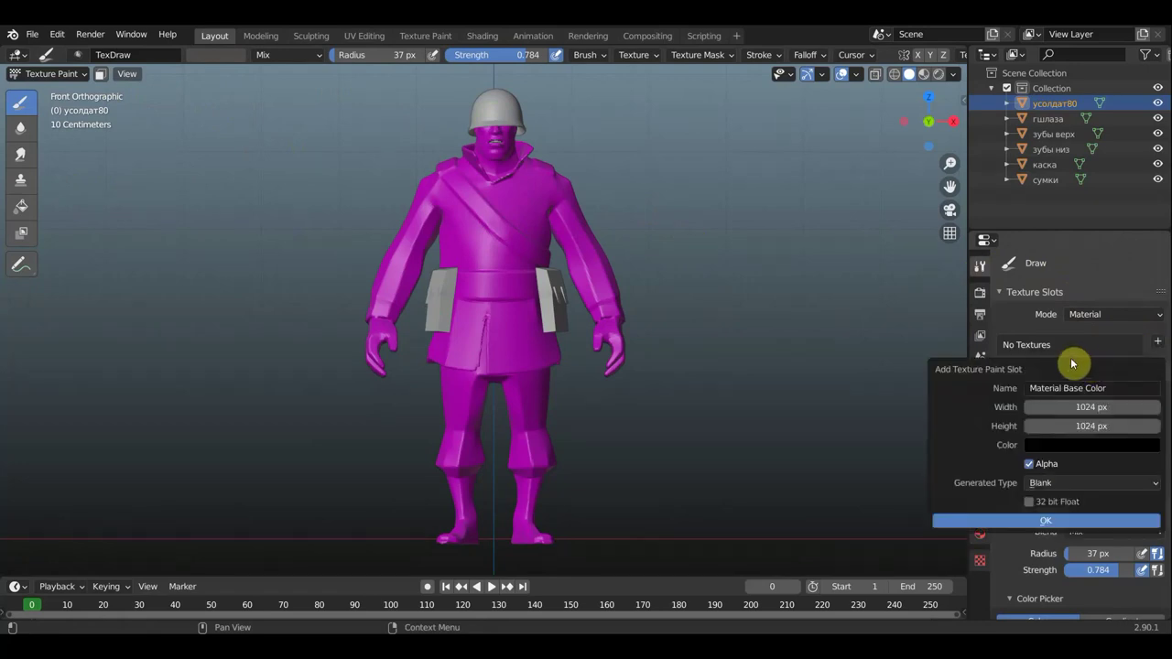
{"action": "left_click", "coordinate": [1052, 521]}
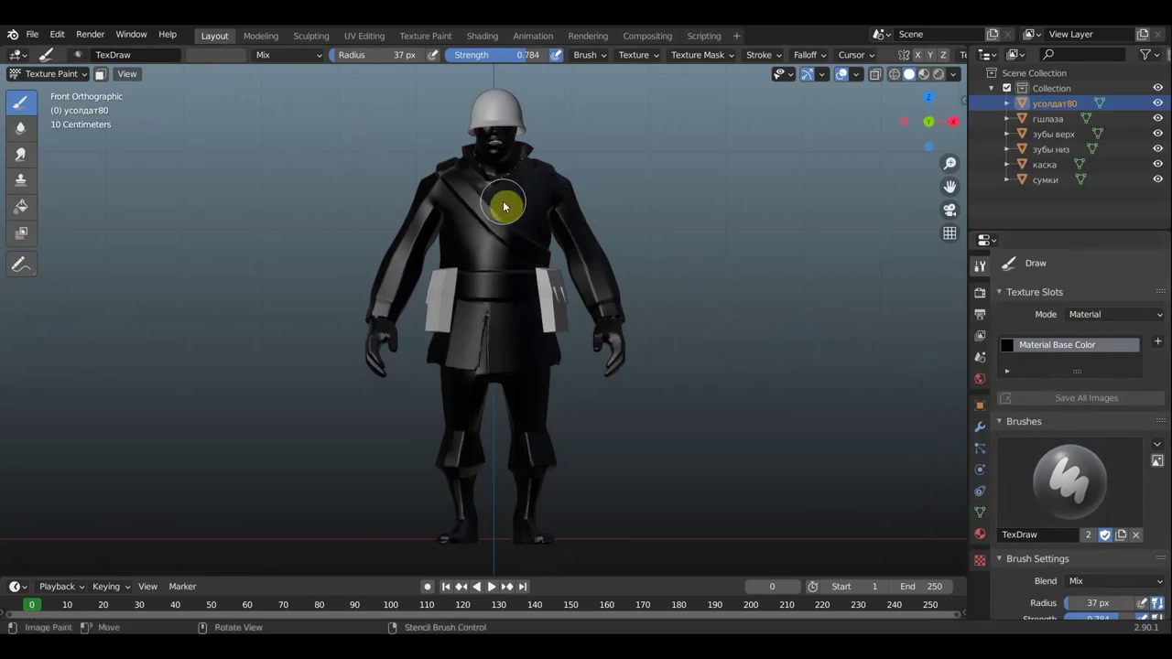
Set the brush colour to bright red and paint the chest, arms and belly.
{"action": "left_click", "coordinate": [217, 55]}
{"action": "left_click", "coordinate": [254, 163]}
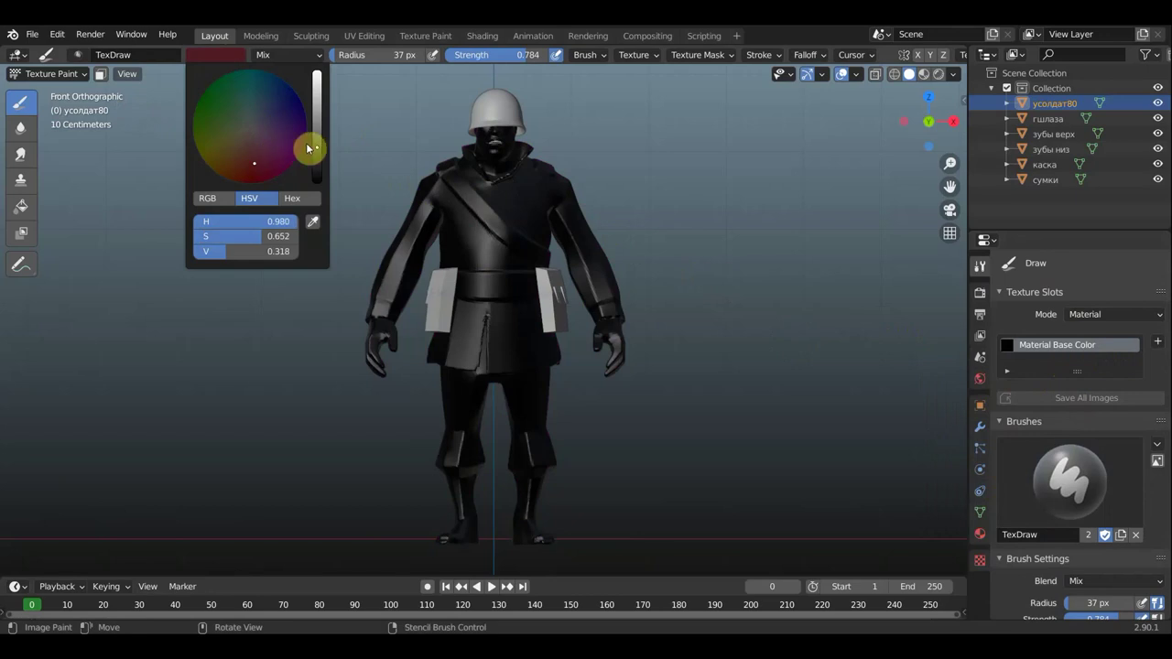
{"action": "left_click_drag", "start_coordinate": [319, 151], "coordinate": [319, 78]}
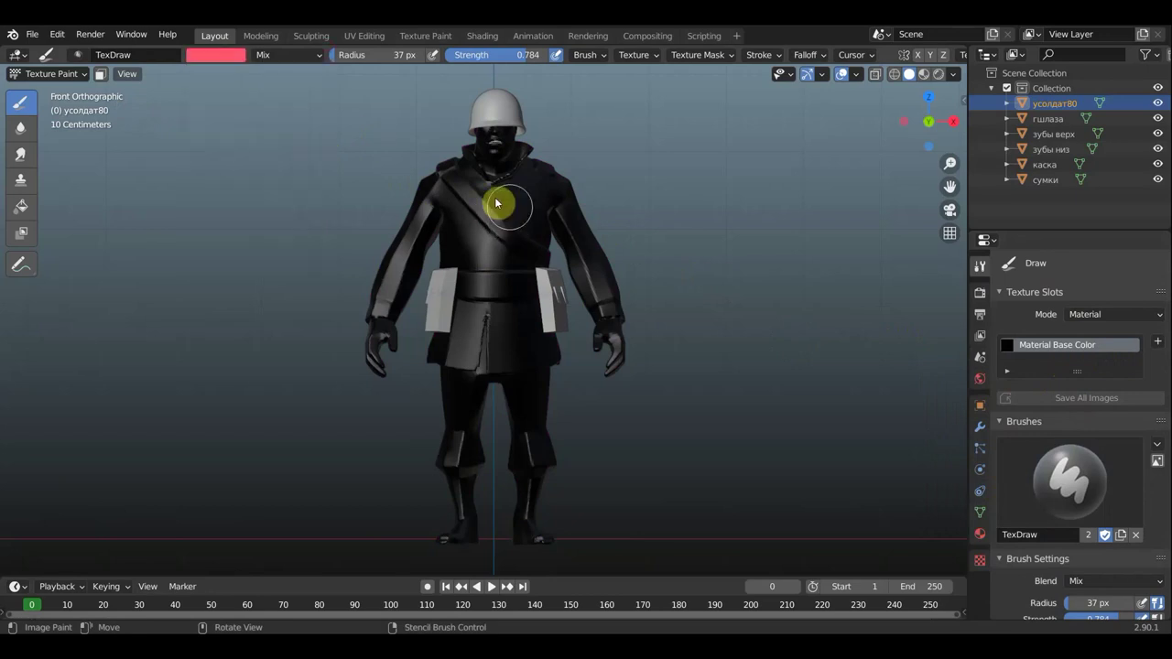
{"action": "mouse_move", "coordinate": [495, 198]}
{"action": "left_mouse_down"}
{"action": "mouse_move", "coordinate": [465, 202]}
{"action": "mouse_move", "coordinate": [485, 188]}
{"action": "mouse_move", "coordinate": [466, 173]}
{"action": "mouse_move", "coordinate": [537, 173]}
{"action": "mouse_move", "coordinate": [491, 160]}
{"action": "mouse_move", "coordinate": [522, 170]}
{"action": "mouse_move", "coordinate": [576, 247]}
{"action": "left_mouse_up"}
{"action": "left_click_drag", "start_coordinate": [586, 291], "coordinate": [613, 313]}
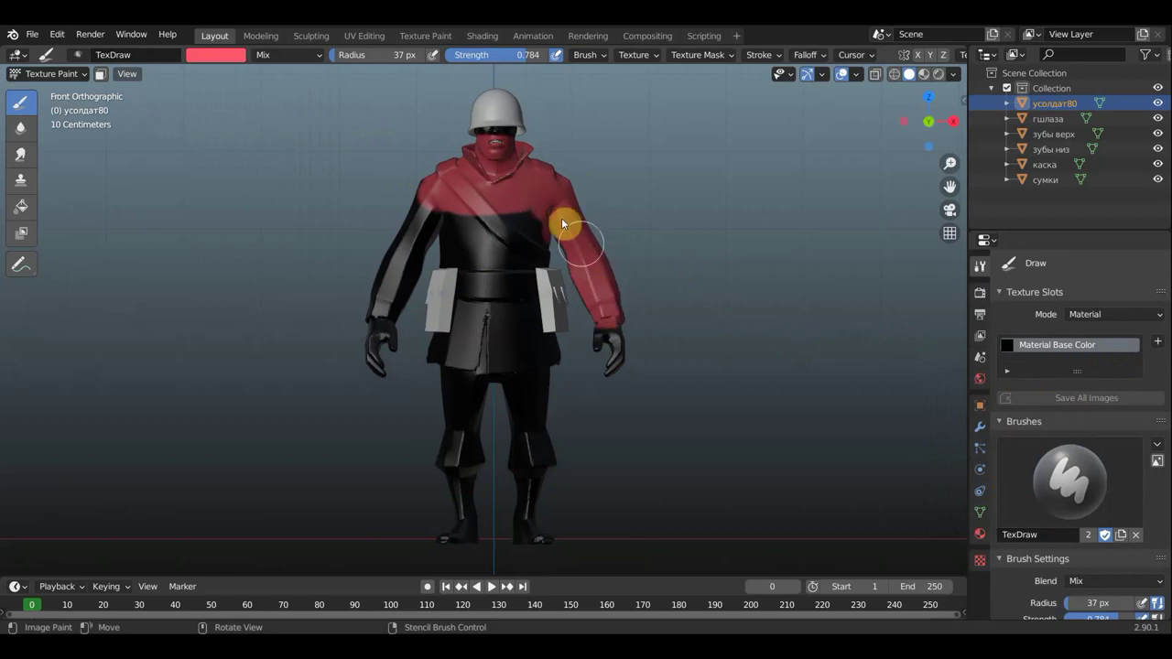
{"action": "left_click_drag", "start_coordinate": [477, 214], "coordinate": [422, 234]}
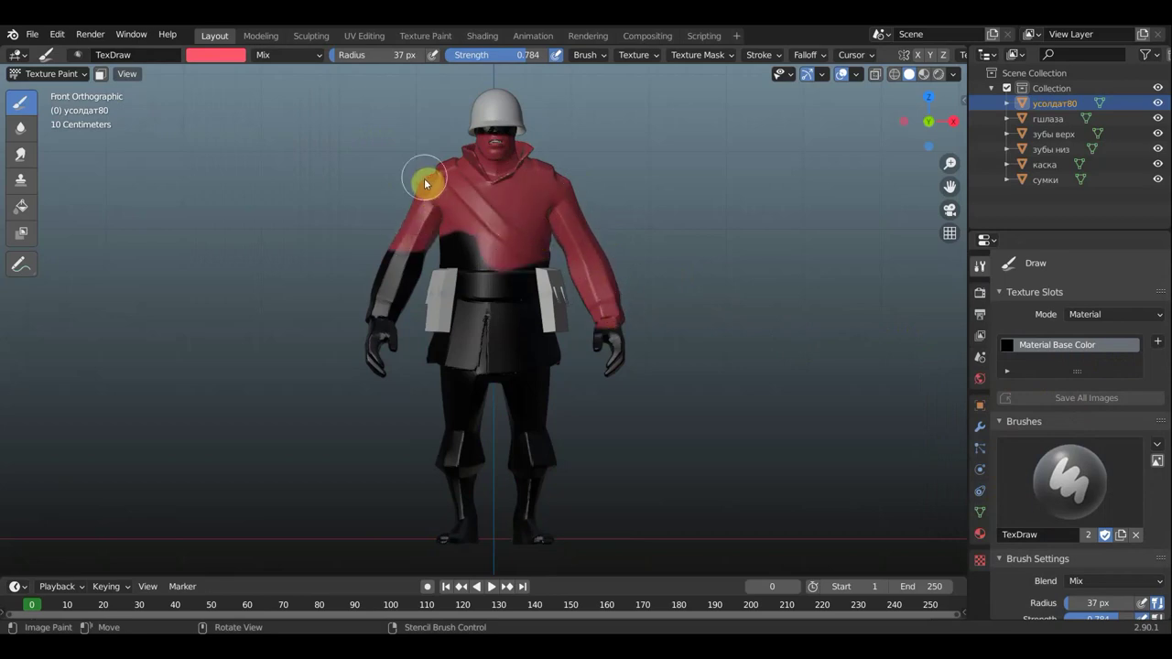
{"action": "mouse_move", "coordinate": [424, 183]}
{"action": "left_mouse_down"}
{"action": "mouse_move", "coordinate": [400, 295]}
{"action": "mouse_move", "coordinate": [374, 296]}
{"action": "mouse_move", "coordinate": [486, 303]}
{"action": "mouse_move", "coordinate": [473, 253]}
{"action": "mouse_move", "coordinate": [492, 312]}
{"action": "left_mouse_up"}
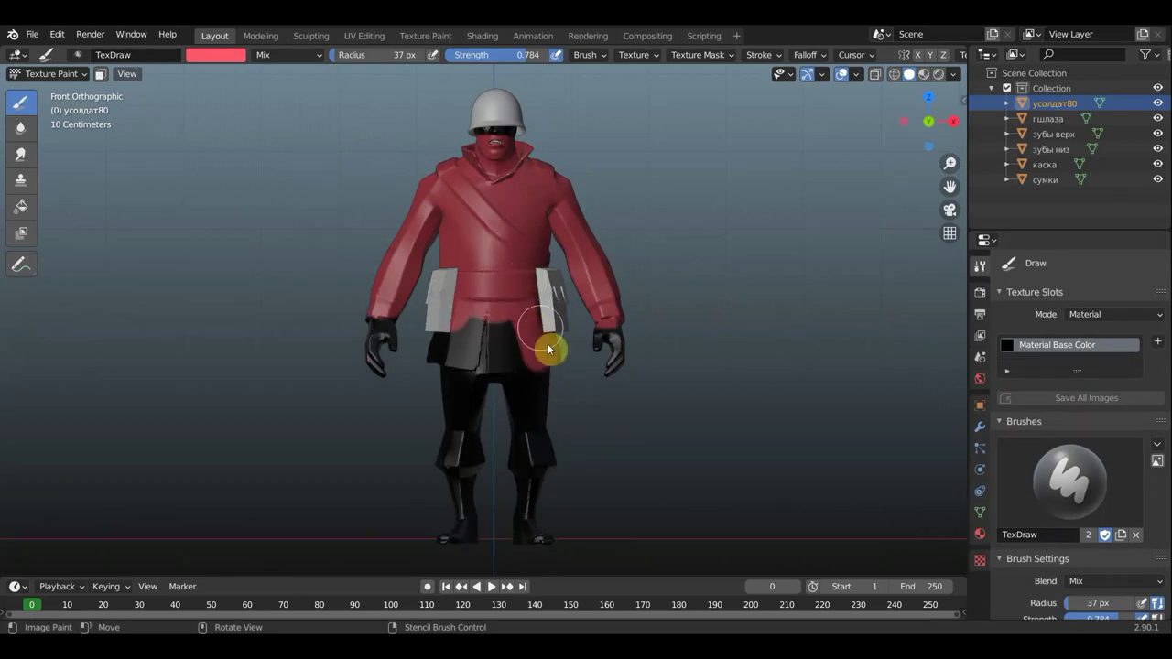
Paint the soldier's upper back and shoulders red.
{"action": "left_click", "coordinate": [433, 355]}
{"action": "mouse_move", "coordinate": [348, 272]}
{"action": "middle_mouse_down"}
{"action": "mouse_move", "coordinate": [570, 283]}
{"action": "mouse_move", "coordinate": [516, 172]}
{"action": "middle_mouse_up"}
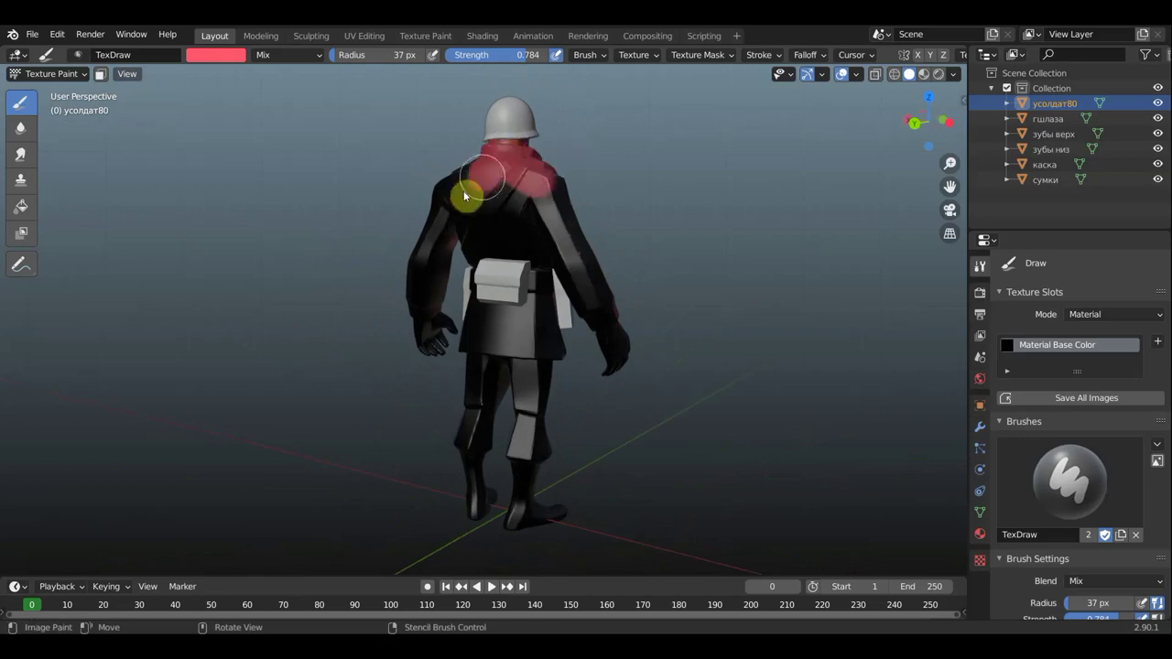
{"action": "mouse_move", "coordinate": [429, 191]}
{"action": "left_mouse_down"}
{"action": "mouse_move", "coordinate": [547, 201]}
{"action": "mouse_move", "coordinate": [497, 220]}
{"action": "mouse_move", "coordinate": [558, 241]}
{"action": "mouse_move", "coordinate": [517, 214]}
{"action": "mouse_move", "coordinate": [555, 192]}
{"action": "mouse_move", "coordinate": [612, 322]}
{"action": "mouse_move", "coordinate": [560, 304]}
{"action": "left_mouse_up"}
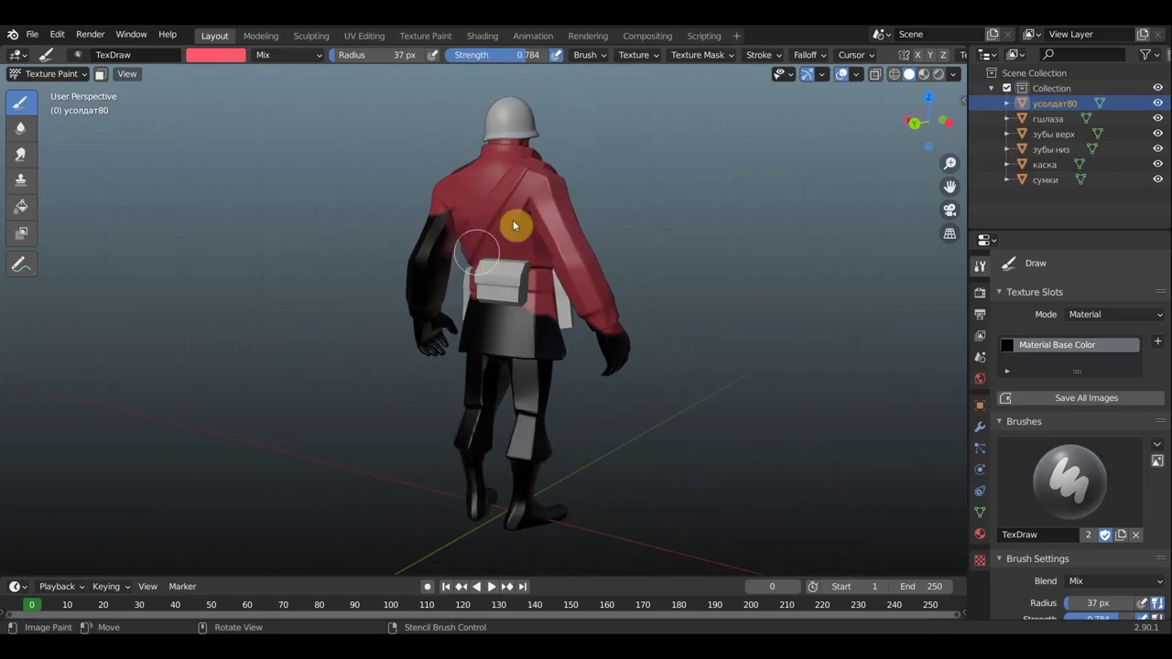
{"action": "middle_click_drag", "start_coordinate": [718, 189], "coordinate": [572, 273]}
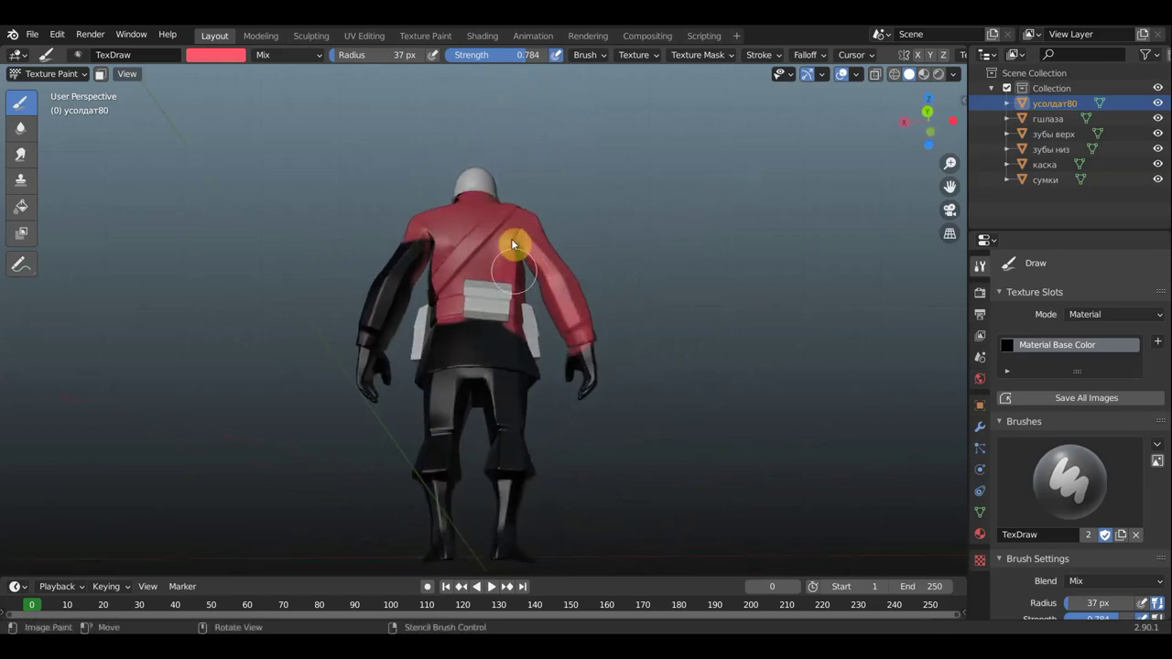
{"action": "mouse_move", "coordinate": [617, 277]}
{"action": "middle_mouse_down"}
{"action": "mouse_move", "coordinate": [389, 281]}
{"action": "mouse_move", "coordinate": [407, 275]}
{"action": "middle_mouse_up"}
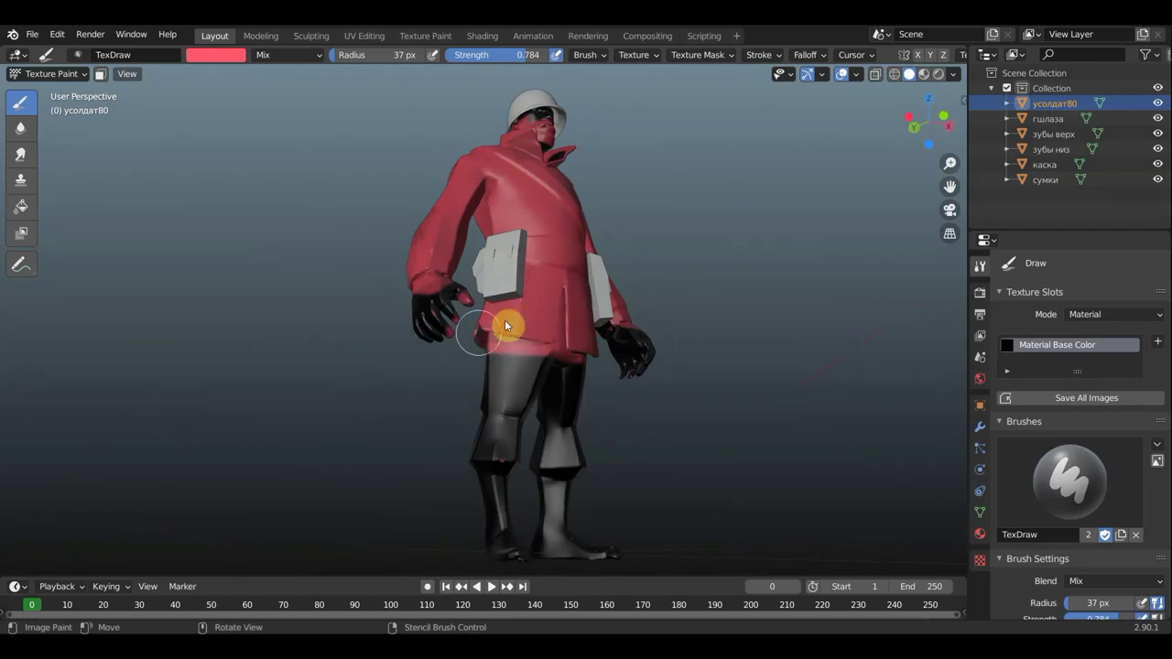
{"action": "middle_click_drag", "start_coordinate": [504, 325], "coordinate": [483, 336]}
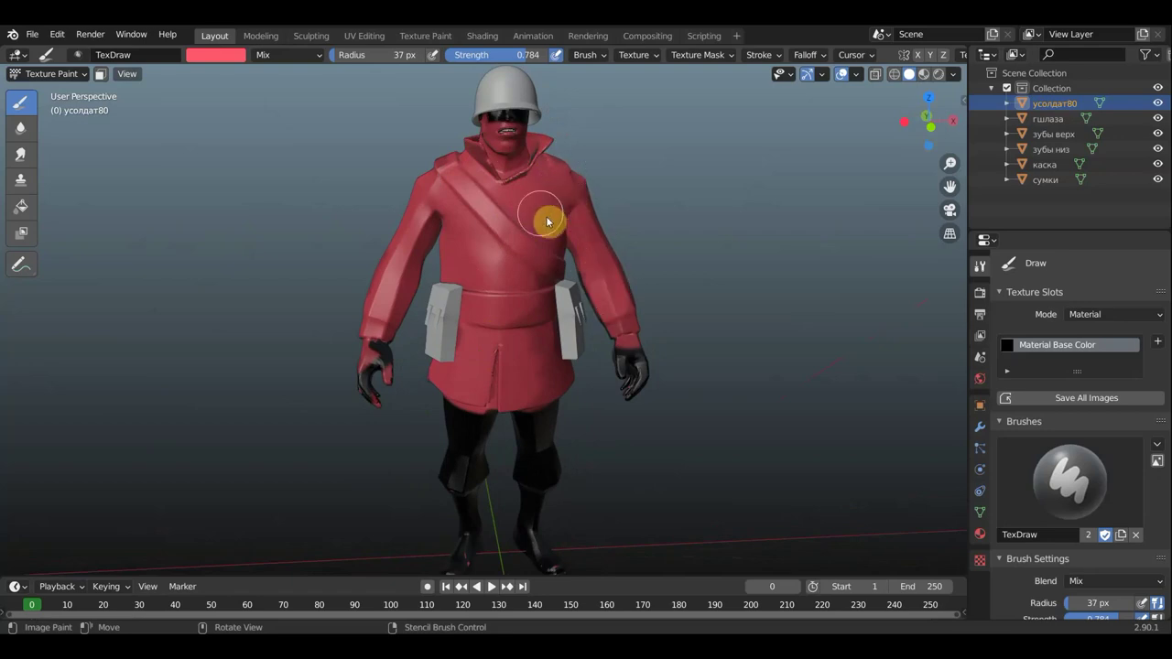
{"action": "middle_click_drag", "start_coordinate": [577, 235], "coordinate": [427, 148]}
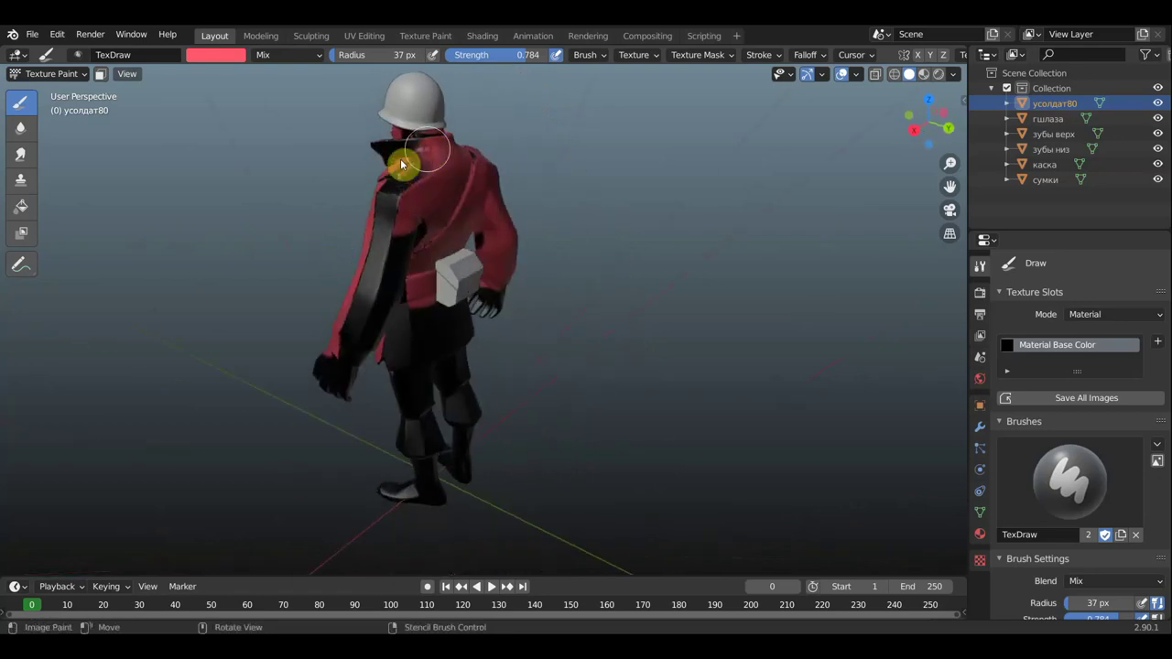
Paint the remaining black patches on the sleeve and under the pouch red.
{"action": "left_click_drag", "start_coordinate": [395, 214], "coordinate": [390, 181]}
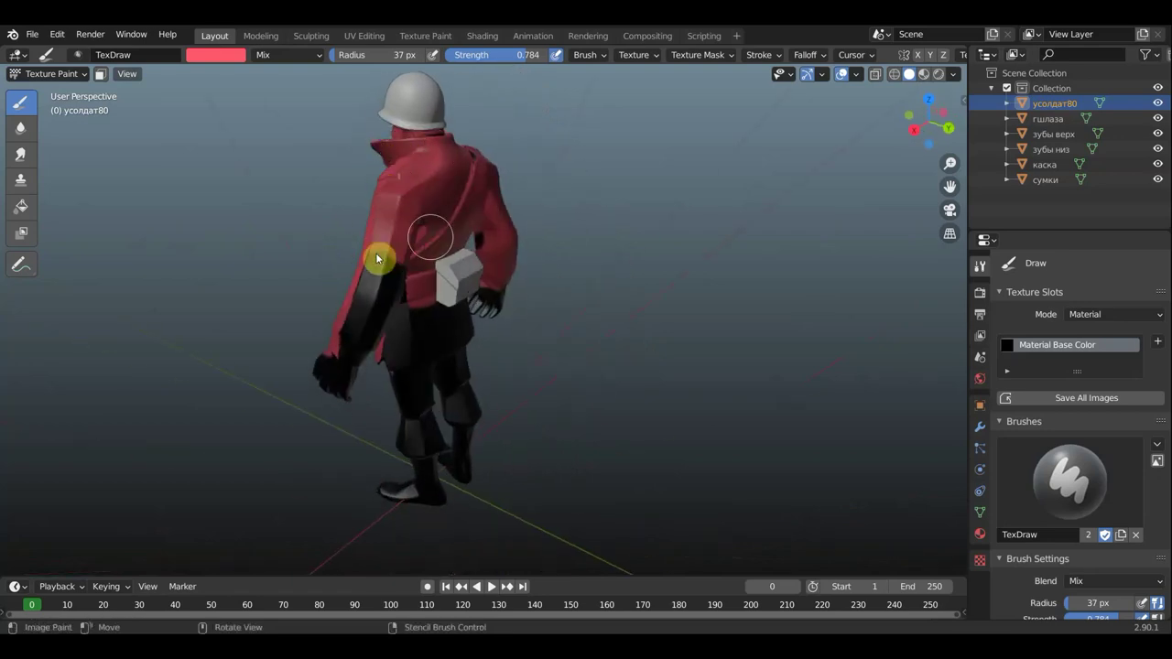
{"action": "left_click_drag", "start_coordinate": [348, 348], "coordinate": [365, 271]}
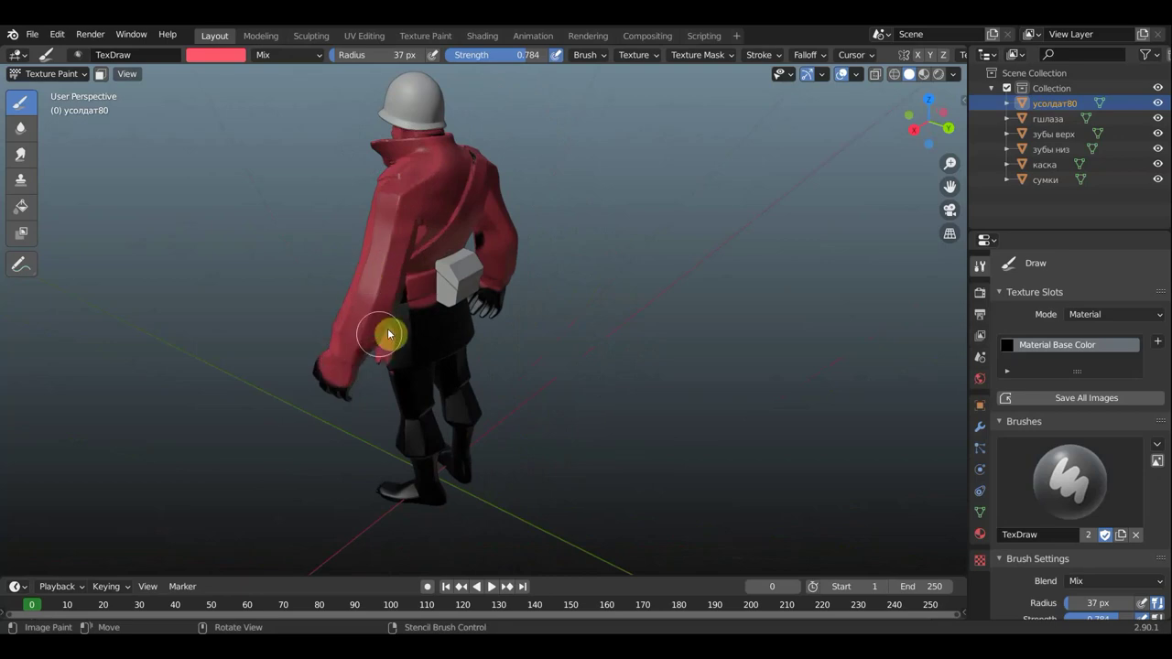
{"action": "mouse_move", "coordinate": [436, 329]}
{"action": "left_mouse_down"}
{"action": "mouse_move", "coordinate": [464, 330]}
{"action": "mouse_move", "coordinate": [461, 301]}
{"action": "mouse_move", "coordinate": [396, 357]}
{"action": "mouse_move", "coordinate": [497, 283]}
{"action": "mouse_move", "coordinate": [476, 246]}
{"action": "left_mouse_up"}
{"action": "mouse_move", "coordinate": [477, 242]}
{"action": "middle_mouse_down"}
{"action": "mouse_move", "coordinate": [562, 254]}
{"action": "mouse_move", "coordinate": [703, 228]}
{"action": "mouse_move", "coordinate": [730, 199]}
{"action": "mouse_move", "coordinate": [688, 204]}
{"action": "mouse_move", "coordinate": [710, 220]}
{"action": "middle_mouse_up"}
{"action": "scroll", "coordinate": [672, 214], "scroll_direction": "down", "scroll_amount": 2}
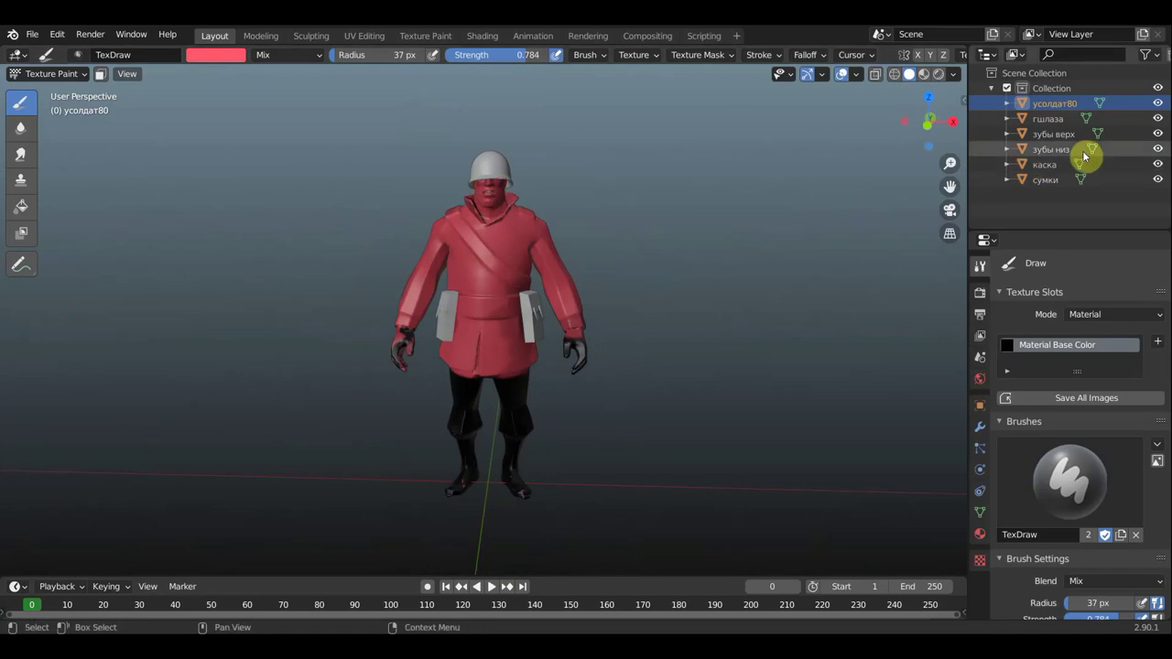
Hide the helmet and paint the dark head, right arm and hood patches red.
{"action": "left_click", "coordinate": [1158, 165]}
{"action": "mouse_move", "coordinate": [519, 194]}
{"action": "middle_mouse_down"}
{"action": "mouse_move", "coordinate": [491, 274]}
{"action": "mouse_move", "coordinate": [474, 257]}
{"action": "middle_mouse_up"}
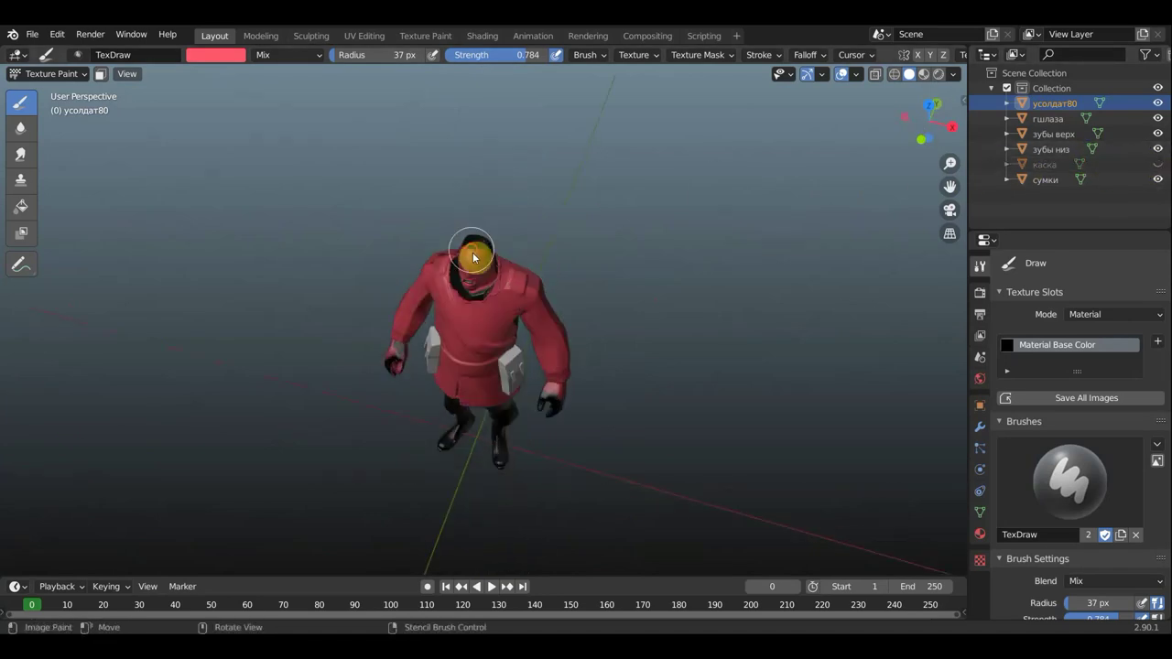
{"action": "left_click_drag", "start_coordinate": [473, 257], "coordinate": [466, 285]}
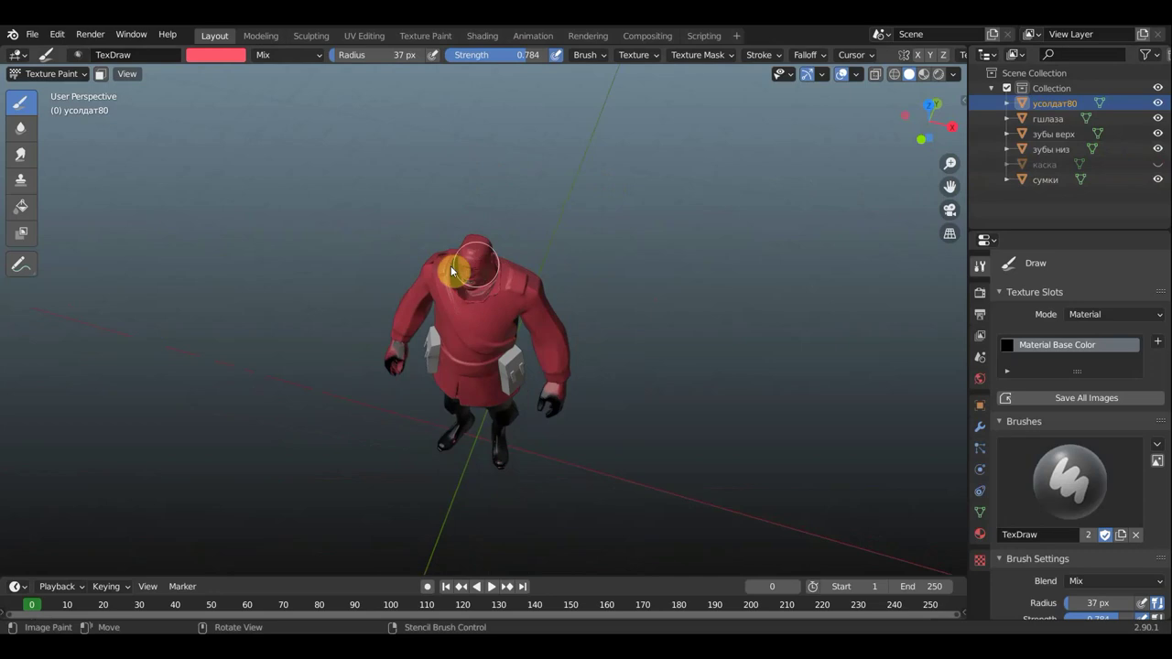
{"action": "left_click_drag", "start_coordinate": [552, 304], "coordinate": [554, 383]}
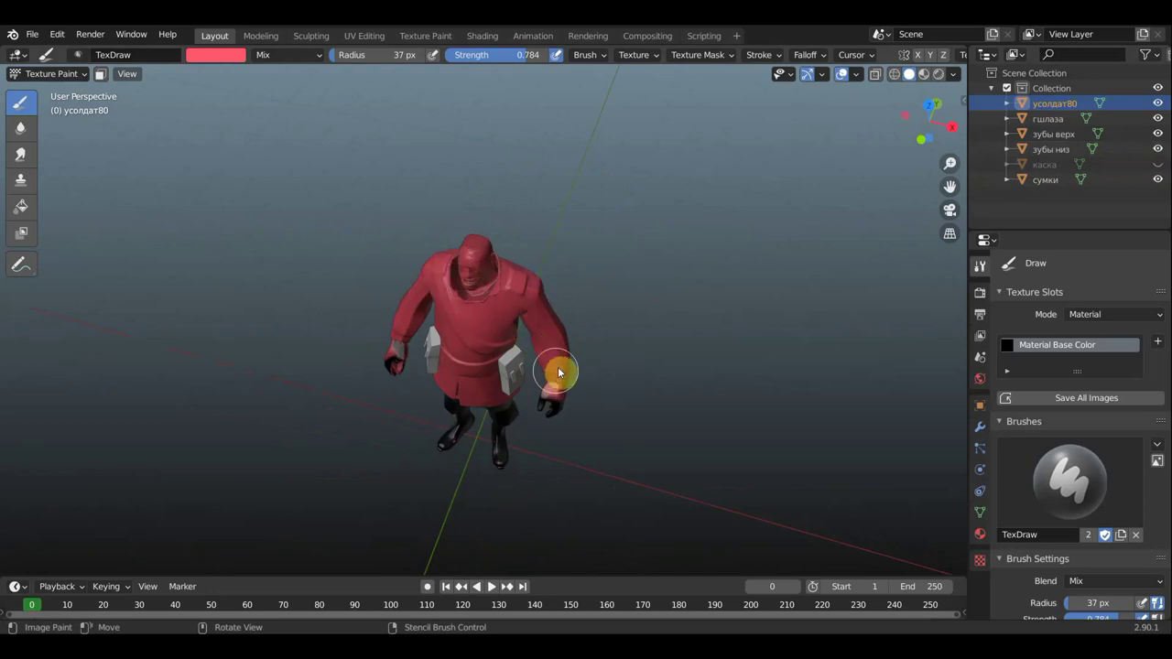
{"action": "mouse_move", "coordinate": [557, 371]}
{"action": "middle_mouse_down"}
{"action": "mouse_move", "coordinate": [518, 348]}
{"action": "mouse_move", "coordinate": [251, 339]}
{"action": "middle_mouse_up"}
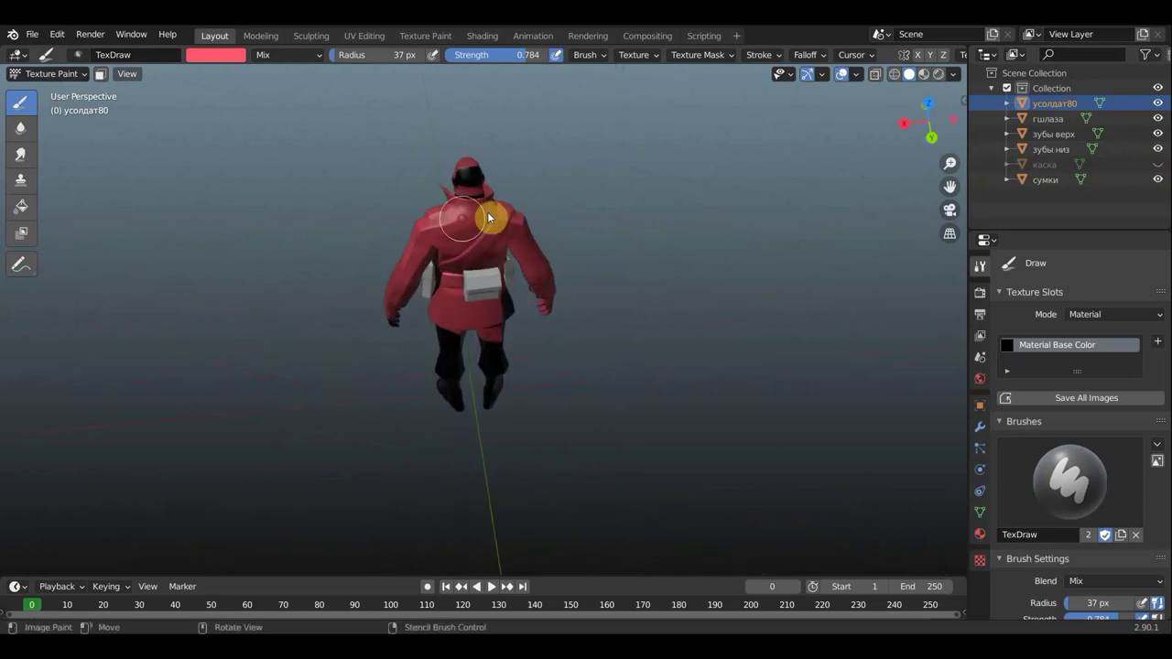
{"action": "mouse_move", "coordinate": [481, 201]}
{"action": "left_mouse_down"}
{"action": "mouse_move", "coordinate": [491, 262]}
{"action": "mouse_move", "coordinate": [474, 340]}
{"action": "mouse_move", "coordinate": [452, 272]}
{"action": "mouse_move", "coordinate": [466, 357]}
{"action": "mouse_move", "coordinate": [445, 358]}
{"action": "mouse_move", "coordinate": [455, 403]}
{"action": "left_mouse_up"}
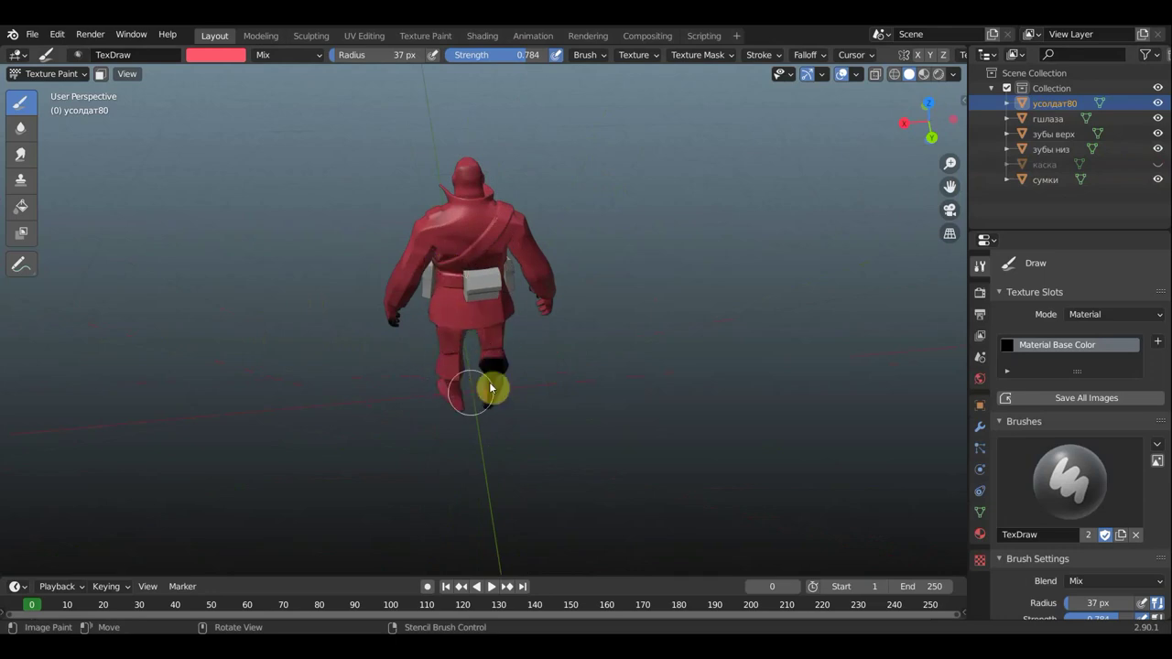
{"action": "middle_click_drag", "start_coordinate": [518, 356], "coordinate": [819, 288]}
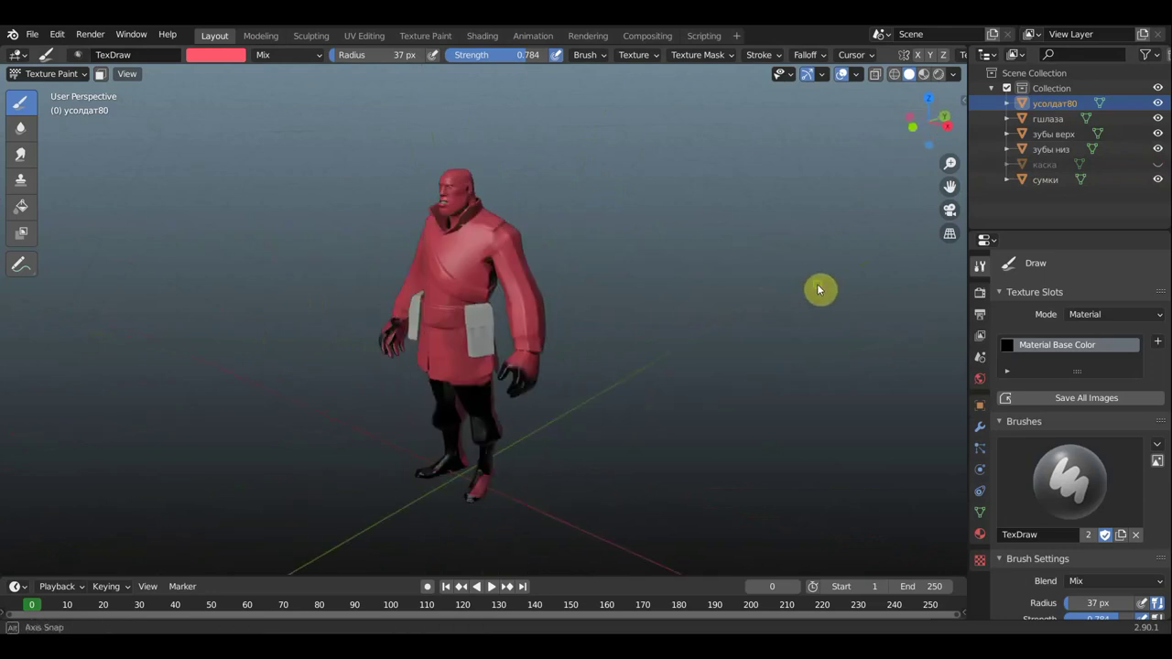
{"action": "mouse_move", "coordinate": [712, 309]}
{"action": "middle_mouse_down"}
{"action": "mouse_move", "coordinate": [797, 301]}
{"action": "mouse_move", "coordinate": [763, 296]}
{"action": "middle_mouse_up"}
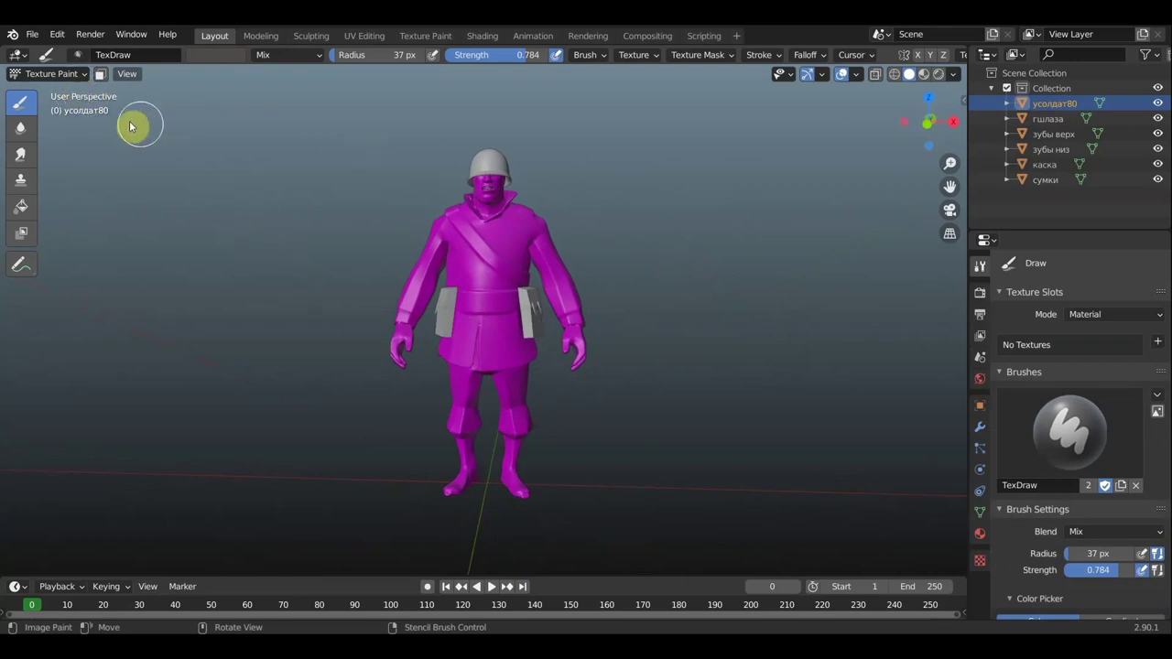
Leave Texture Paint, view the soldier in front orthographic, enter Edit Mode and deselect everything.
{"action": "left_click", "coordinate": [69, 73]}
{"action": "left_click", "coordinate": [60, 89]}
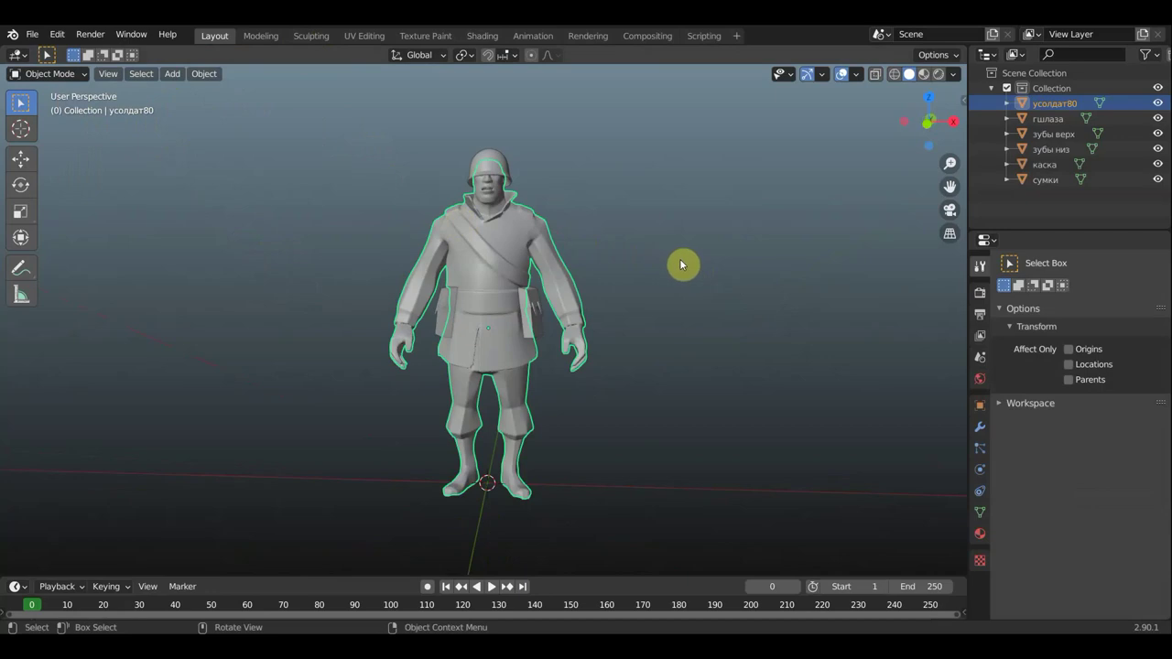
{"action": "key", "text": "KP_1"}
{"action": "left_click", "coordinate": [50, 73]}
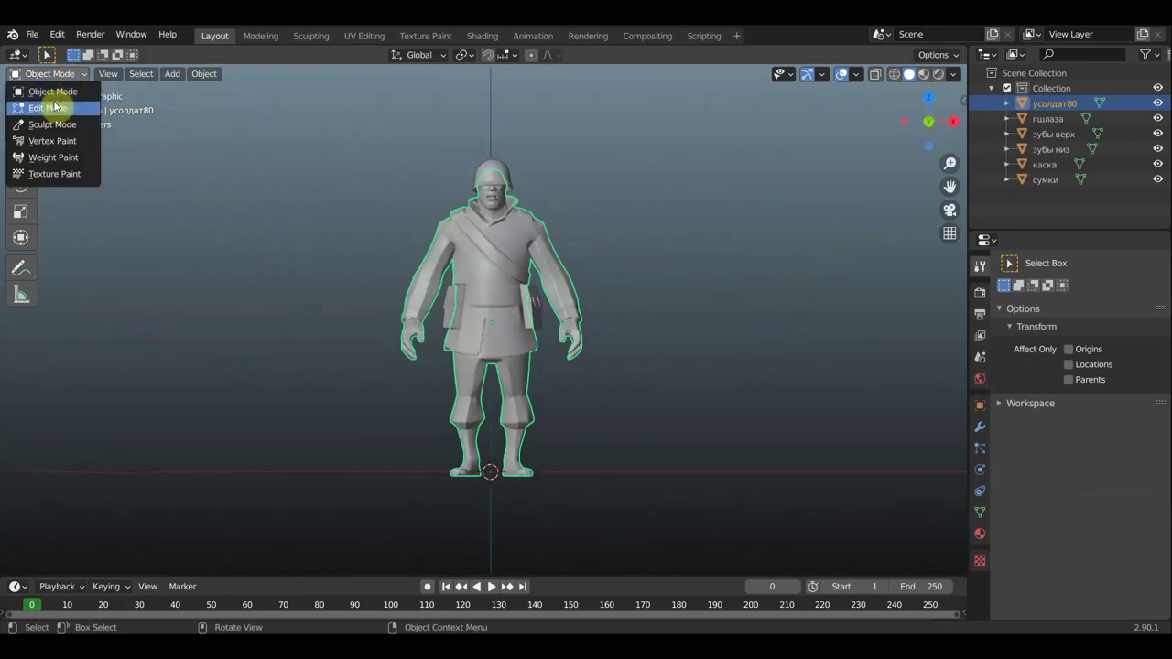
{"action": "key", "text": "Tab"}
{"action": "scroll", "coordinate": [522, 234], "scroll_direction": "up", "scroll_amount": 4}
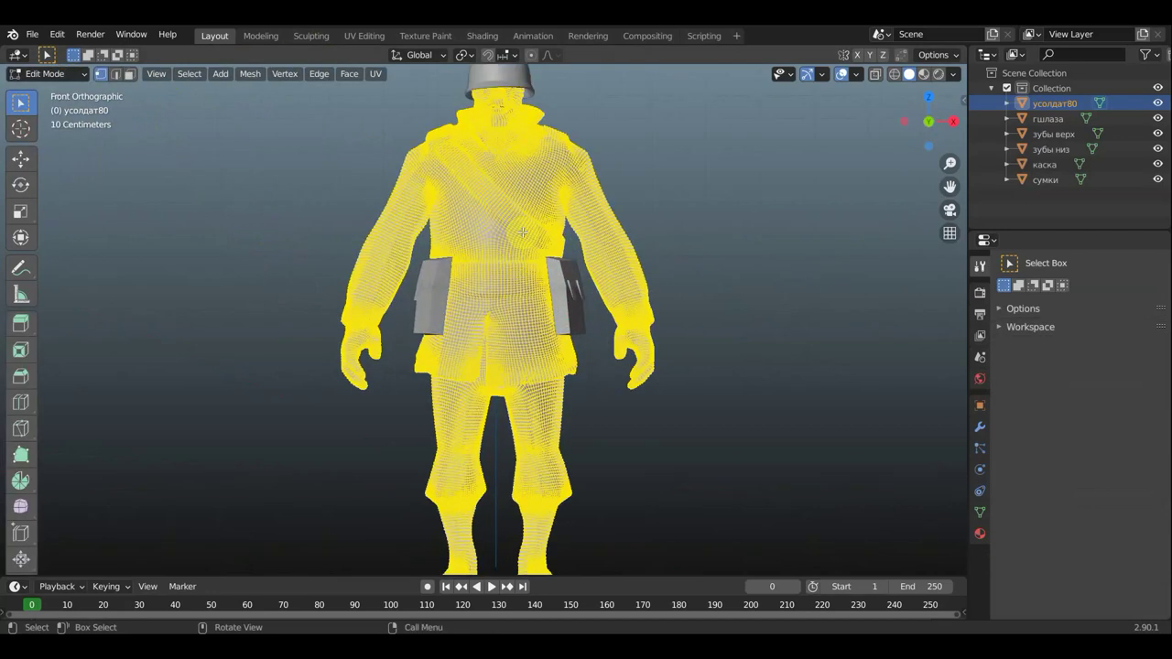
{"action": "scroll", "coordinate": [626, 271], "scroll_direction": "down", "scroll_amount": 1}
{"action": "scroll", "coordinate": [674, 254], "scroll_direction": "down", "scroll_amount": 1}
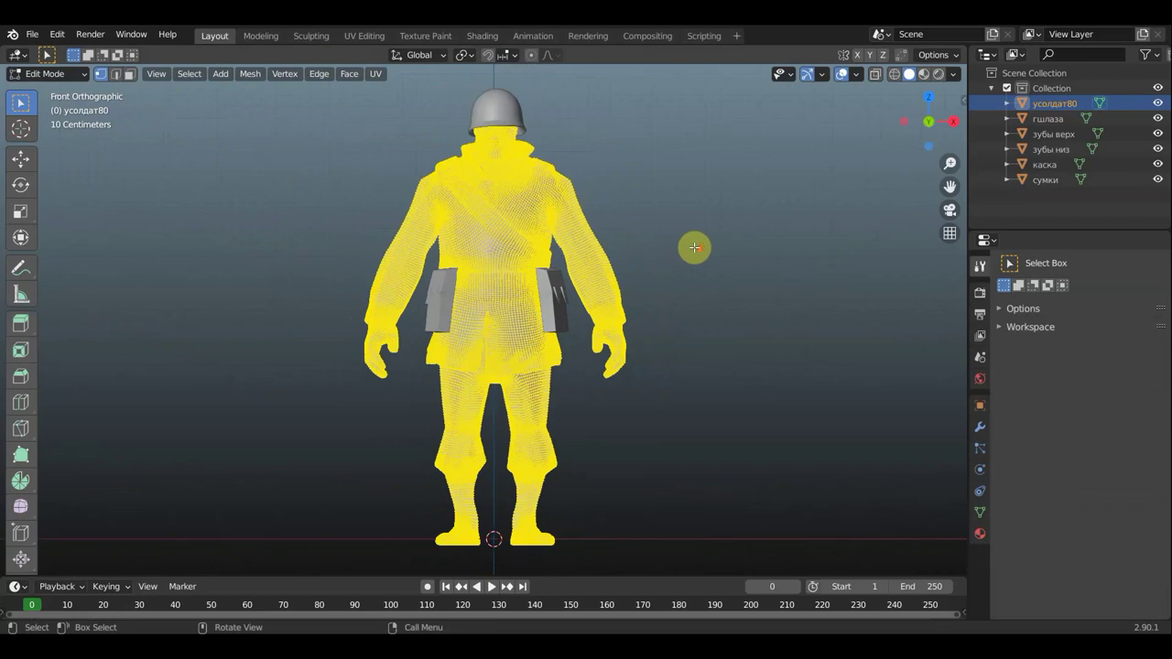
{"action": "scroll", "coordinate": [693, 248], "scroll_direction": "down", "scroll_amount": 1}
{"action": "scroll", "coordinate": [693, 259], "scroll_direction": "down", "scroll_amount": 1}
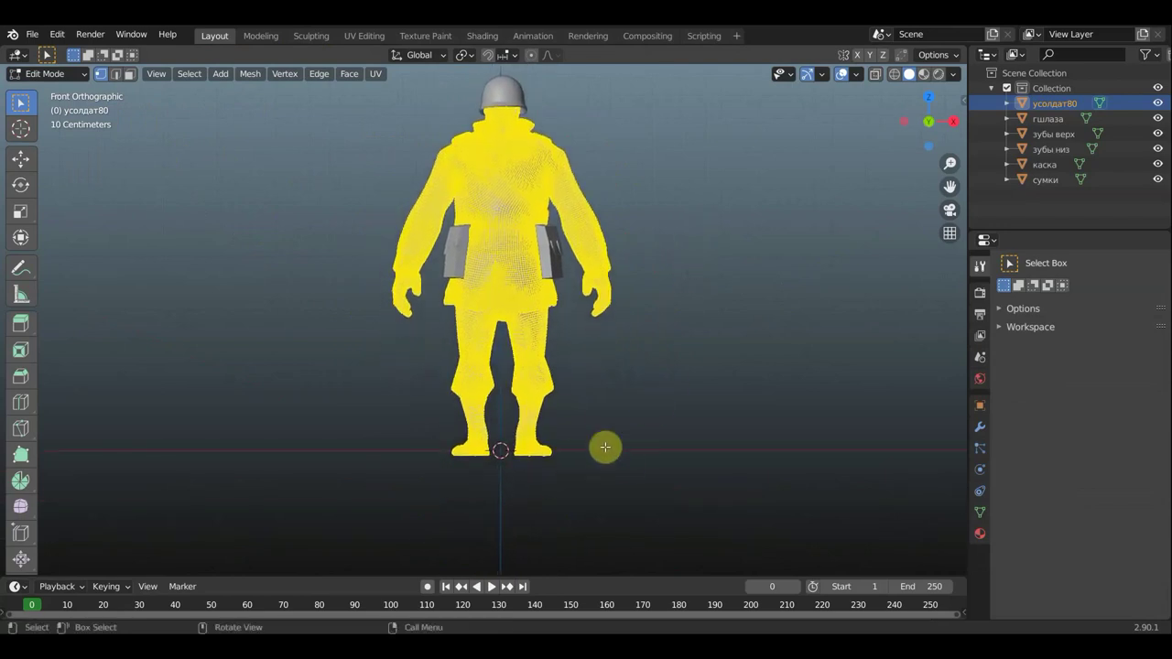
{"action": "key", "text": "shift+e"}
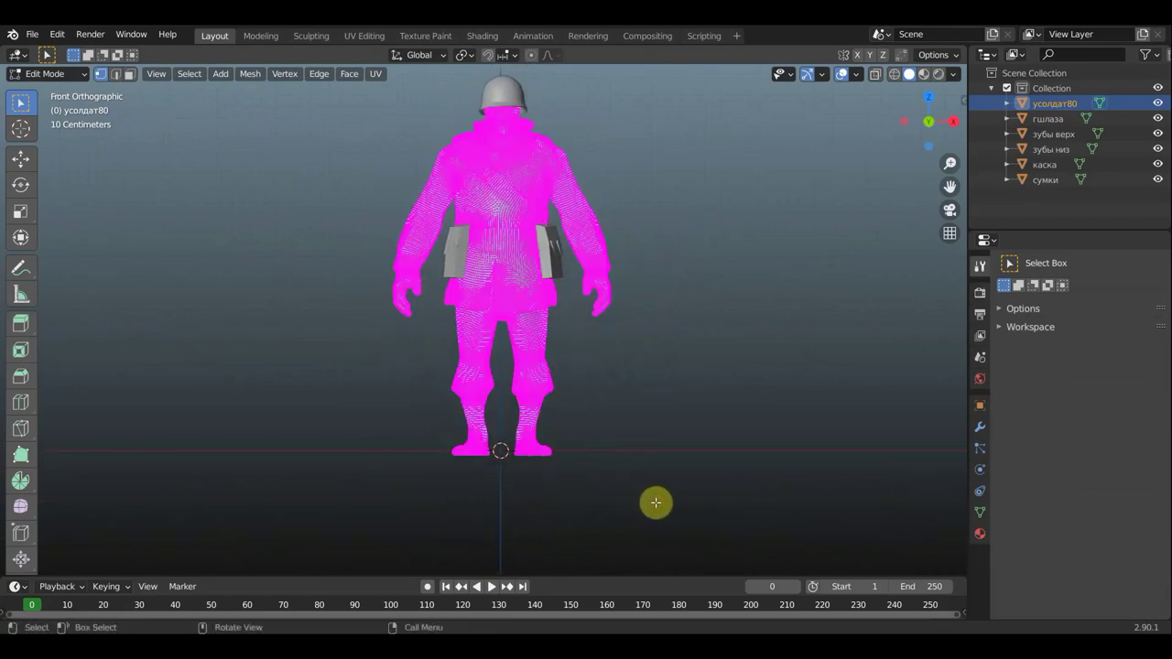
Remove the soldier's old Default OBJ.004 material slot from Object Mode.
{"action": "left_click", "coordinate": [979, 533]}
{"action": "left_click", "coordinate": [1159, 281]}
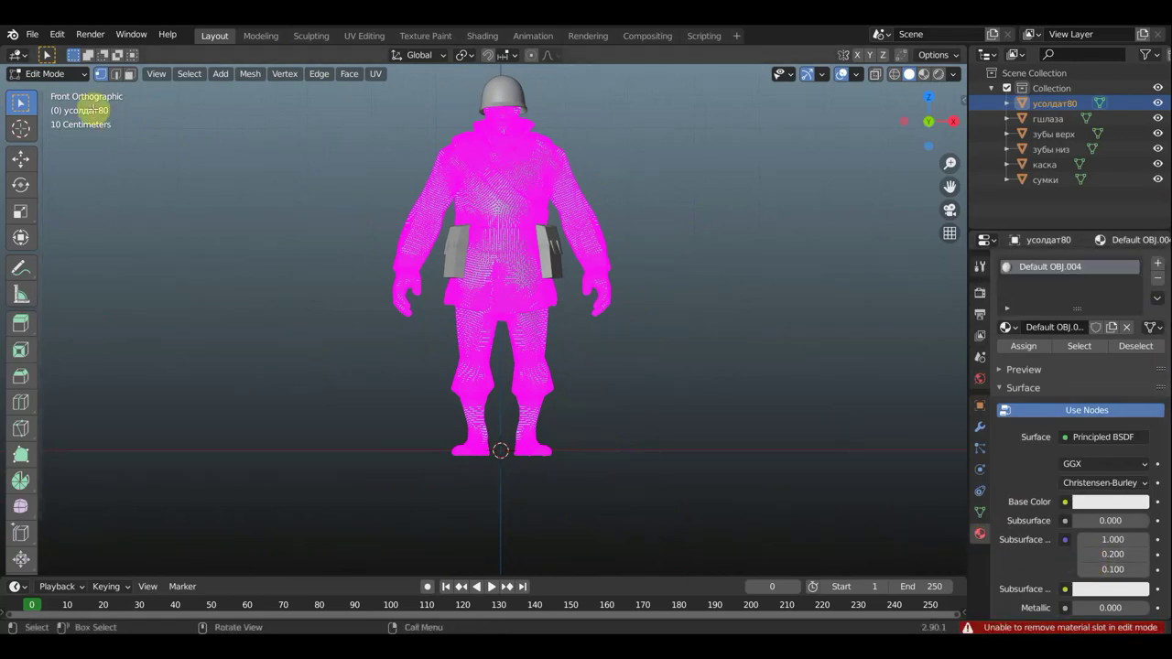
{"action": "left_click", "coordinate": [49, 75]}
{"action": "left_click", "coordinate": [48, 91]}
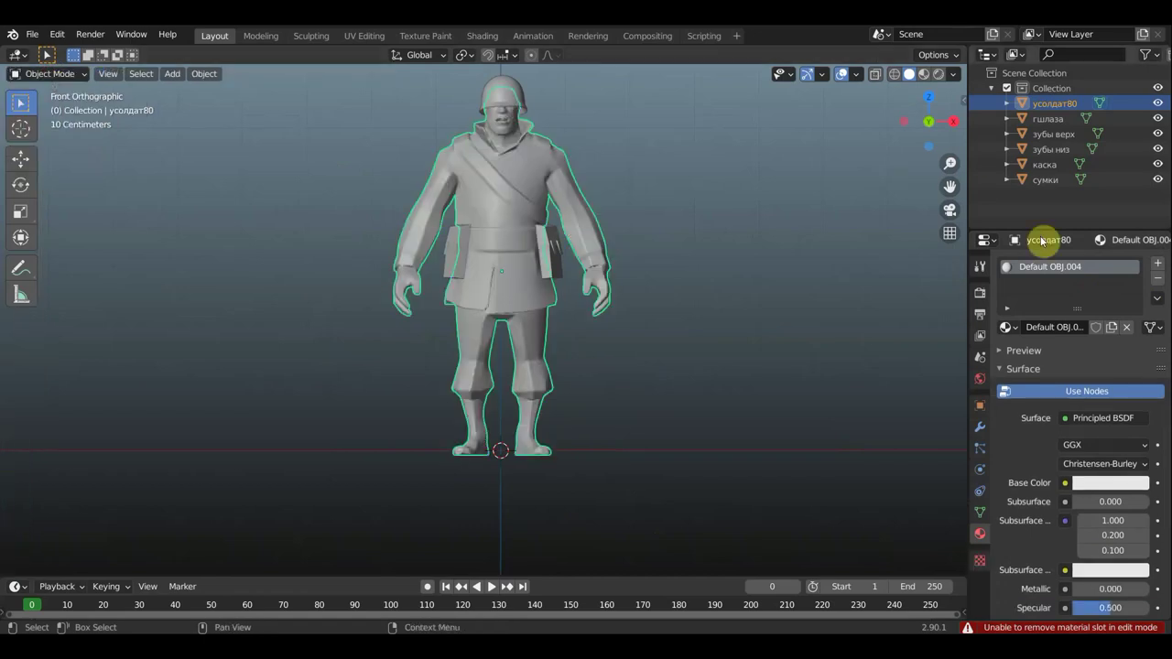
{"action": "left_click", "coordinate": [1156, 284]}
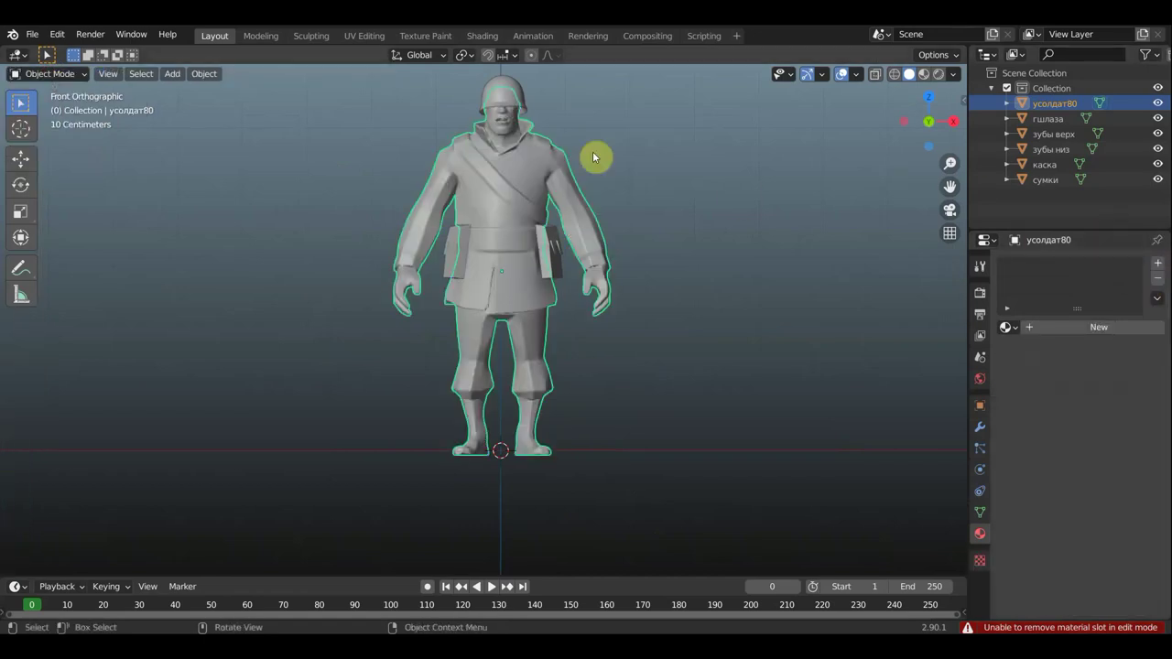
Back in Edit Mode, create a new material named Material and box-select both boots.
{"action": "left_click", "coordinate": [48, 73]}
{"action": "left_click", "coordinate": [47, 108]}
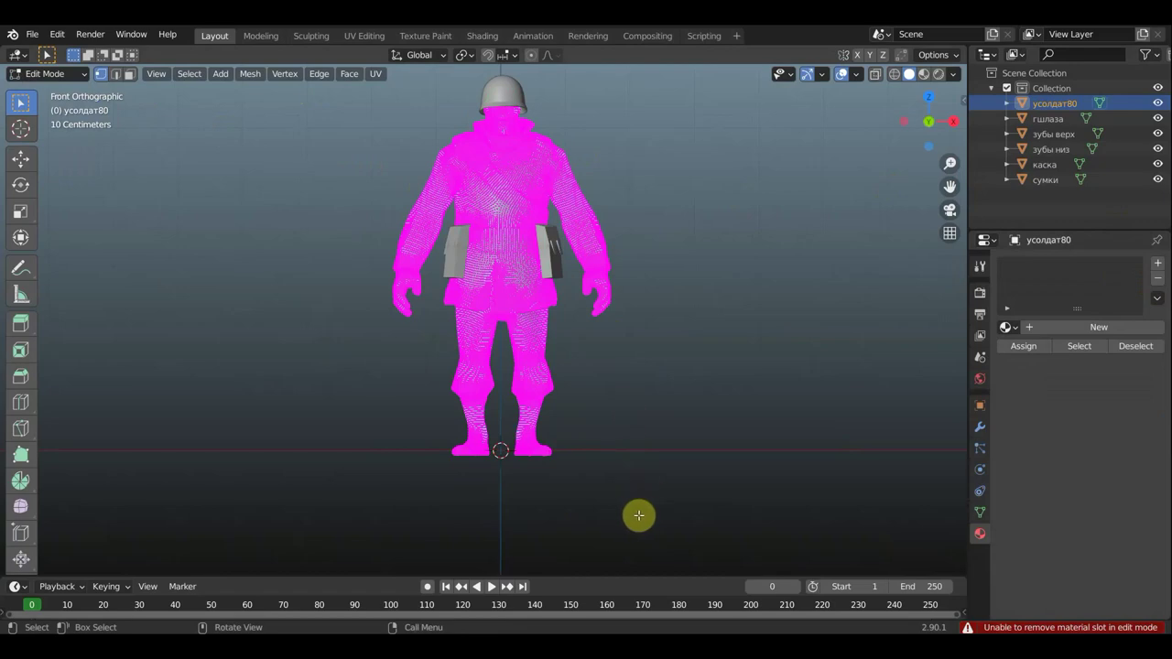
{"action": "left_click", "coordinate": [1080, 330]}
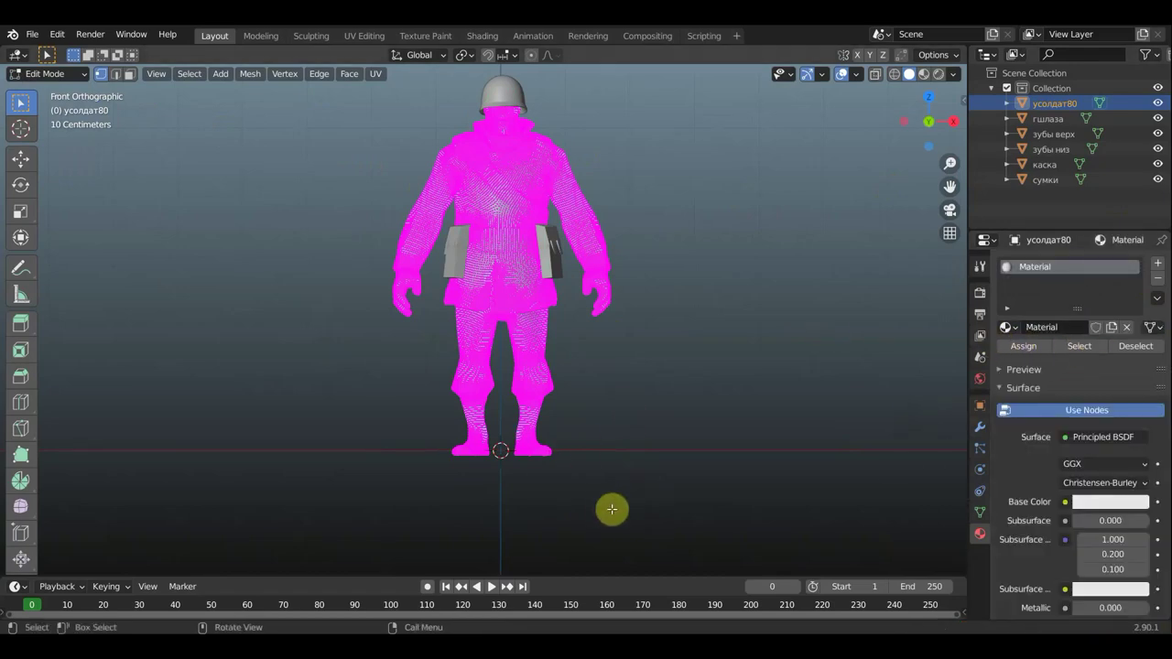
{"action": "left_click_drag", "start_coordinate": [632, 523], "coordinate": [418, 397]}
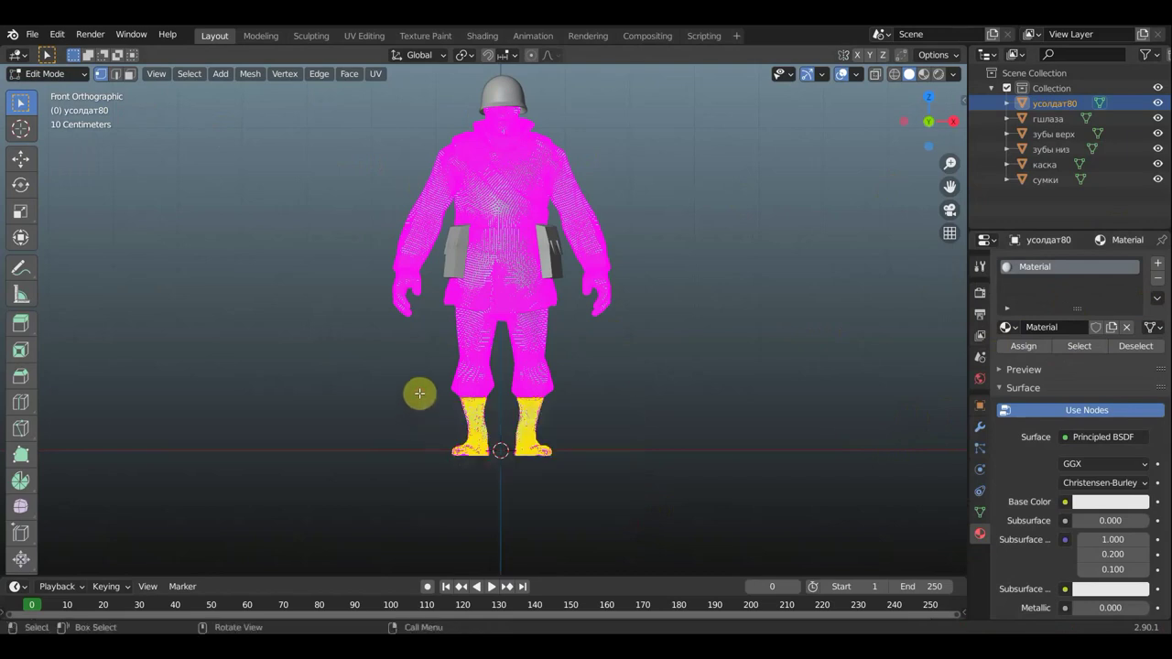
In Edit Mode, lower the Material base colour value from 0.906 to a very dark grey.
{"action": "left_click", "coordinate": [61, 75]}
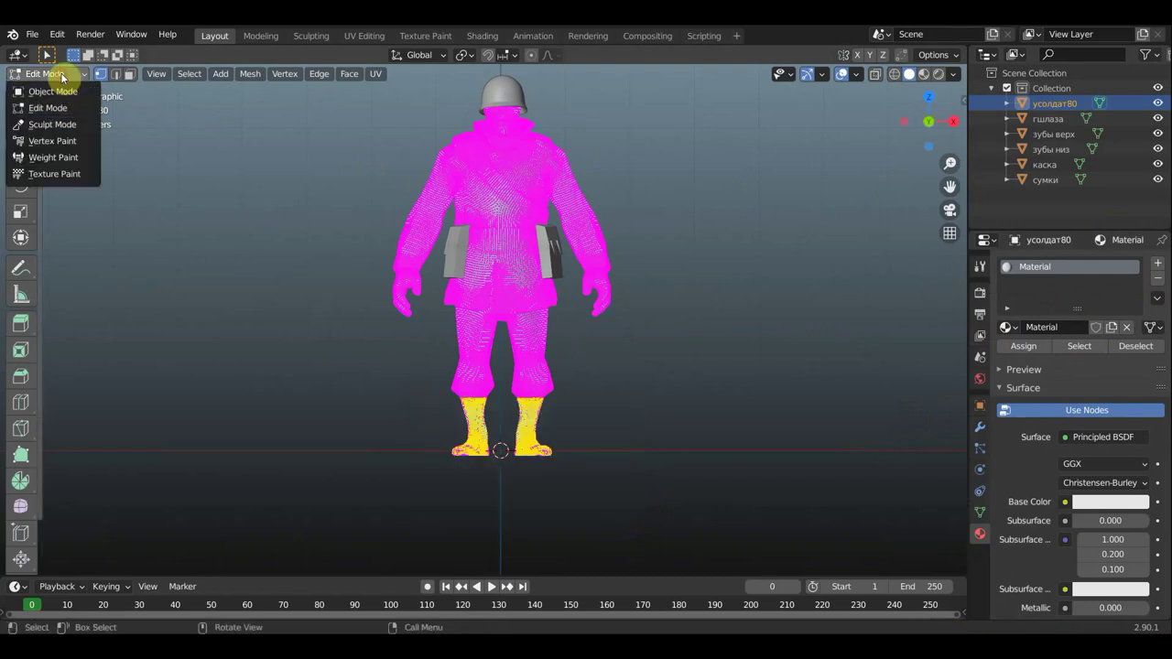
{"action": "left_click", "coordinate": [73, 176]}
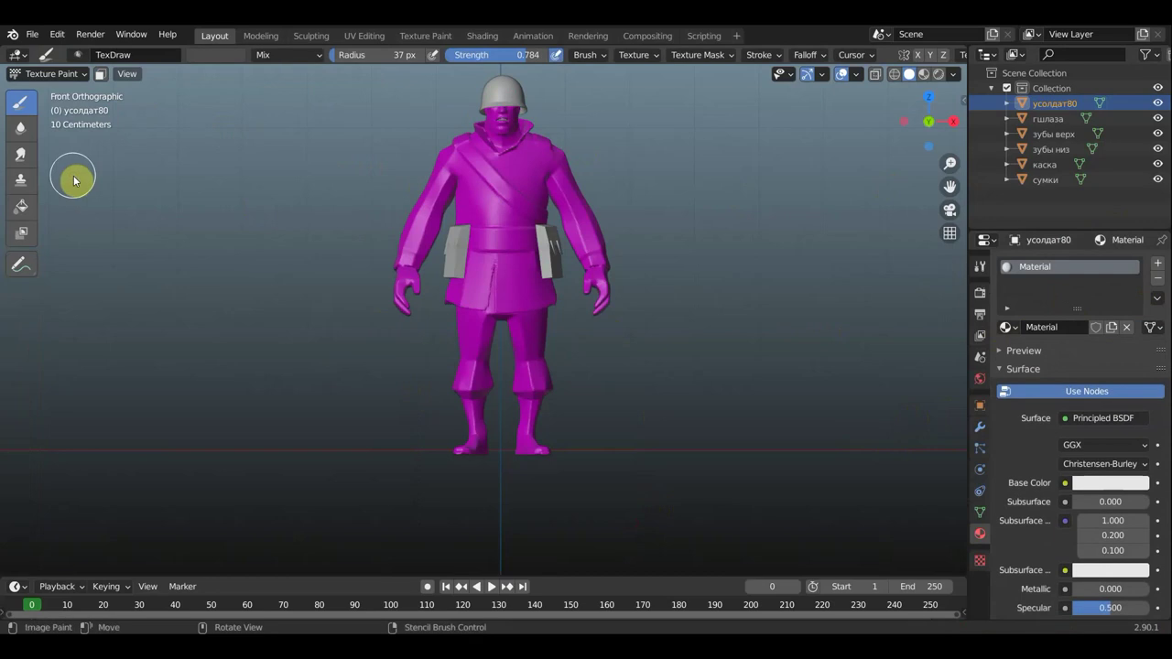
{"action": "left_click", "coordinate": [52, 73]}
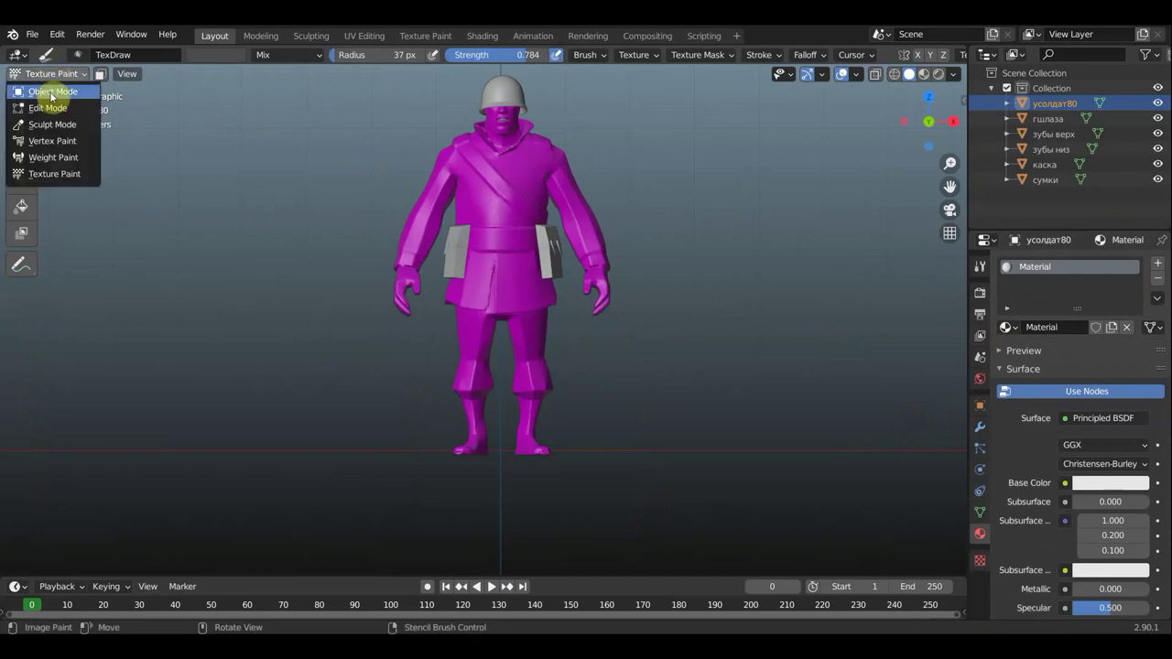
{"action": "key", "text": "Return"}
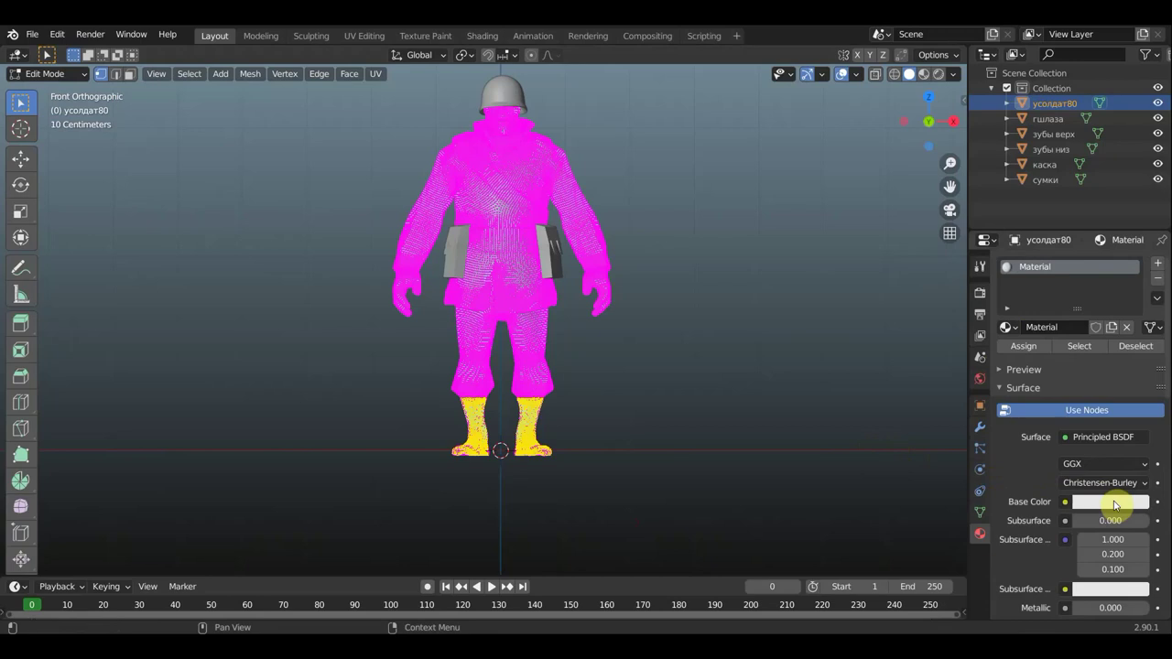
{"action": "left_click", "coordinate": [1115, 503]}
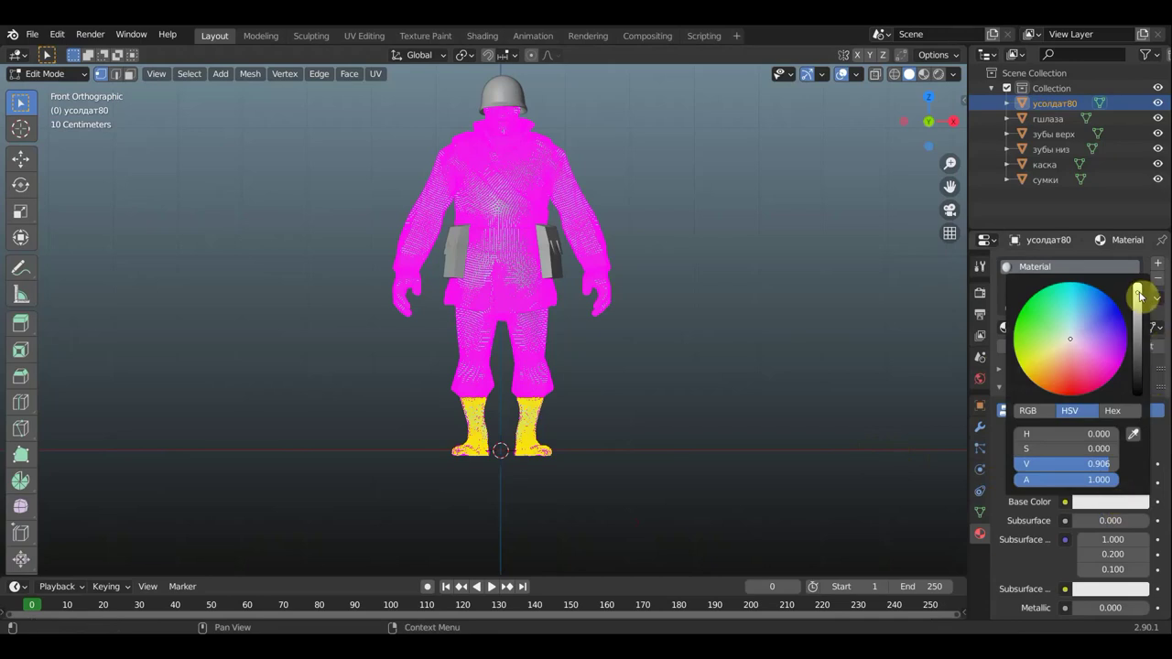
{"action": "left_click_drag", "start_coordinate": [1108, 463], "coordinate": [1032, 463]}
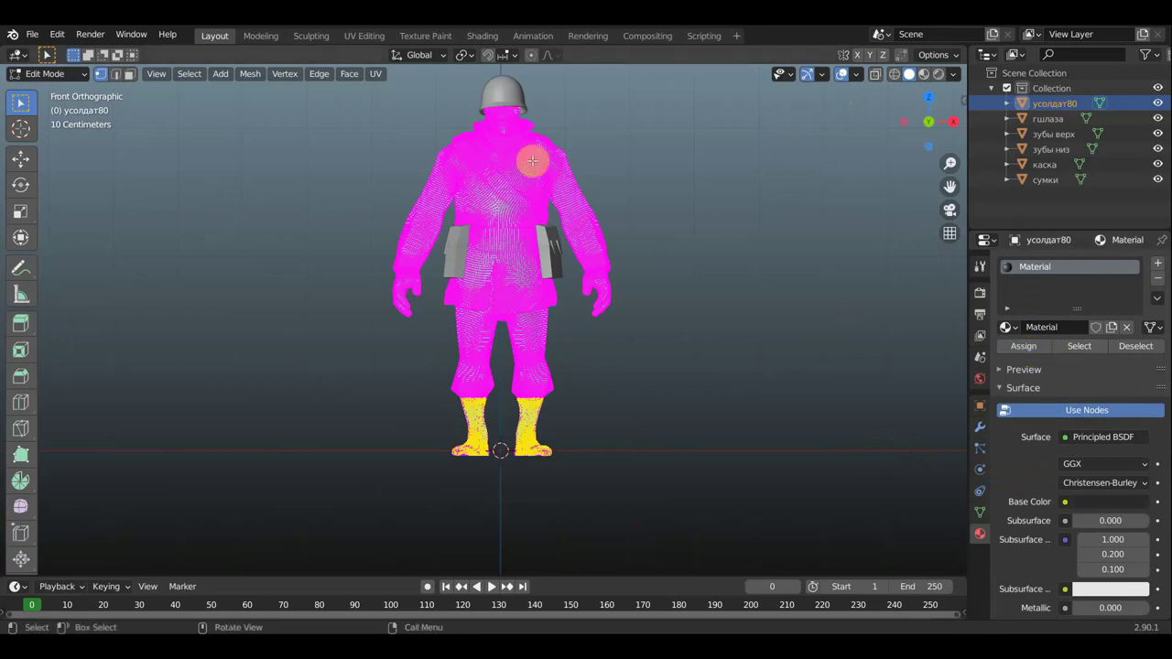
{"action": "left_click", "coordinate": [57, 75]}
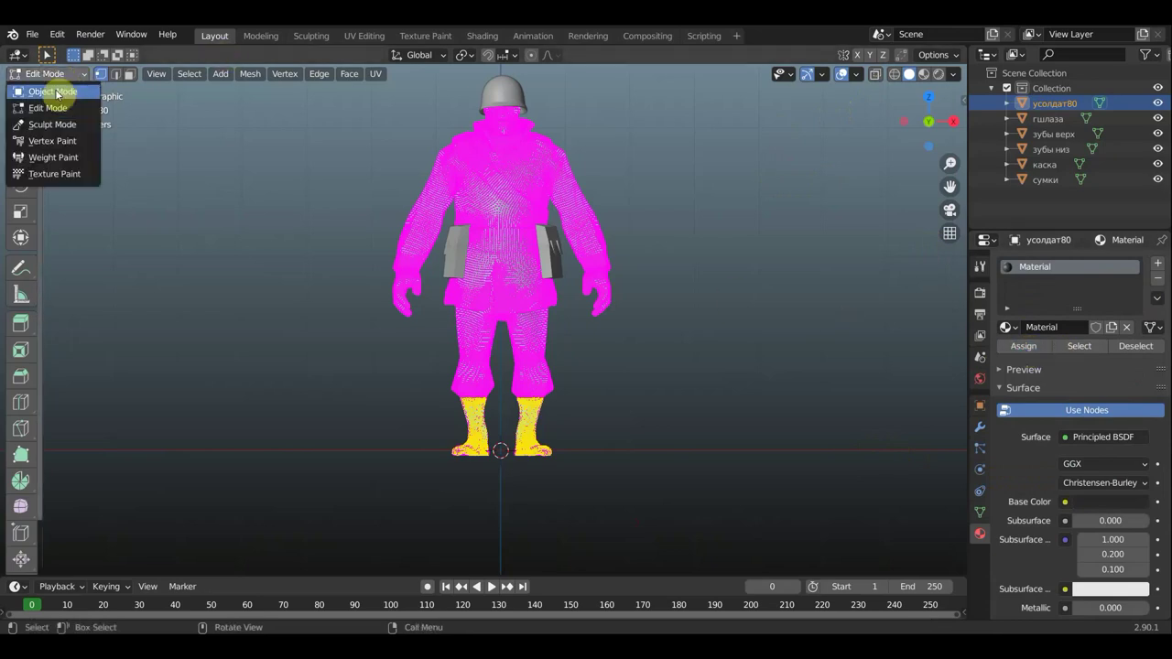
In Object Mode with Material Preview, remove the body's dark grey Material slot.
{"action": "left_click", "coordinate": [53, 92]}
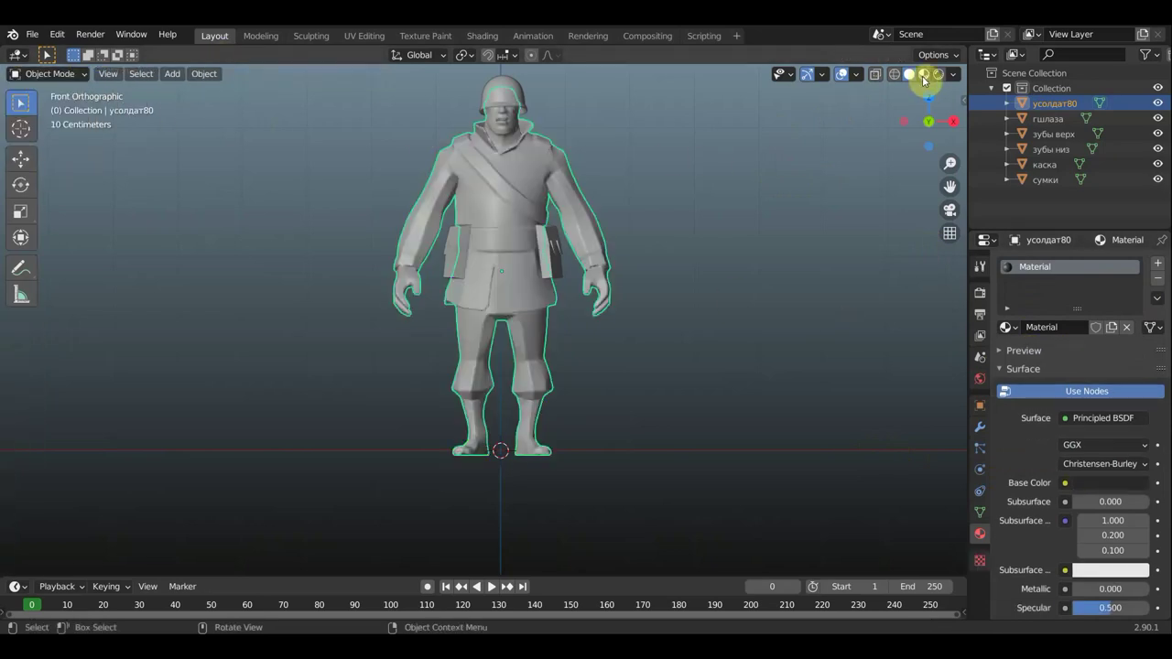
{"action": "left_click", "coordinate": [923, 75]}
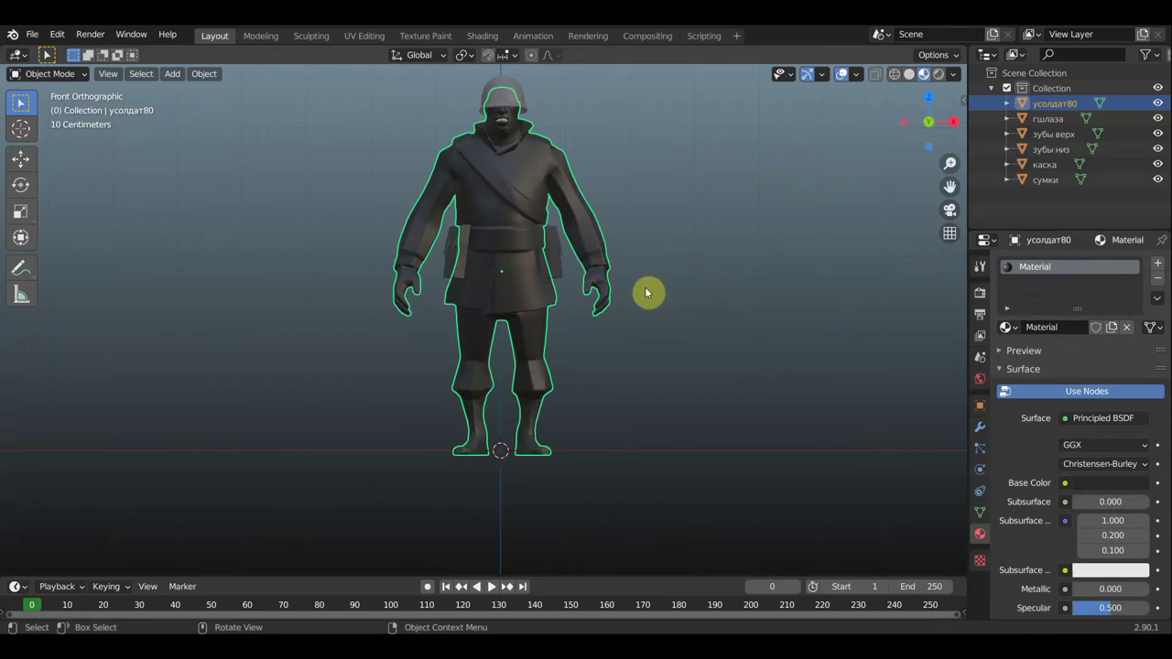
{"action": "scroll", "coordinate": [645, 290], "scroll_direction": "up", "scroll_amount": 1}
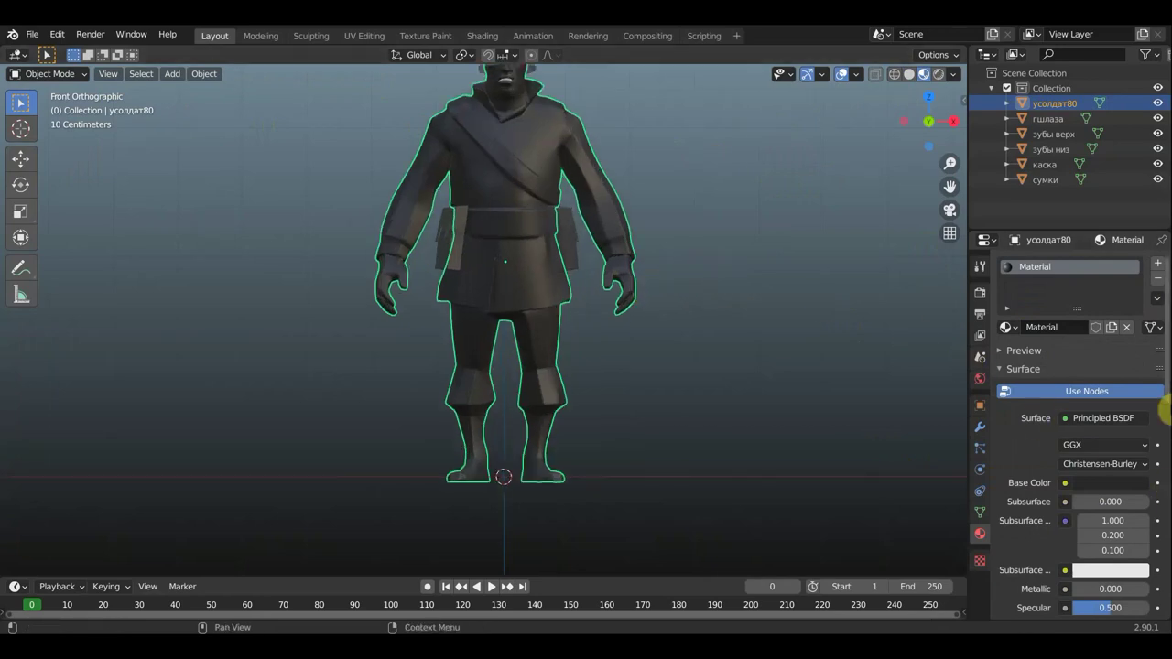
{"action": "left_click", "coordinate": [1157, 278]}
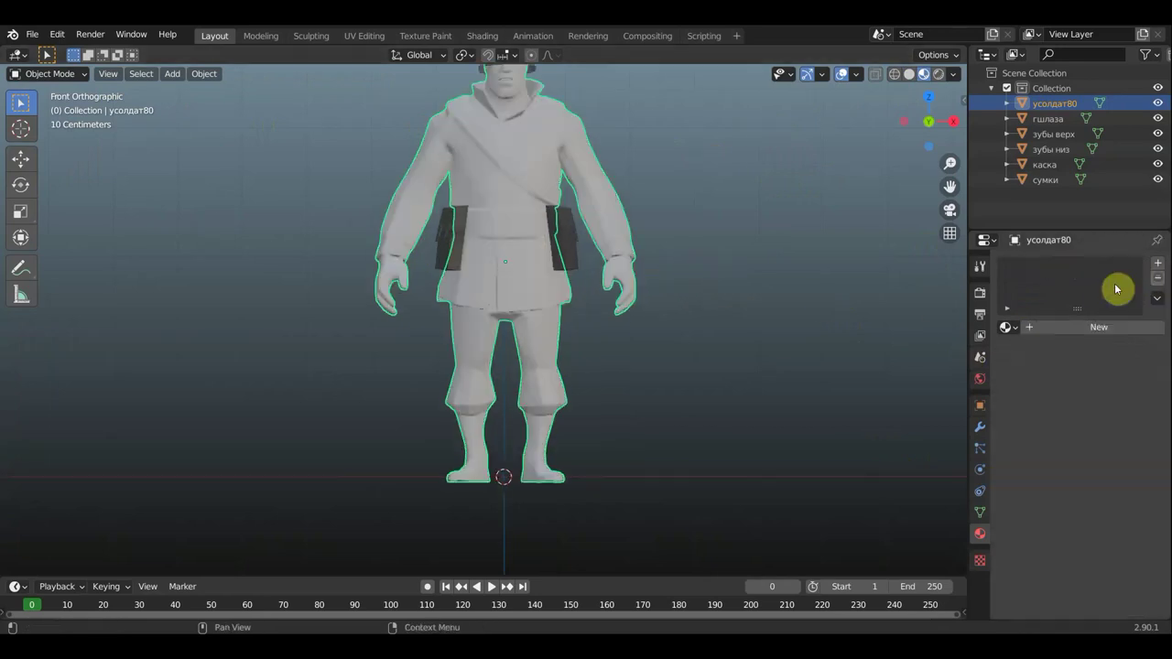
{"action": "middle_click_drag", "start_coordinate": [793, 303], "coordinate": [809, 364], "text": "shift"}
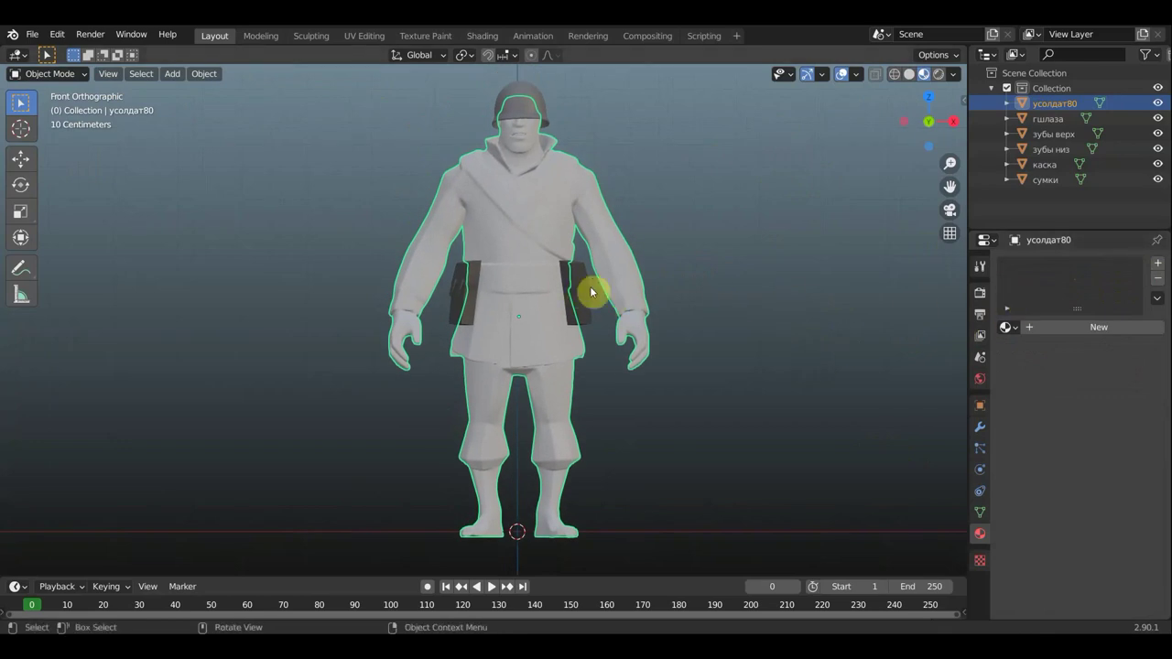
{"action": "left_click", "coordinate": [55, 73]}
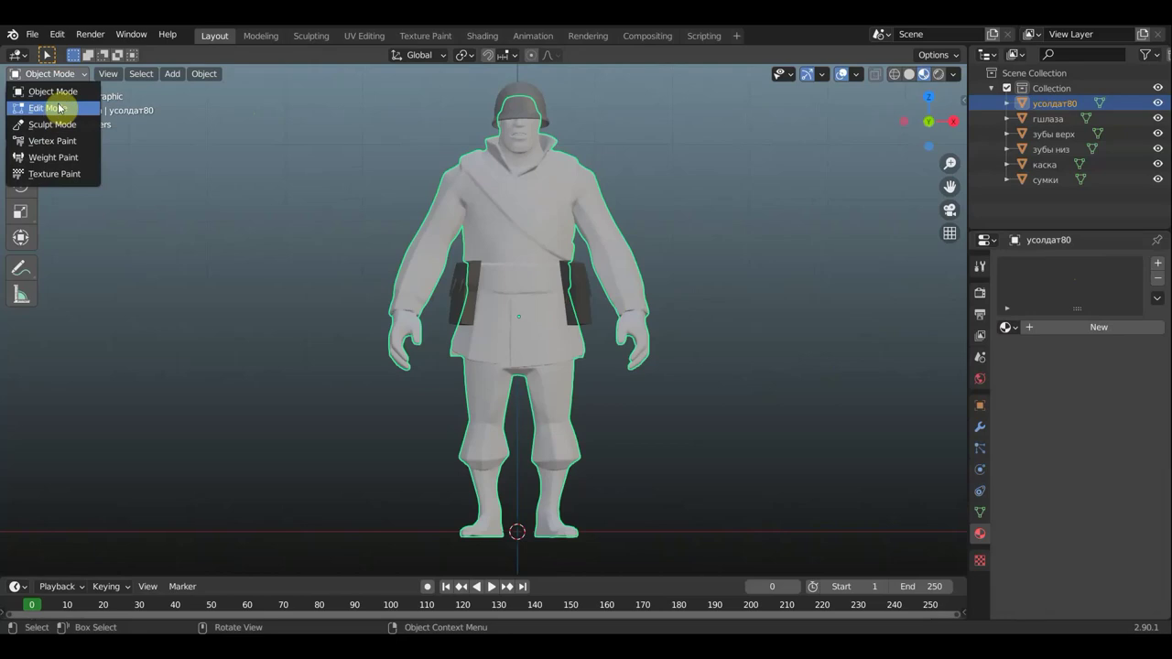
In Edit Mode, give the selected boots a new near-black material with value 0.176.
{"action": "left_click", "coordinate": [48, 108]}
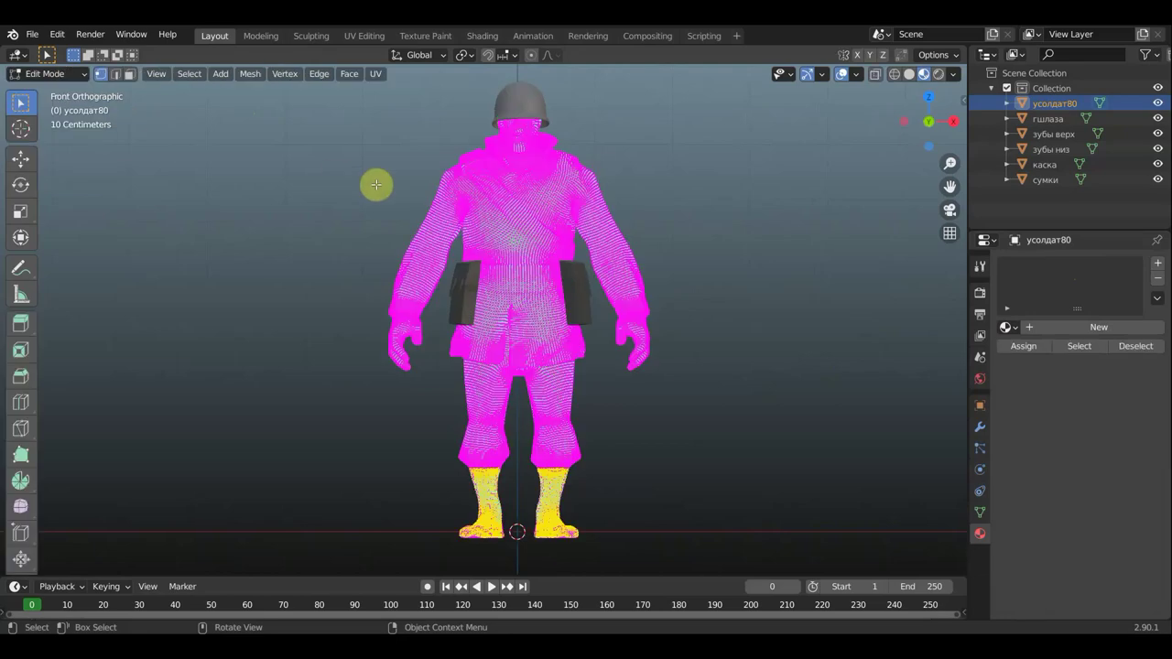
{"action": "left_click", "coordinate": [1099, 328]}
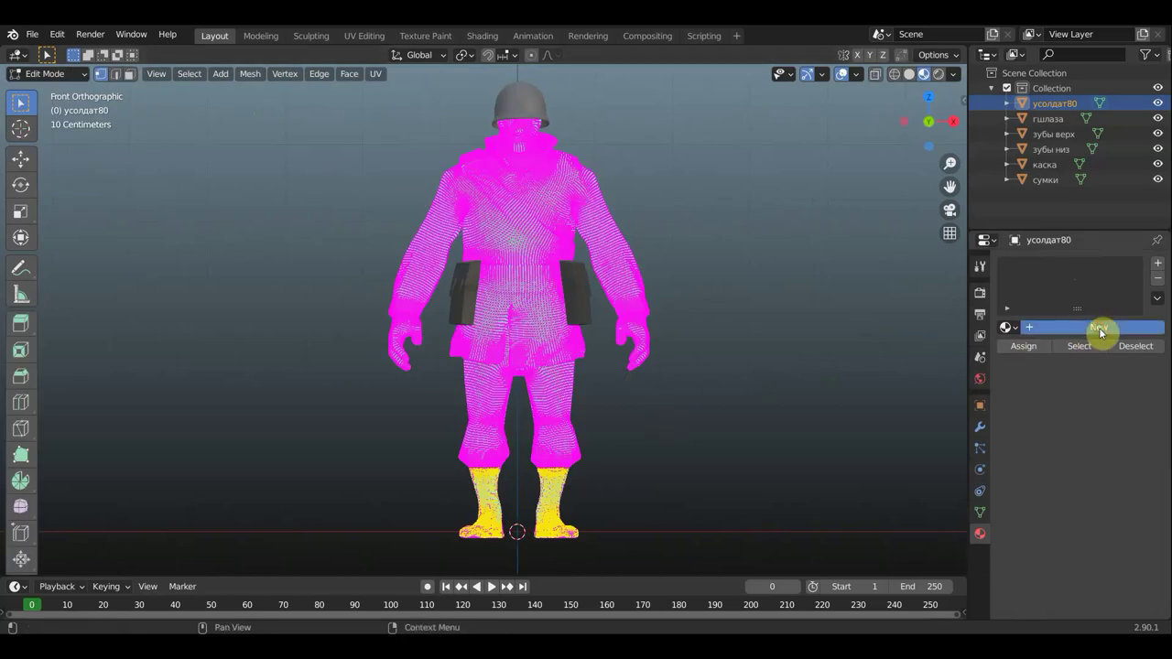
{"action": "left_click", "coordinate": [1113, 503]}
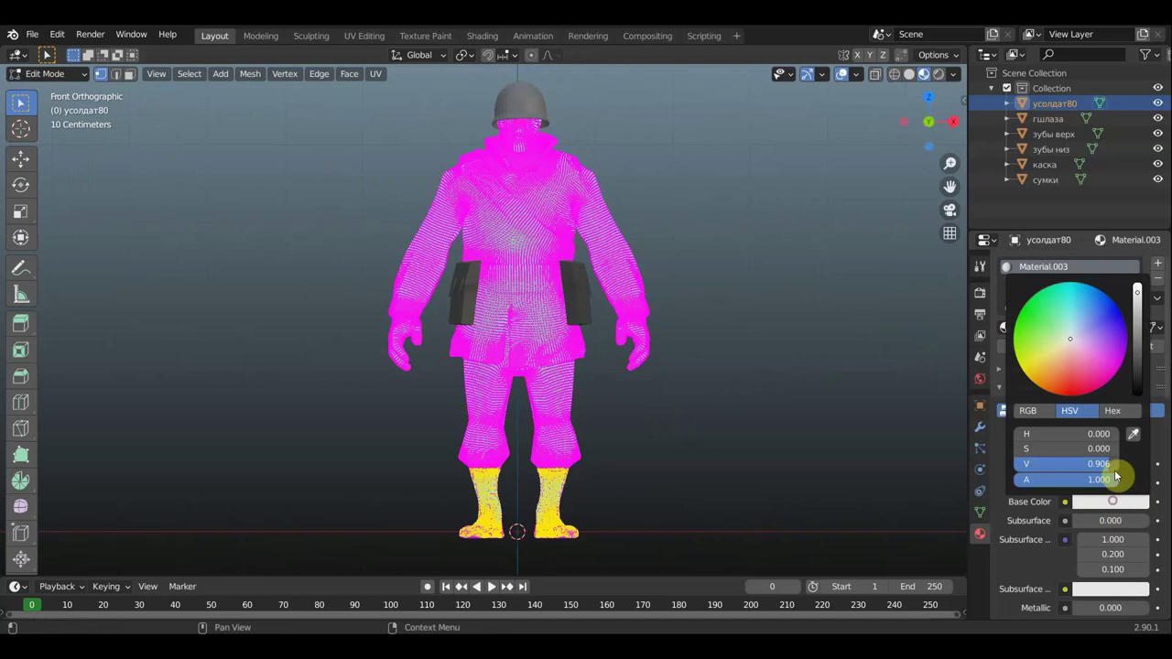
{"action": "left_click_drag", "start_coordinate": [1137, 291], "coordinate": [1137, 375]}
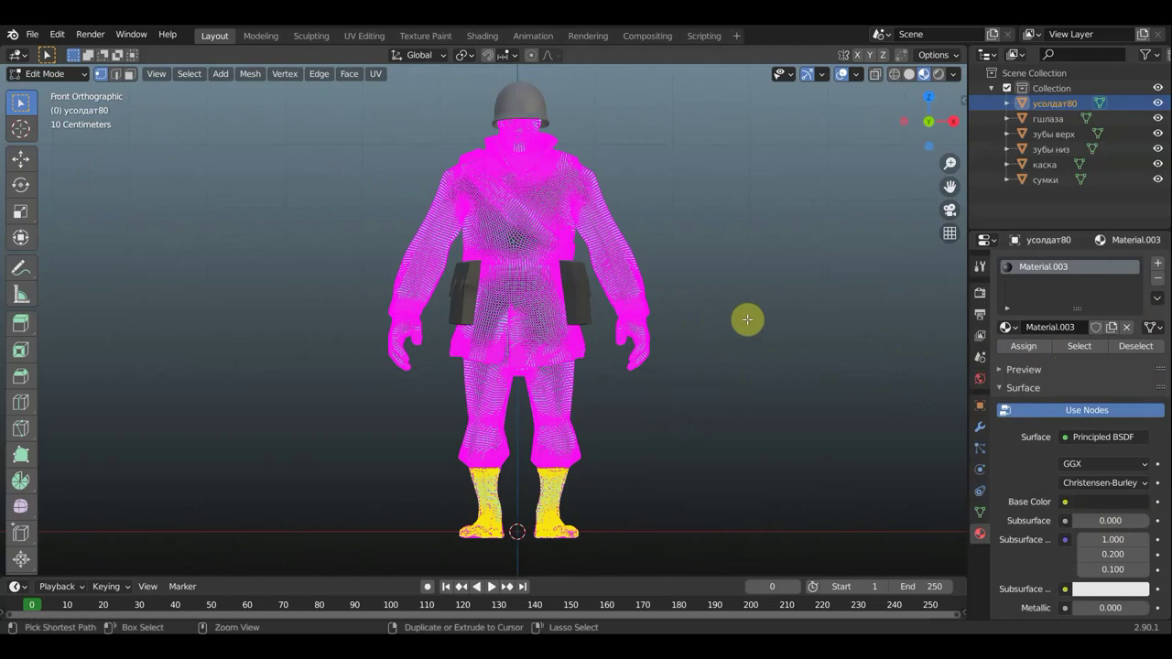
Invert the selection and give the body a second new material coloured red.
{"action": "key", "text": "ctrl+i"}
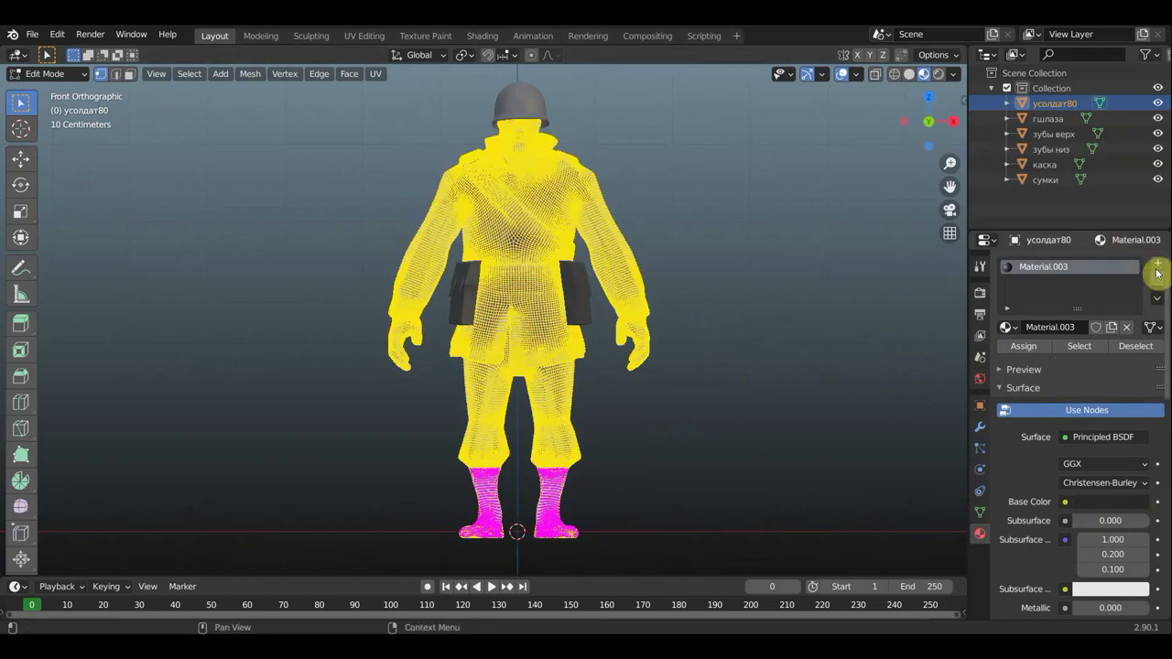
{"action": "left_click", "coordinate": [1156, 266]}
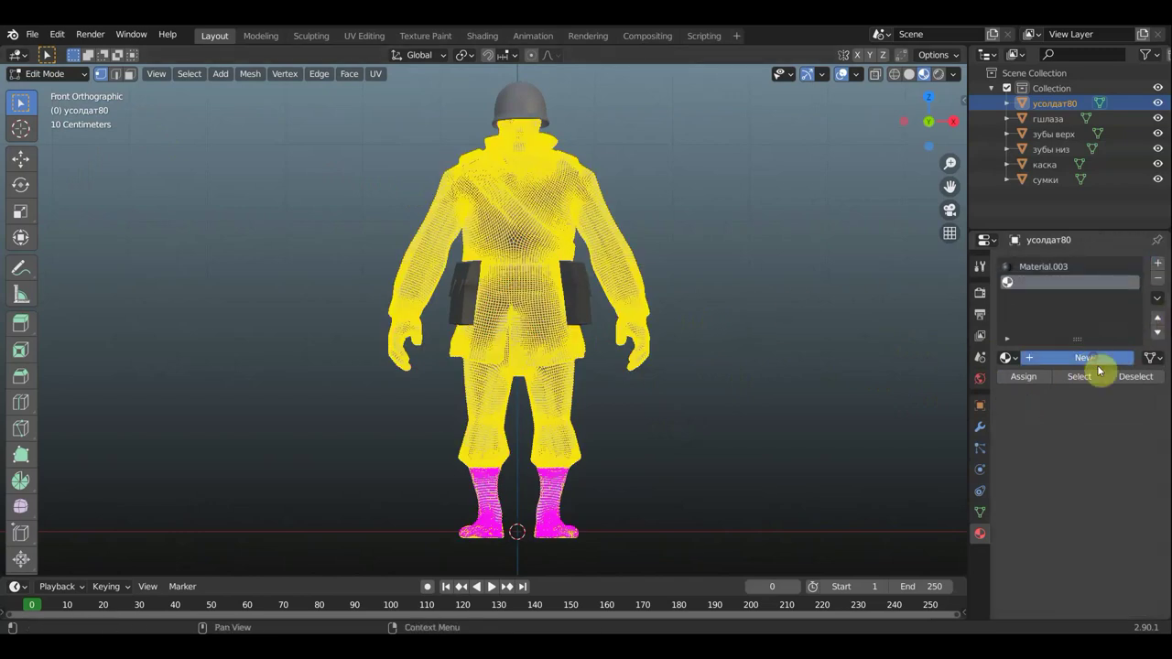
{"action": "left_click", "coordinate": [1096, 365]}
{"action": "left_click", "coordinate": [1115, 535]}
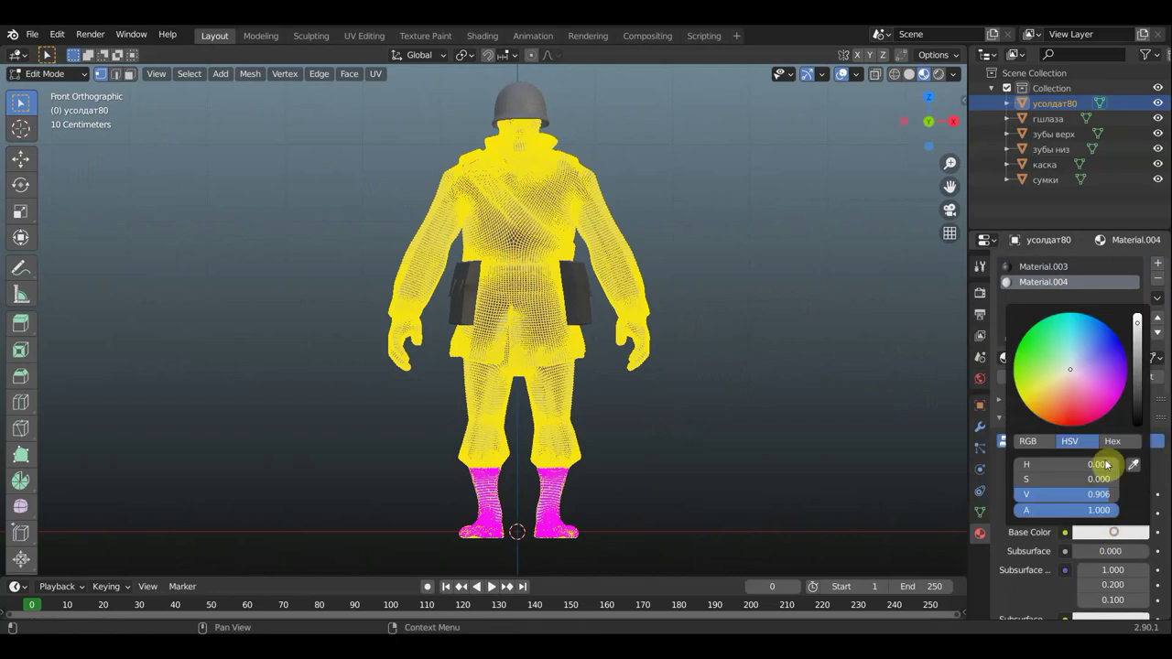
{"action": "left_click", "coordinate": [1080, 418]}
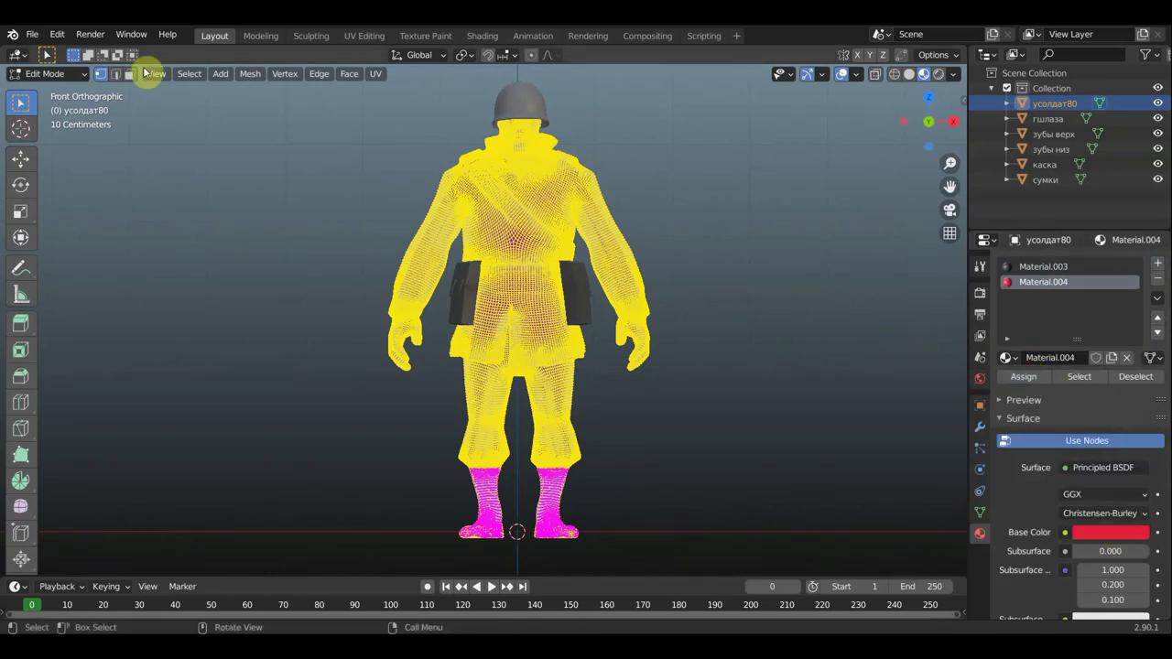
{"action": "left_click", "coordinate": [54, 73]}
Orbit to an angled view, enter Edit Mode and invert the selection to the boots.
{"action": "left_click", "coordinate": [62, 92]}
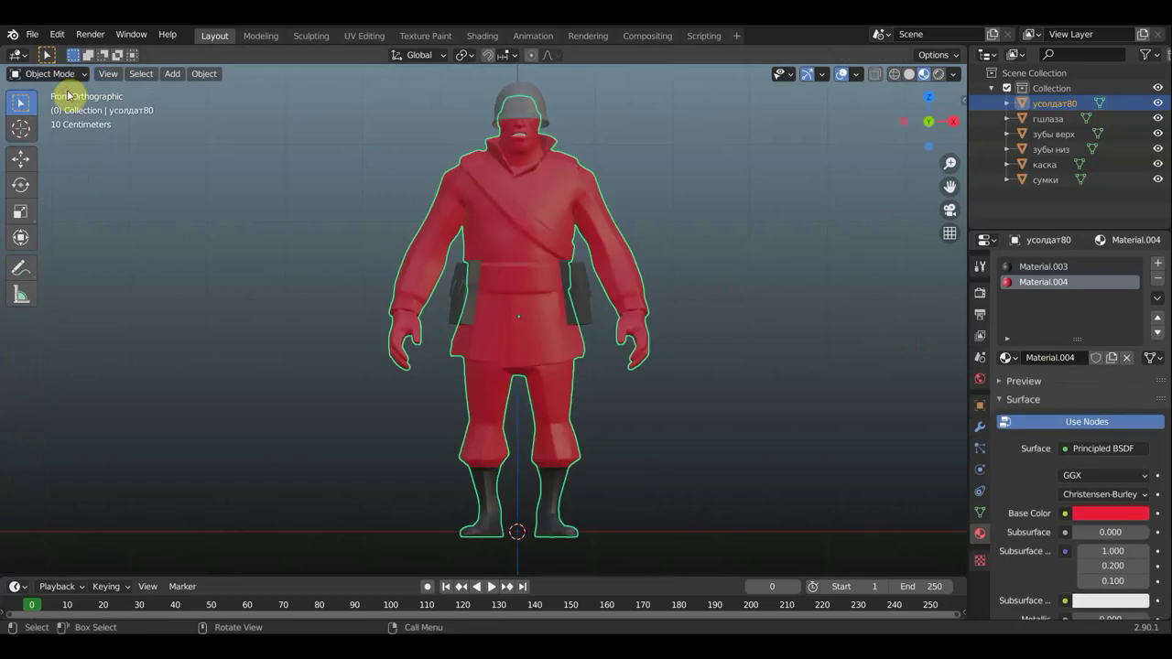
{"action": "mouse_move", "coordinate": [643, 256]}
{"action": "middle_mouse_down"}
{"action": "mouse_move", "coordinate": [644, 279]}
{"action": "mouse_move", "coordinate": [651, 269]}
{"action": "mouse_move", "coordinate": [672, 309]}
{"action": "mouse_move", "coordinate": [743, 299]}
{"action": "mouse_move", "coordinate": [779, 262]}
{"action": "mouse_move", "coordinate": [815, 251]}
{"action": "mouse_move", "coordinate": [595, 321]}
{"action": "mouse_move", "coordinate": [588, 420]}
{"action": "mouse_move", "coordinate": [888, 439]}
{"action": "mouse_move", "coordinate": [934, 431]}
{"action": "mouse_move", "coordinate": [580, 416]}
{"action": "mouse_move", "coordinate": [640, 440]}
{"action": "mouse_move", "coordinate": [850, 453]}
{"action": "mouse_move", "coordinate": [701, 454]}
{"action": "mouse_move", "coordinate": [612, 434]}
{"action": "middle_mouse_up"}
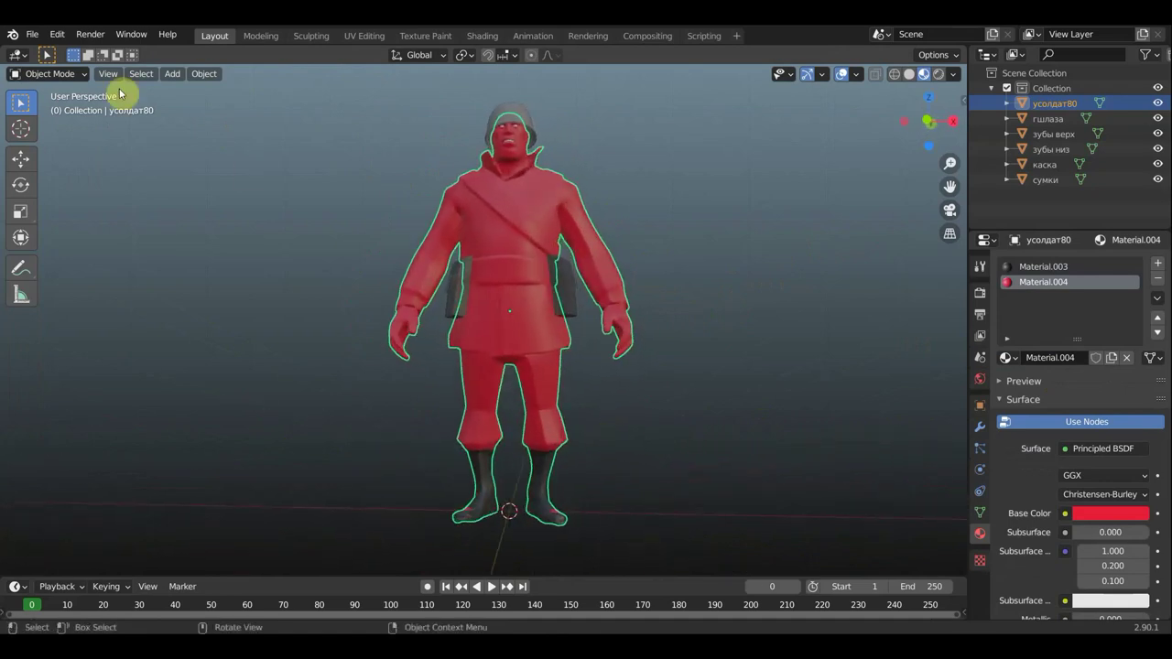
{"action": "left_click", "coordinate": [47, 77]}
{"action": "left_click", "coordinate": [71, 110]}
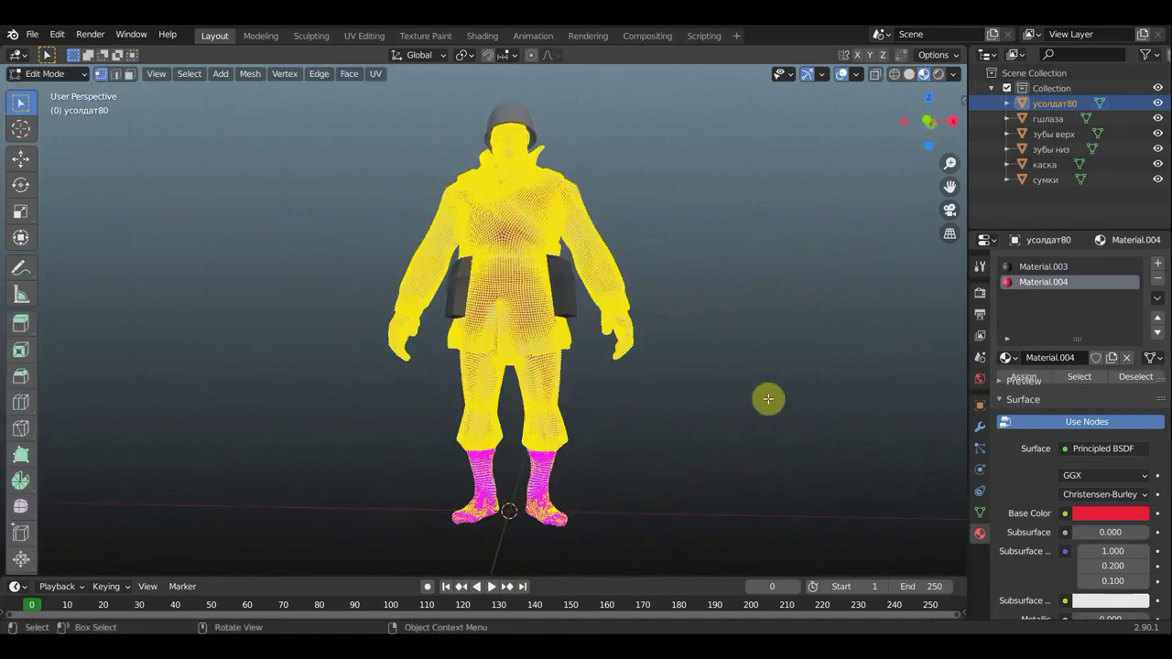
{"action": "key", "text": "ctrl"}
{"action": "key", "text": "ctrl+i"}
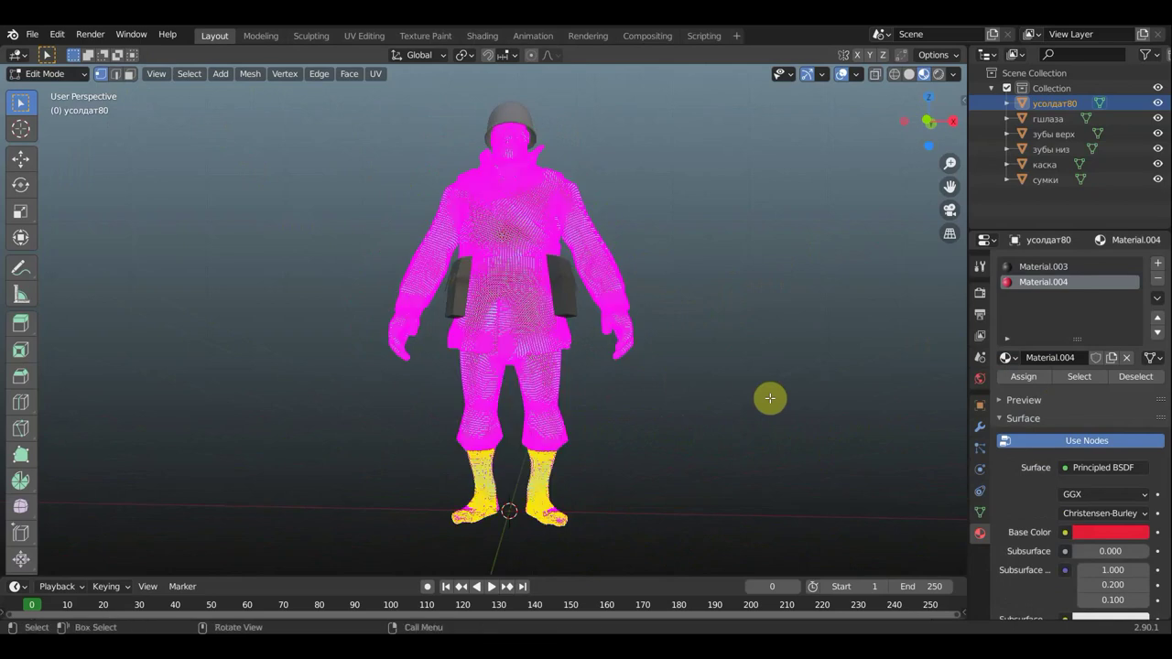
In wireframe, box-select both boots and assign them the dark Material.003.
{"action": "left_click", "coordinate": [895, 74]}
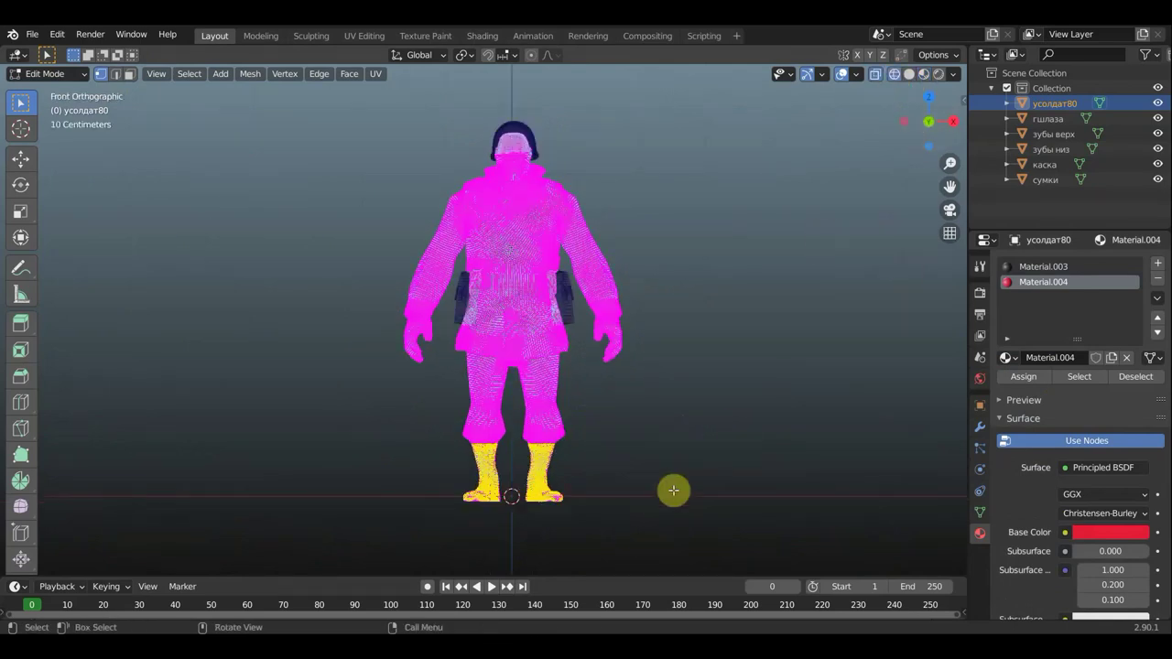
{"action": "left_click_drag", "start_coordinate": [663, 559], "coordinate": [426, 445]}
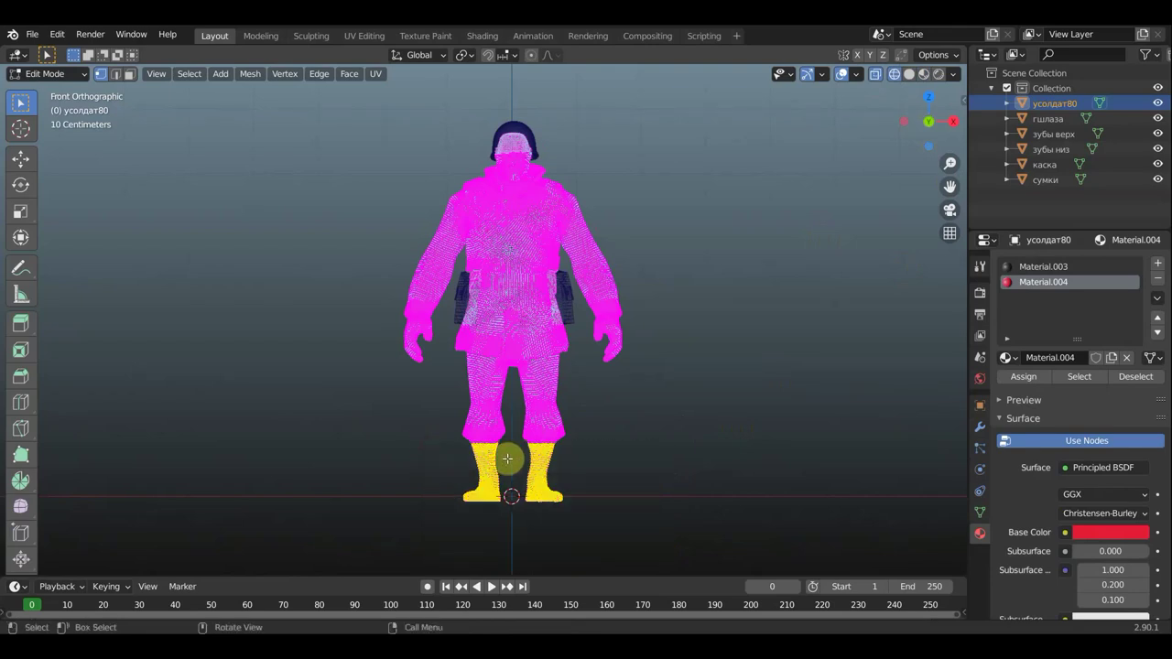
{"action": "left_click", "coordinate": [1028, 378]}
{"action": "left_click", "coordinate": [1043, 267]}
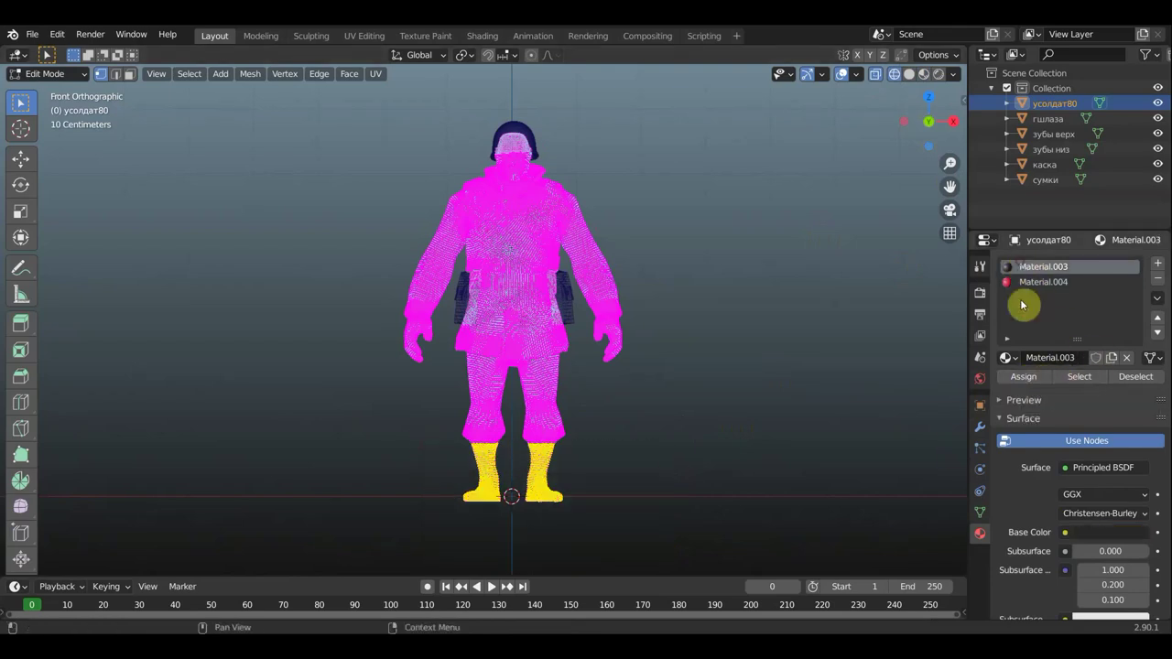
{"action": "left_click", "coordinate": [1020, 377]}
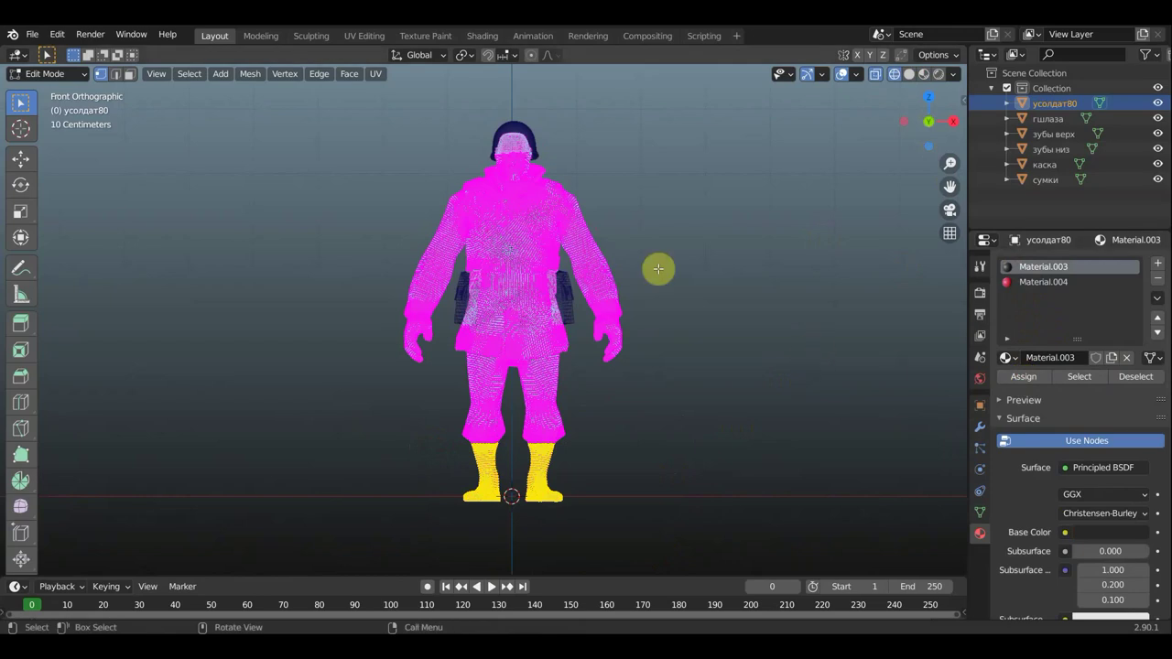
{"action": "left_click", "coordinate": [44, 73]}
{"action": "left_click", "coordinate": [51, 92]}
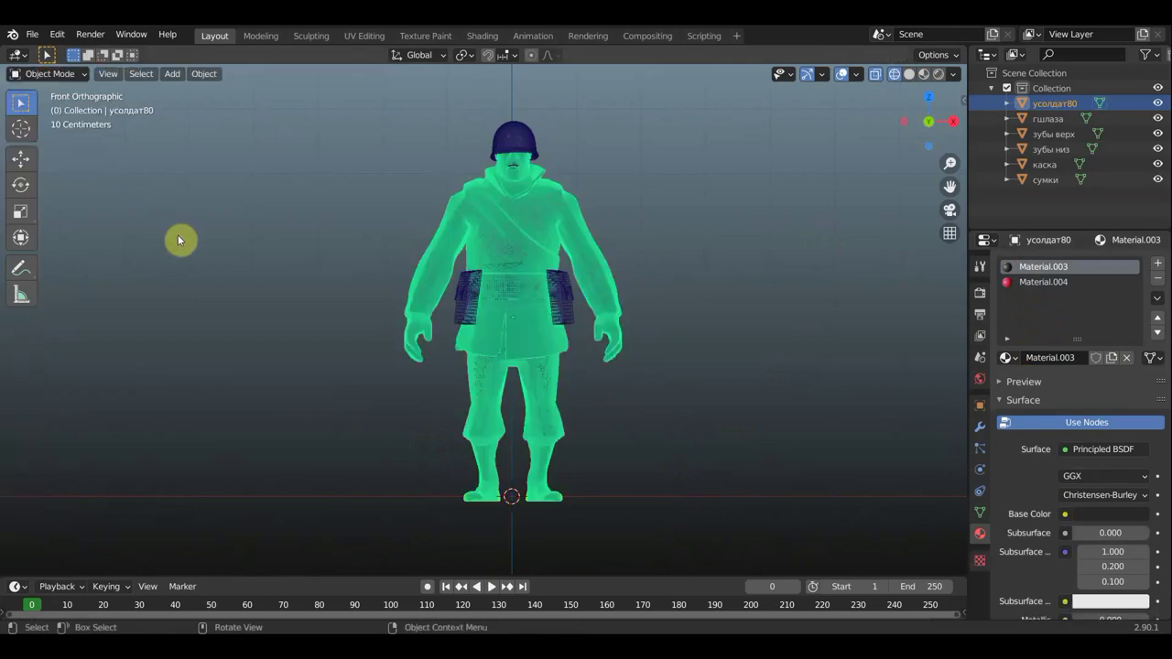
In Material Preview, orbit behind the soldier and zoom in close on his body.
{"action": "left_click", "coordinate": [925, 75]}
{"action": "left_click_drag", "start_coordinate": [682, 289], "coordinate": [879, 311]}
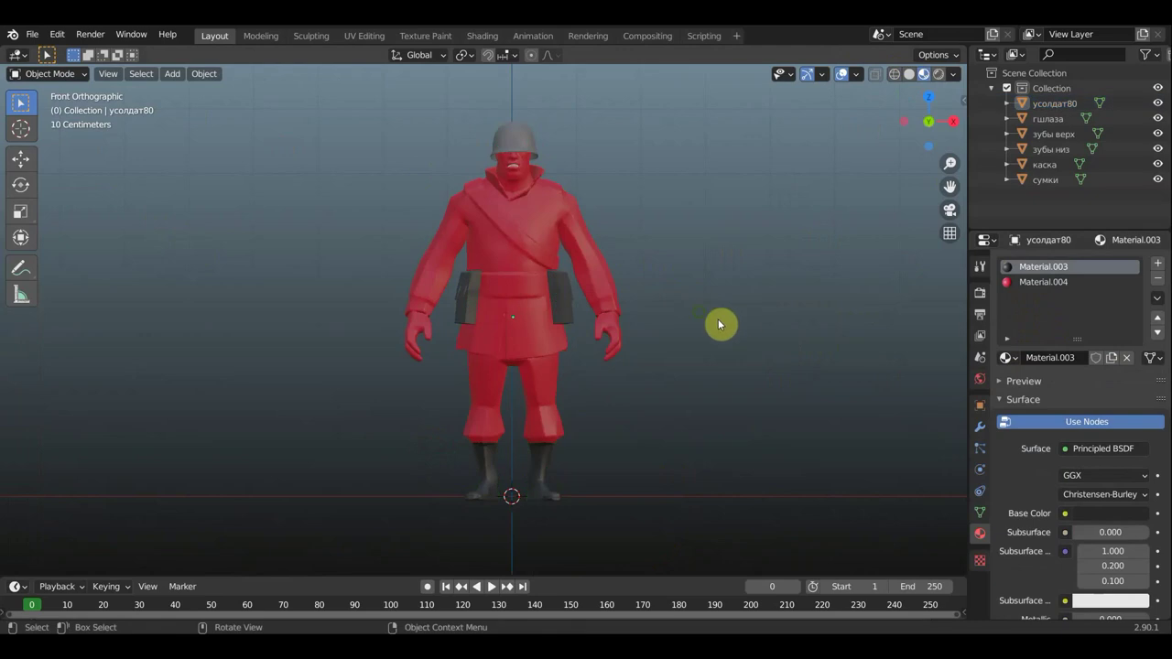
{"action": "middle_click_drag", "start_coordinate": [717, 324], "coordinate": [565, 384]}
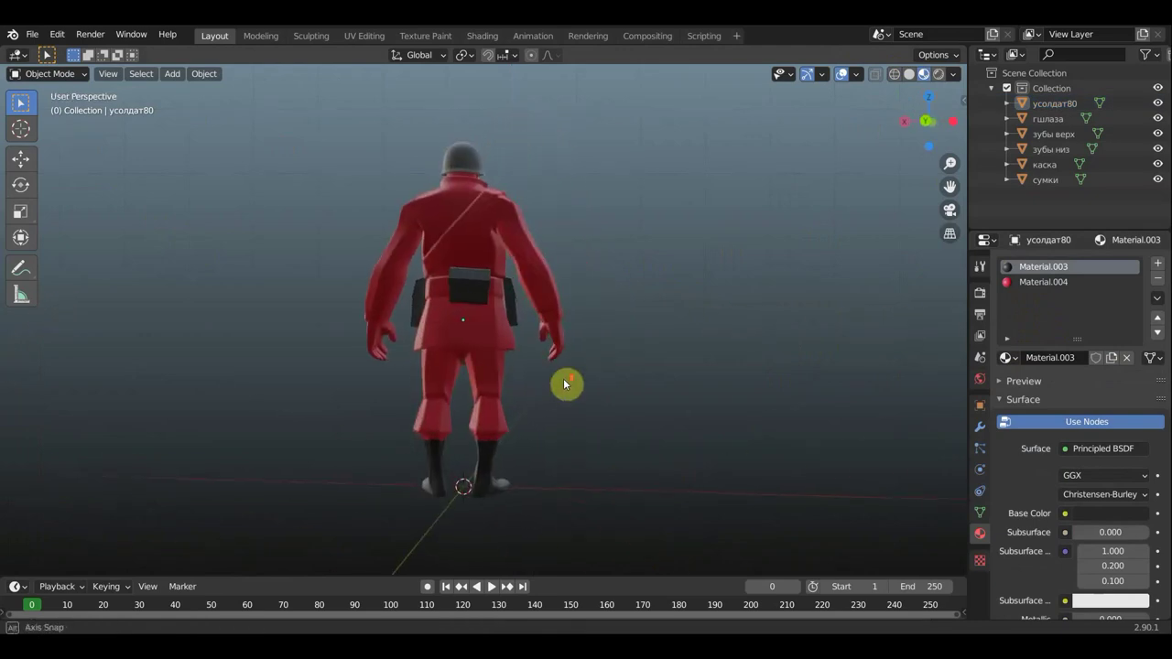
{"action": "scroll", "coordinate": [582, 416], "scroll_direction": "up", "scroll_amount": 3}
{"action": "mouse_move", "coordinate": [586, 413]}
{"action": "middle_mouse_down", "text": "shift"}
{"action": "mouse_move", "coordinate": [497, 372]}
{"action": "mouse_move", "coordinate": [610, 443]}
{"action": "mouse_move", "coordinate": [672, 18]}
{"action": "middle_mouse_up", "text": "shift"}
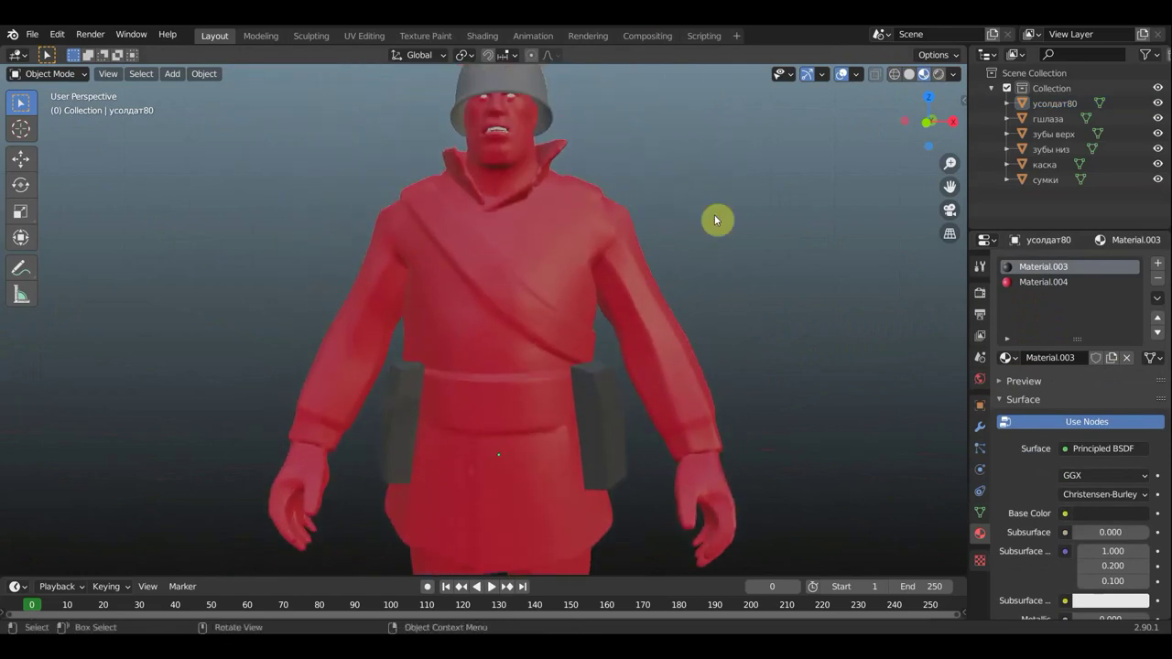
Look up from below, return to a front view and hide the belt bags.
{"action": "middle_click_drag", "start_coordinate": [715, 219], "coordinate": [703, 101]}
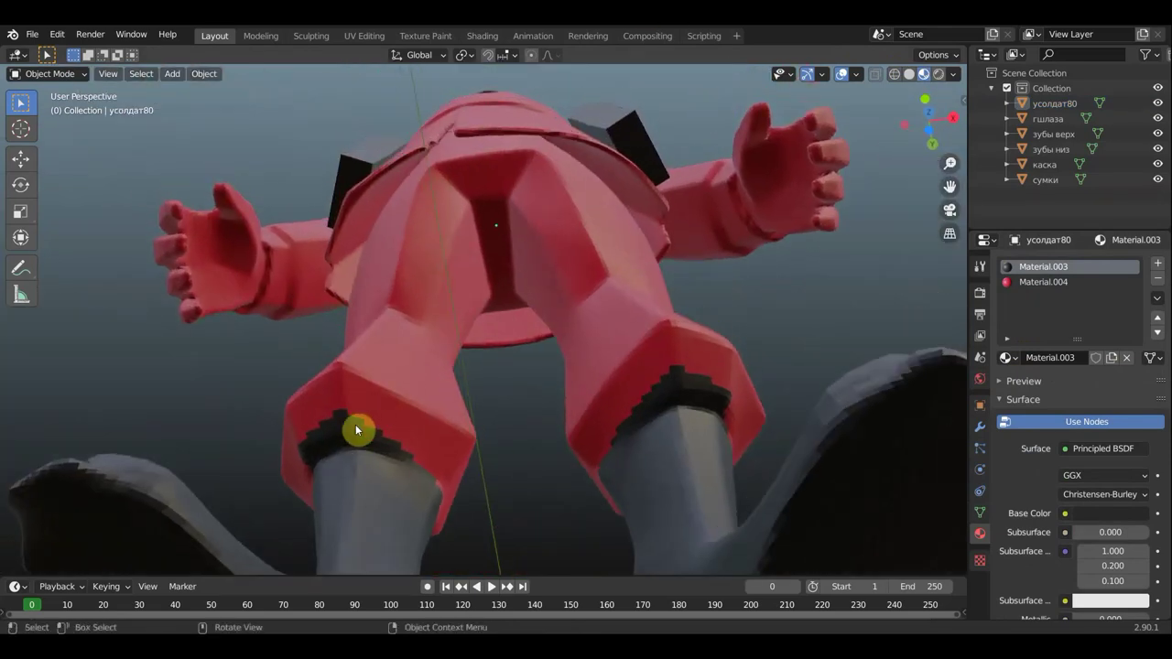
{"action": "scroll", "coordinate": [380, 402], "scroll_direction": "down", "scroll_amount": 4}
{"action": "mouse_move", "coordinate": [548, 279]}
{"action": "middle_mouse_down"}
{"action": "mouse_move", "coordinate": [659, 423]}
{"action": "mouse_move", "coordinate": [706, 335]}
{"action": "mouse_move", "coordinate": [703, 279]}
{"action": "middle_mouse_up"}
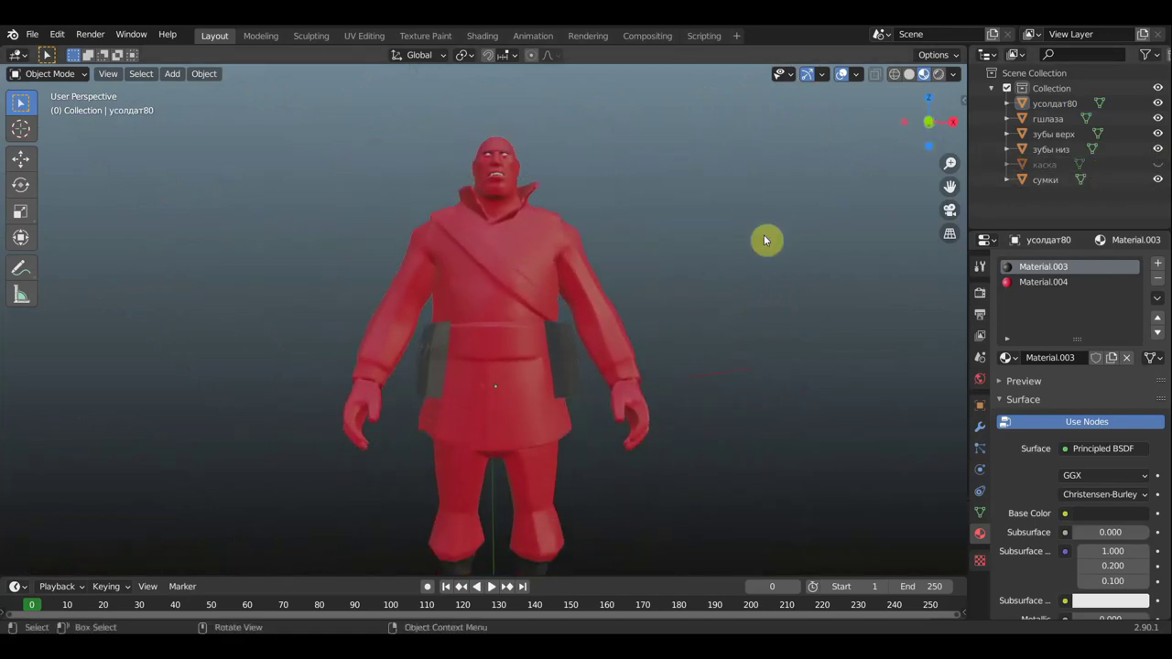
{"action": "middle_click_drag", "start_coordinate": [763, 235], "coordinate": [756, 242]}
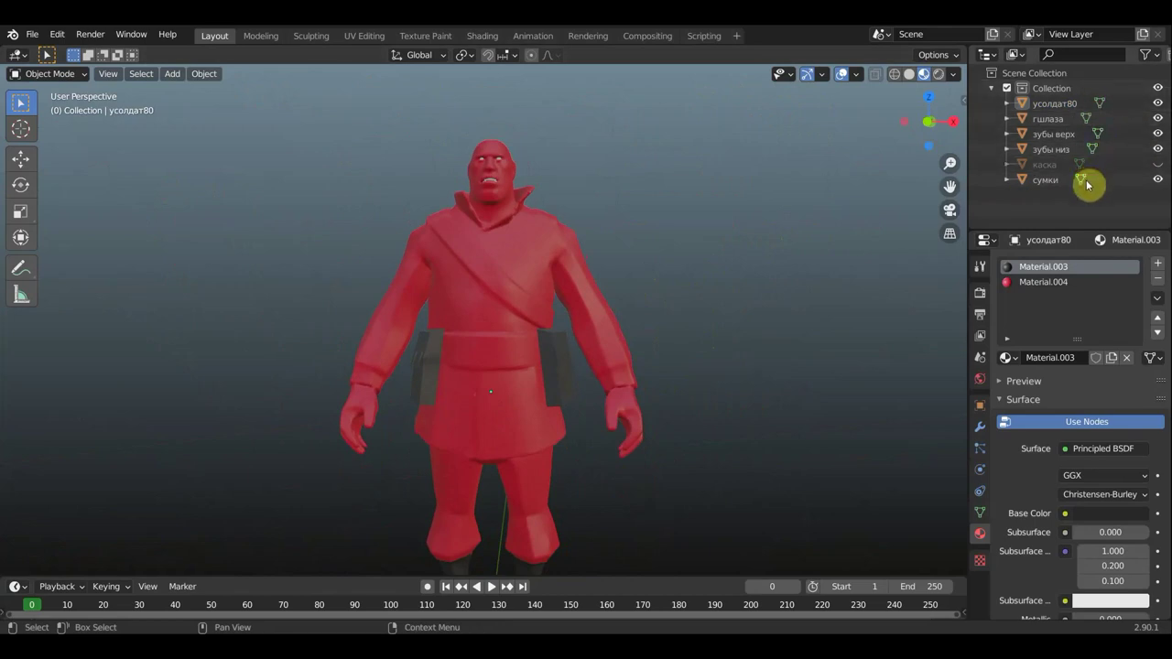
{"action": "left_click", "coordinate": [1157, 179]}
Hide the сумки bags and add a Base Color paint texture to Material.004.
{"action": "middle_click_drag", "start_coordinate": [813, 249], "coordinate": [803, 255]}
{"action": "left_click", "coordinate": [55, 73]}
{"action": "left_click", "coordinate": [71, 175]}
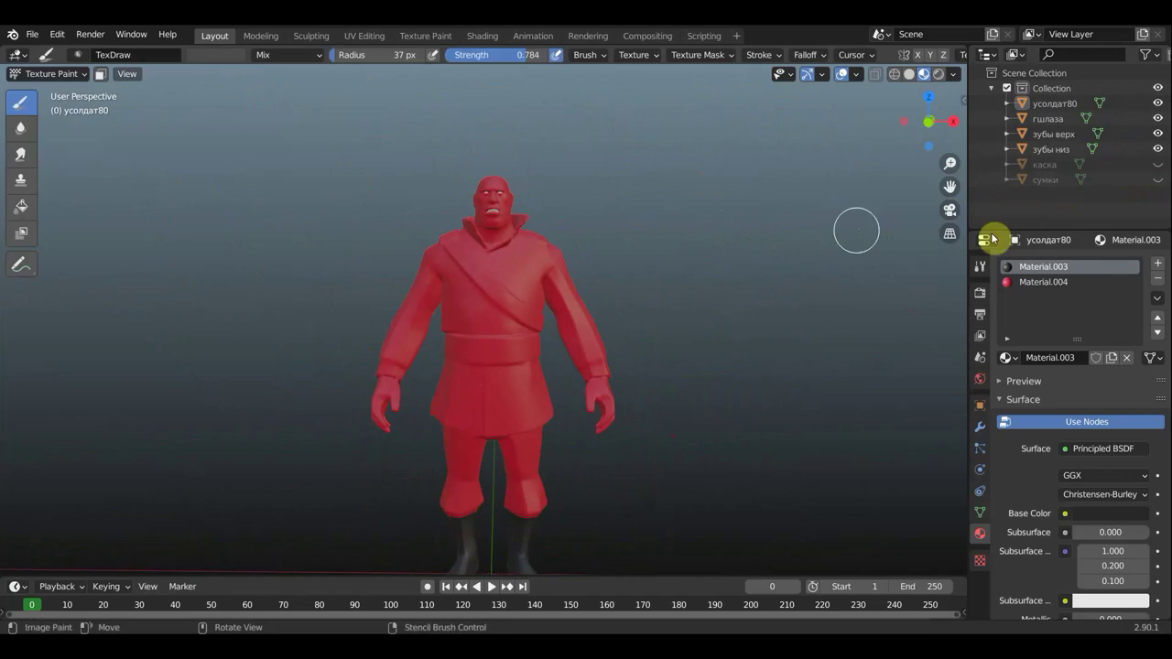
{"action": "left_click", "coordinate": [979, 267]}
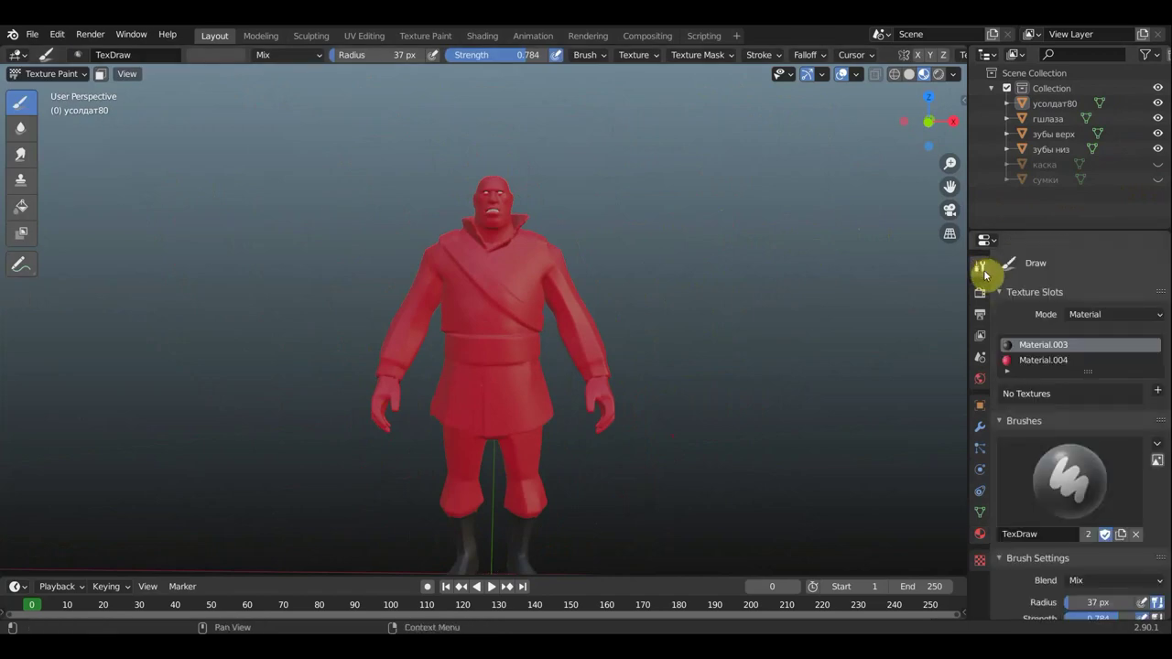
{"action": "left_click", "coordinate": [1158, 393]}
{"action": "left_click", "coordinate": [1052, 359]}
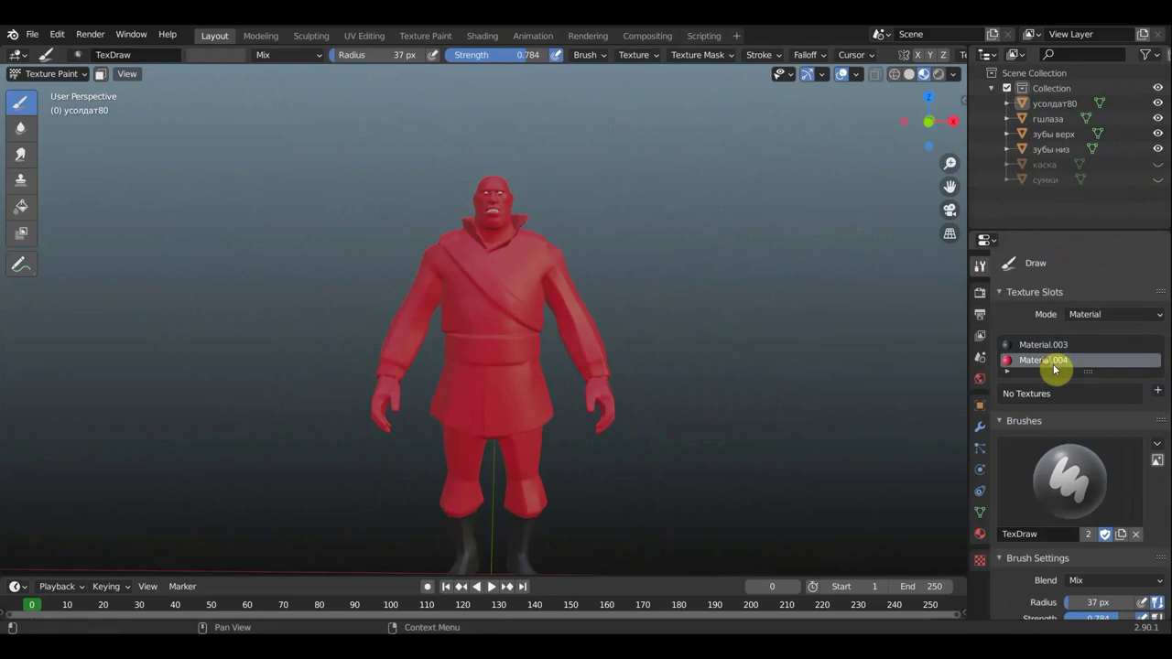
{"action": "left_click", "coordinate": [1159, 393]}
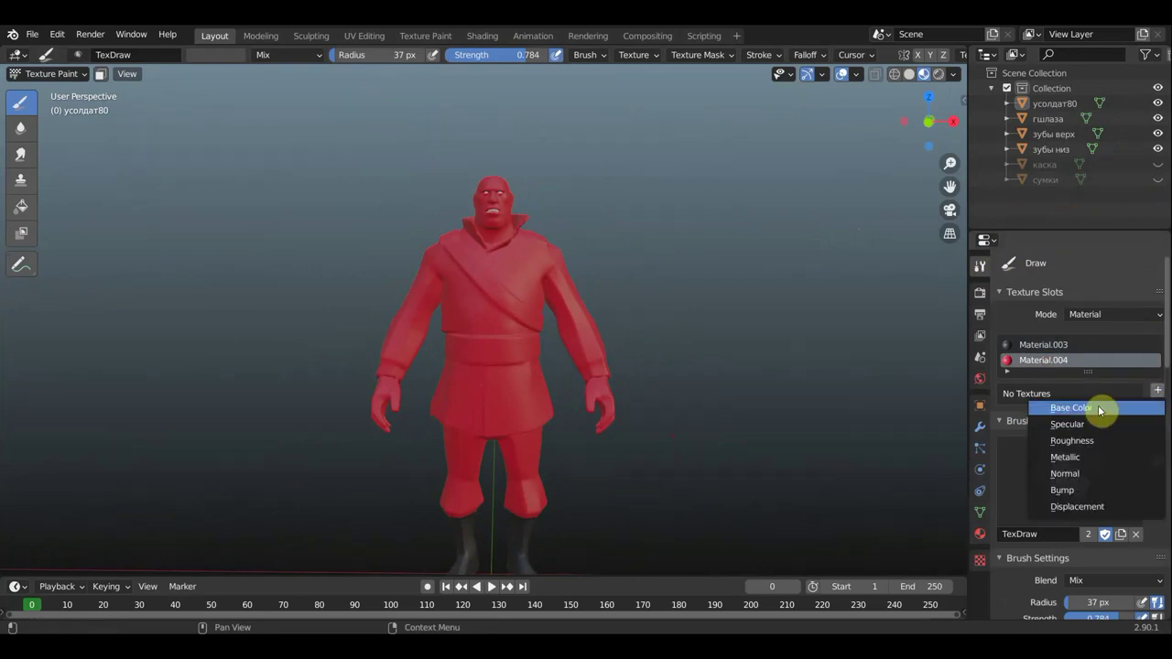
{"action": "left_click", "coordinate": [1104, 406]}
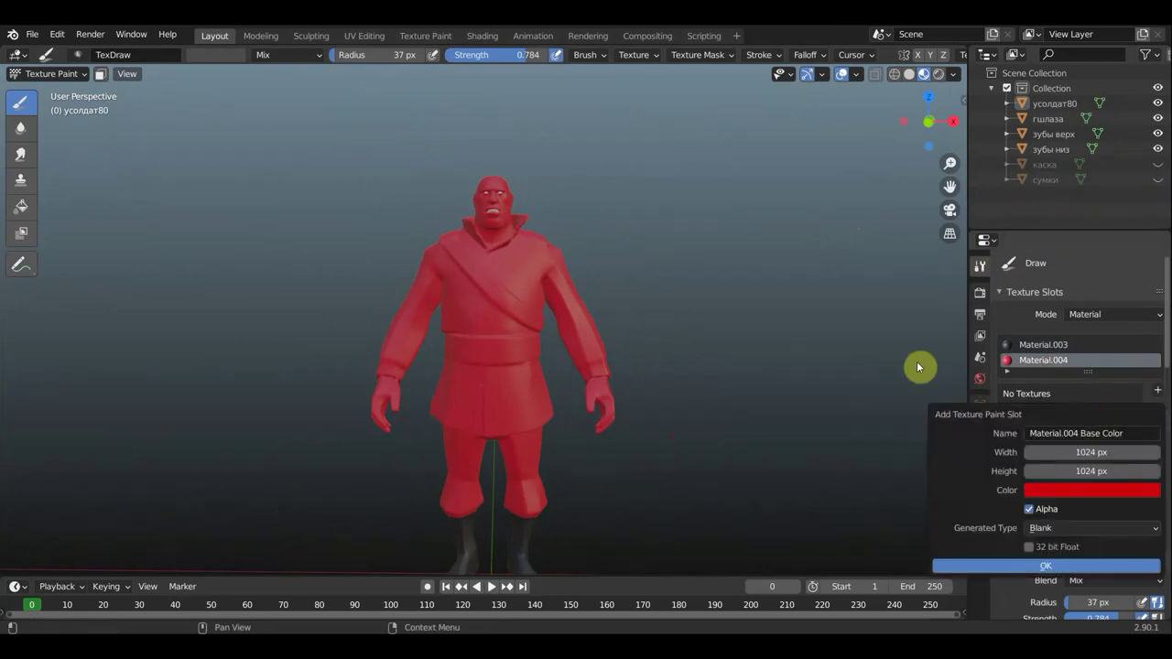
{"action": "left_click", "coordinate": [1062, 566]}
Paint the shoulder strap dark grey across the chest and the back.
{"action": "scroll", "coordinate": [448, 240], "scroll_direction": "up", "scroll_amount": 2}
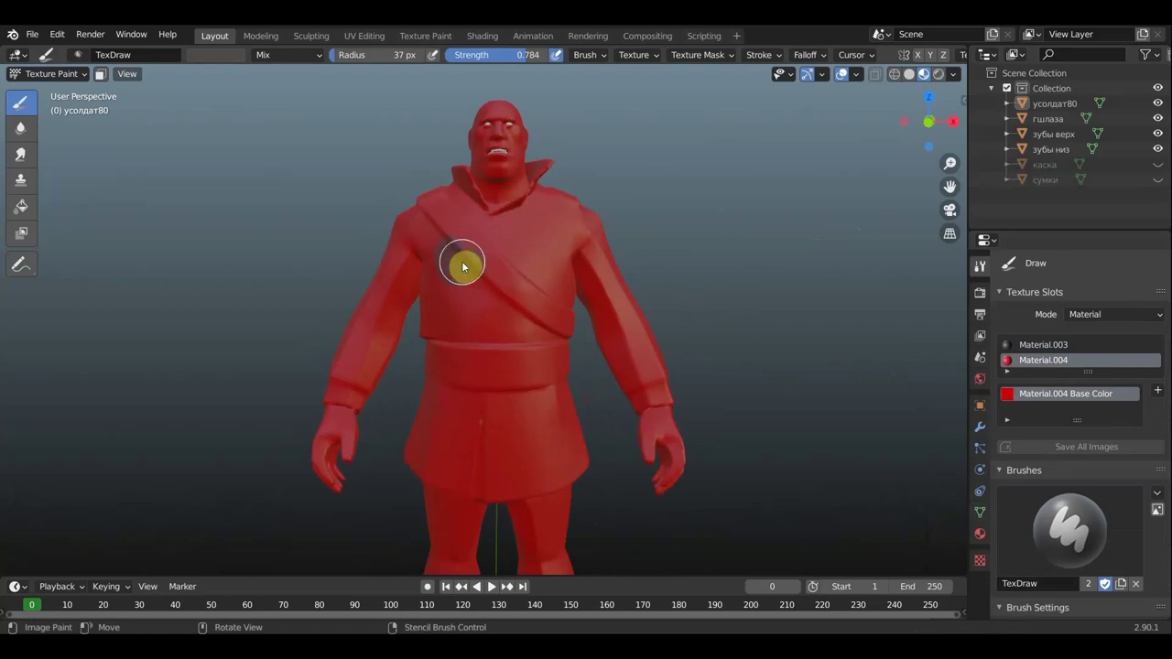
{"action": "left_click_drag", "start_coordinate": [448, 240], "coordinate": [549, 319]}
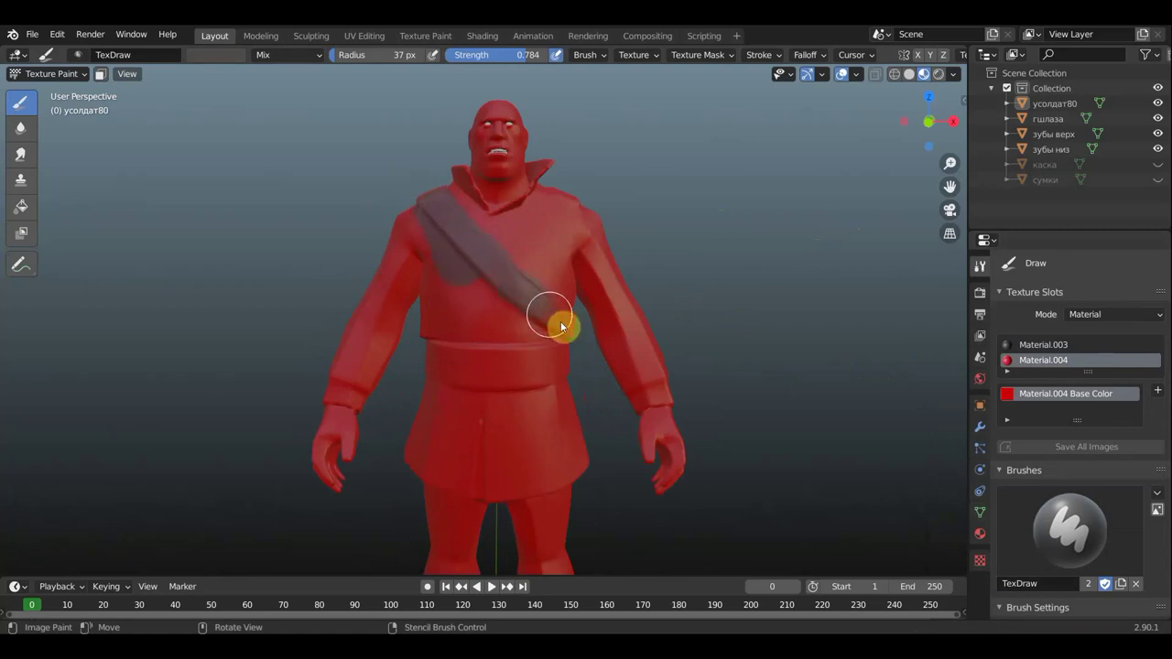
{"action": "mouse_move", "coordinate": [655, 257]}
{"action": "middle_mouse_down"}
{"action": "mouse_move", "coordinate": [382, 265]}
{"action": "mouse_move", "coordinate": [411, 296]}
{"action": "middle_mouse_up"}
{"action": "left_click_drag", "start_coordinate": [386, 320], "coordinate": [486, 246]}
{"action": "middle_click_drag", "start_coordinate": [562, 251], "coordinate": [870, 256]}
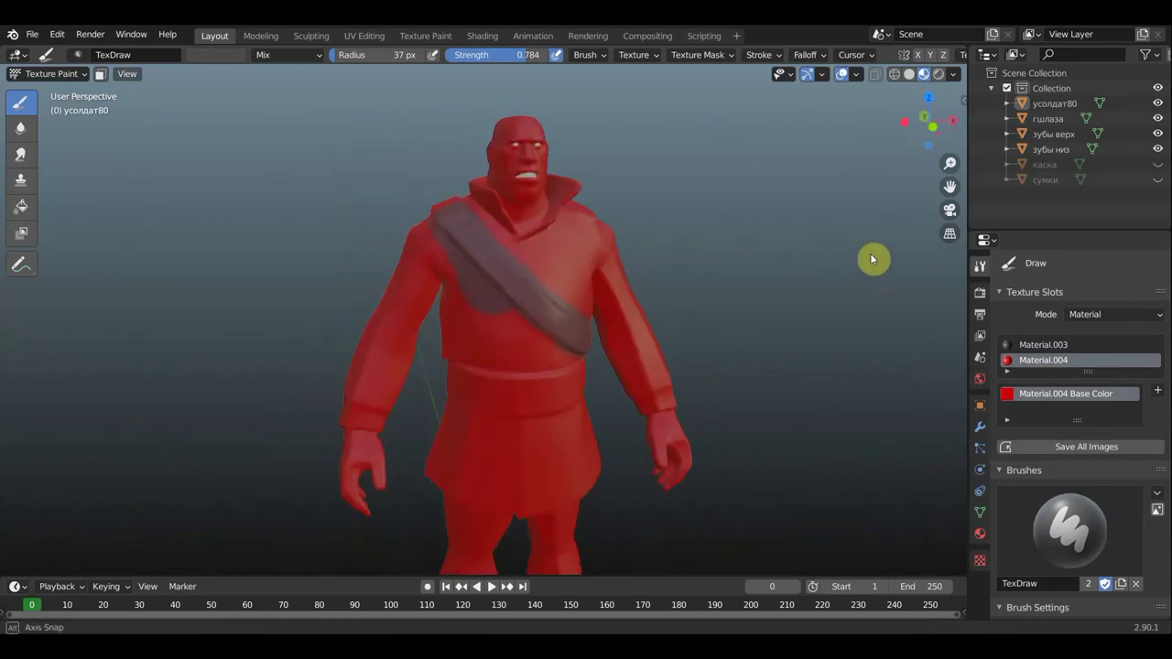
{"action": "mouse_move", "coordinate": [653, 264]}
{"action": "middle_mouse_down"}
{"action": "mouse_move", "coordinate": [629, 286]}
{"action": "mouse_move", "coordinate": [596, 254]}
{"action": "mouse_move", "coordinate": [679, 279]}
{"action": "middle_mouse_up"}
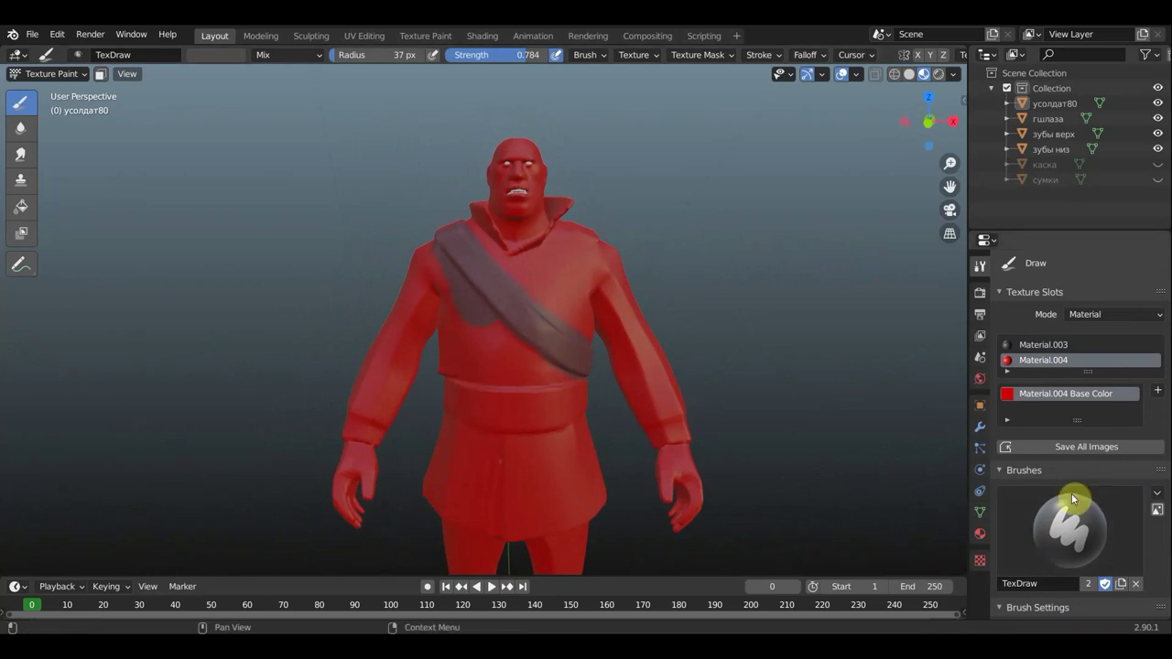
Create a new brush image texture loaded from the 208 × 279 face screenshot JPG.
{"action": "left_click", "coordinate": [980, 560]}
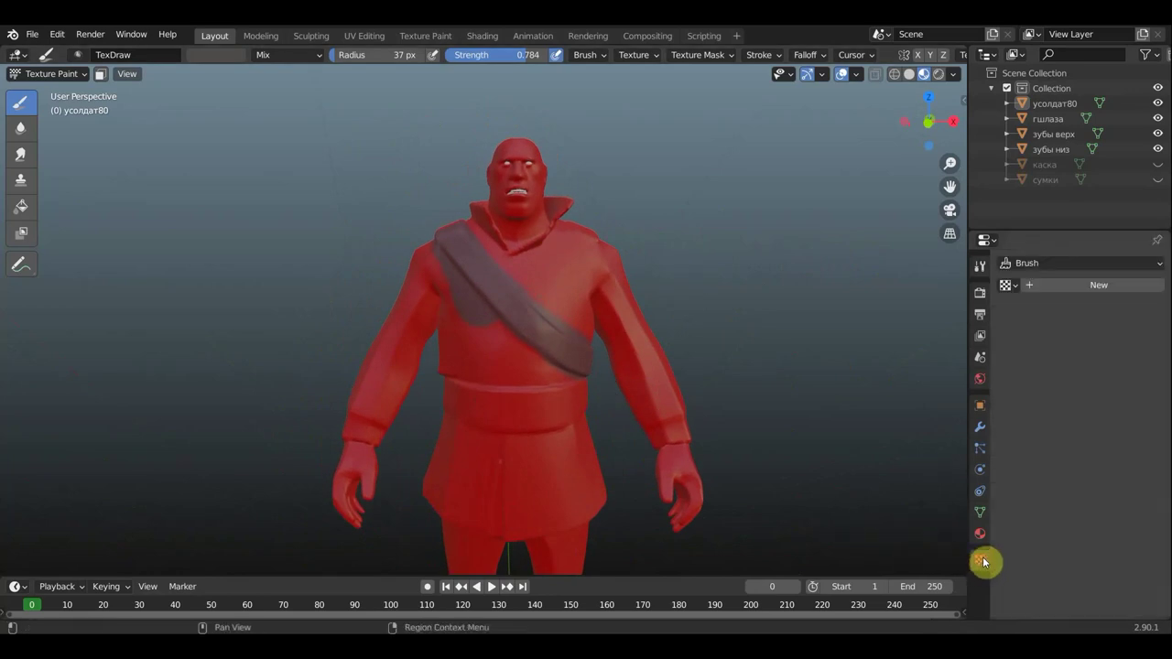
{"action": "left_click", "coordinate": [1103, 287]}
{"action": "scroll", "coordinate": [1126, 547], "scroll_direction": "down", "scroll_amount": 1}
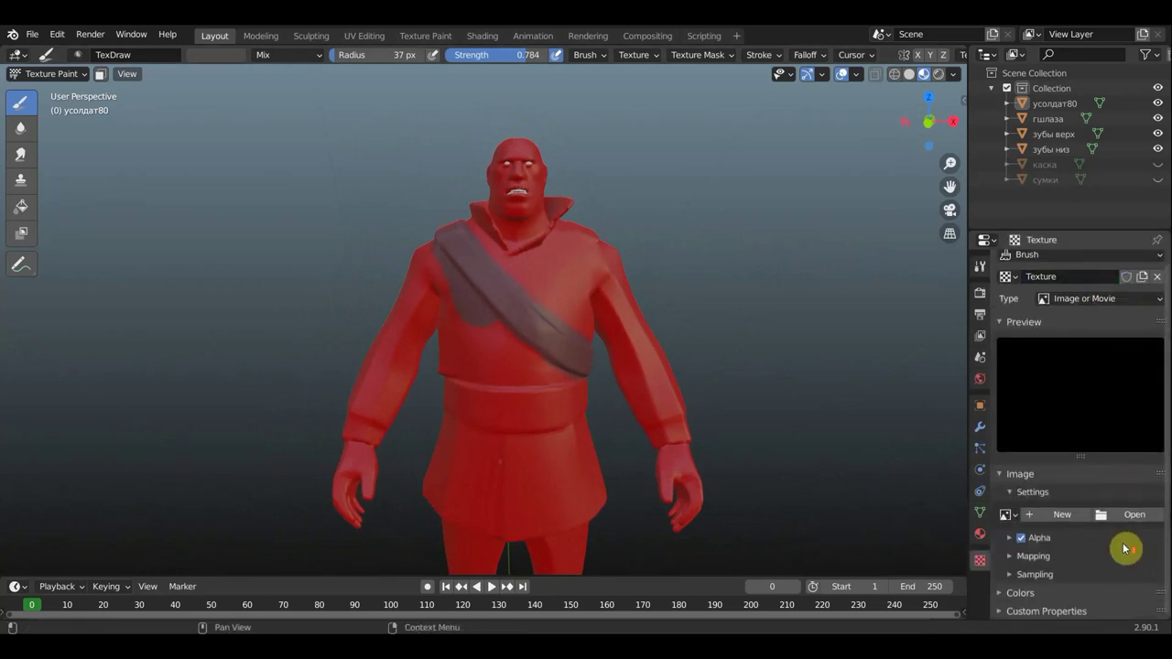
{"action": "left_click", "coordinate": [1135, 515]}
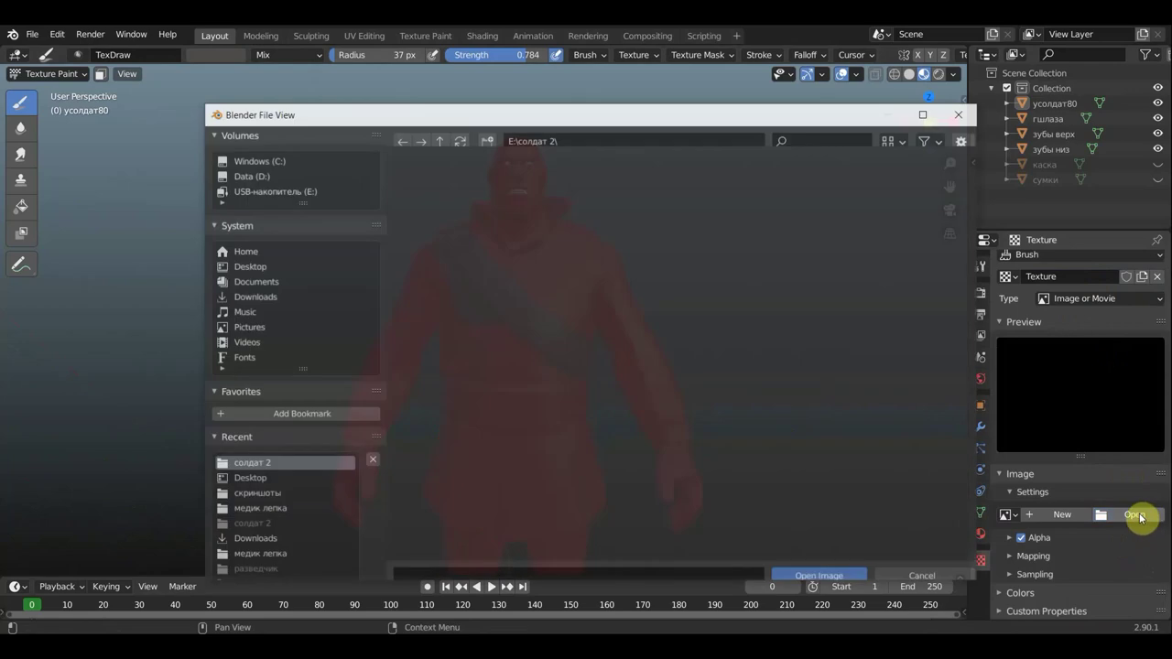
{"action": "left_click", "coordinate": [572, 347]}
{"action": "left_click", "coordinate": [818, 560]}
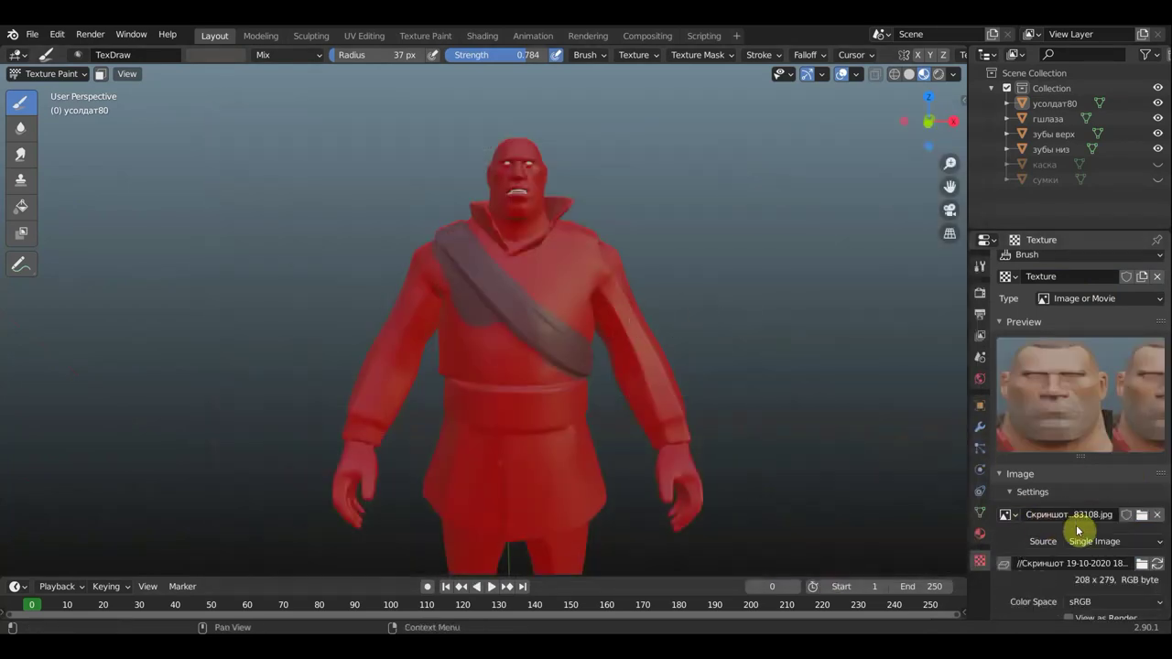
Fit the face stencil to the image's aspect ratio and reset its placement.
{"action": "left_click", "coordinate": [979, 268]}
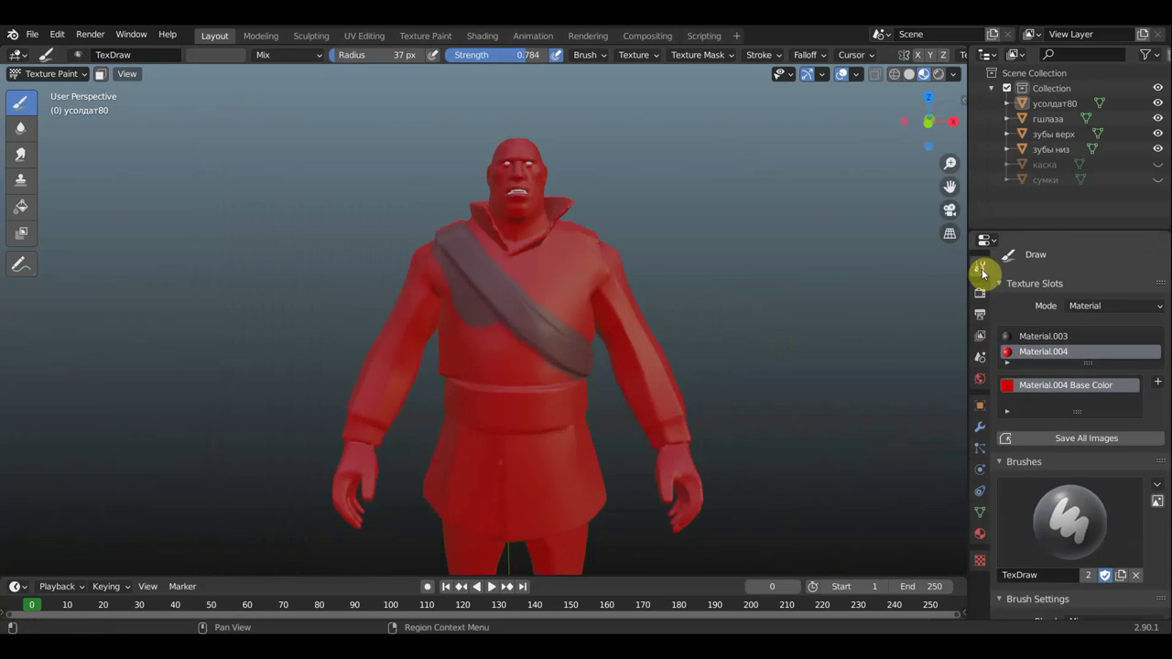
{"action": "scroll", "coordinate": [1088, 497], "scroll_direction": "down", "scroll_amount": 1}
{"action": "scroll", "coordinate": [1080, 497], "scroll_direction": "down", "scroll_amount": 5}
{"action": "scroll", "coordinate": [1075, 494], "scroll_direction": "down", "scroll_amount": 4}
{"action": "scroll", "coordinate": [1076, 494], "scroll_direction": "down", "scroll_amount": 4}
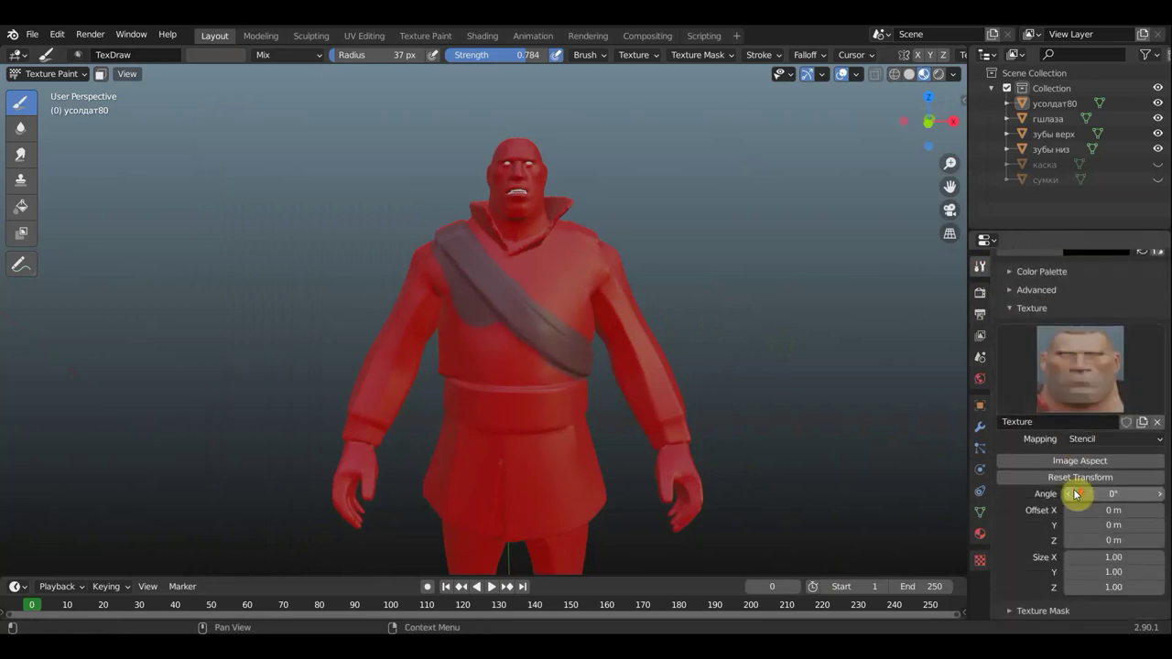
{"action": "left_click", "coordinate": [1080, 462]}
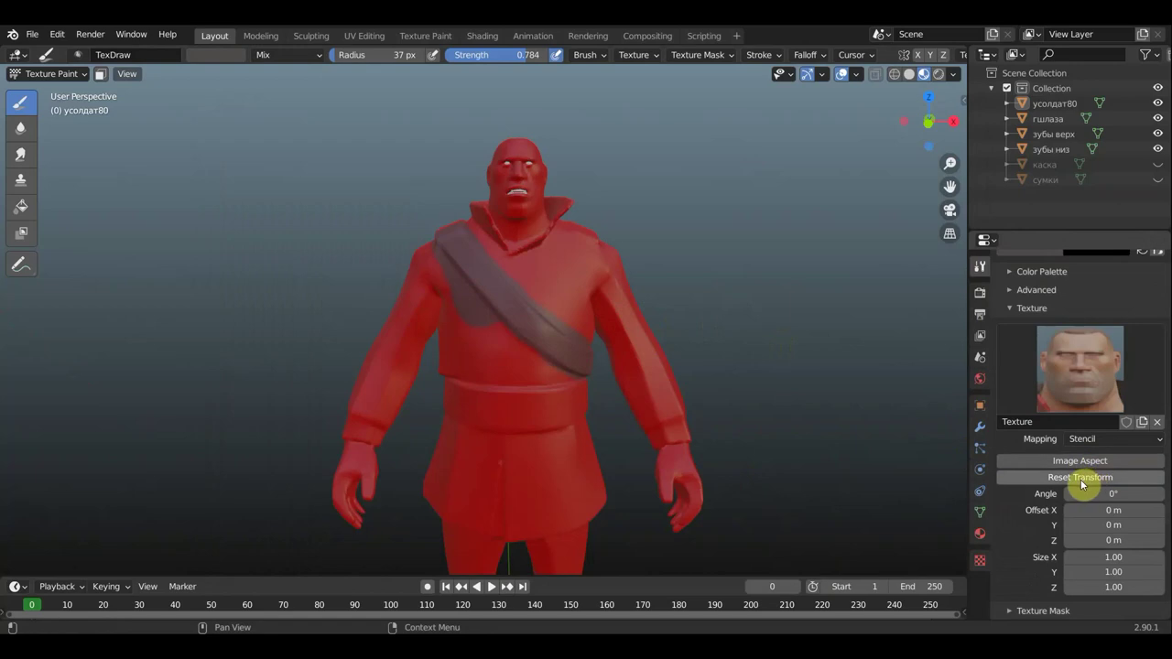
{"action": "left_click", "coordinate": [1080, 479]}
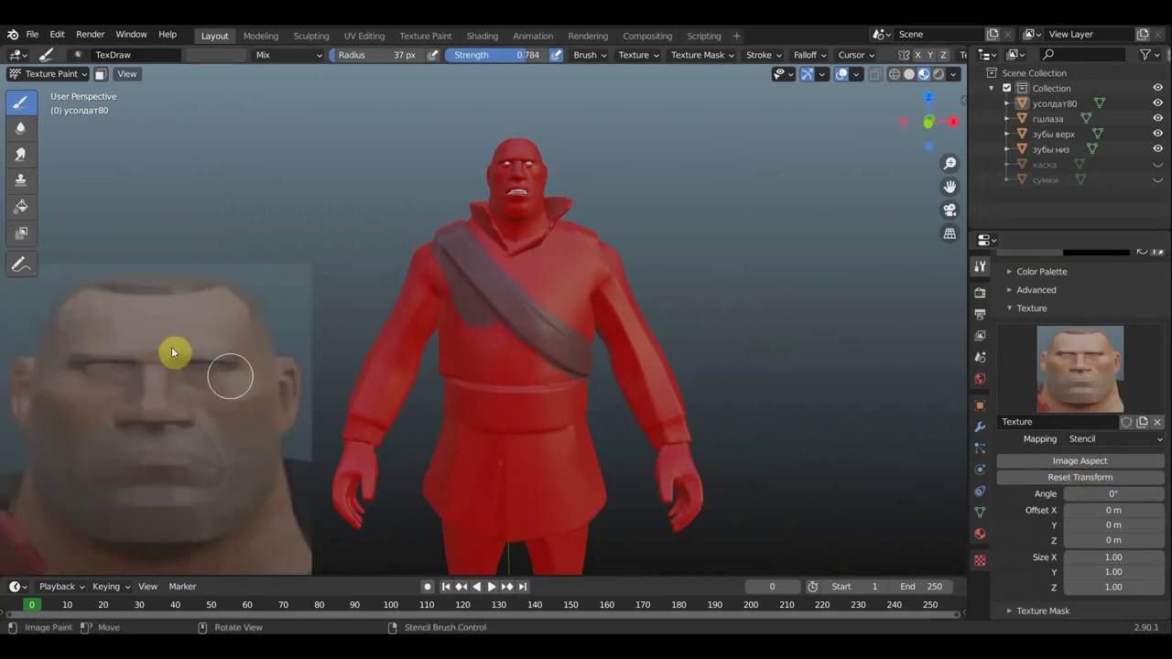
{"action": "left_click", "coordinate": [1087, 461]}
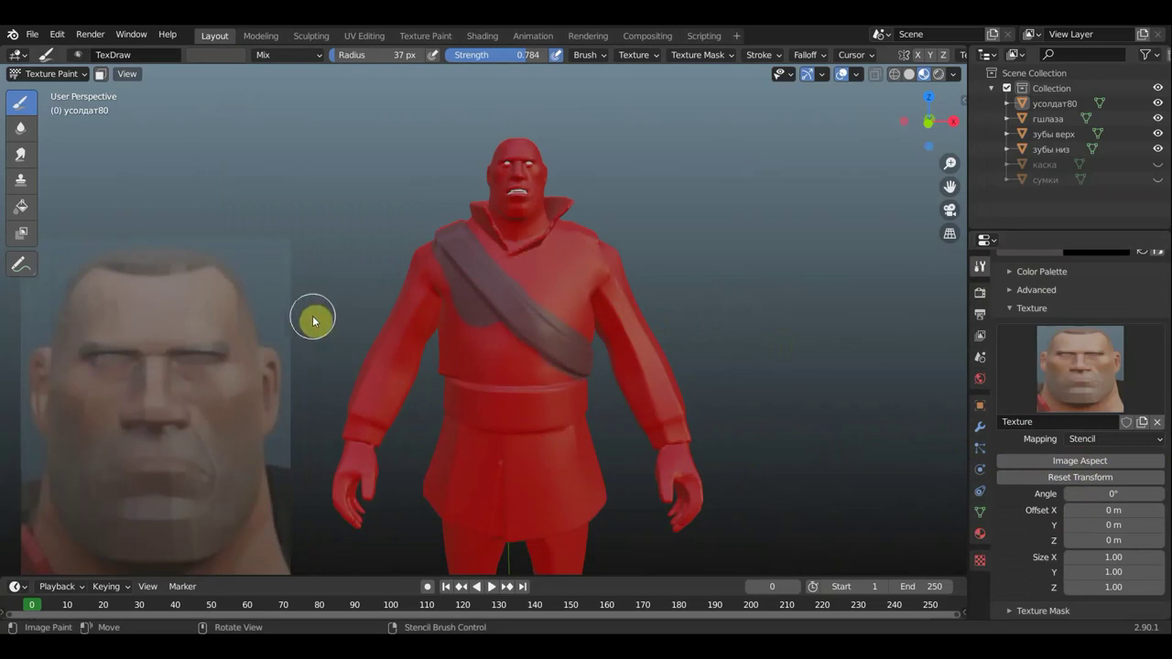
Move the face stencil over the character and keep the texture mapped as Stencil.
{"action": "mouse_move", "coordinate": [320, 321]}
{"action": "right_mouse_down"}
{"action": "mouse_move", "coordinate": [478, 228]}
{"action": "mouse_move", "coordinate": [632, 181]}
{"action": "mouse_move", "coordinate": [654, 201]}
{"action": "right_mouse_up"}
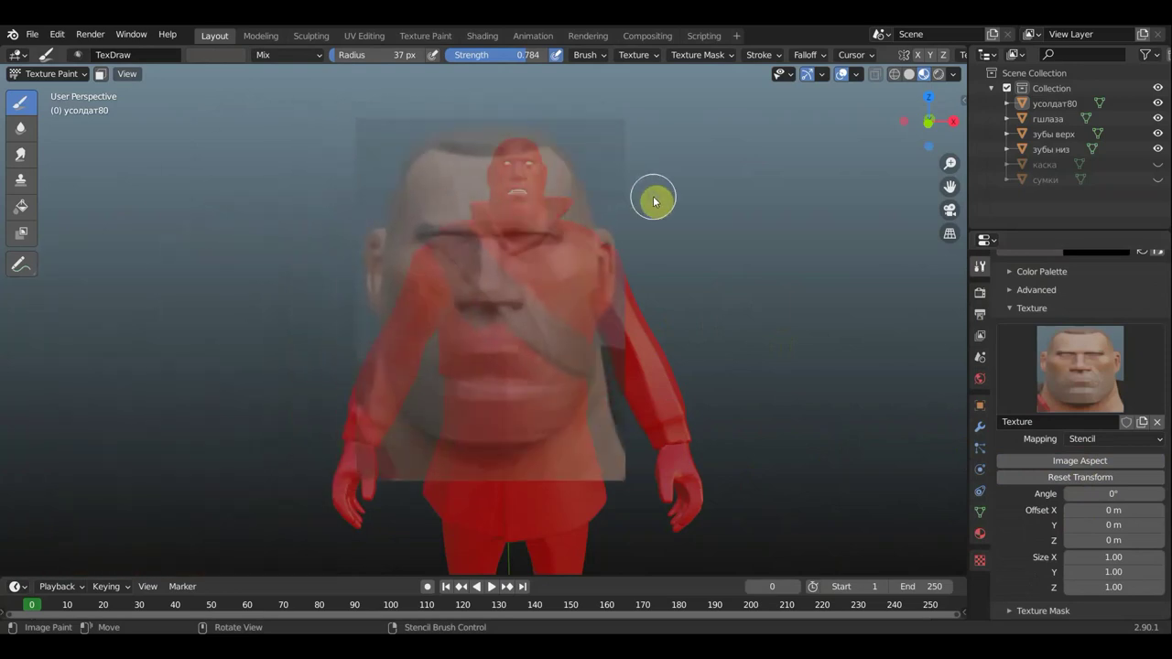
{"action": "scroll", "coordinate": [654, 201], "scroll_direction": "down", "scroll_amount": 1}
{"action": "scroll", "coordinate": [646, 216], "scroll_direction": "up", "scroll_amount": 2}
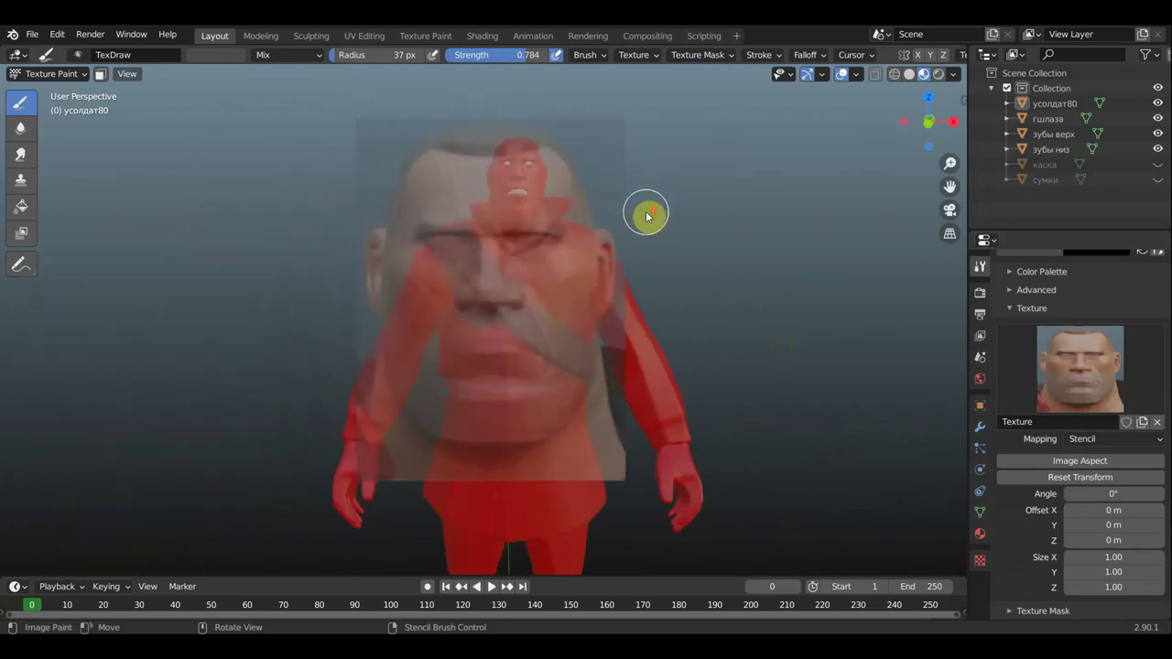
{"action": "left_click", "coordinate": [1087, 440]}
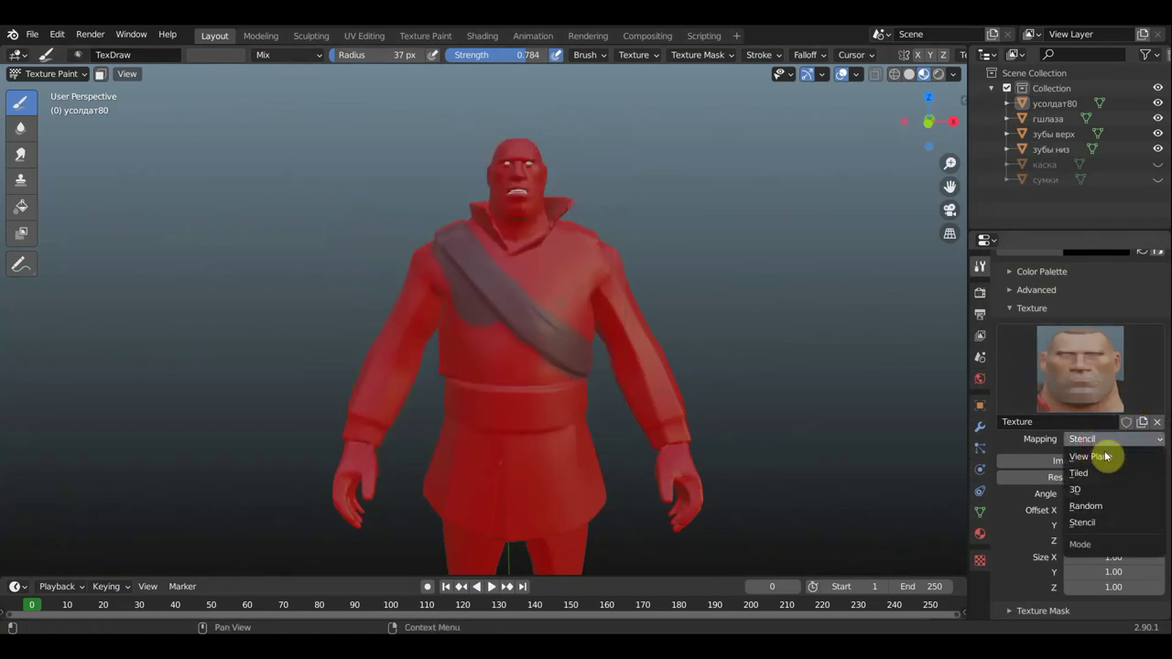
{"action": "left_click", "coordinate": [1096, 524]}
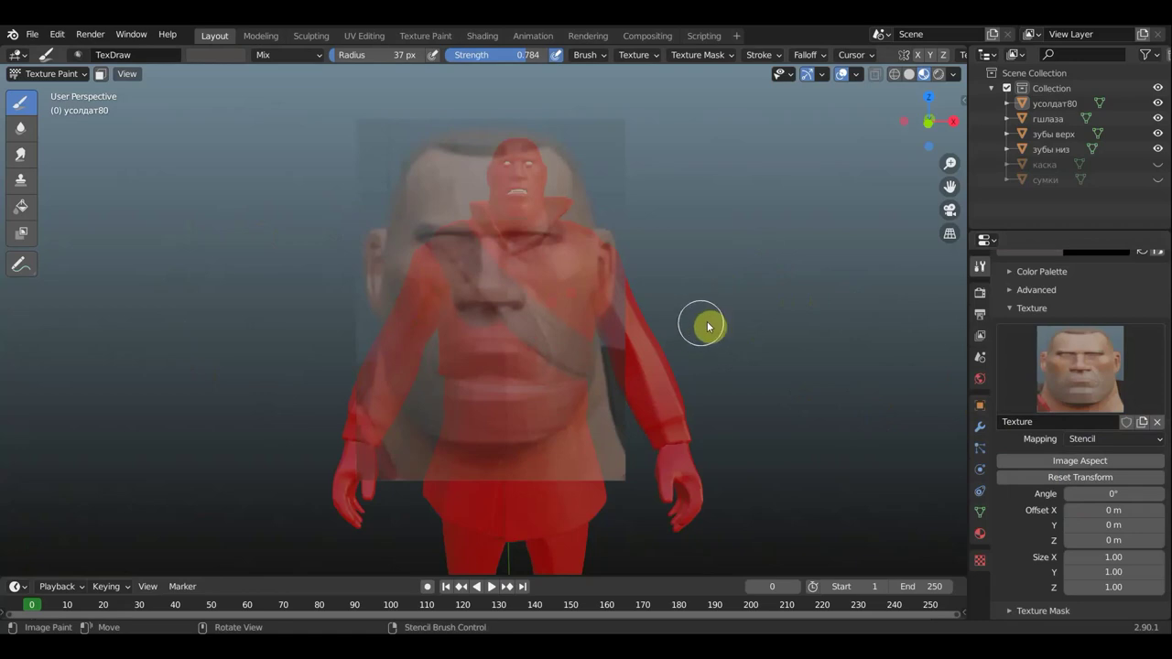
Resize and nudge the face stencil until it lines up over the soldier's head.
{"action": "mouse_move", "coordinate": [730, 327]}
{"action": "right_mouse_down", "text": "shift"}
{"action": "mouse_move", "coordinate": [540, 220]}
{"action": "mouse_move", "coordinate": [729, 327]}
{"action": "right_mouse_up", "text": "shift"}
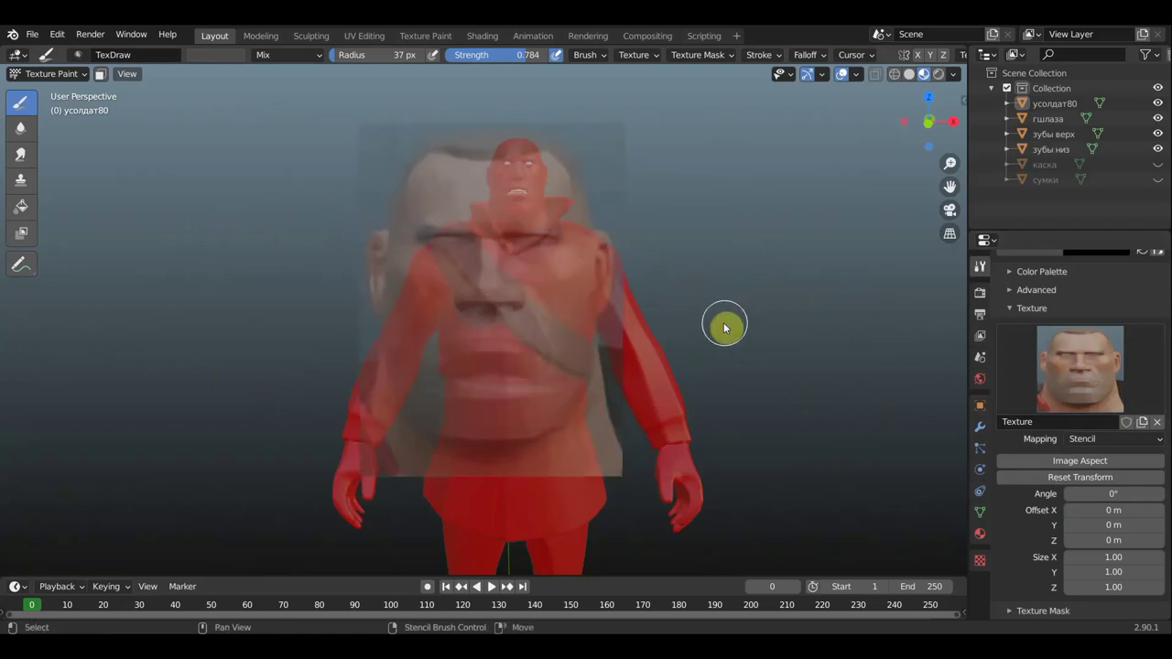
{"action": "scroll", "coordinate": [723, 319], "scroll_direction": "up", "scroll_amount": 3}
{"action": "scroll", "coordinate": [723, 317], "scroll_direction": "up", "scroll_amount": 5}
{"action": "scroll", "coordinate": [768, 280], "scroll_direction": "down", "scroll_amount": 5}
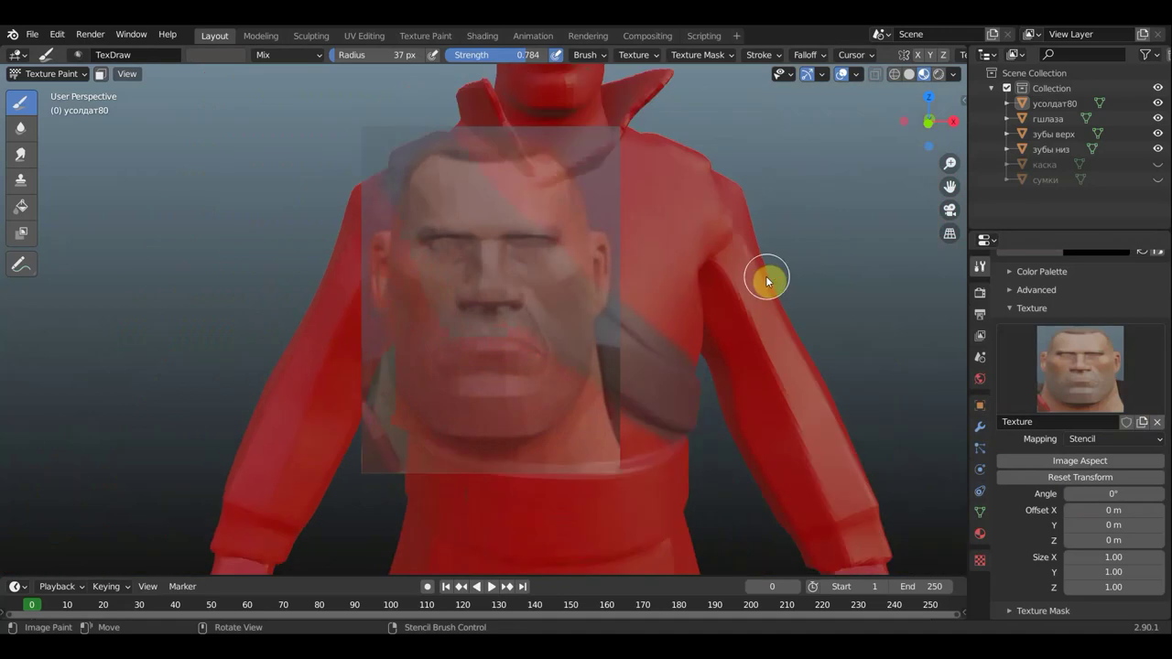
{"action": "scroll", "coordinate": [785, 271], "scroll_direction": "down", "scroll_amount": 2}
{"action": "scroll", "coordinate": [778, 348], "scroll_direction": "down", "scroll_amount": 2}
{"action": "scroll", "coordinate": [768, 416], "scroll_direction": "up", "scroll_amount": 3}
{"action": "scroll", "coordinate": [776, 408], "scroll_direction": "up", "scroll_amount": 1}
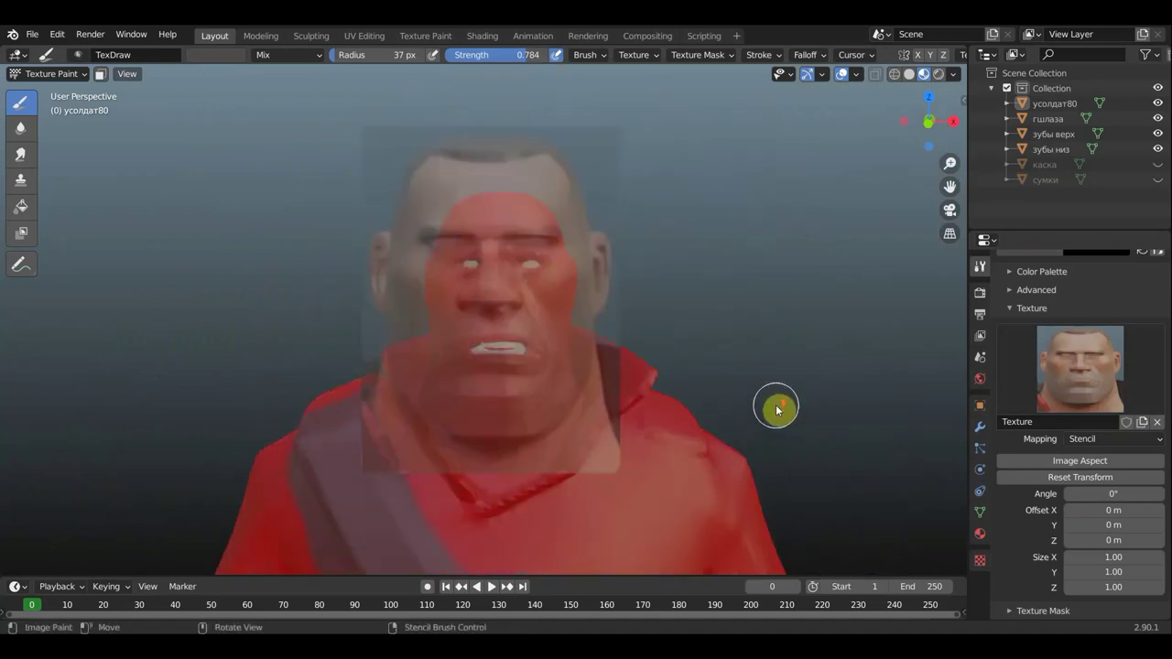
{"action": "scroll", "coordinate": [776, 405], "scroll_direction": "up", "scroll_amount": 1}
{"action": "scroll", "coordinate": [787, 398], "scroll_direction": "up", "scroll_amount": 1}
{"action": "scroll", "coordinate": [818, 339], "scroll_direction": "down", "scroll_amount": 1}
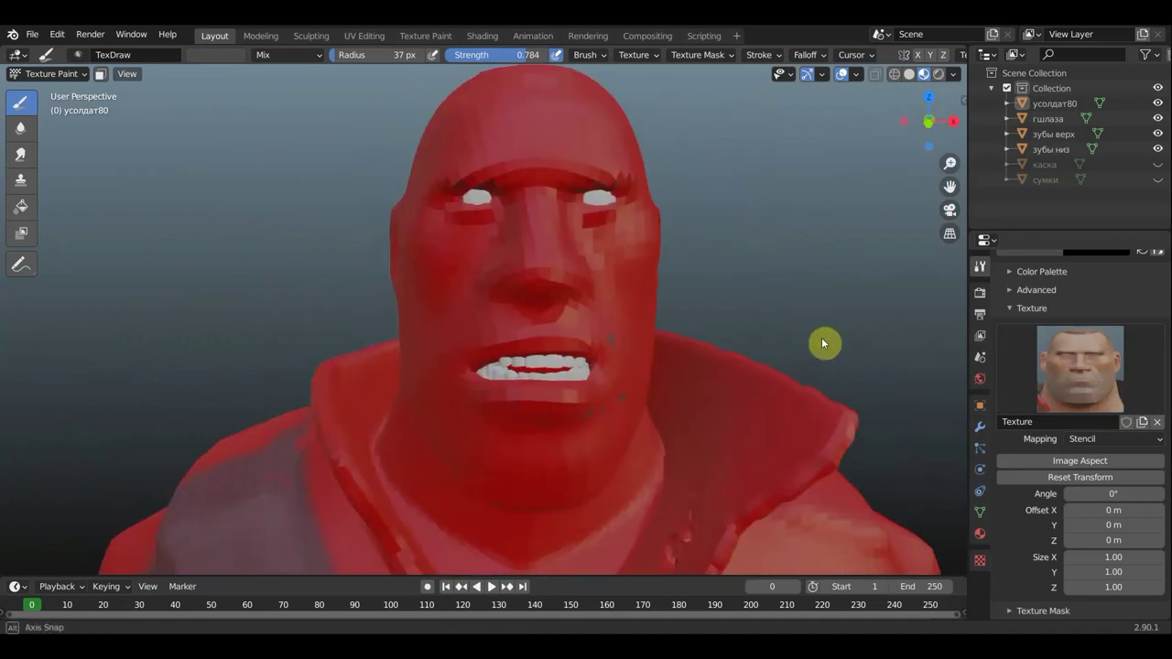
{"action": "scroll", "coordinate": [808, 327], "scroll_direction": "up", "scroll_amount": 1}
{"action": "scroll", "coordinate": [792, 344], "scroll_direction": "down", "scroll_amount": 1}
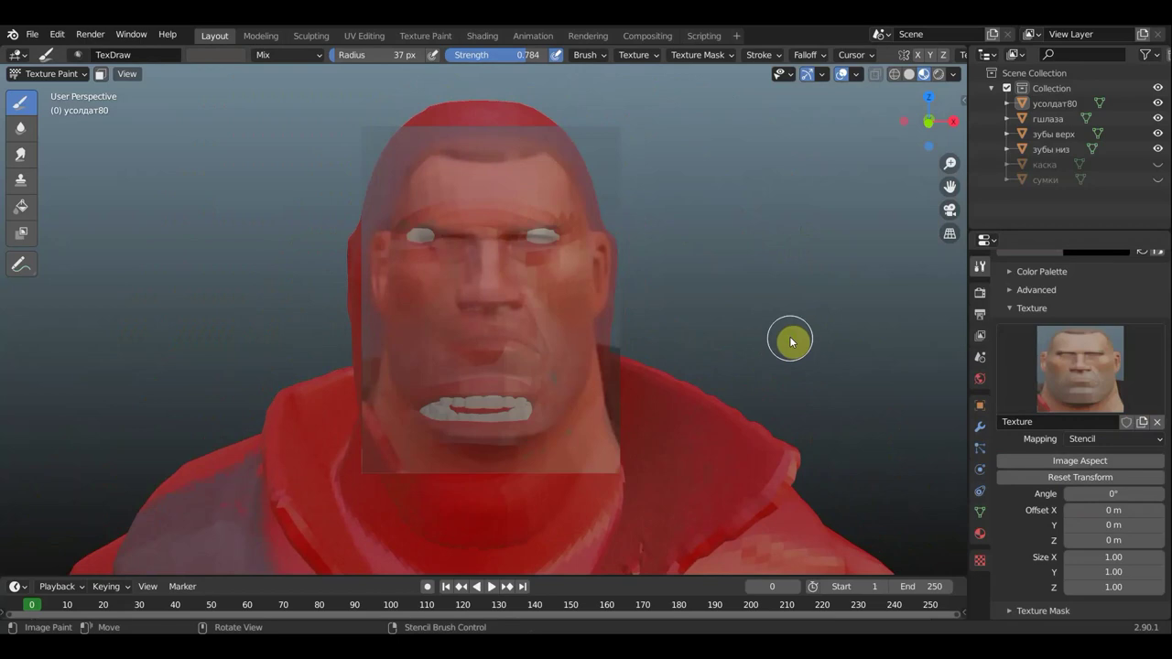
{"action": "scroll", "coordinate": [792, 338], "scroll_direction": "down", "scroll_amount": 1}
{"action": "middle_click_drag", "start_coordinate": [791, 333], "coordinate": [799, 328]}
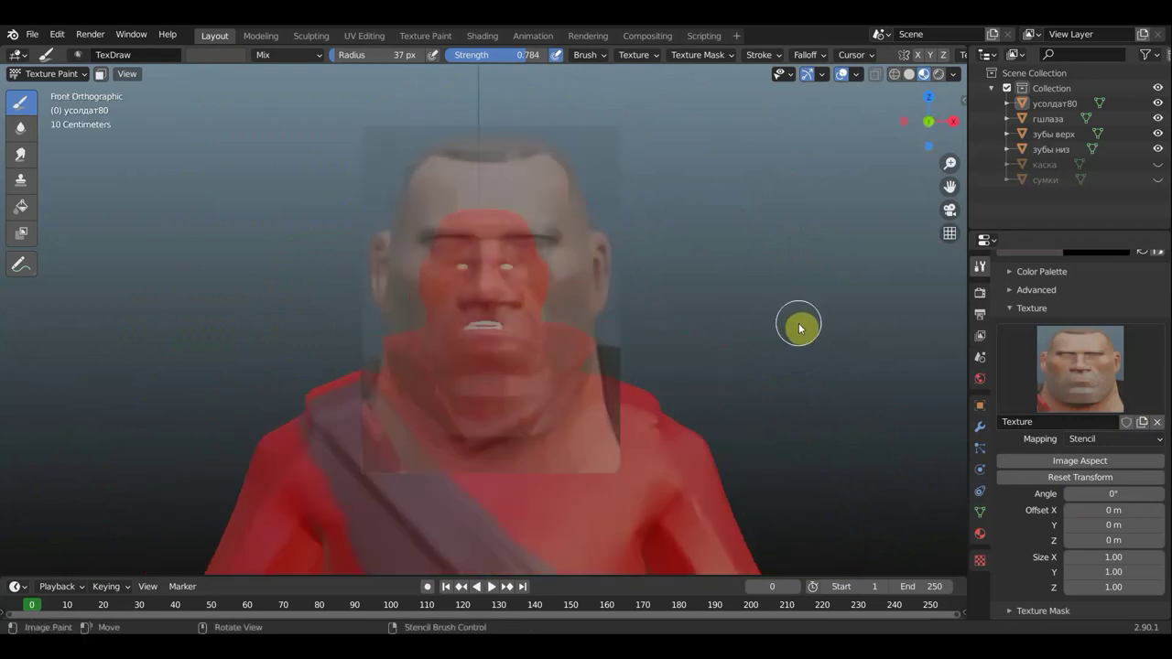
{"action": "scroll", "coordinate": [782, 346], "scroll_direction": "up", "scroll_amount": 2}
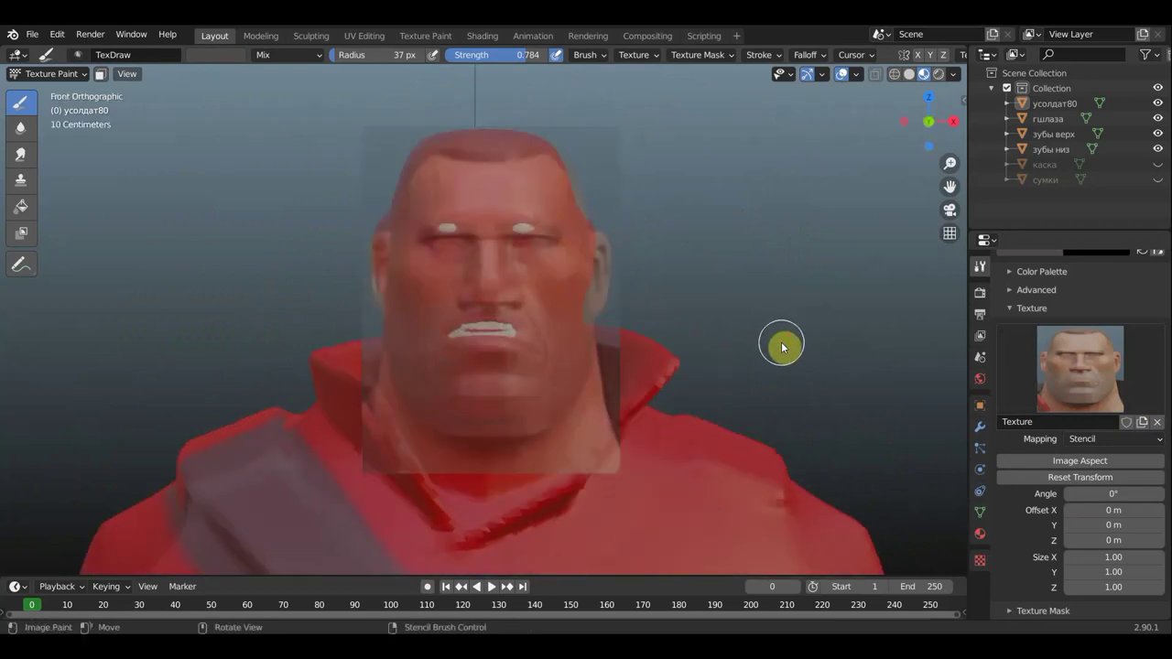
{"action": "right_click_drag", "start_coordinate": [779, 346], "coordinate": [773, 330]}
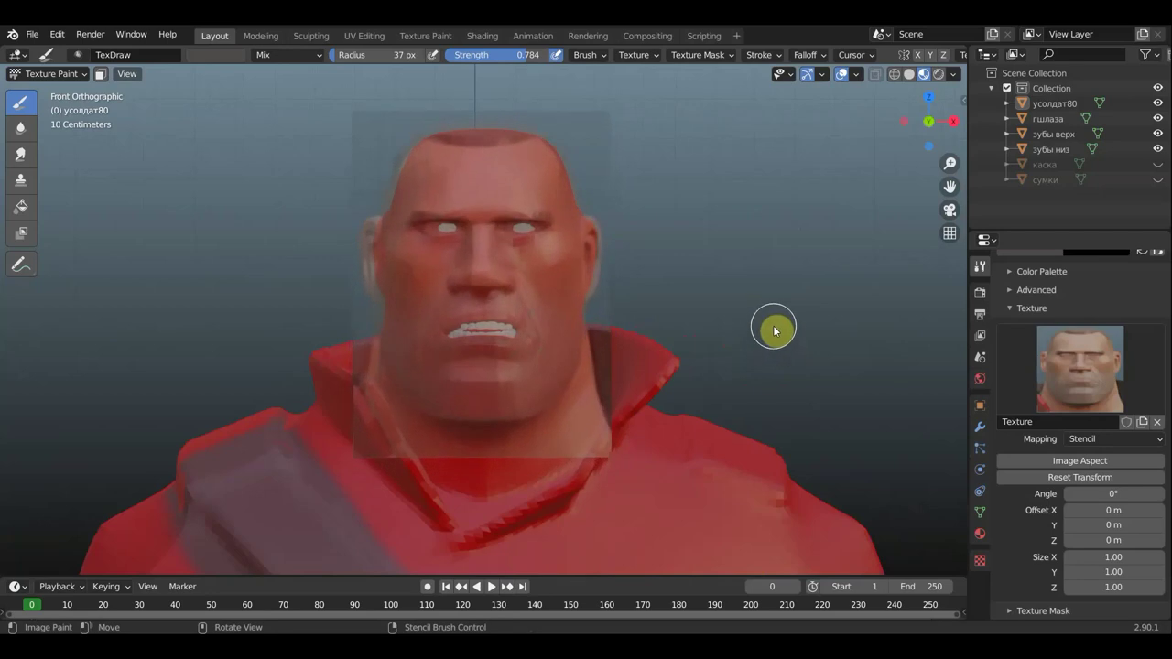
Paint the eye whites and a faint jaw stroke near-white, then slide the stencil right.
{"action": "left_click", "coordinate": [210, 55]}
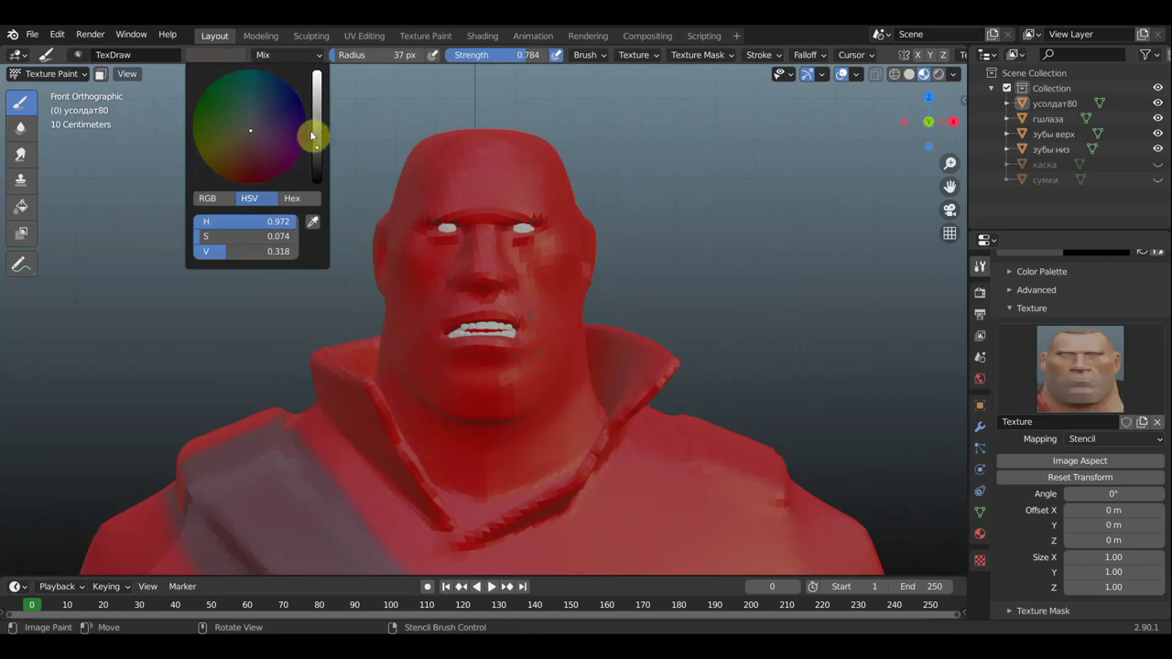
{"action": "left_click_drag", "start_coordinate": [316, 145], "coordinate": [317, 73]}
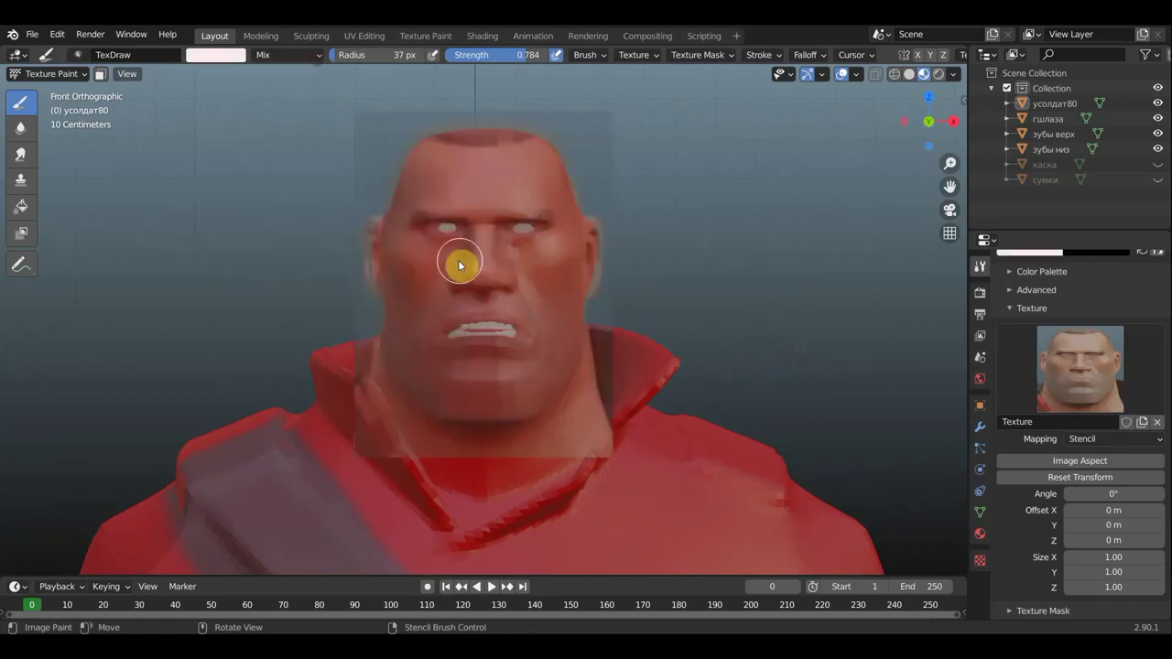
{"action": "mouse_move", "coordinate": [449, 215]}
{"action": "left_mouse_down"}
{"action": "mouse_move", "coordinate": [502, 245]}
{"action": "mouse_move", "coordinate": [447, 176]}
{"action": "mouse_move", "coordinate": [405, 223]}
{"action": "mouse_move", "coordinate": [504, 276]}
{"action": "left_mouse_up"}
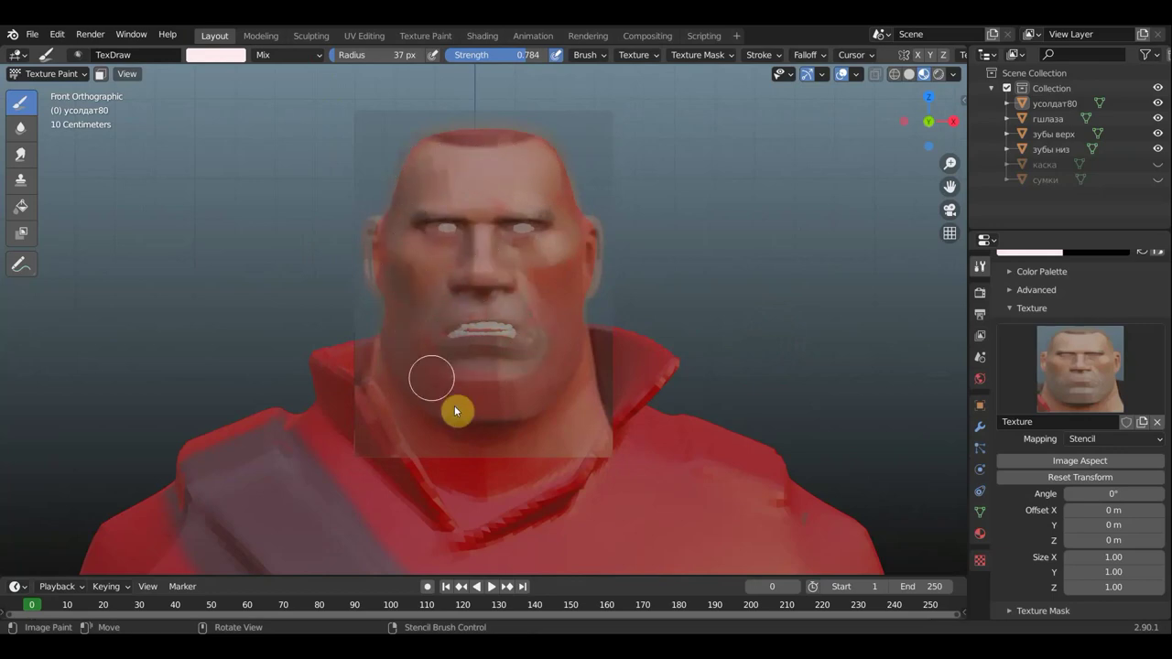
{"action": "mouse_move", "coordinate": [409, 374]}
{"action": "left_mouse_down"}
{"action": "mouse_move", "coordinate": [429, 397]}
{"action": "mouse_move", "coordinate": [522, 403]}
{"action": "mouse_move", "coordinate": [549, 385]}
{"action": "mouse_move", "coordinate": [570, 347]}
{"action": "mouse_move", "coordinate": [561, 268]}
{"action": "left_mouse_up"}
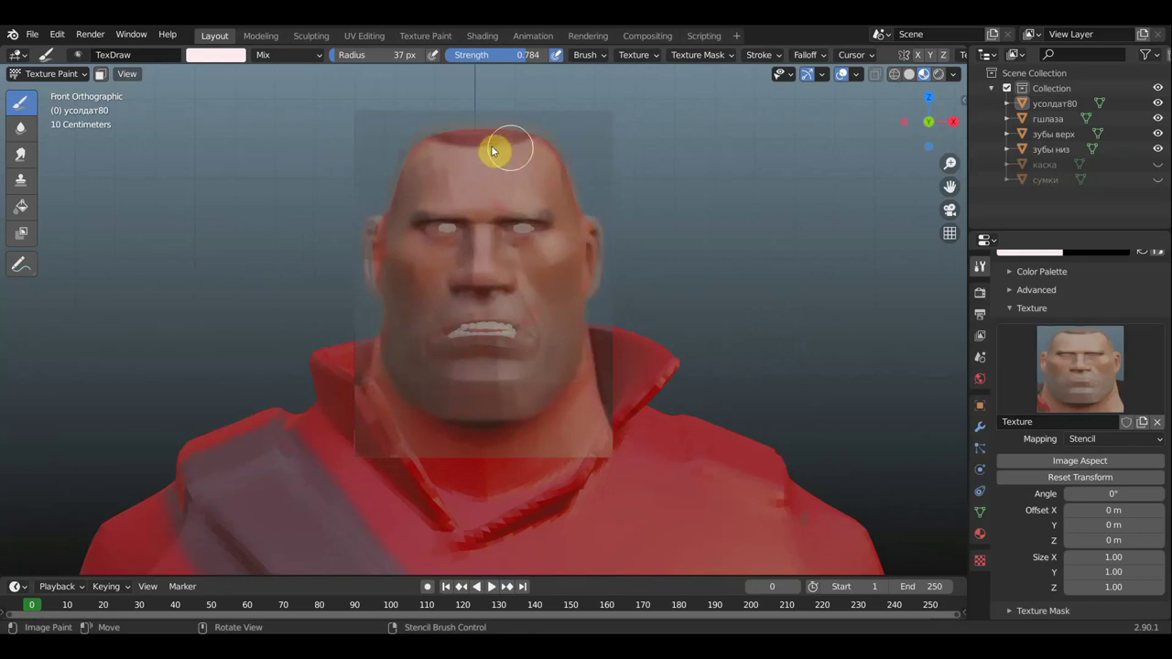
{"action": "right_click_drag", "start_coordinate": [732, 264], "coordinate": [1025, 260]}
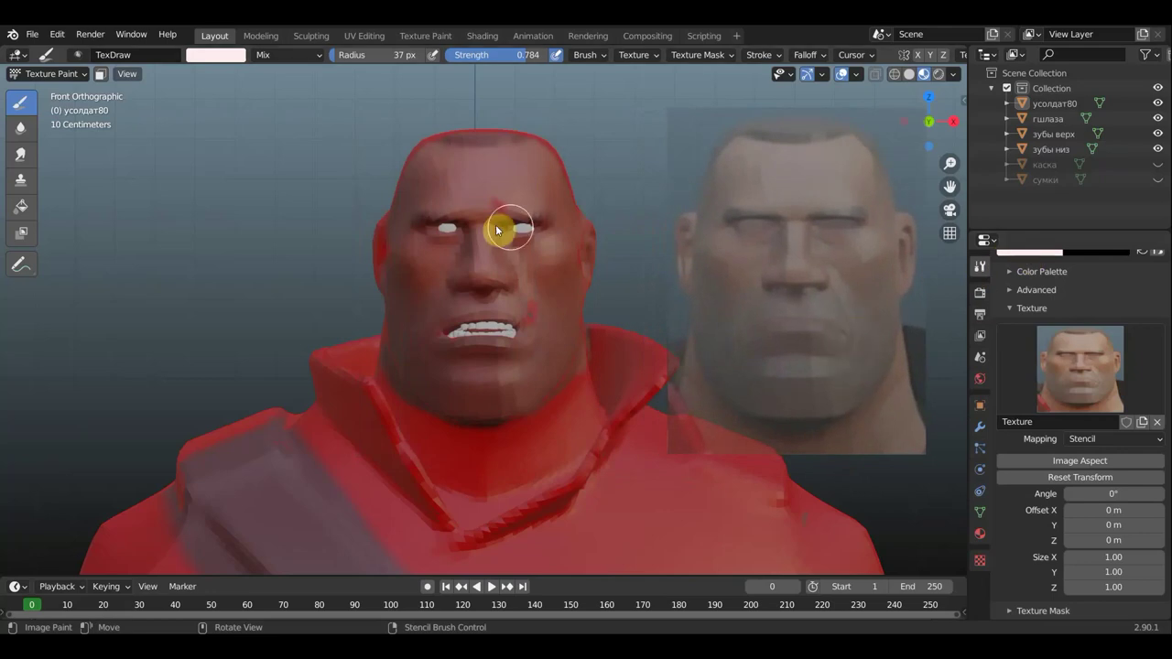
Unlink the stencil texture and cover the right-cheek red spot with sampled skin tone.
{"action": "left_click", "coordinate": [1157, 423]}
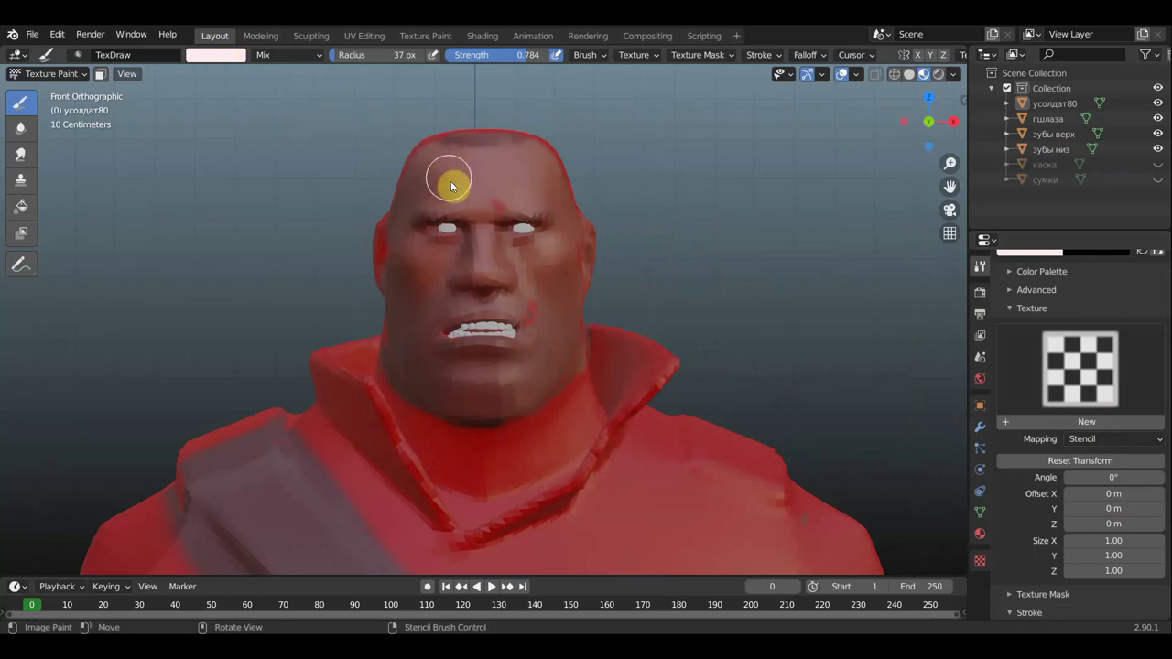
{"action": "key", "text": "s"}
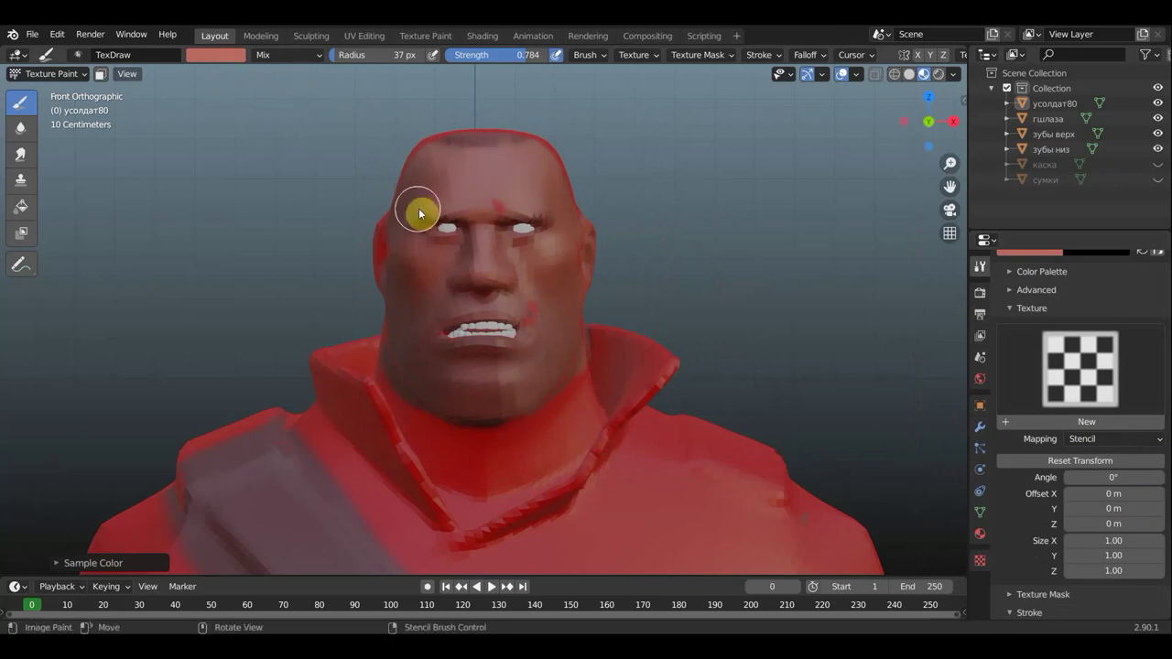
{"action": "left_click_drag", "start_coordinate": [536, 302], "coordinate": [541, 285]}
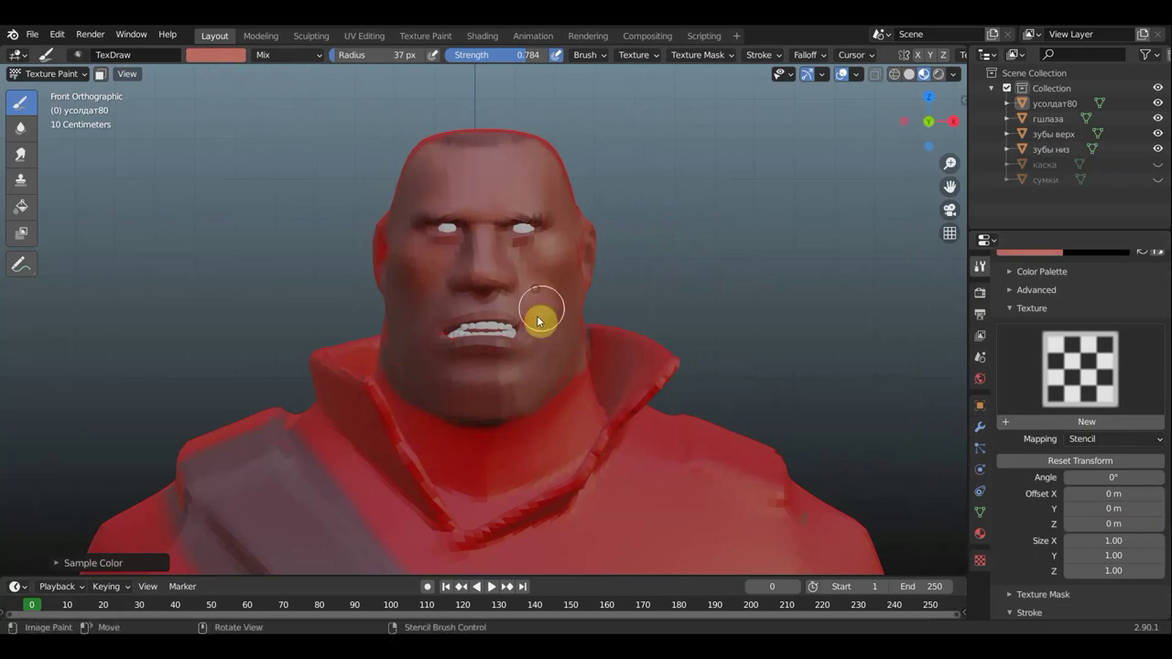
Sample a deeper red from the model and orbit to look down on the head.
{"action": "key", "text": "s"}
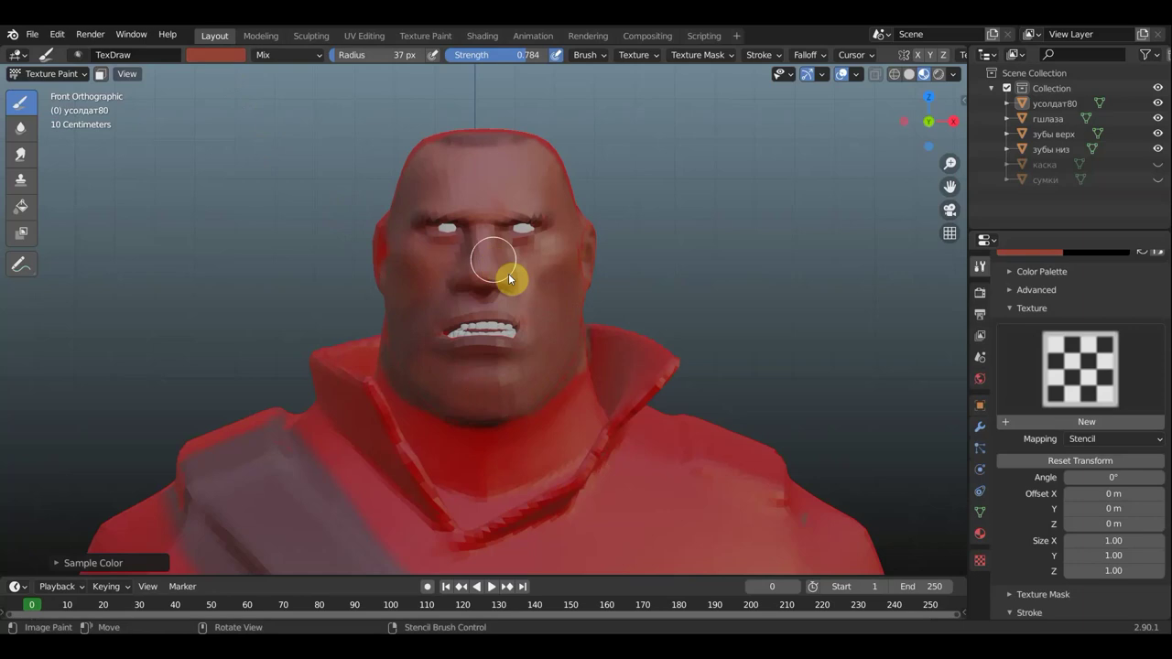
{"action": "mouse_move", "coordinate": [677, 289]}
{"action": "middle_mouse_down"}
{"action": "mouse_move", "coordinate": [694, 284]}
{"action": "mouse_move", "coordinate": [662, 282]}
{"action": "mouse_move", "coordinate": [672, 361]}
{"action": "mouse_move", "coordinate": [537, 392]}
{"action": "mouse_move", "coordinate": [559, 404]}
{"action": "middle_mouse_up"}
{"action": "key", "text": "s"}
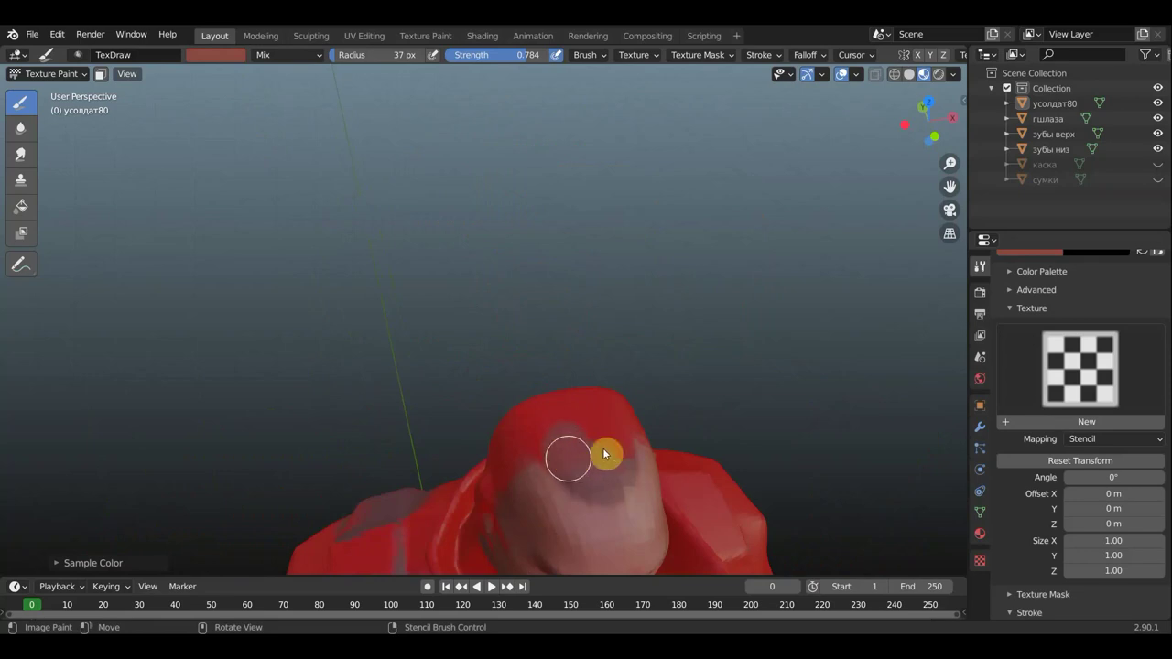
Paint the crown and sides of the head in the sampled dark red, orbiting around it.
{"action": "mouse_move", "coordinate": [579, 426]}
{"action": "left_mouse_down"}
{"action": "mouse_move", "coordinate": [617, 452]}
{"action": "mouse_move", "coordinate": [626, 412]}
{"action": "left_mouse_up"}
{"action": "left_click_drag", "start_coordinate": [527, 436], "coordinate": [524, 452]}
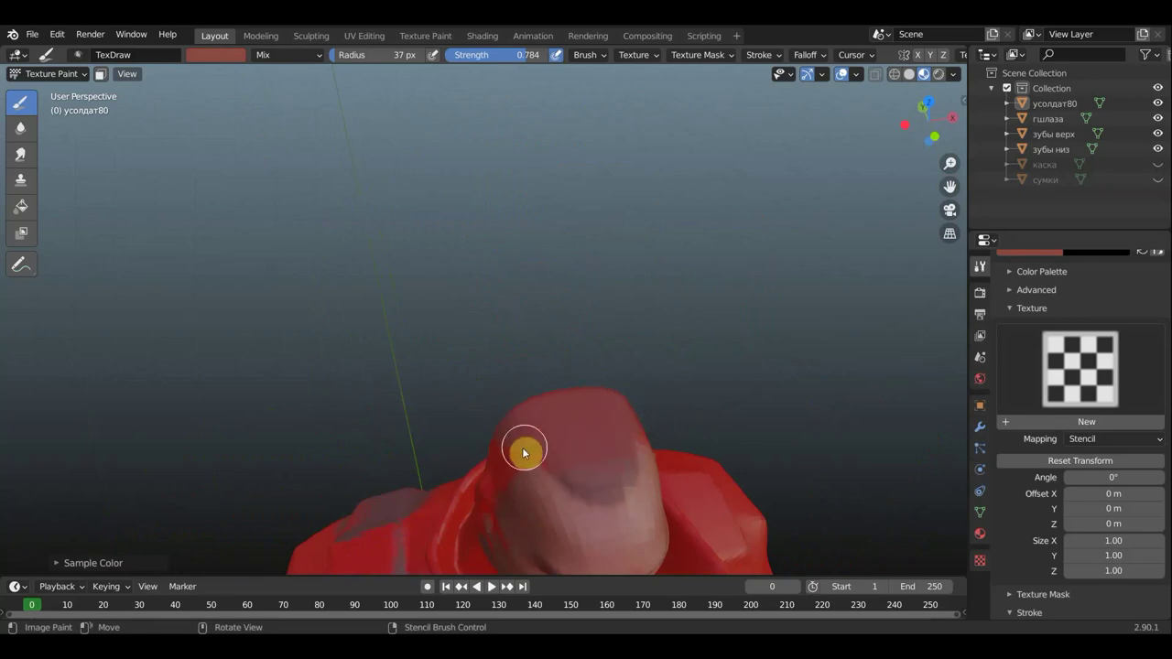
{"action": "mouse_move", "coordinate": [546, 411]}
{"action": "middle_mouse_down"}
{"action": "mouse_move", "coordinate": [523, 314]}
{"action": "mouse_move", "coordinate": [535, 228]}
{"action": "middle_mouse_up"}
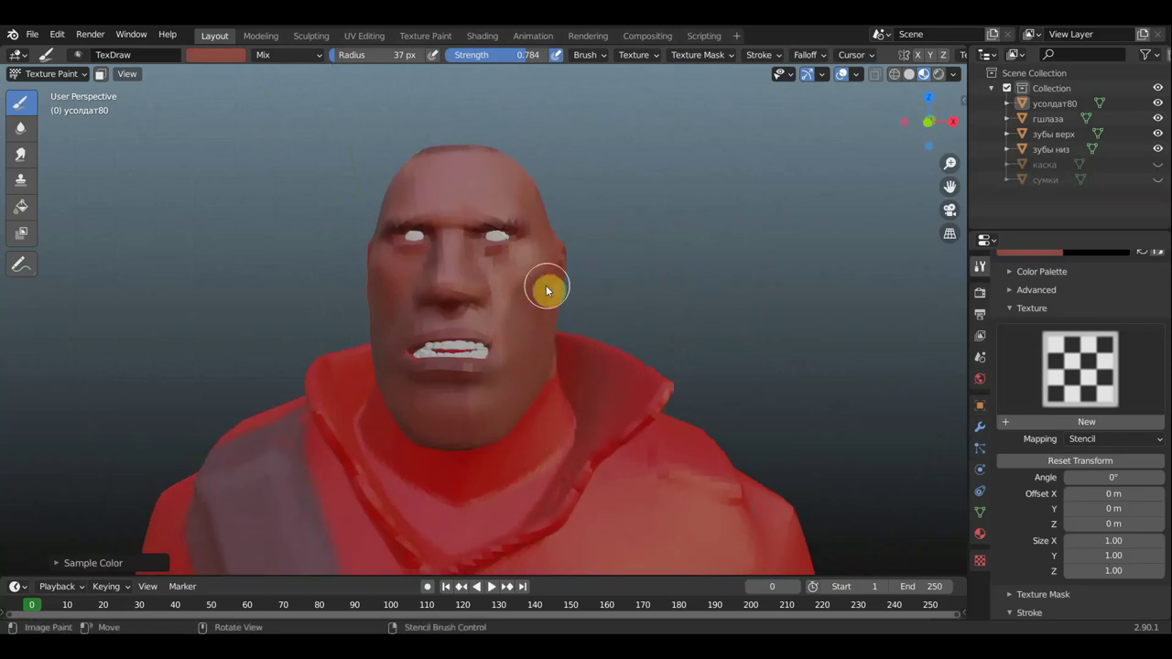
{"action": "mouse_move", "coordinate": [546, 290]}
{"action": "middle_mouse_down"}
{"action": "mouse_move", "coordinate": [568, 283]}
{"action": "mouse_move", "coordinate": [561, 346]}
{"action": "middle_mouse_up"}
{"action": "middle_click_drag", "start_coordinate": [541, 336], "coordinate": [544, 325]}
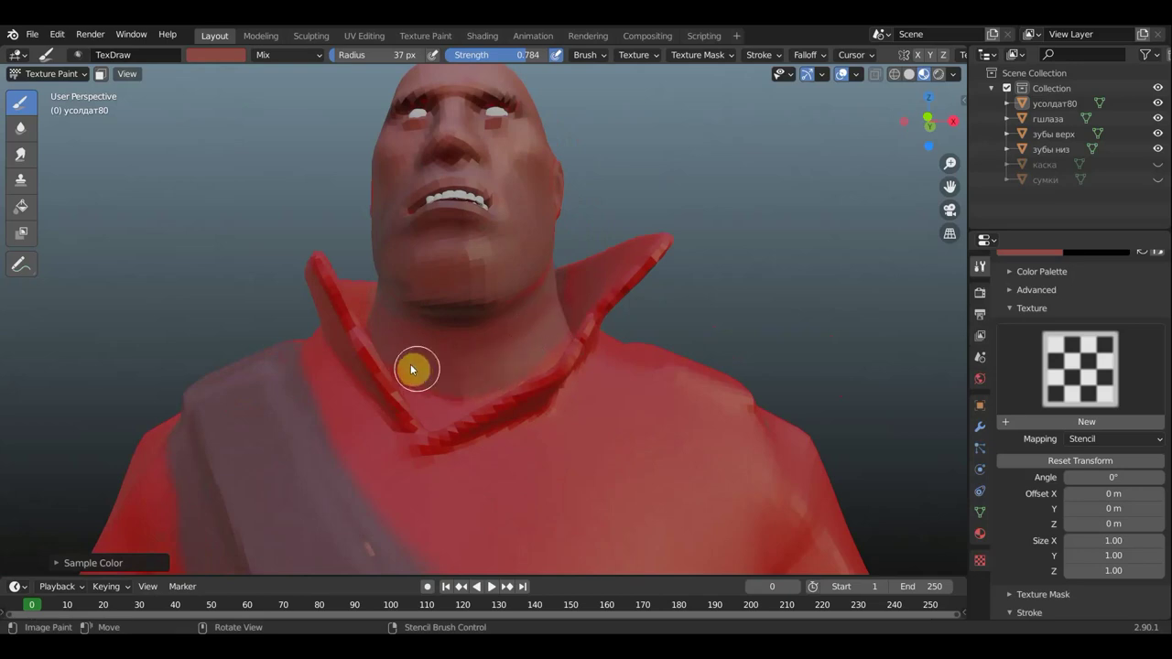
{"action": "scroll", "coordinate": [430, 346], "scroll_direction": "down", "scroll_amount": 4}
{"action": "scroll", "coordinate": [458, 362], "scroll_direction": "down", "scroll_amount": 2}
{"action": "scroll", "coordinate": [494, 366], "scroll_direction": "down", "scroll_amount": 1}
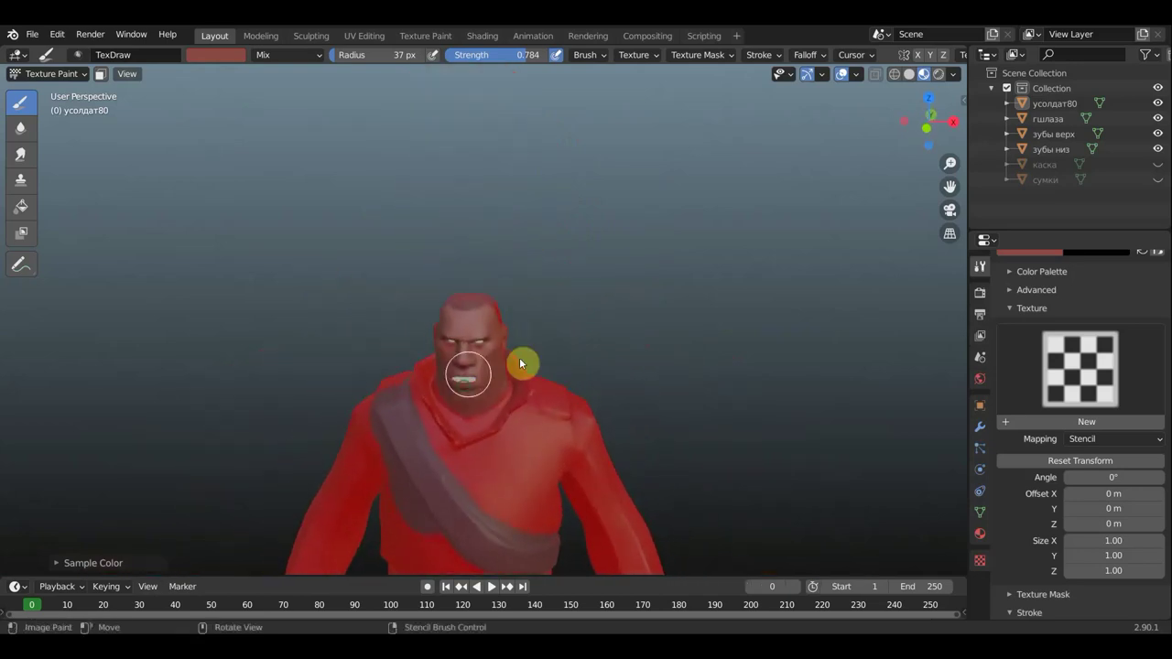
{"action": "scroll", "coordinate": [511, 352], "scroll_direction": "up", "scroll_amount": 3}
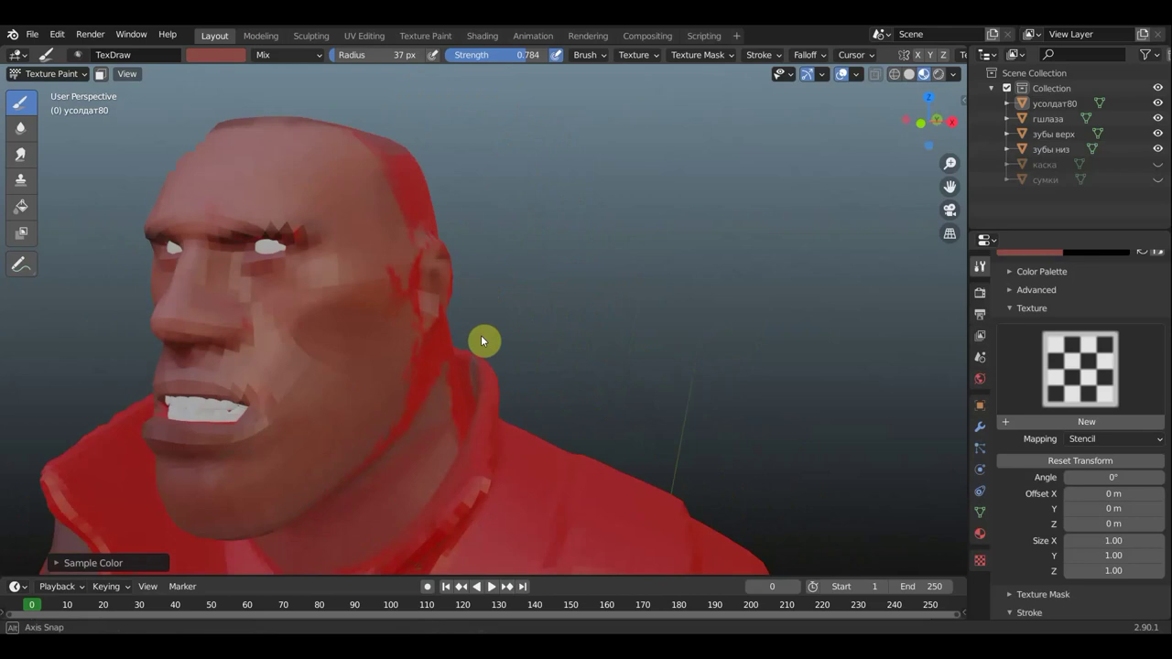
{"action": "middle_click_drag", "start_coordinate": [523, 347], "coordinate": [411, 317]}
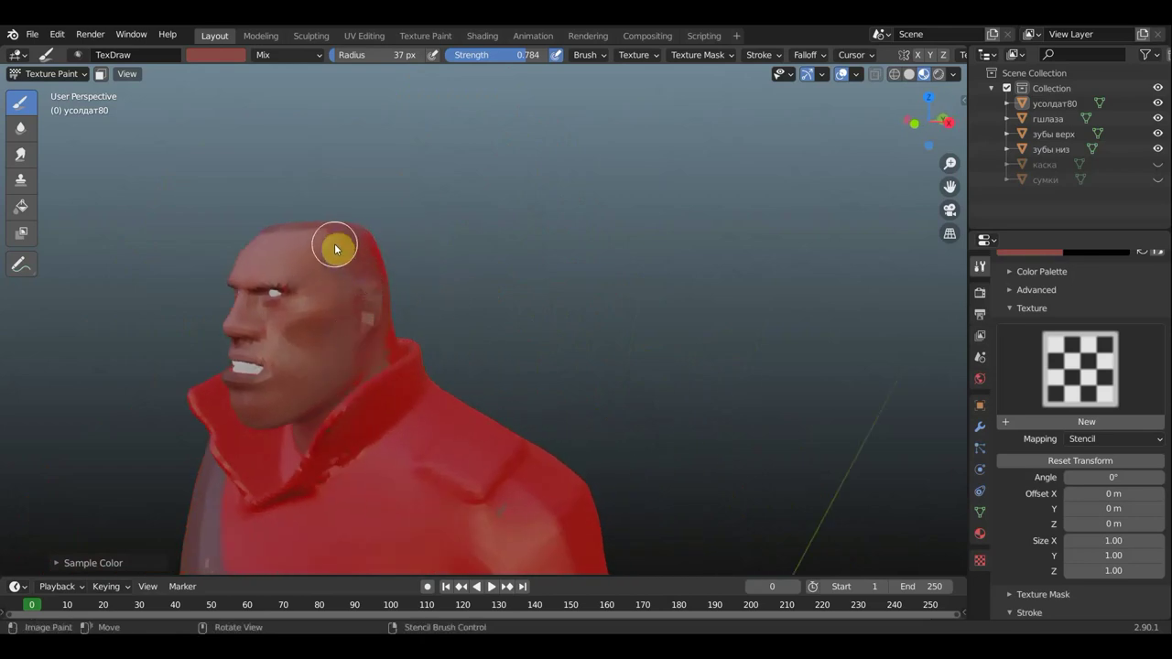
{"action": "middle_click_drag", "start_coordinate": [374, 265], "coordinate": [448, 262]}
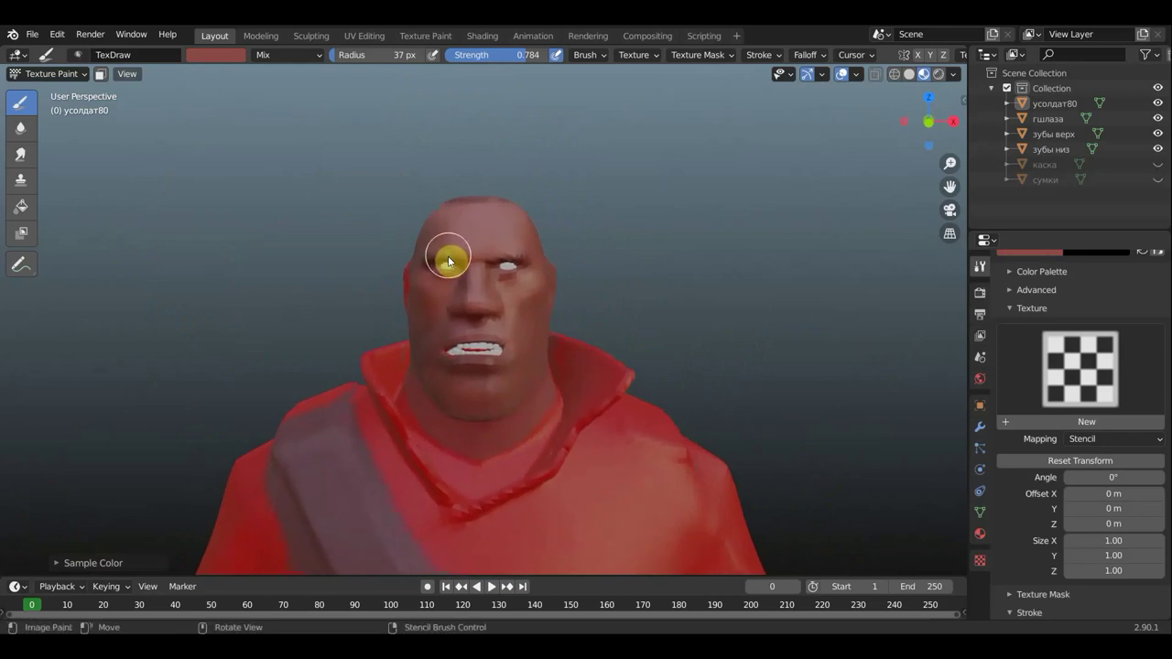
Set the brush to a dark blue colour at strength 0.205.
{"action": "left_click", "coordinate": [220, 57]}
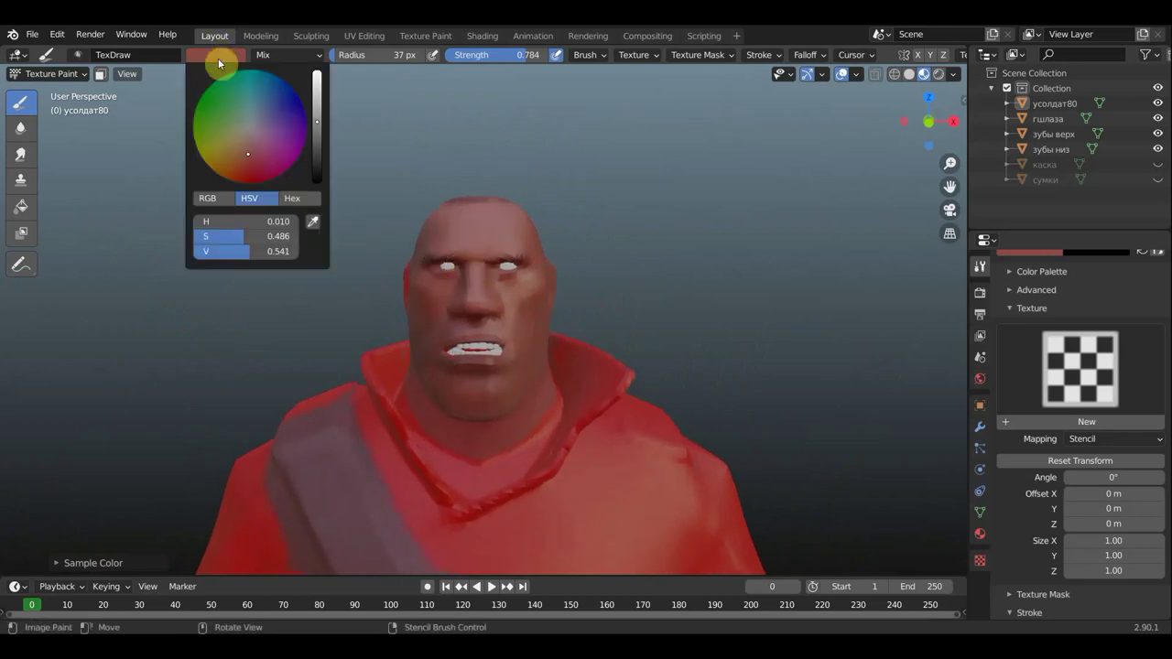
{"action": "left_click", "coordinate": [286, 115]}
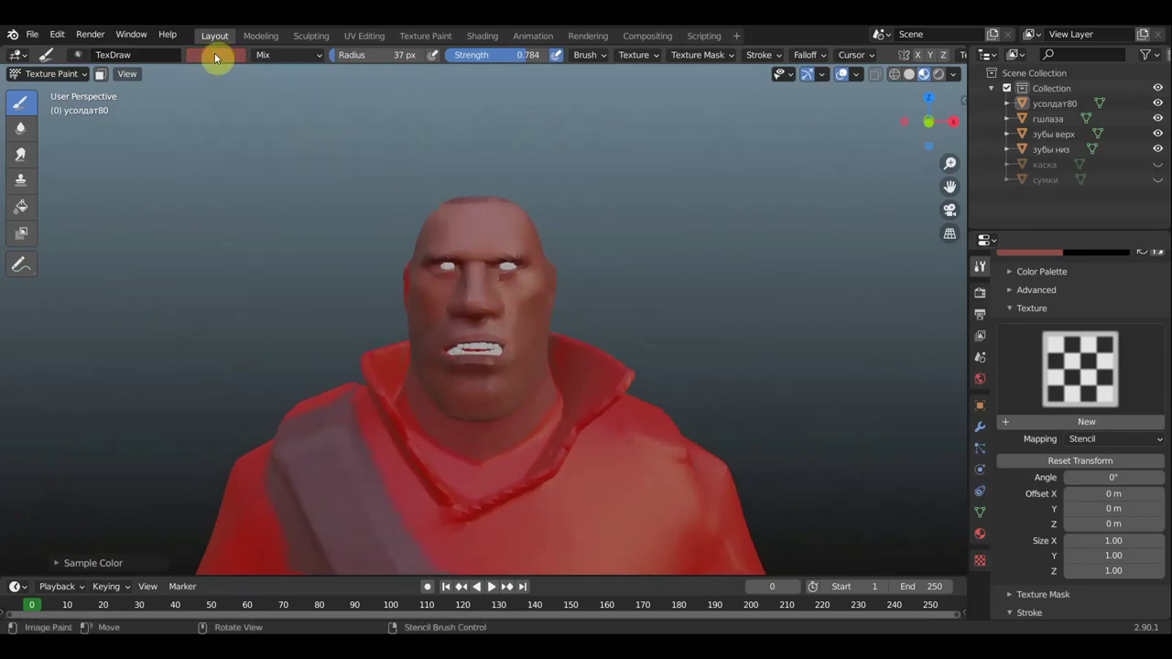
{"action": "left_click", "coordinate": [216, 57]}
{"action": "left_click", "coordinate": [289, 113]}
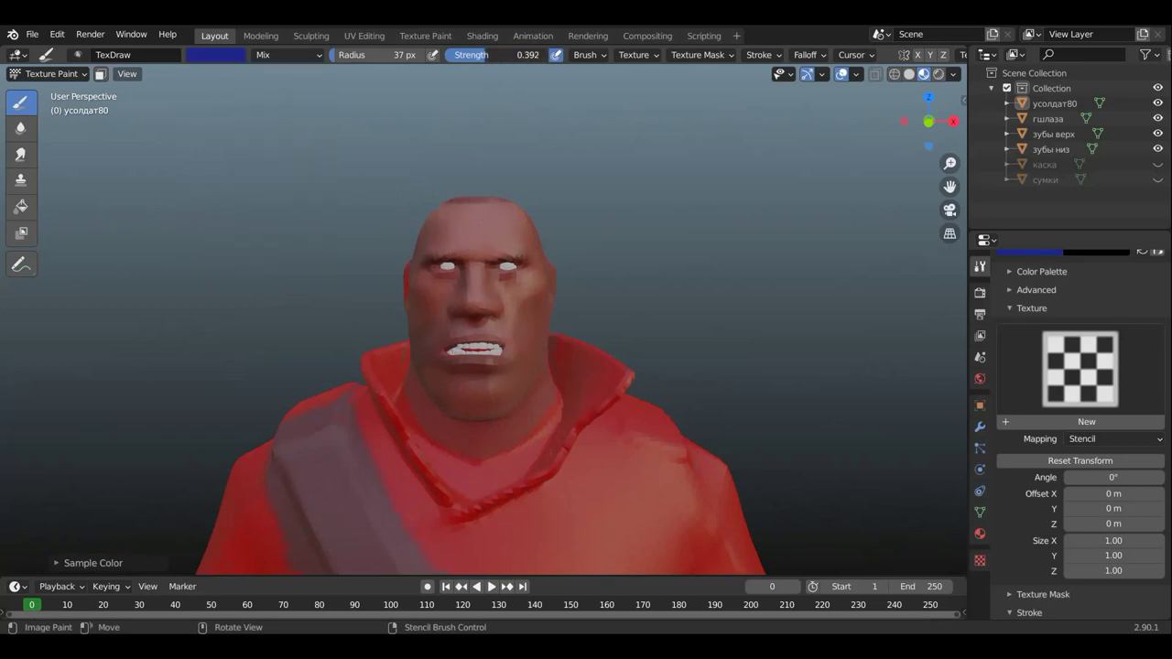
{"action": "left_click_drag", "start_coordinate": [499, 55], "coordinate": [513, 55]}
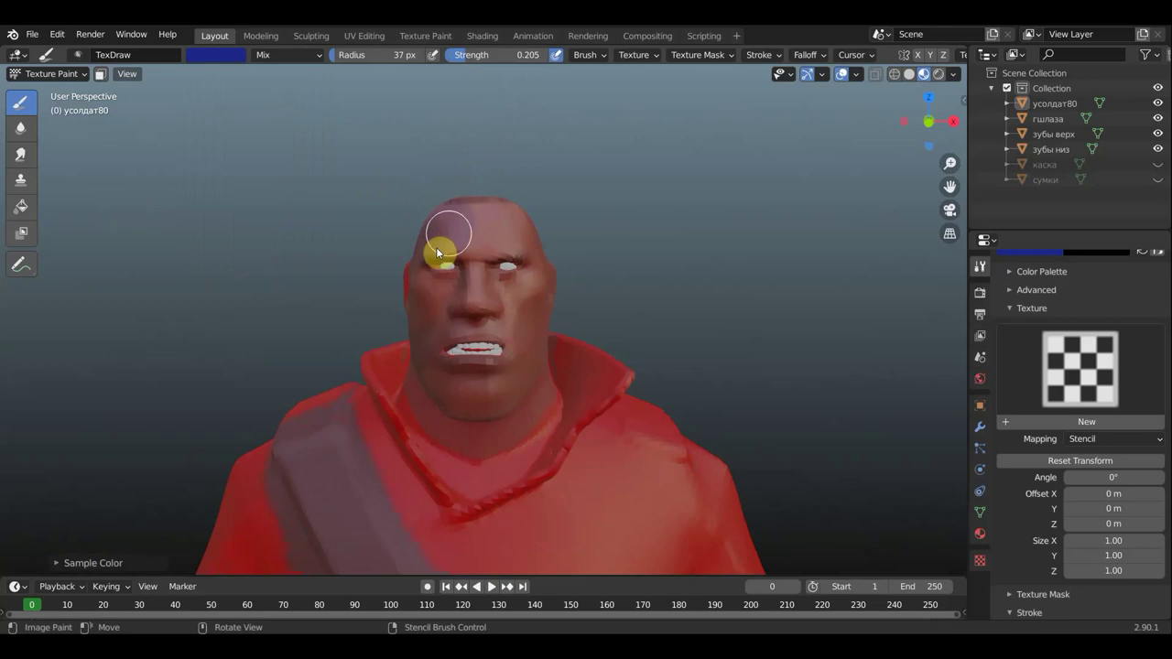
Tint the left side of the head darker purple, then switch the brush colour to green.
{"action": "left_click_drag", "start_coordinate": [445, 248], "coordinate": [425, 291]}
{"action": "left_click", "coordinate": [220, 63]}
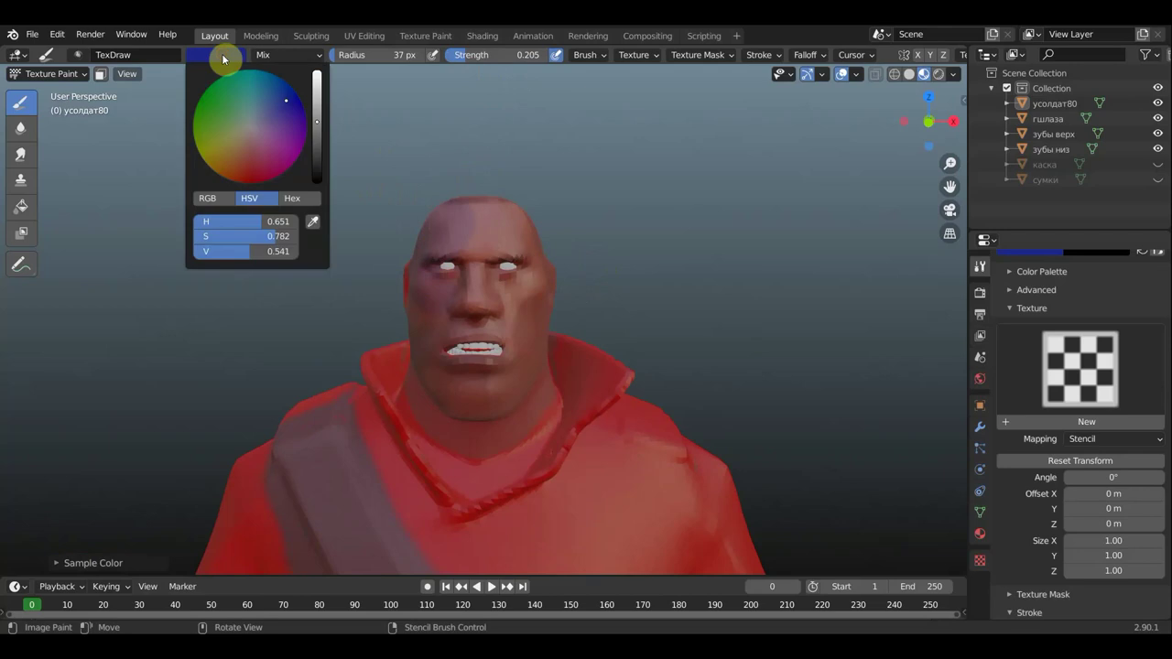
{"action": "left_click", "coordinate": [226, 112]}
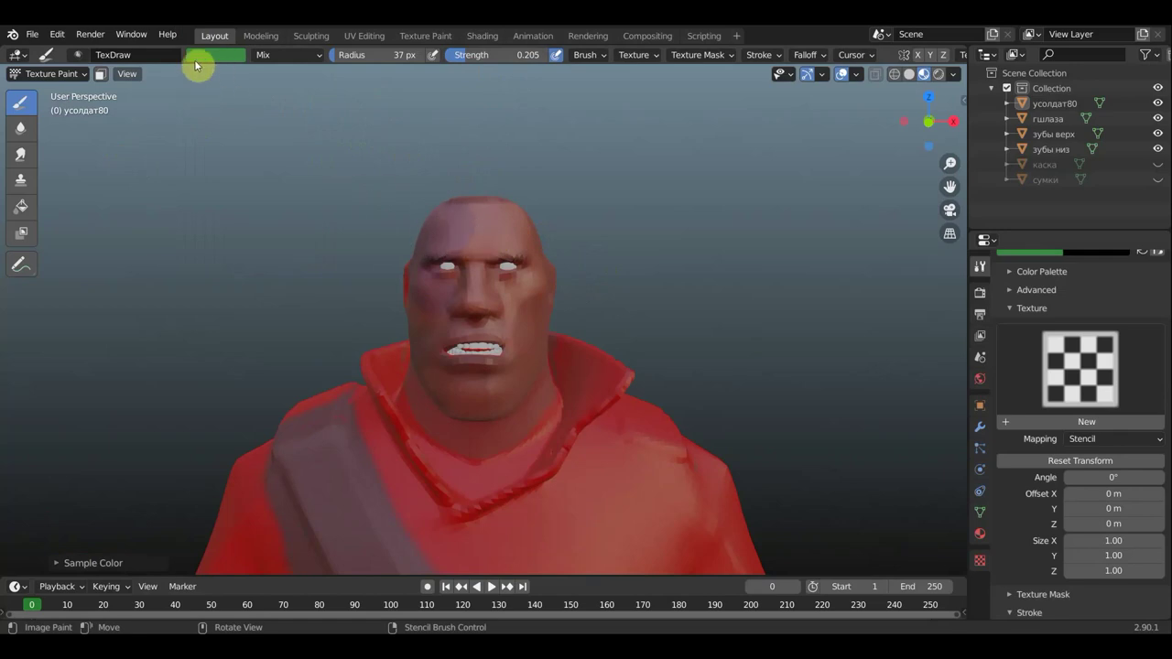
Sample the forehead skin tone and even it over the head top, right eye and forehead.
{"action": "key", "text": "s"}
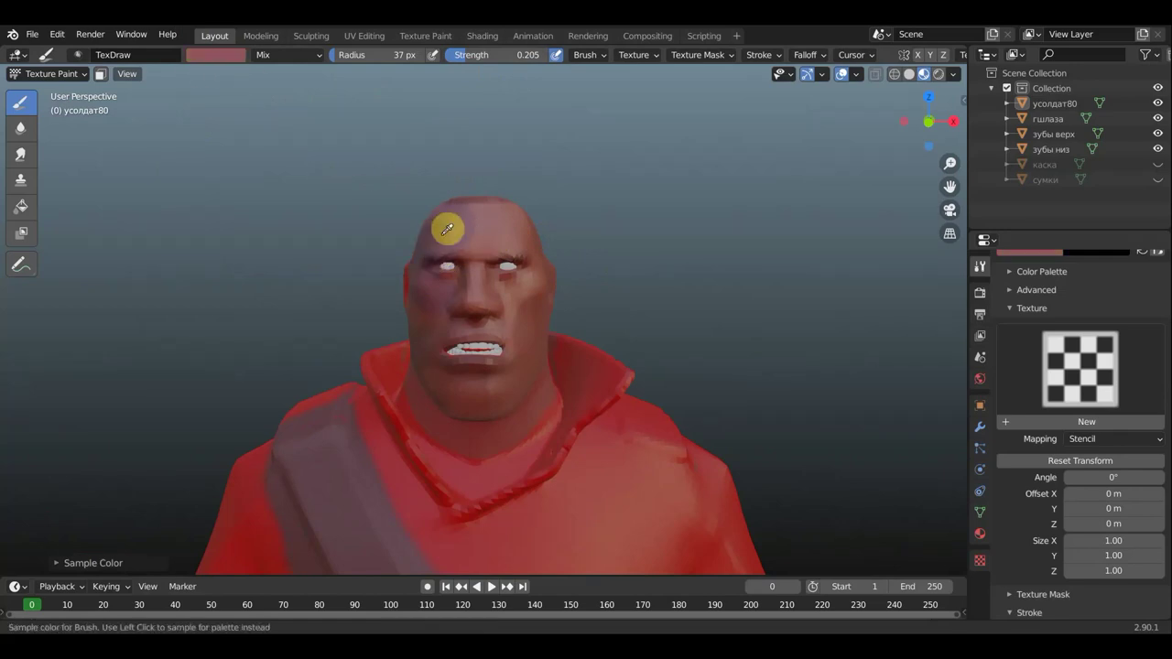
{"action": "left_click_drag", "start_coordinate": [451, 238], "coordinate": [493, 235]}
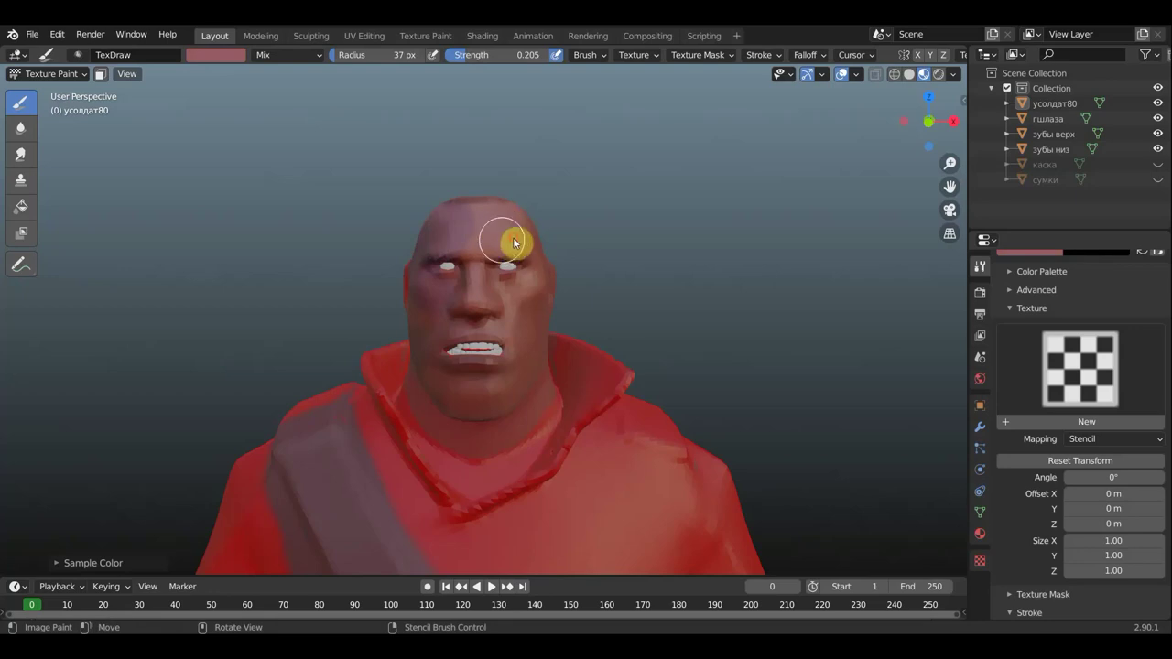
{"action": "left_click", "coordinate": [513, 264]}
{"action": "middle_click_drag", "start_coordinate": [512, 264], "coordinate": [536, 278]}
{"action": "scroll", "coordinate": [536, 277], "scroll_direction": "up", "scroll_amount": 2}
{"action": "key", "text": "s"}
{"action": "left_click", "coordinate": [565, 264]}
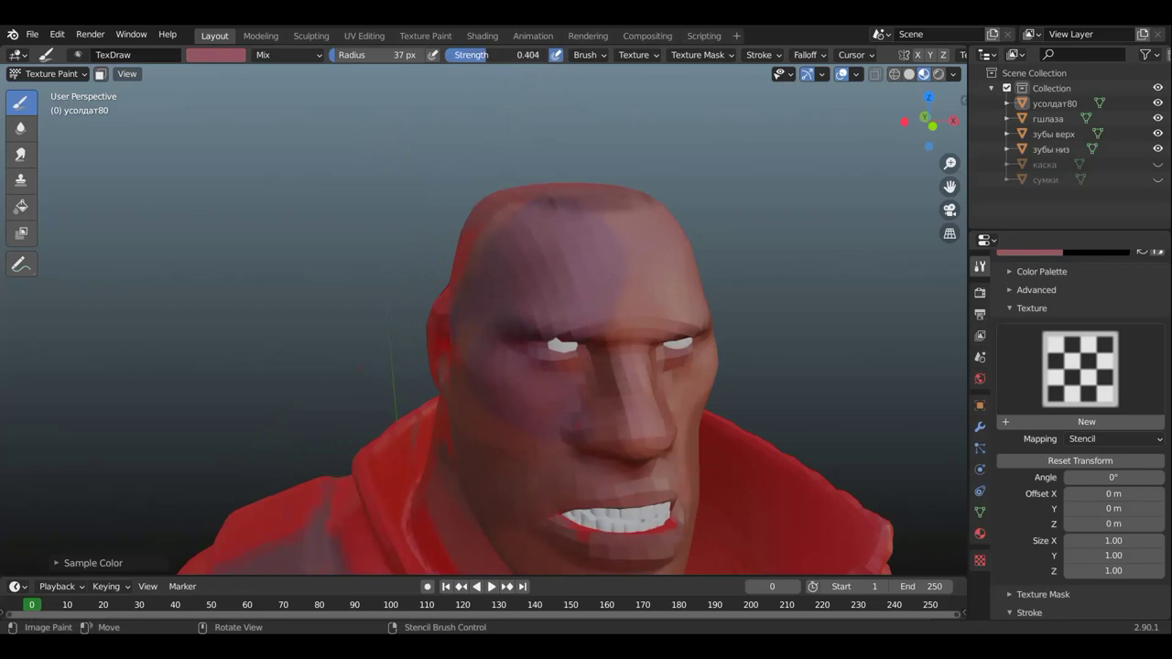
{"action": "middle_click_drag", "start_coordinate": [556, 142], "coordinate": [527, 176]}
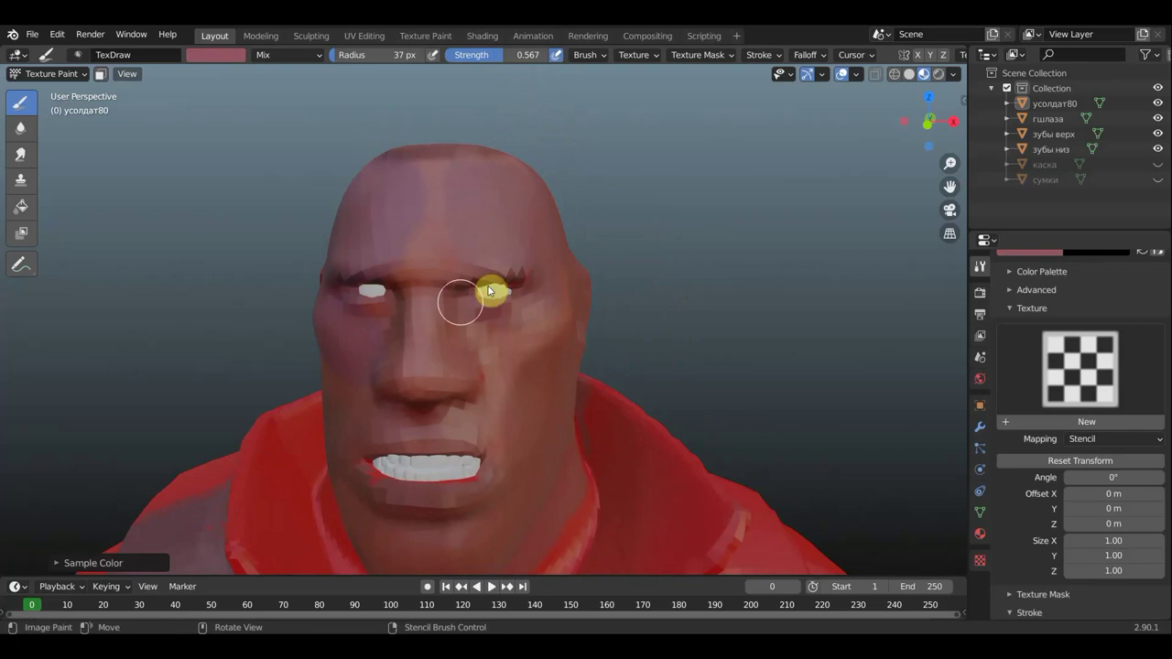
{"action": "left_click_drag", "start_coordinate": [490, 291], "coordinate": [480, 201]}
{"action": "mouse_move", "coordinate": [523, 263]}
{"action": "left_mouse_down"}
{"action": "mouse_move", "coordinate": [539, 308]}
{"action": "mouse_move", "coordinate": [484, 397]}
{"action": "mouse_move", "coordinate": [452, 374]}
{"action": "mouse_move", "coordinate": [409, 369]}
{"action": "mouse_move", "coordinate": [462, 413]}
{"action": "left_mouse_up"}
Zoom out and orbit to frame the whole character, torso and arms.
{"action": "scroll", "coordinate": [469, 356], "scroll_direction": "down", "scroll_amount": 5}
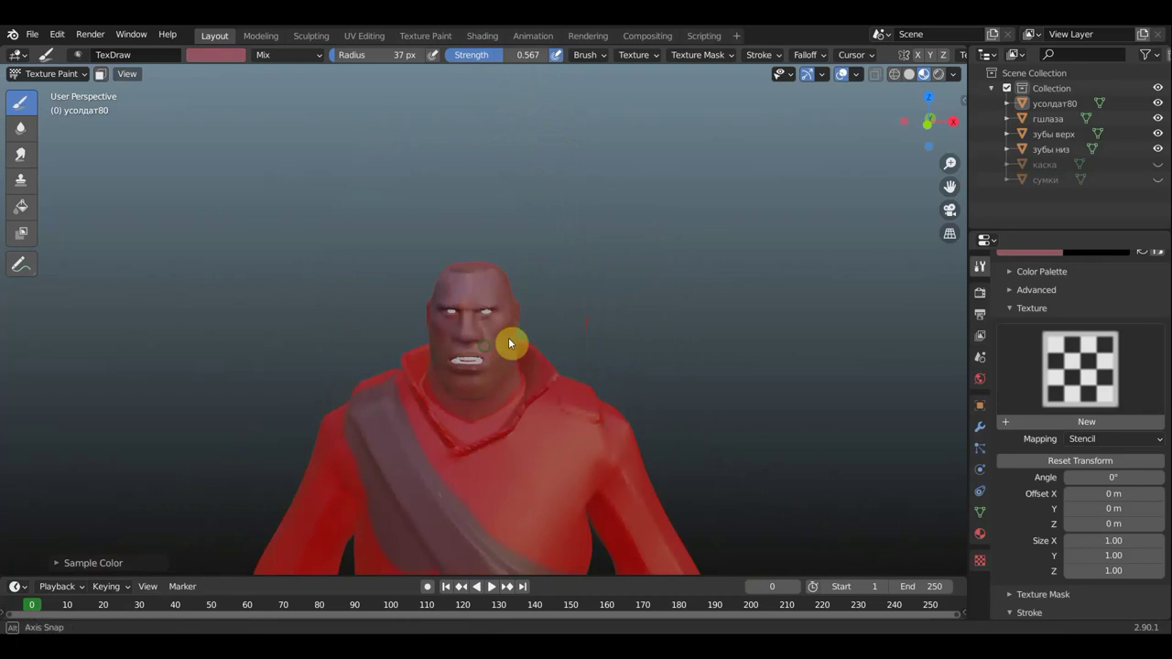
{"action": "mouse_move", "coordinate": [510, 340]}
{"action": "middle_mouse_down"}
{"action": "mouse_move", "coordinate": [497, 335]}
{"action": "mouse_move", "coordinate": [560, 344]}
{"action": "mouse_move", "coordinate": [588, 296]}
{"action": "middle_mouse_up"}
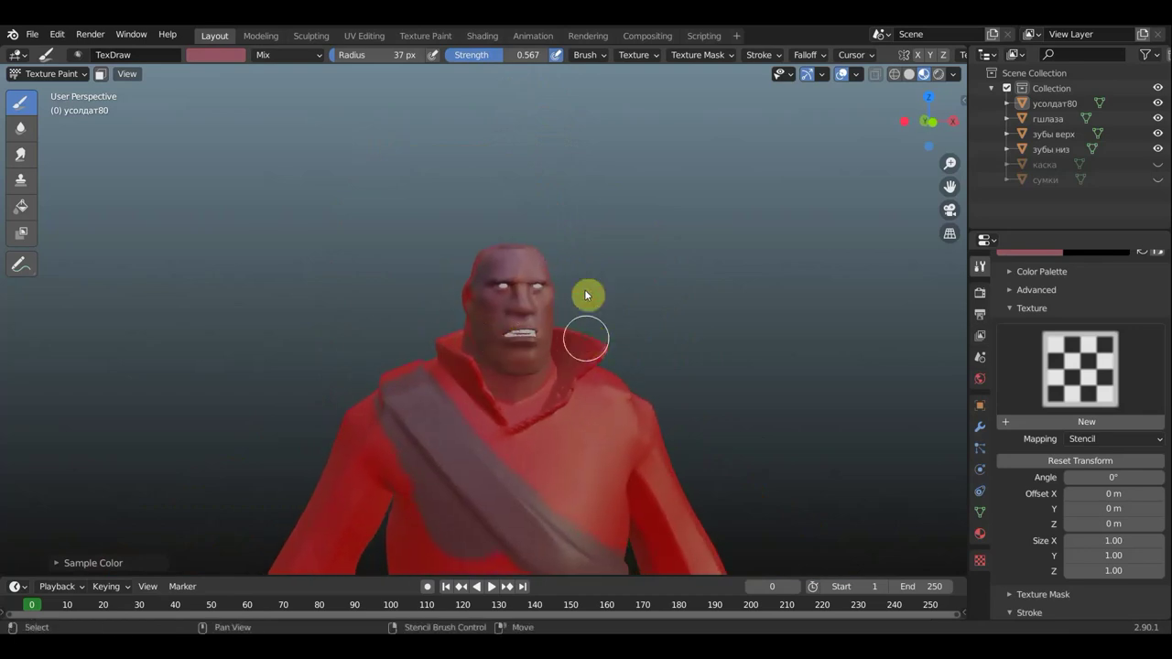
{"action": "scroll", "coordinate": [573, 246], "scroll_direction": "down", "scroll_amount": 3}
{"action": "mouse_move", "coordinate": [573, 247]}
{"action": "middle_mouse_down"}
{"action": "mouse_move", "coordinate": [568, 302]}
{"action": "mouse_move", "coordinate": [583, 230]}
{"action": "middle_mouse_up"}
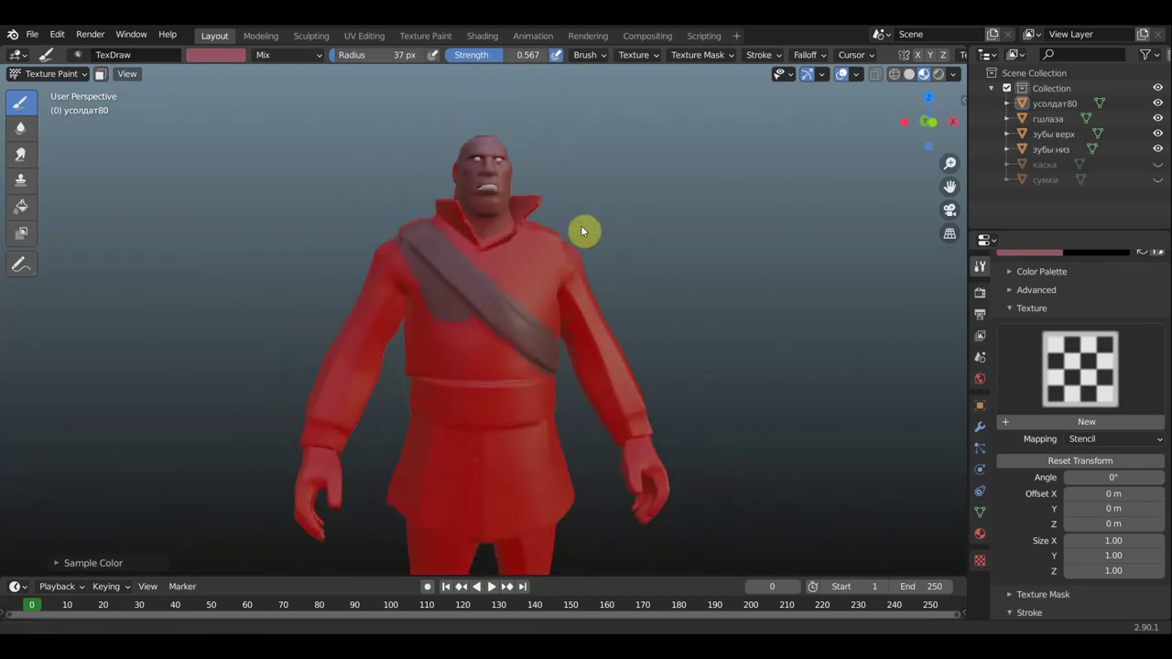
{"action": "scroll", "coordinate": [583, 230], "scroll_direction": "up", "scroll_amount": 2}
{"action": "scroll", "coordinate": [574, 256], "scroll_direction": "down", "scroll_amount": 2}
{"action": "mouse_move", "coordinate": [560, 272]}
{"action": "middle_mouse_down", "text": "shift"}
{"action": "mouse_move", "coordinate": [618, 242]}
{"action": "mouse_move", "coordinate": [632, 275]}
{"action": "middle_mouse_up", "text": "shift"}
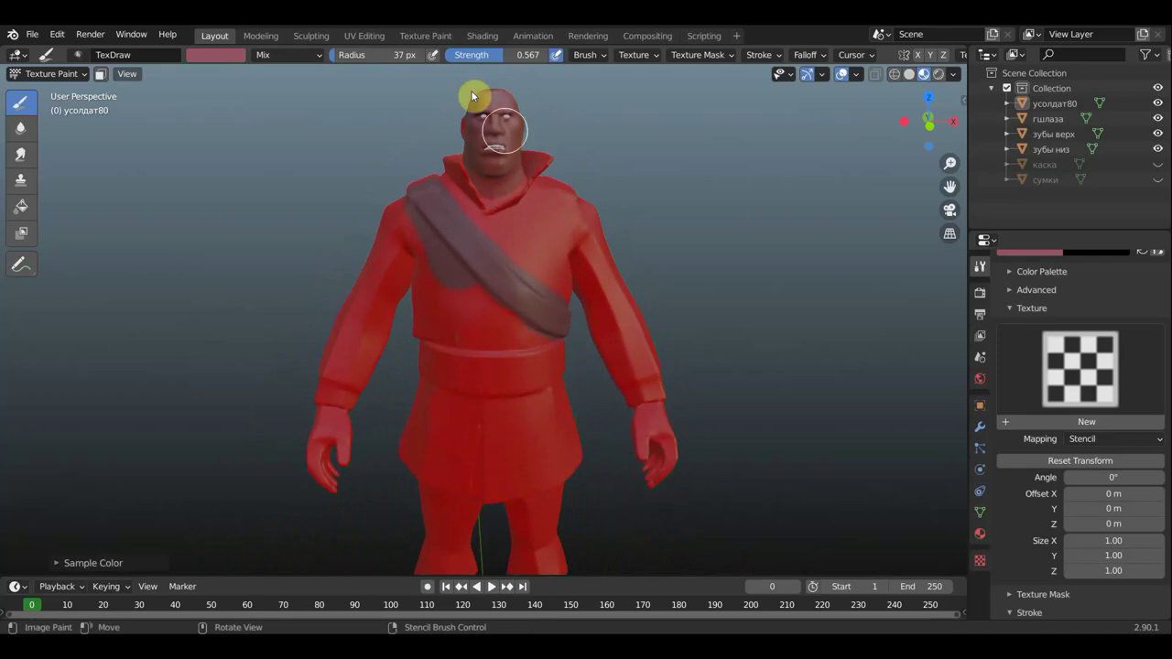
{"action": "scroll", "coordinate": [500, 187], "scroll_direction": "up", "scroll_amount": 2}
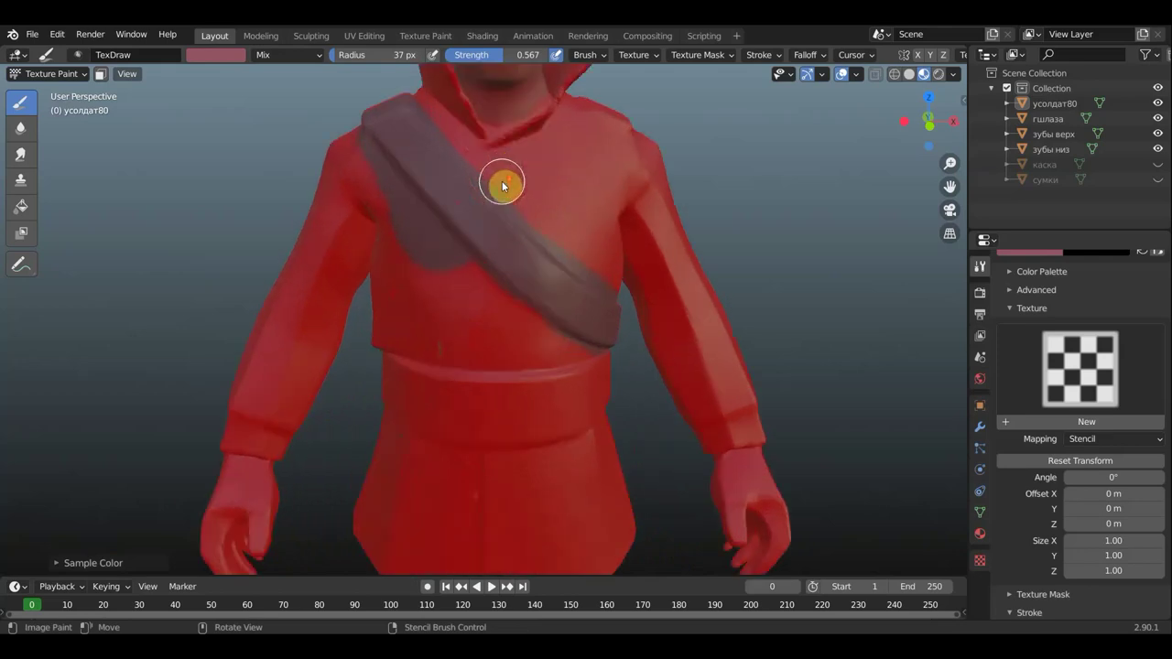
Pick a brown brush colour and paint the forehead, top of head and neck.
{"action": "left_click", "coordinate": [212, 57]}
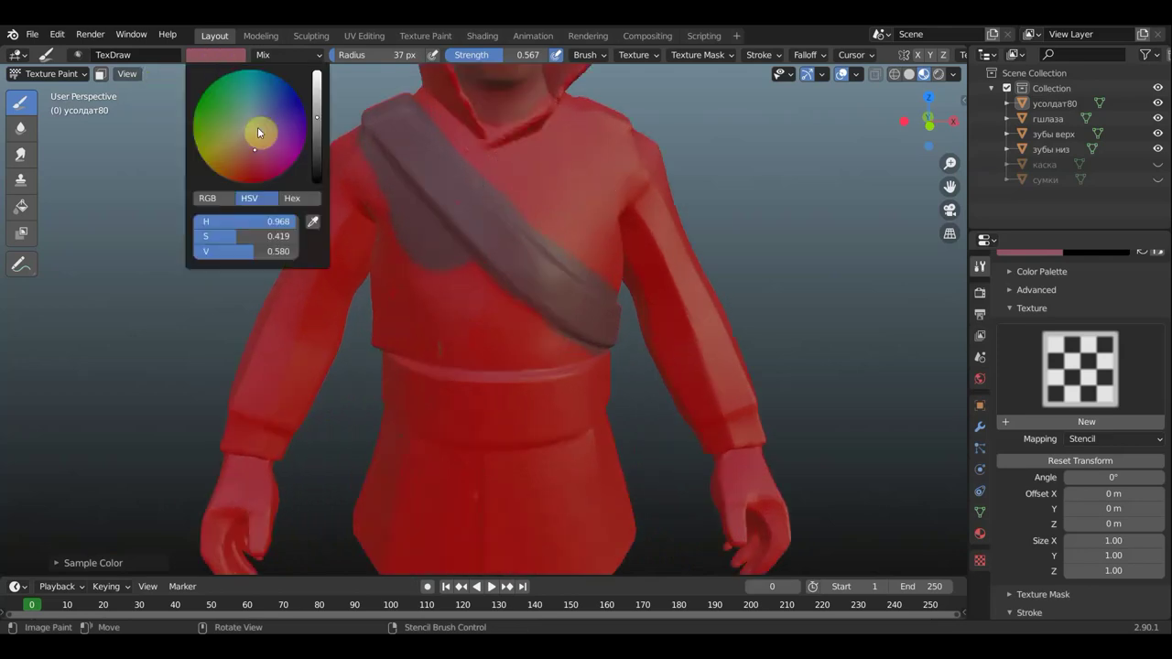
{"action": "left_click", "coordinate": [264, 141]}
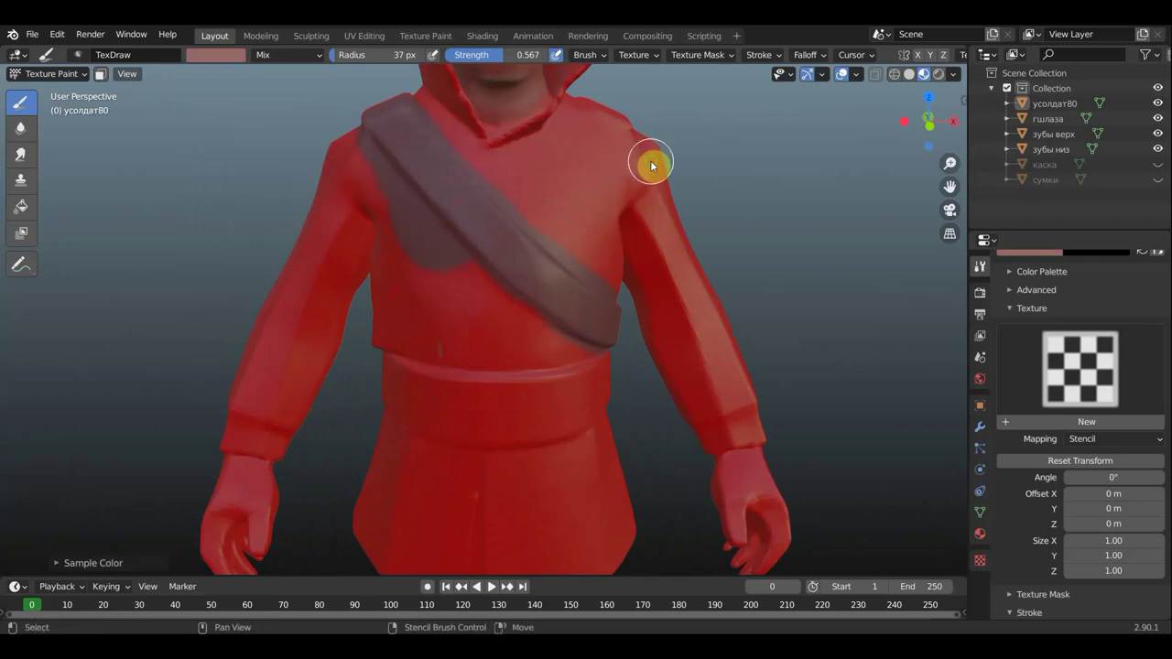
{"action": "scroll", "coordinate": [657, 274], "scroll_direction": "down", "scroll_amount": 3}
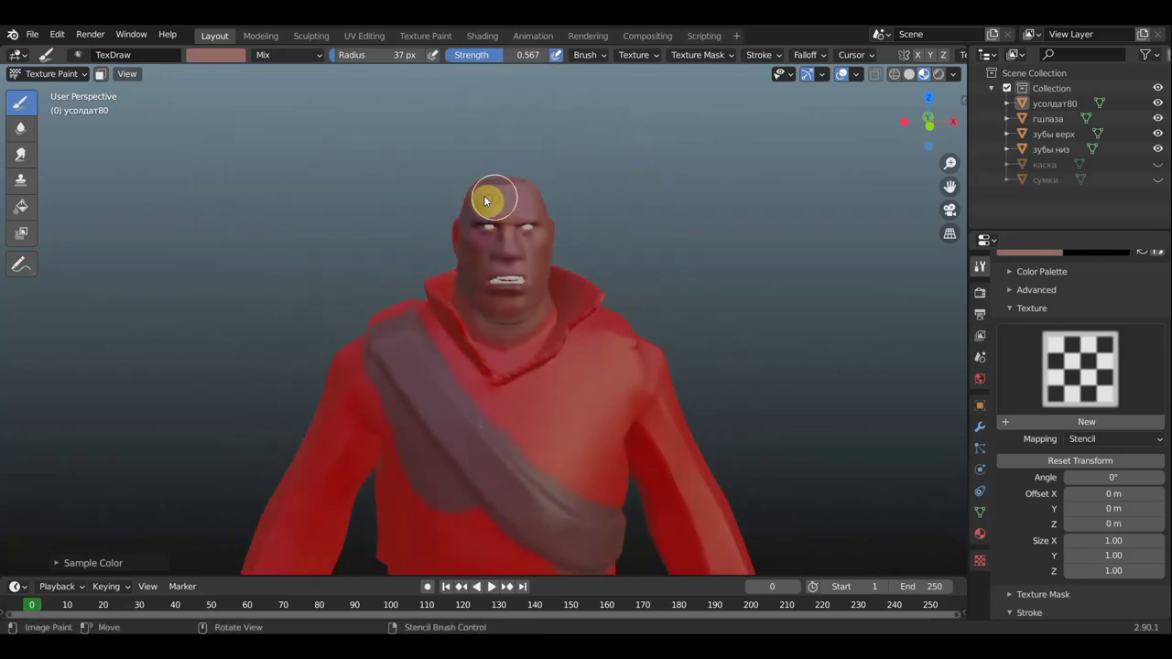
{"action": "mouse_move", "coordinate": [486, 200]}
{"action": "left_mouse_down"}
{"action": "mouse_move", "coordinate": [488, 235]}
{"action": "mouse_move", "coordinate": [536, 228]}
{"action": "mouse_move", "coordinate": [468, 229]}
{"action": "mouse_move", "coordinate": [526, 250]}
{"action": "left_mouse_up"}
{"action": "mouse_move", "coordinate": [502, 214]}
{"action": "middle_mouse_down"}
{"action": "mouse_move", "coordinate": [539, 244]}
{"action": "mouse_move", "coordinate": [392, 253]}
{"action": "middle_mouse_up"}
{"action": "left_click_drag", "start_coordinate": [363, 284], "coordinate": [309, 287]}
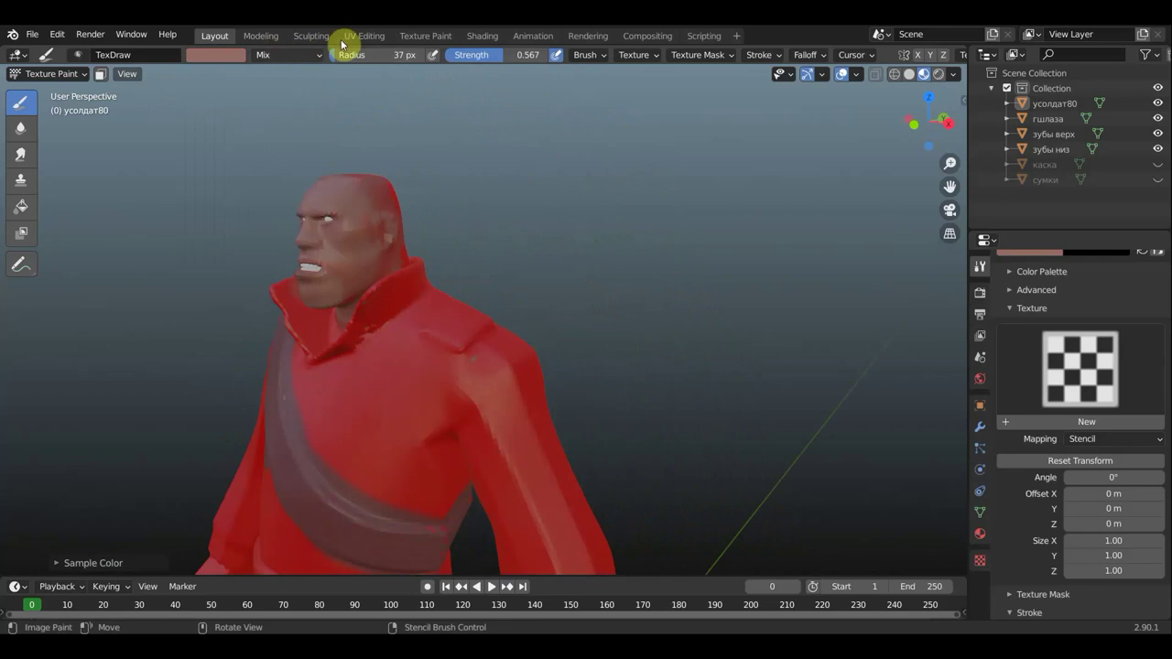
Darken the brush colour value to 0.401 and orbit to view the whole character.
{"action": "left_click", "coordinate": [218, 55]}
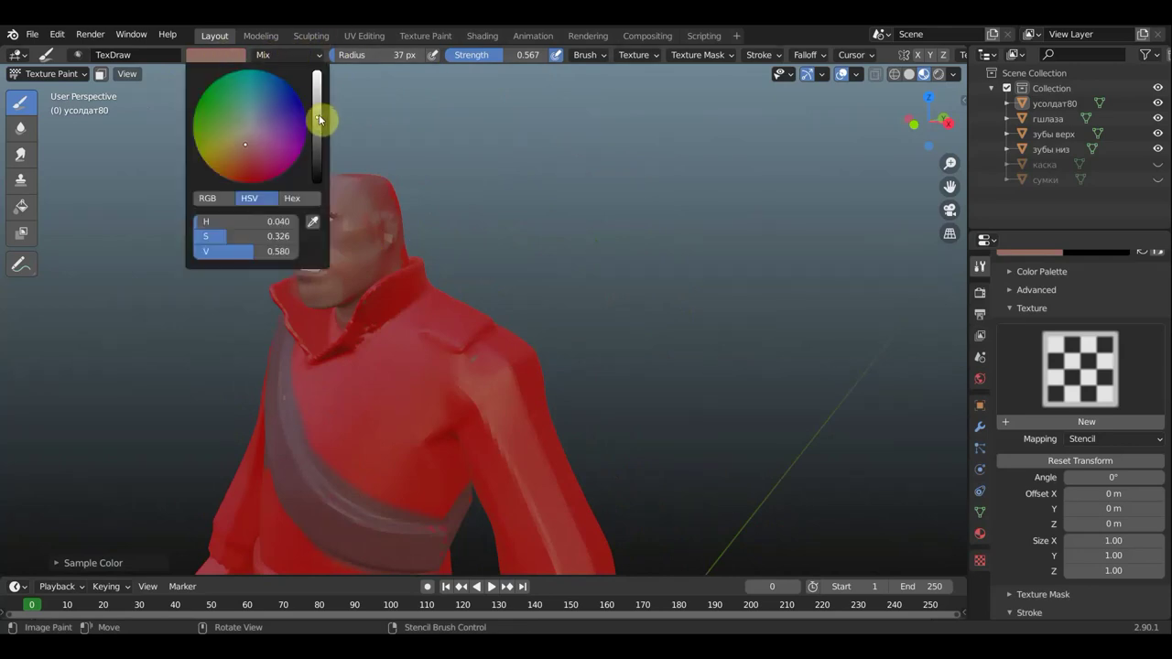
{"action": "left_click_drag", "start_coordinate": [317, 117], "coordinate": [317, 138]}
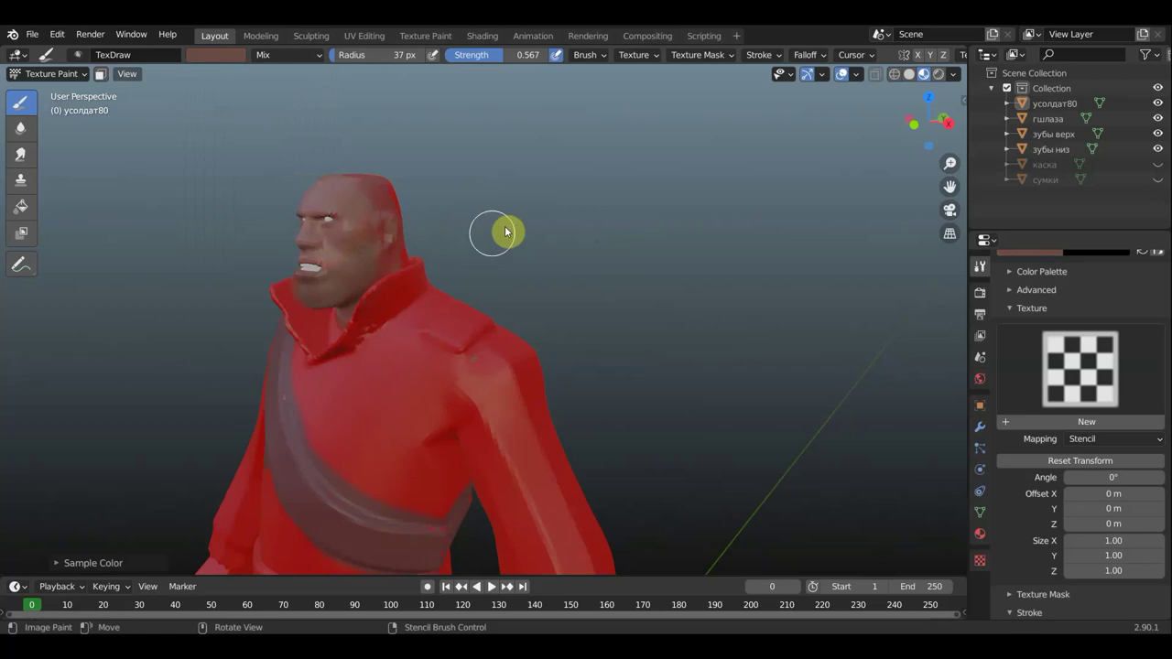
{"action": "middle_click_drag", "start_coordinate": [532, 234], "coordinate": [631, 221]}
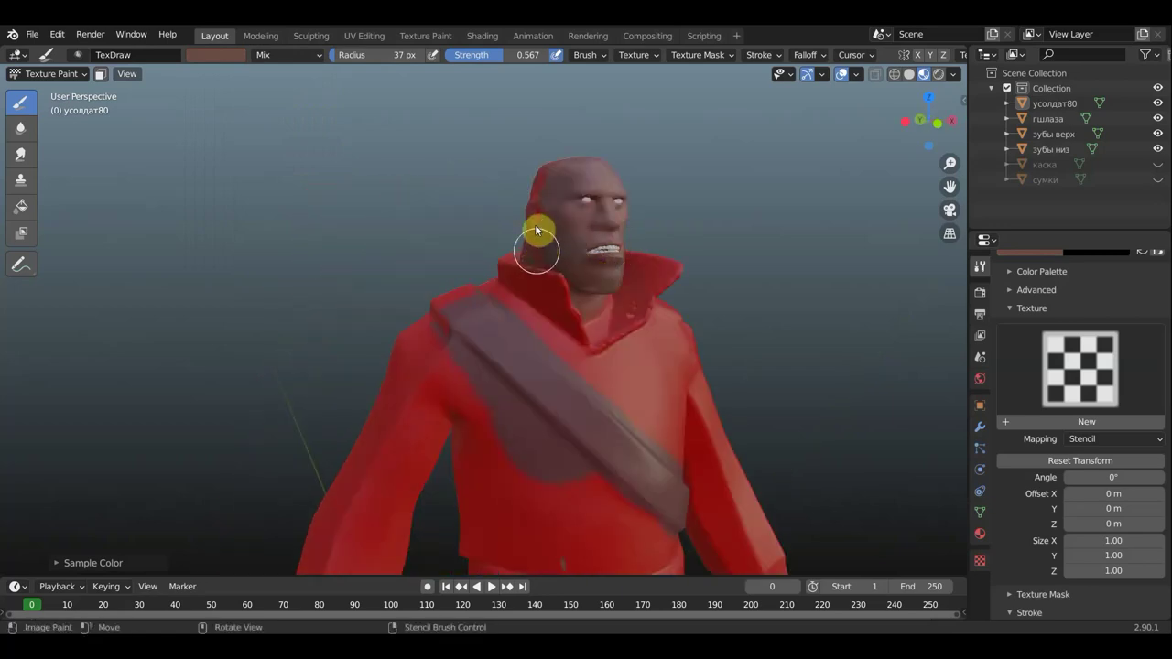
{"action": "middle_click_drag", "start_coordinate": [633, 233], "coordinate": [383, 265]}
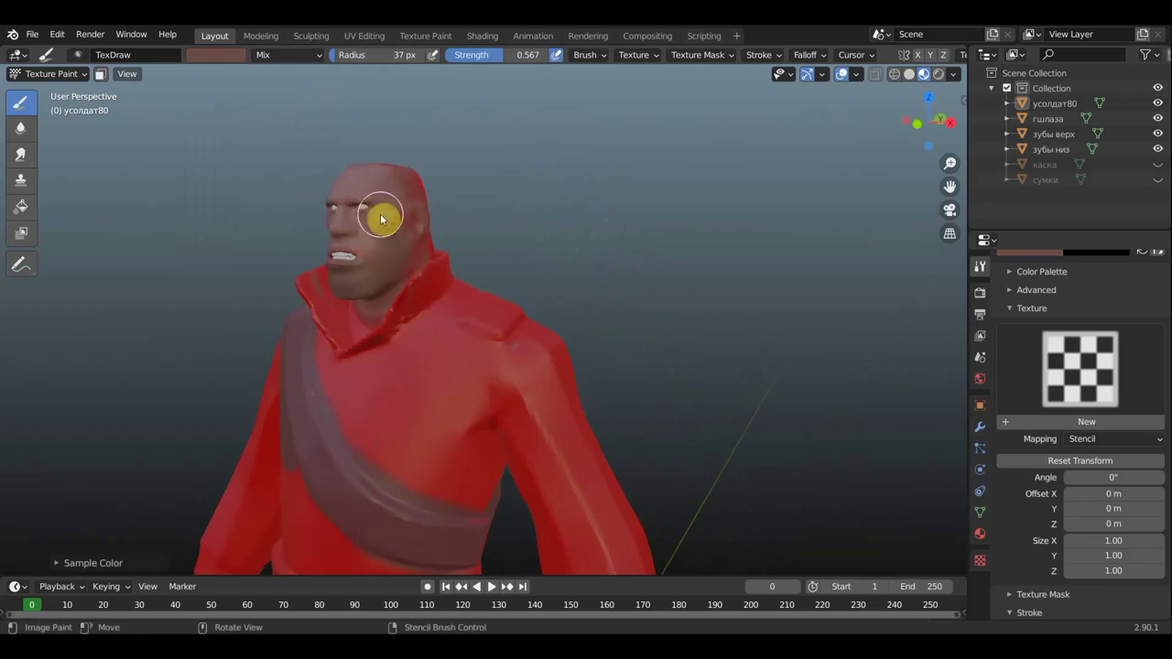
{"action": "scroll", "coordinate": [540, 246], "scroll_direction": "down", "scroll_amount": 4}
{"action": "mouse_move", "coordinate": [614, 268]}
{"action": "middle_mouse_down"}
{"action": "mouse_move", "coordinate": [653, 162]}
{"action": "mouse_move", "coordinate": [619, 243]}
{"action": "middle_mouse_up"}
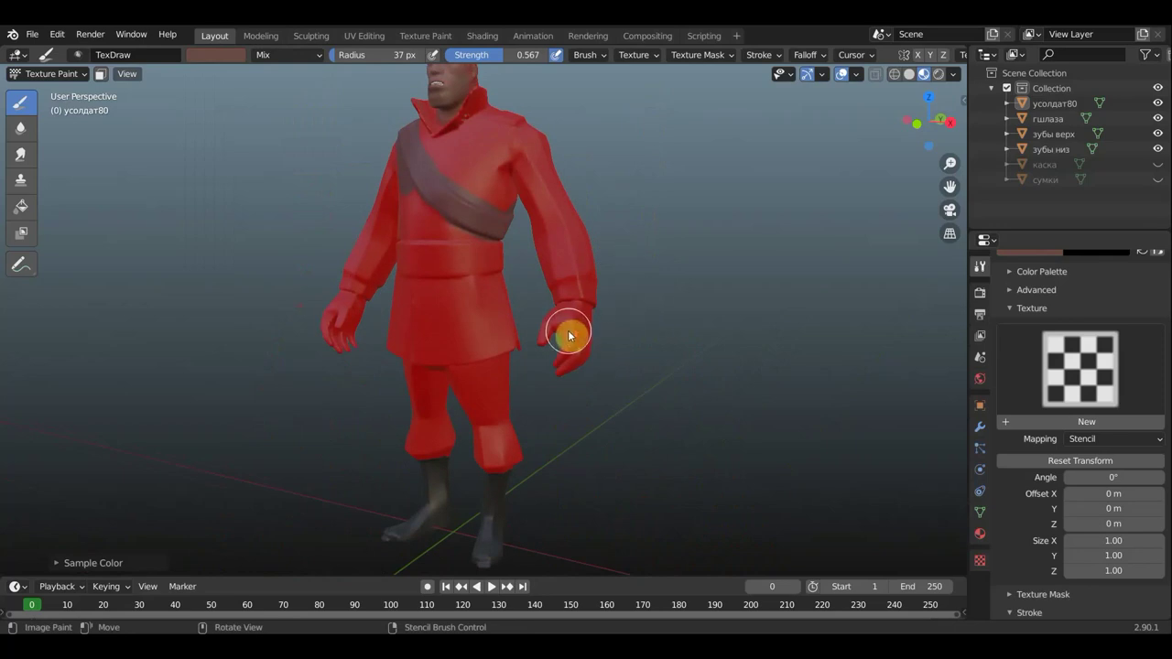
Paint the character's right hand in the darker skin tone from low front views.
{"action": "scroll", "coordinate": [585, 337], "scroll_direction": "up", "scroll_amount": 2}
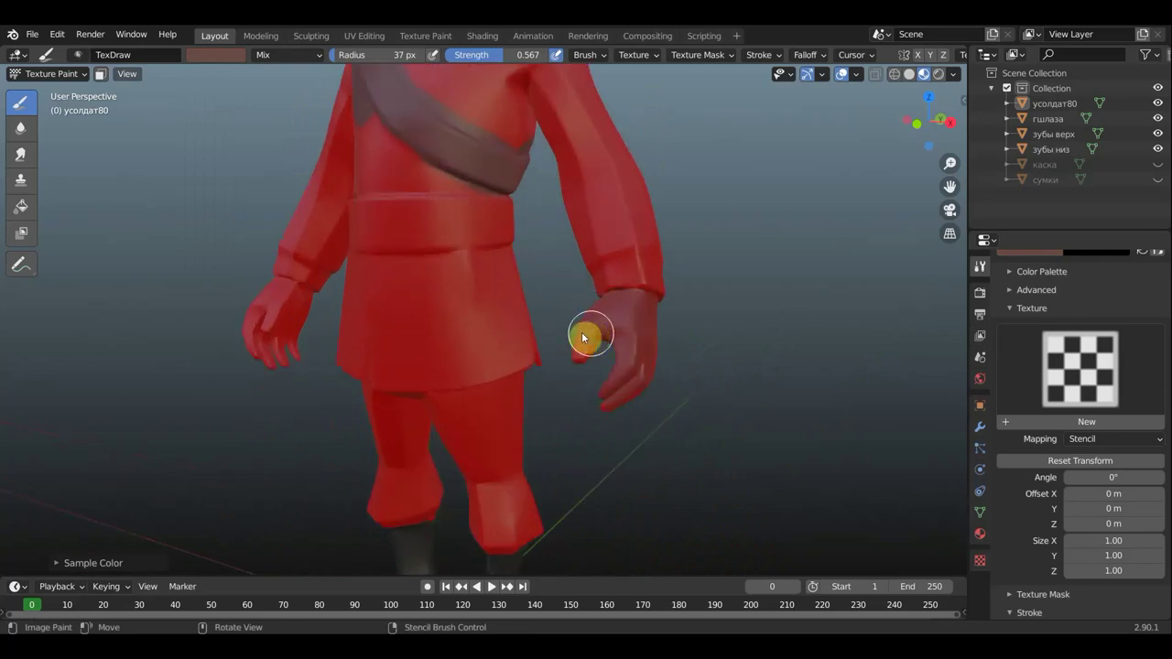
{"action": "scroll", "coordinate": [612, 335], "scroll_direction": "down", "scroll_amount": 1}
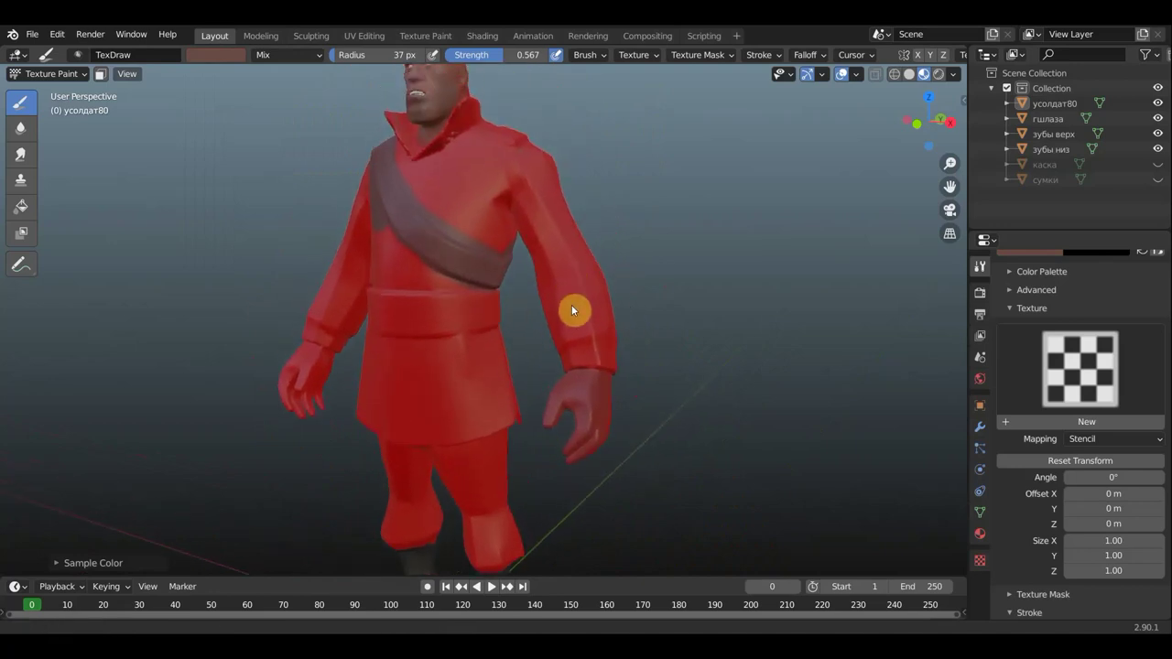
{"action": "middle_click_drag", "start_coordinate": [573, 227], "coordinate": [470, 173], "text": "shift"}
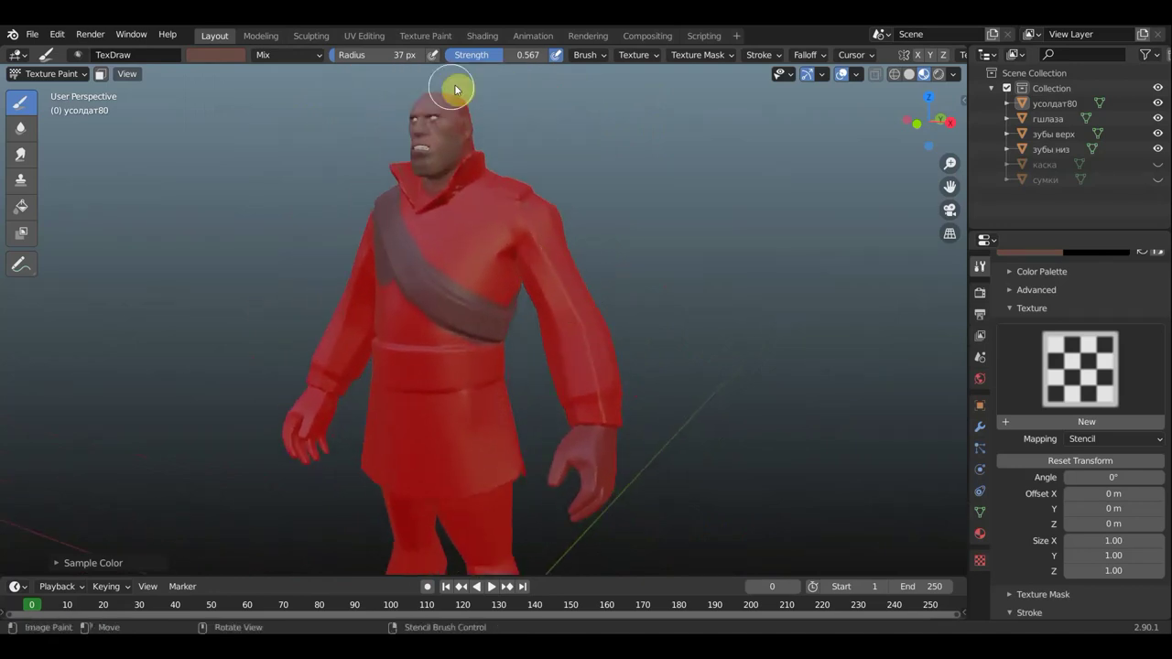
{"action": "middle_click_drag", "start_coordinate": [421, 100], "coordinate": [421, 223]}
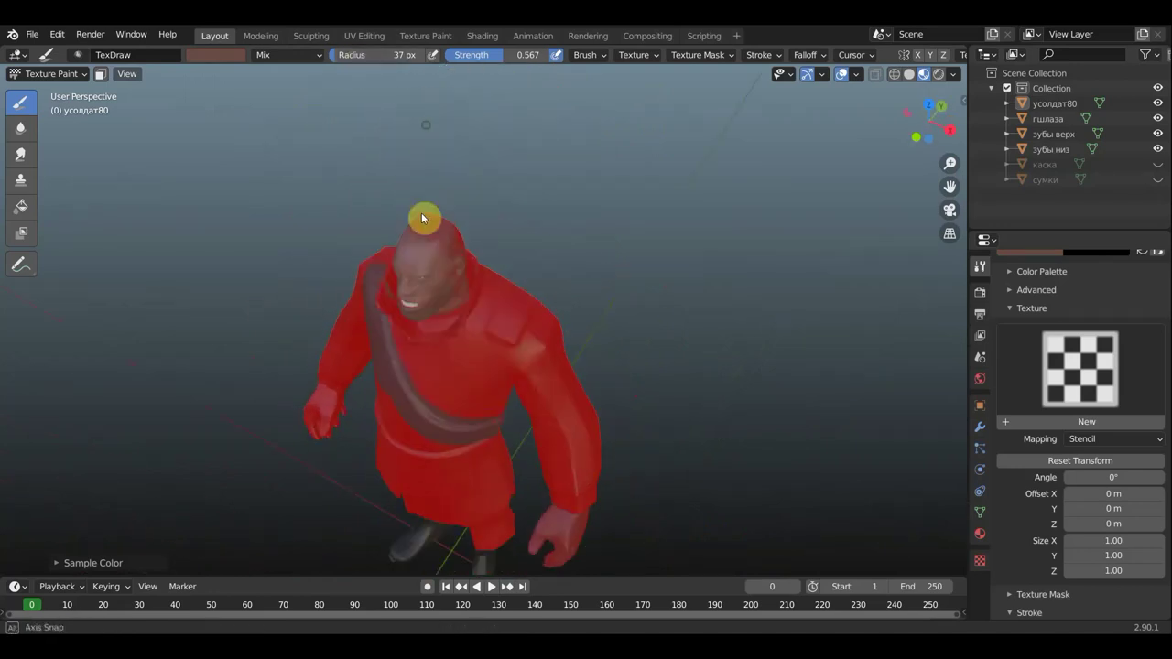
{"action": "scroll", "coordinate": [409, 253], "scroll_direction": "up", "scroll_amount": 2}
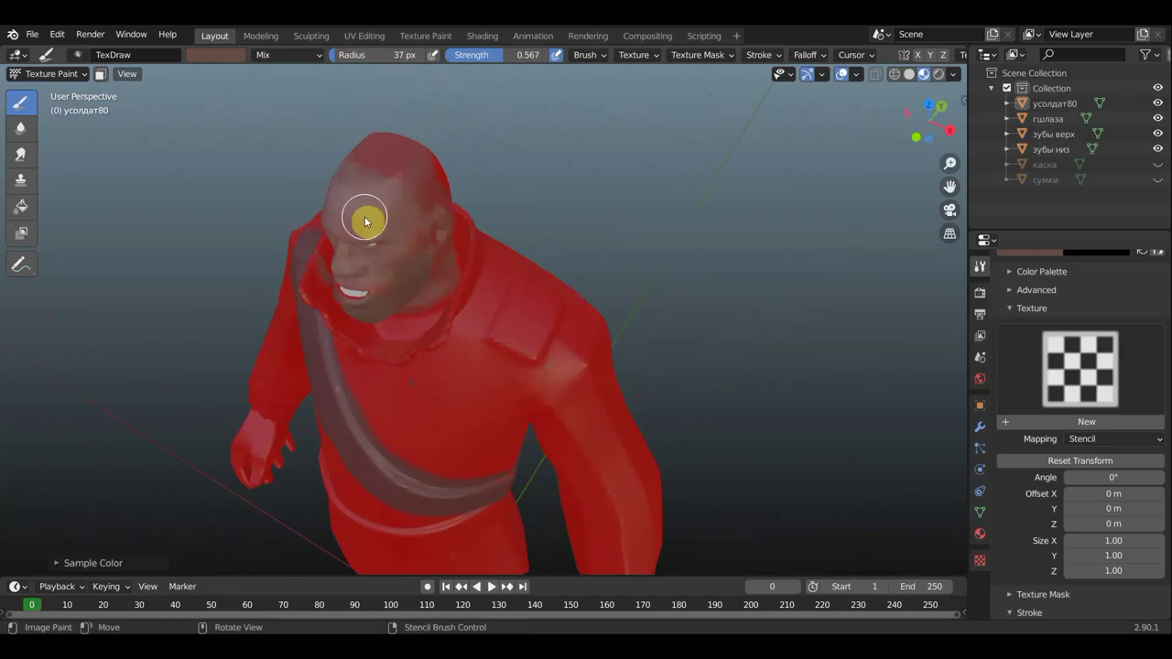
{"action": "mouse_move", "coordinate": [571, 269]}
{"action": "middle_mouse_down"}
{"action": "mouse_move", "coordinate": [592, 189]}
{"action": "mouse_move", "coordinate": [646, 320]}
{"action": "middle_mouse_up"}
{"action": "mouse_move", "coordinate": [646, 320]}
{"action": "left_mouse_down"}
{"action": "mouse_move", "coordinate": [613, 426]}
{"action": "mouse_move", "coordinate": [654, 409]}
{"action": "left_mouse_up"}
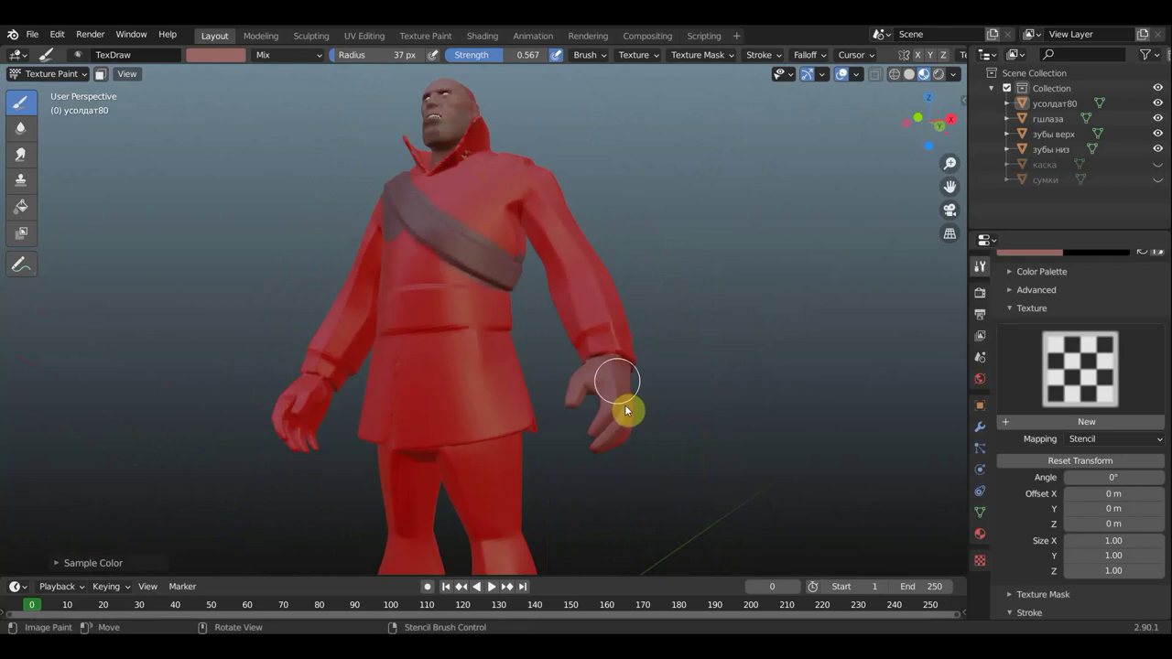
{"action": "middle_click_drag", "start_coordinate": [654, 410], "coordinate": [722, 403]}
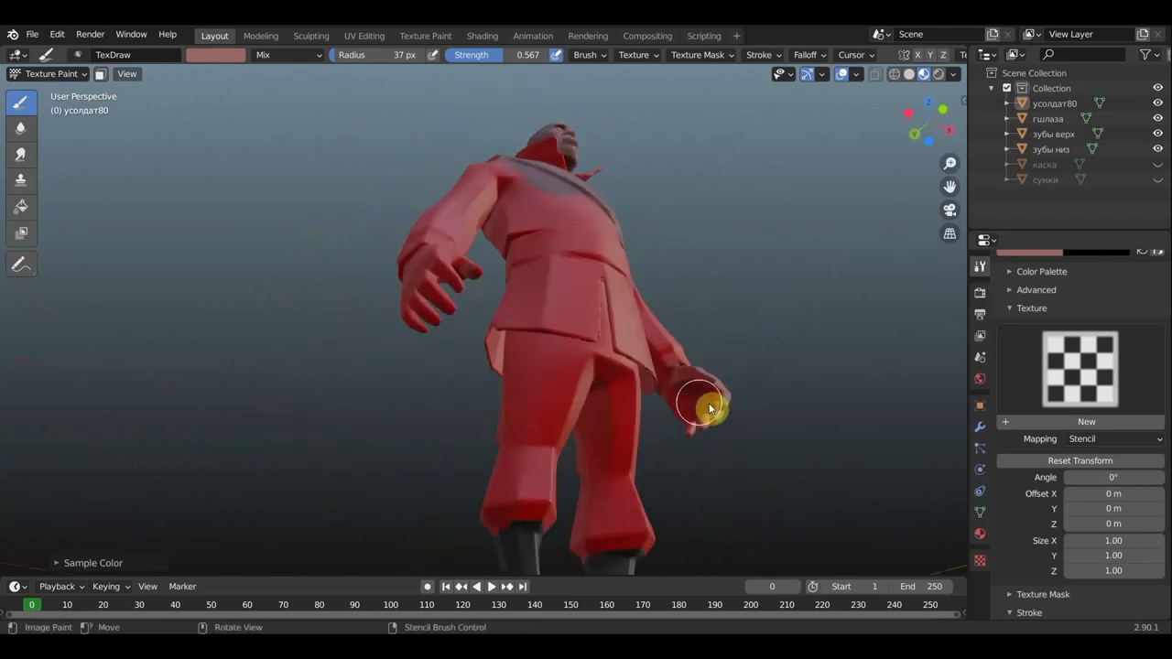
{"action": "left_click_drag", "start_coordinate": [696, 414], "coordinate": [694, 392]}
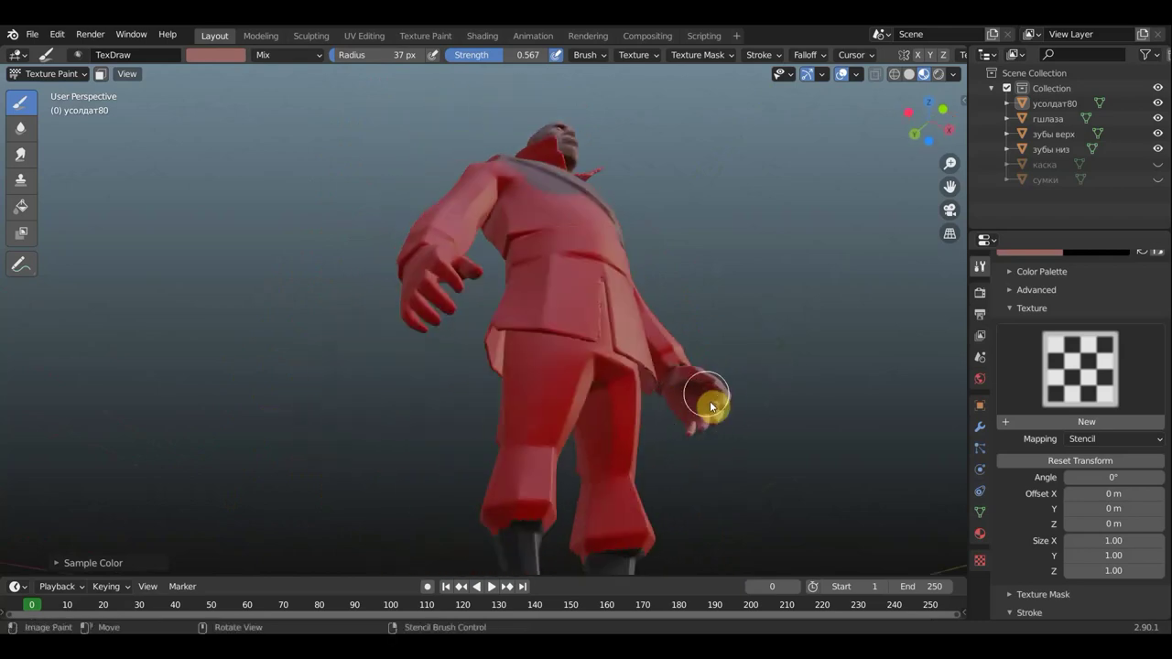
Continue painting the hand in skin tone from behind, ending on a close back view.
{"action": "middle_click_drag", "start_coordinate": [694, 392], "coordinate": [360, 437]}
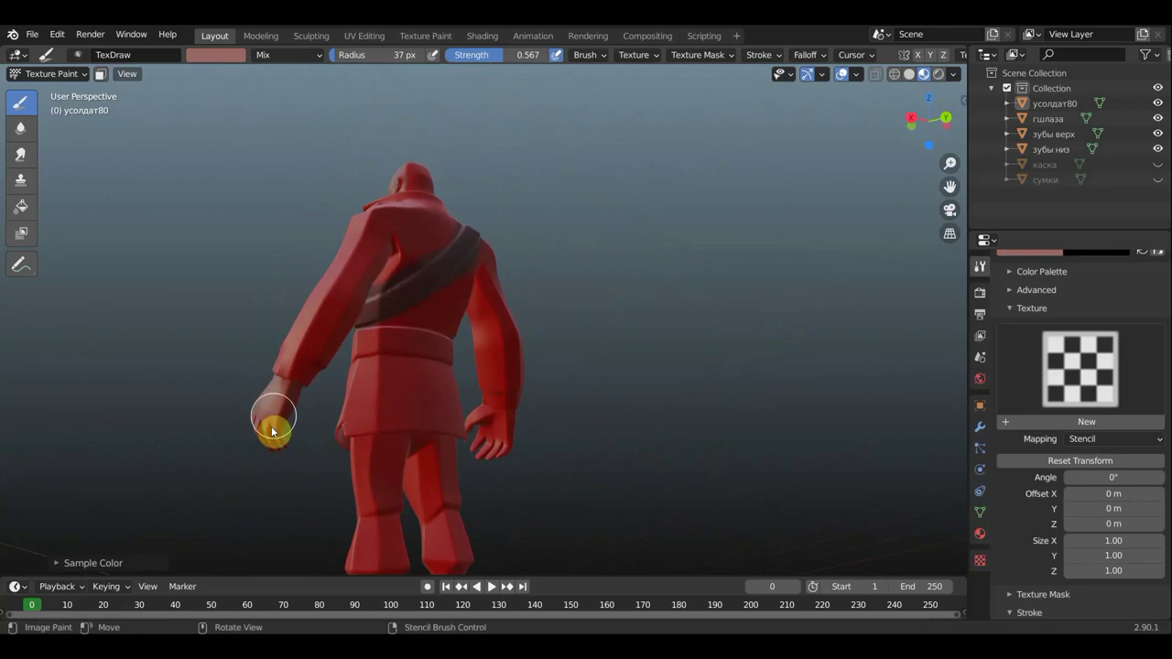
{"action": "left_click_drag", "start_coordinate": [272, 431], "coordinate": [270, 435]}
{"action": "mouse_move", "coordinate": [308, 415]}
{"action": "middle_mouse_down"}
{"action": "mouse_move", "coordinate": [241, 426]}
{"action": "mouse_move", "coordinate": [479, 282]}
{"action": "mouse_move", "coordinate": [720, 288]}
{"action": "mouse_move", "coordinate": [845, 309]}
{"action": "mouse_move", "coordinate": [538, 249]}
{"action": "middle_mouse_up"}
{"action": "scroll", "coordinate": [487, 279], "scroll_direction": "up", "scroll_amount": 2}
{"action": "scroll", "coordinate": [491, 227], "scroll_direction": "down", "scroll_amount": 1}
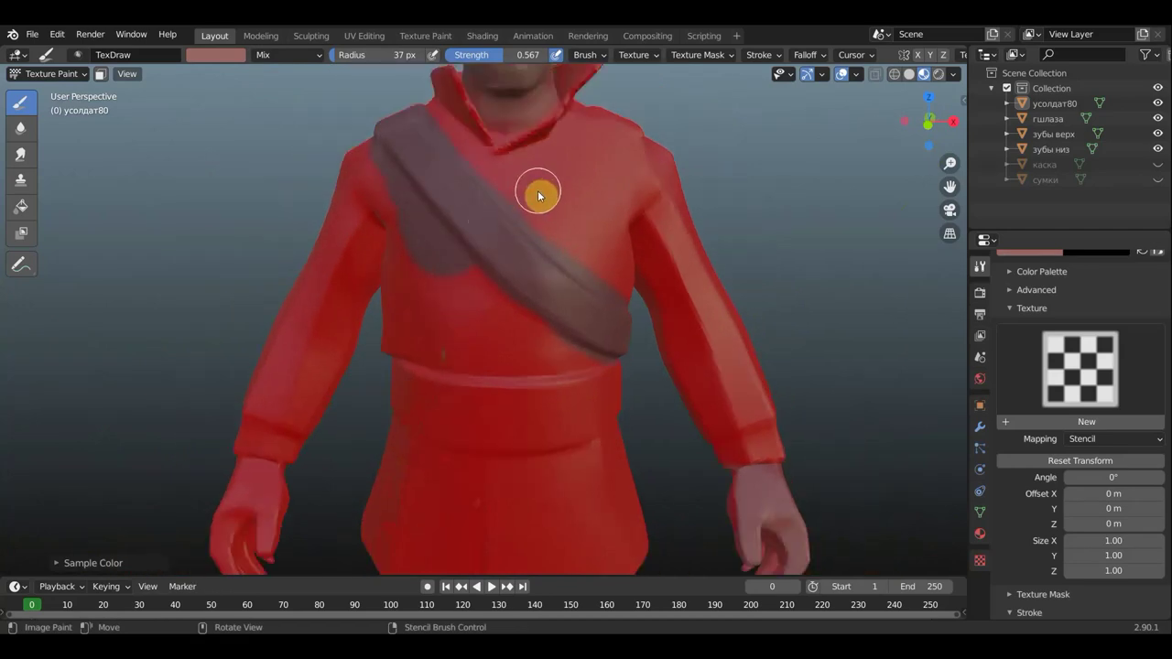
Sample the coat's bright red and display the Material.003/Material.004 texture slots and brush settings.
{"action": "key", "text": "s"}
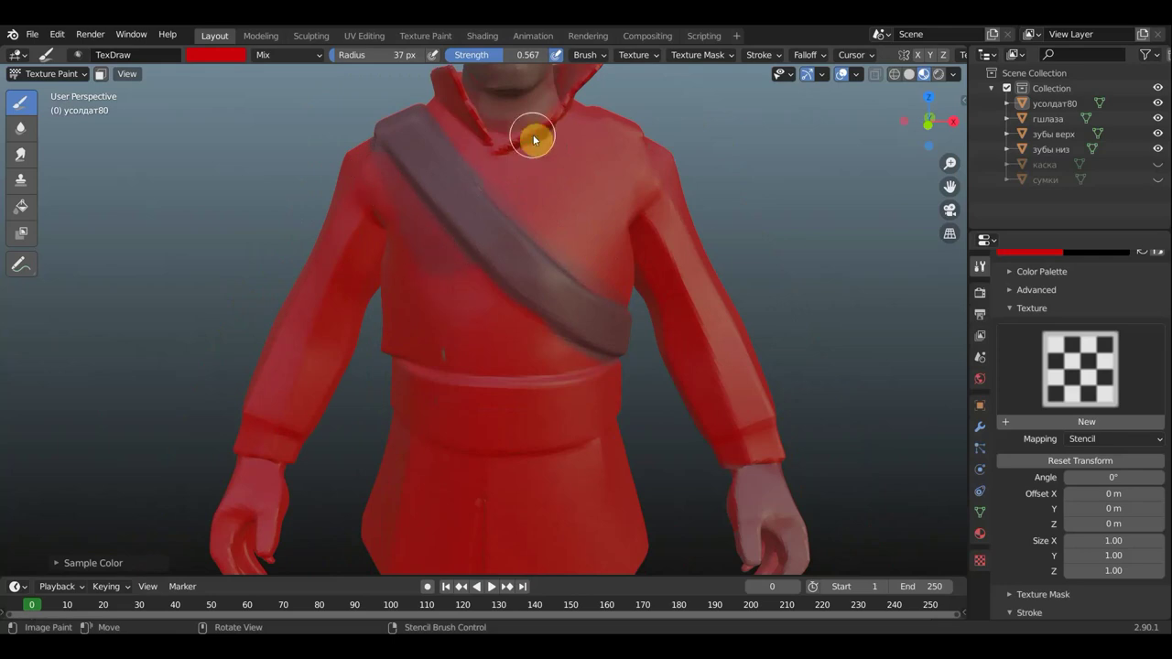
{"action": "left_click", "coordinate": [980, 562]}
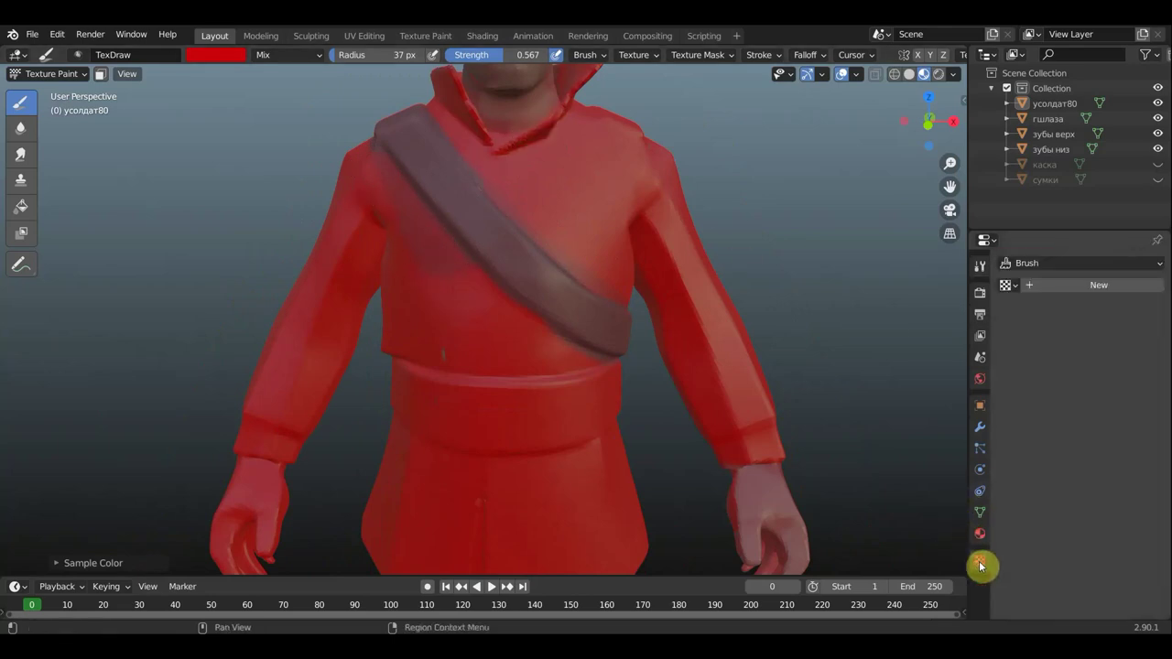
{"action": "left_click", "coordinate": [980, 268]}
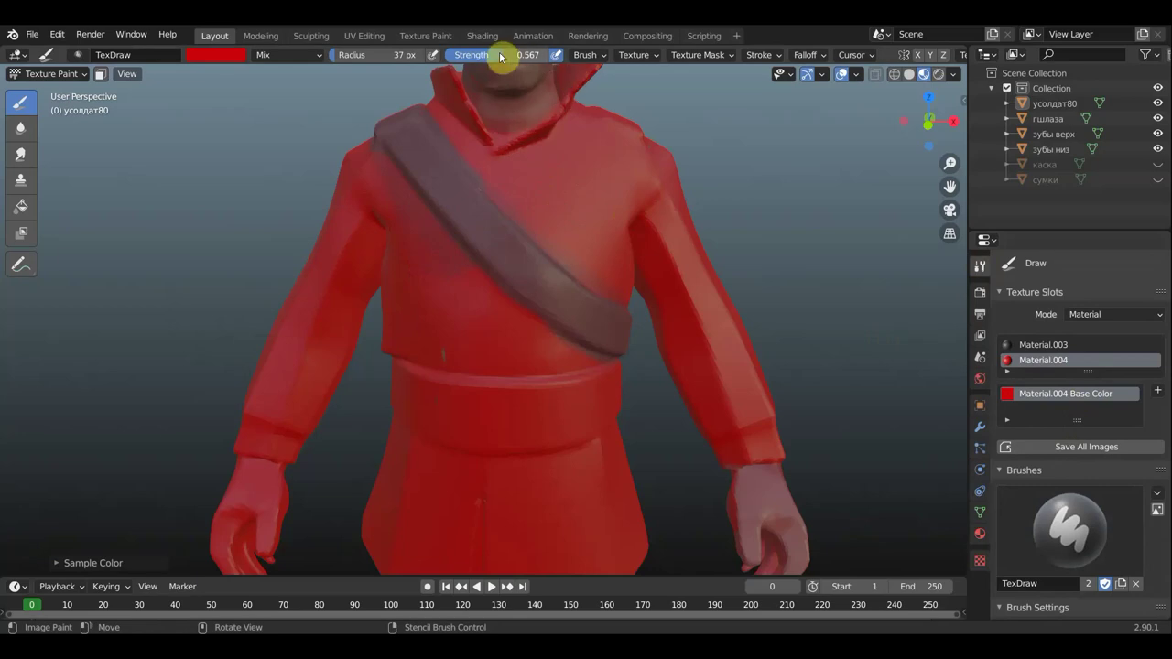
{"action": "left_click_drag", "start_coordinate": [513, 54], "coordinate": [518, 54]}
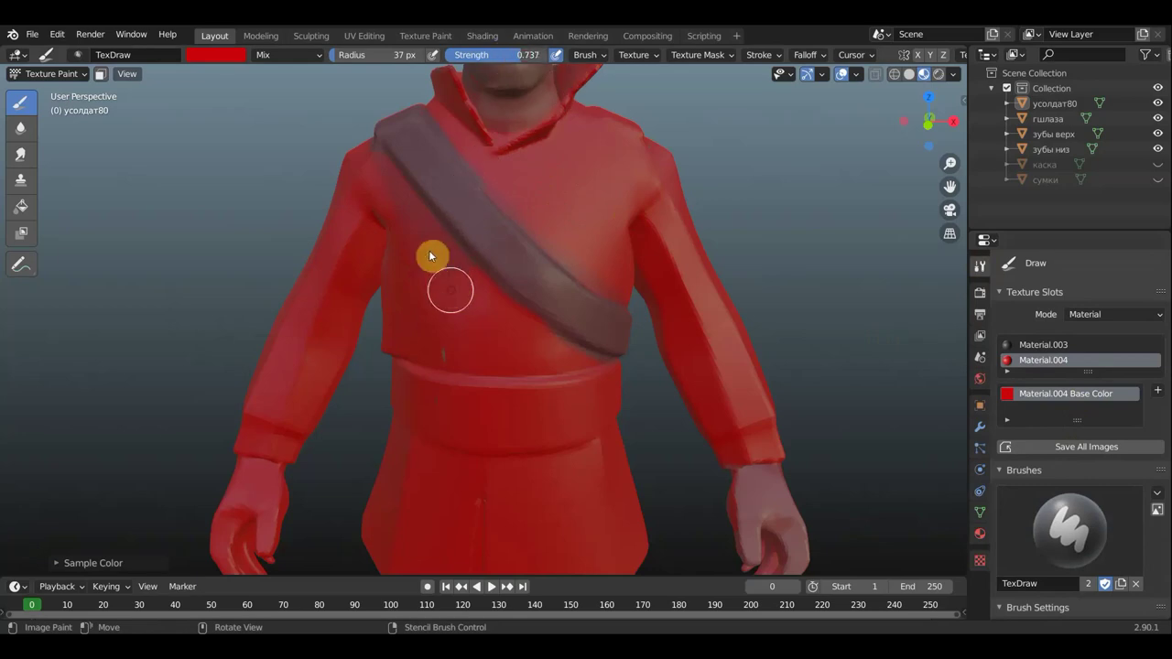
{"action": "mouse_move", "coordinate": [371, 176]}
{"action": "left_mouse_down"}
{"action": "mouse_move", "coordinate": [473, 303]}
{"action": "mouse_move", "coordinate": [385, 220]}
{"action": "mouse_move", "coordinate": [350, 170]}
{"action": "mouse_move", "coordinate": [369, 168]}
{"action": "left_mouse_up"}
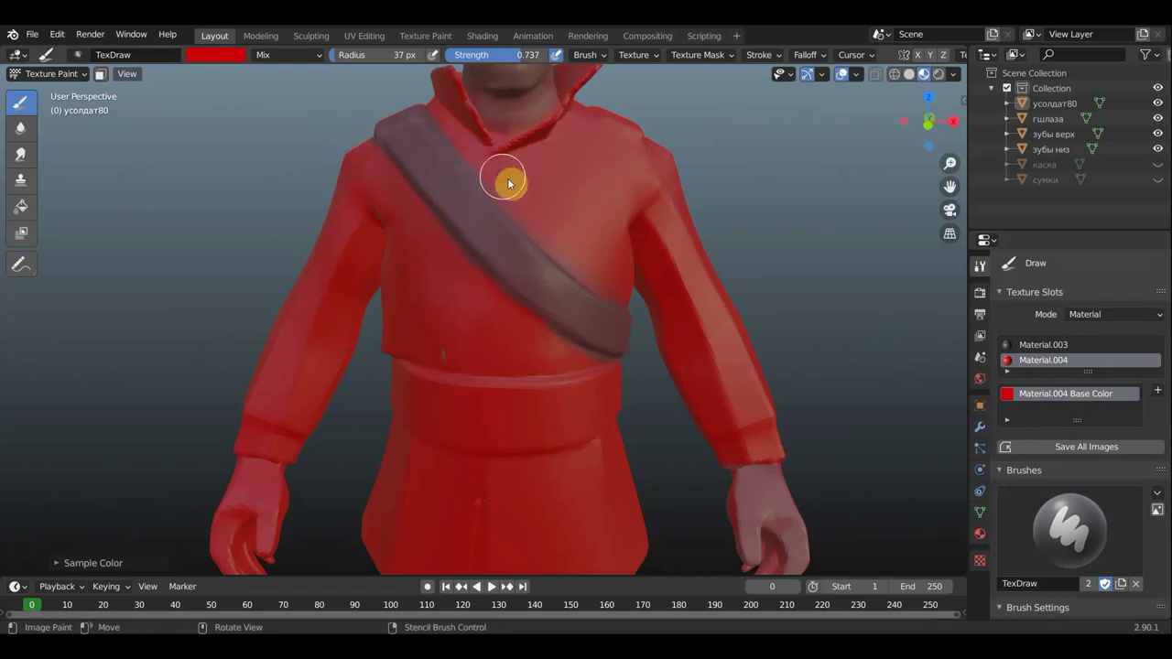
{"action": "mouse_move", "coordinate": [509, 184]}
{"action": "left_mouse_down"}
{"action": "mouse_move", "coordinate": [609, 279]}
{"action": "mouse_move", "coordinate": [648, 293]}
{"action": "mouse_move", "coordinate": [622, 393]}
{"action": "mouse_move", "coordinate": [603, 381]}
{"action": "left_mouse_up"}
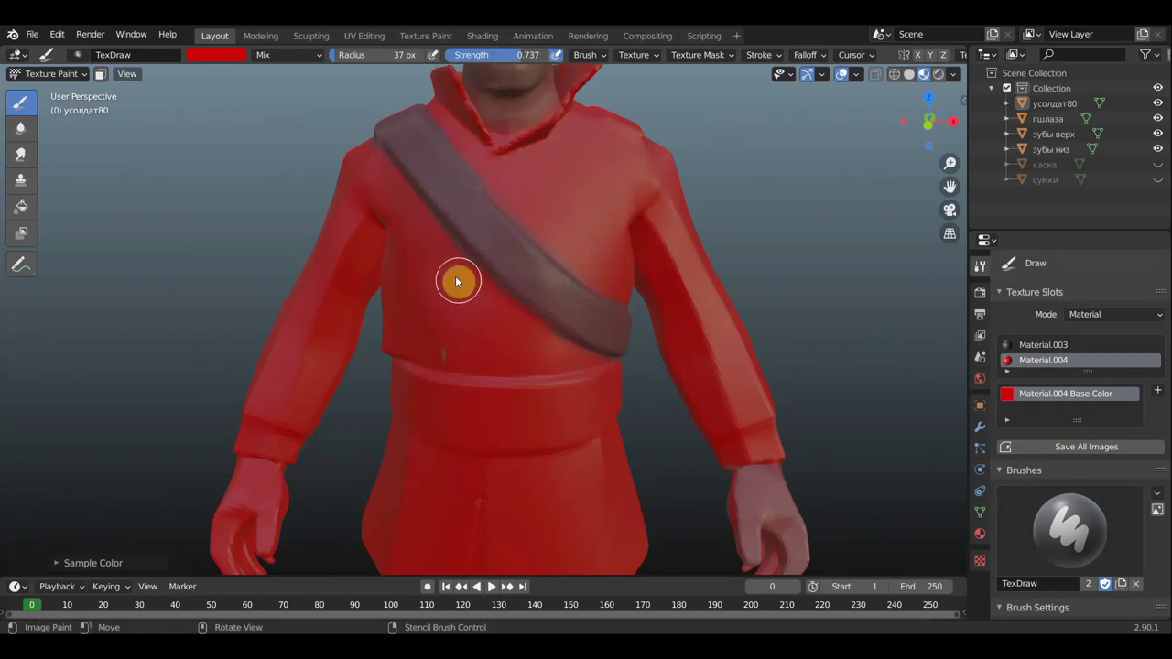
{"action": "mouse_move", "coordinate": [455, 281]}
{"action": "left_mouse_down"}
{"action": "mouse_move", "coordinate": [442, 259]}
{"action": "mouse_move", "coordinate": [418, 253]}
{"action": "left_mouse_up"}
{"action": "scroll", "coordinate": [418, 254], "scroll_direction": "down", "scroll_amount": 5}
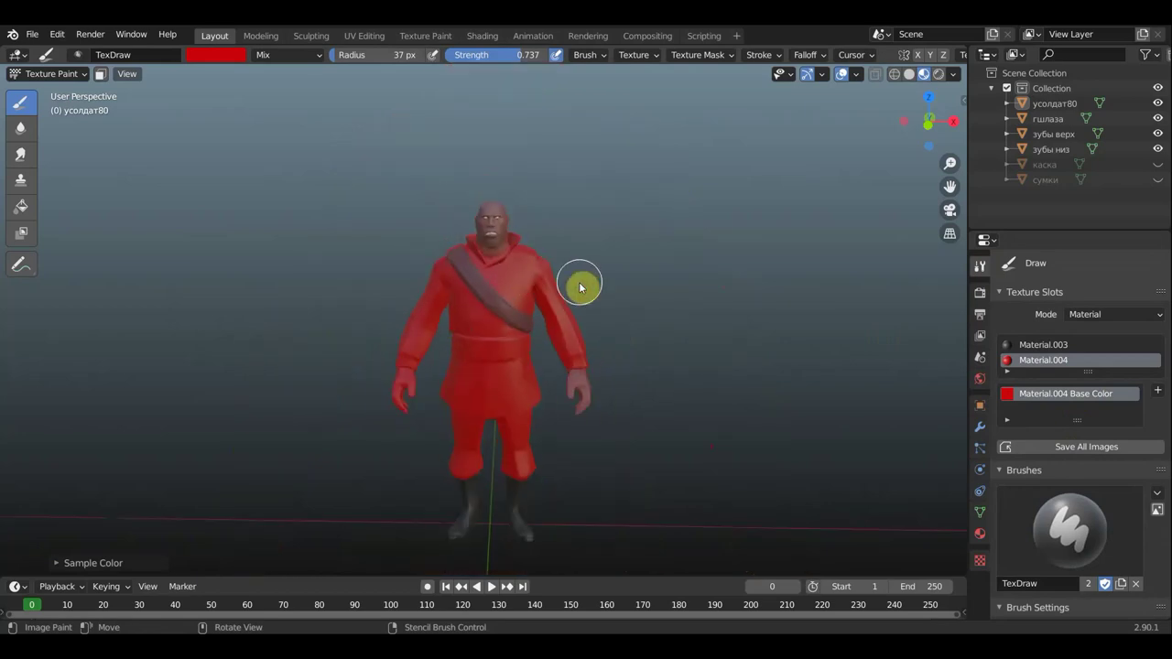
{"action": "middle_click_drag", "start_coordinate": [579, 288], "coordinate": [665, 288]}
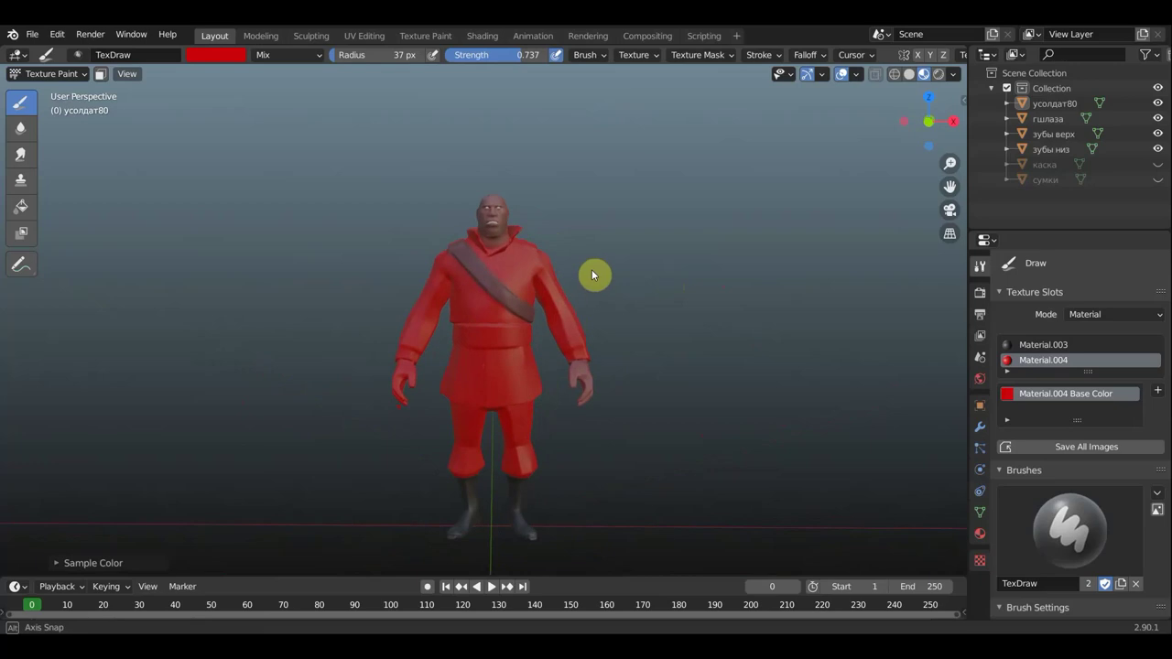
{"action": "scroll", "coordinate": [590, 279], "scroll_direction": "up", "scroll_amount": 3}
{"action": "mouse_move", "coordinate": [591, 281]}
{"action": "middle_mouse_down"}
{"action": "mouse_move", "coordinate": [581, 296]}
{"action": "mouse_move", "coordinate": [586, 283]}
{"action": "middle_mouse_up"}
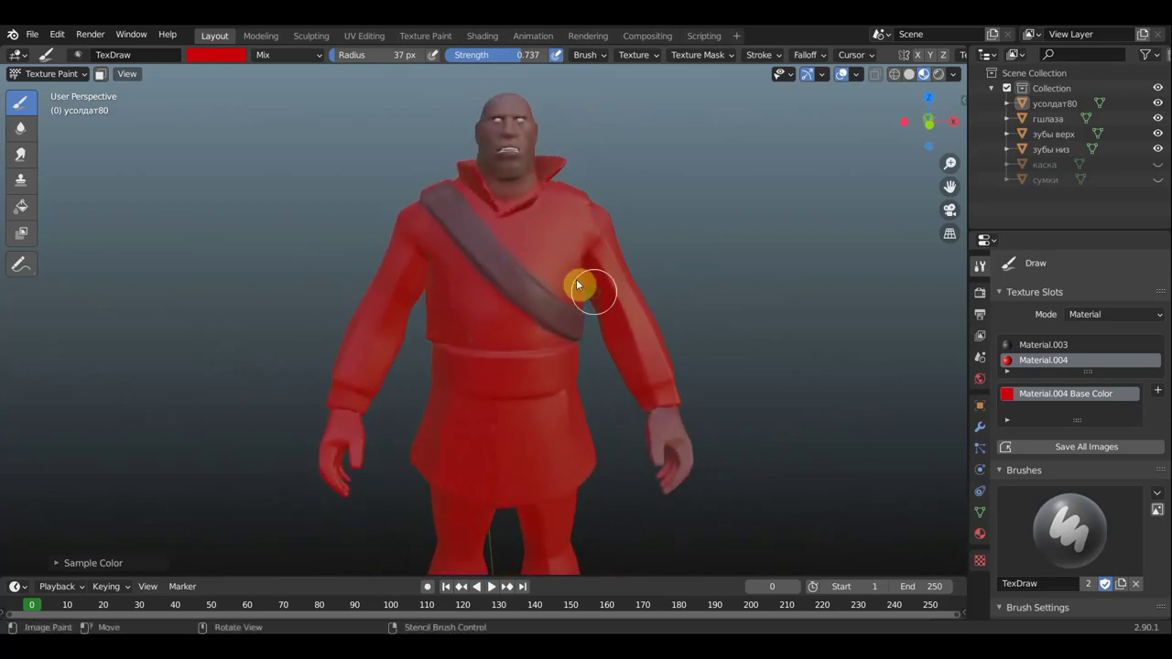
Set the brush to a light-mid grey at strength 0.281.
{"action": "left_click", "coordinate": [222, 57]}
{"action": "left_click_drag", "start_coordinate": [262, 131], "coordinate": [252, 124]}
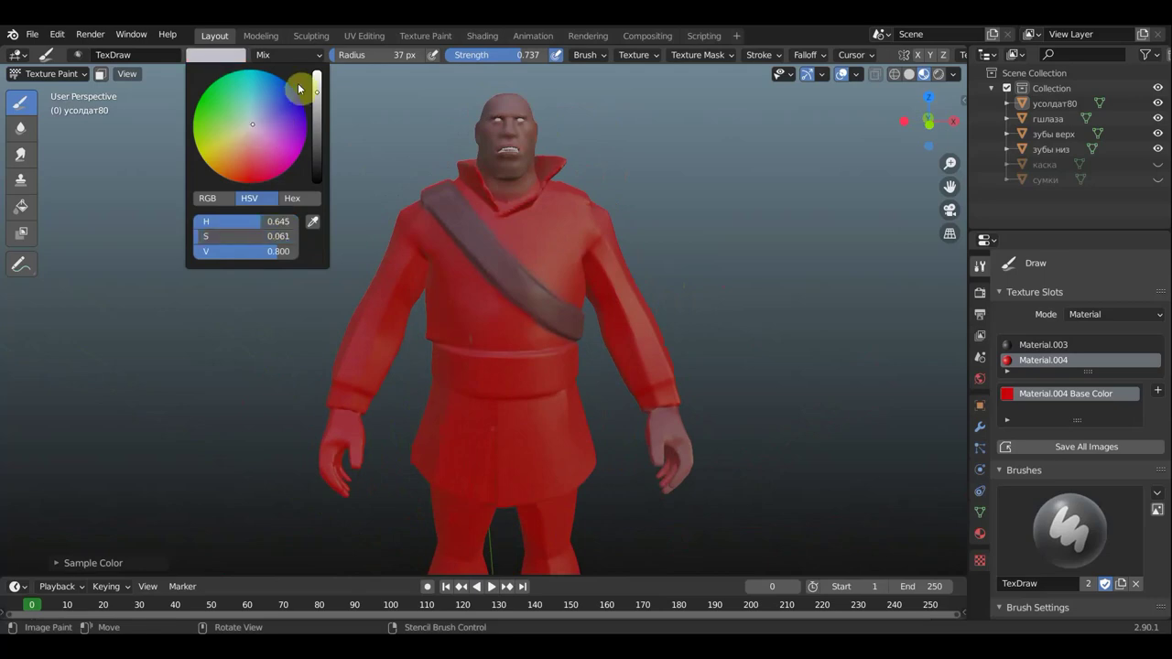
{"action": "left_click_drag", "start_coordinate": [317, 89], "coordinate": [317, 114]}
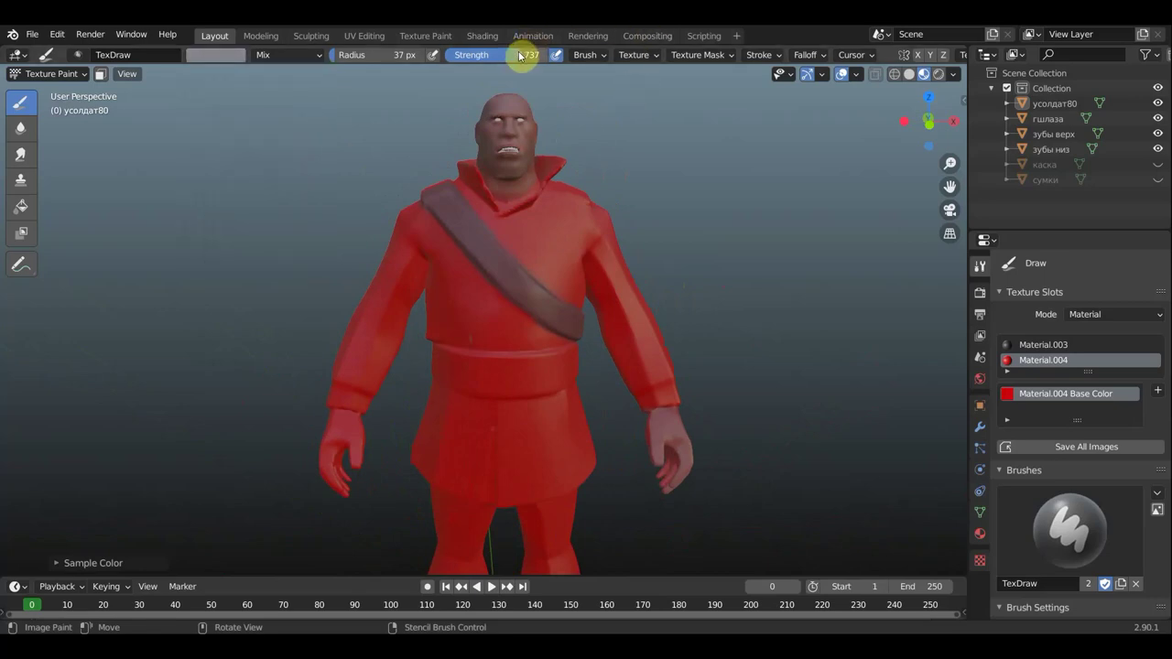
{"action": "left_click_drag", "start_coordinate": [498, 55], "coordinate": [505, 55]}
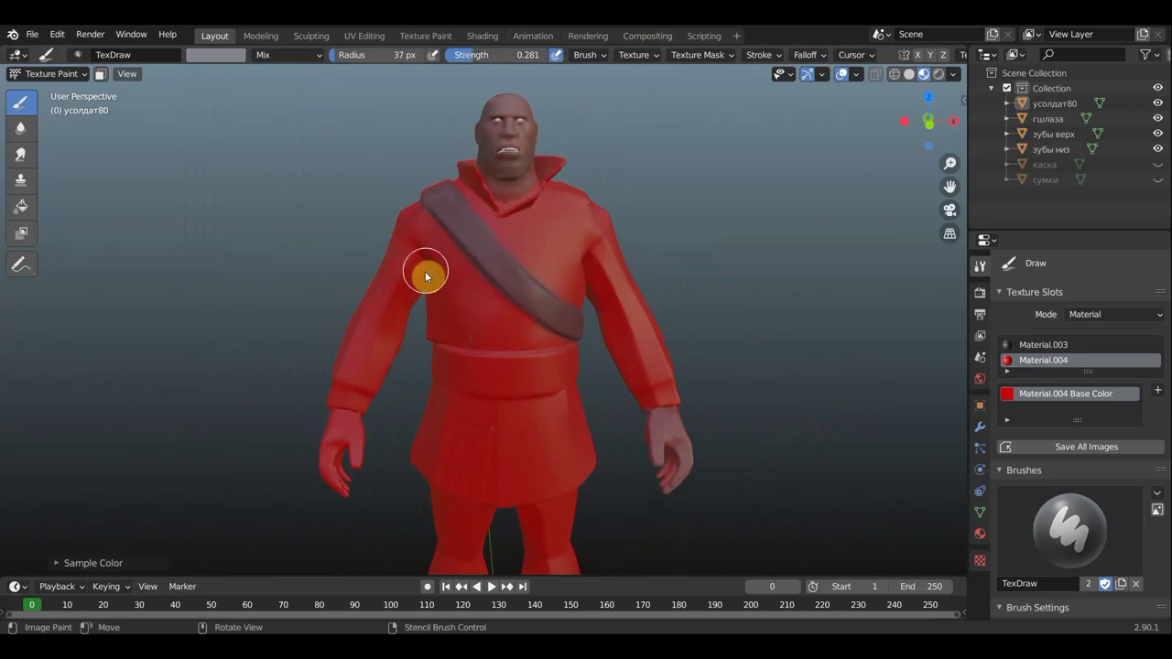
Paint pale grey highlights on the left arm, shoulder and back collar.
{"action": "left_click_drag", "start_coordinate": [413, 299], "coordinate": [423, 272]}
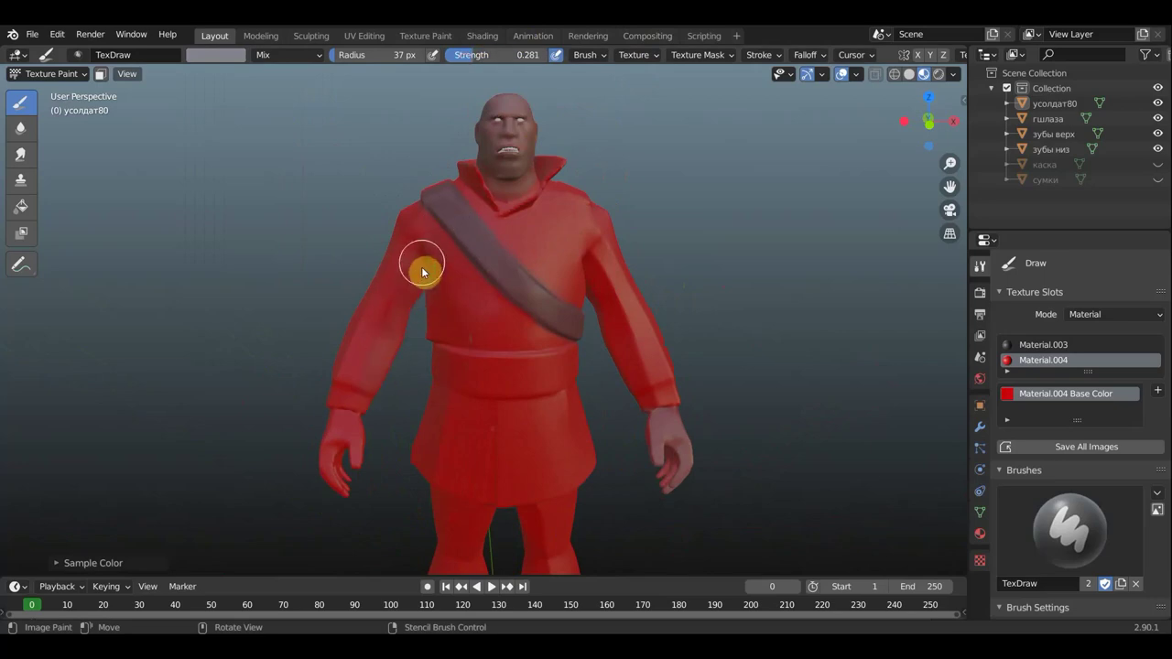
{"action": "left_click_drag", "start_coordinate": [597, 299], "coordinate": [615, 357]}
{"action": "mouse_move", "coordinate": [729, 285]}
{"action": "middle_mouse_down"}
{"action": "mouse_move", "coordinate": [482, 296]}
{"action": "mouse_move", "coordinate": [427, 259]}
{"action": "middle_mouse_up"}
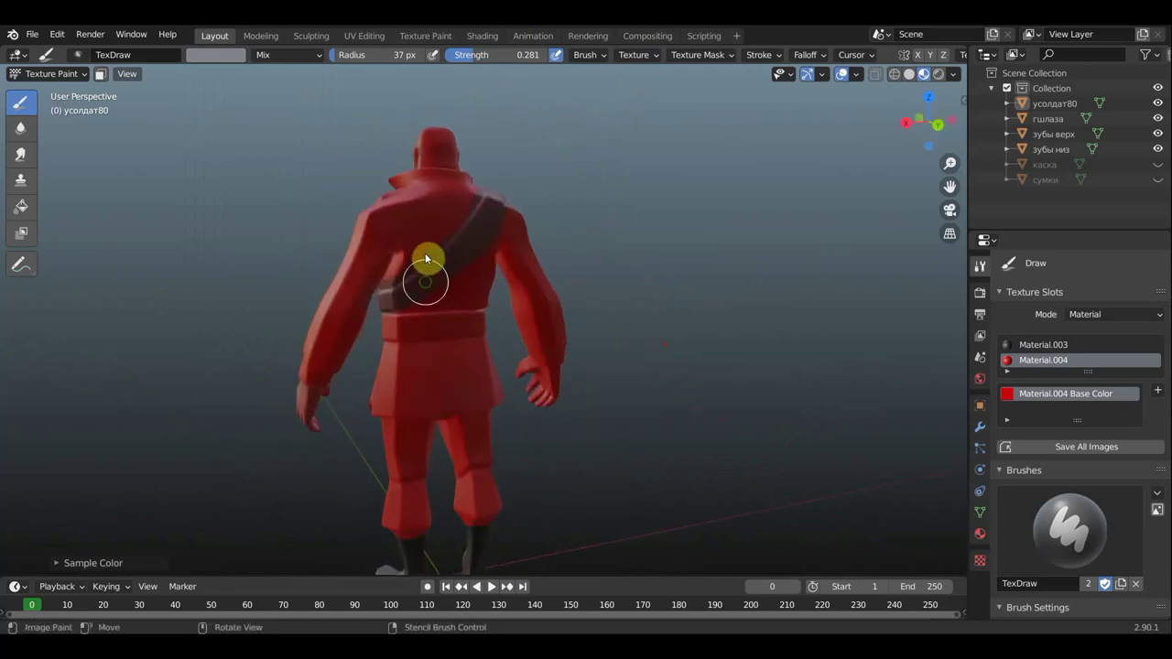
{"action": "mouse_move", "coordinate": [449, 198]}
{"action": "left_mouse_down"}
{"action": "mouse_move", "coordinate": [395, 178]}
{"action": "mouse_move", "coordinate": [440, 176]}
{"action": "left_mouse_up"}
{"action": "mouse_move", "coordinate": [423, 259]}
{"action": "middle_mouse_down"}
{"action": "mouse_move", "coordinate": [721, 303]}
{"action": "mouse_move", "coordinate": [489, 244]}
{"action": "middle_mouse_up"}
{"action": "left_click_drag", "start_coordinate": [481, 225], "coordinate": [472, 263]}
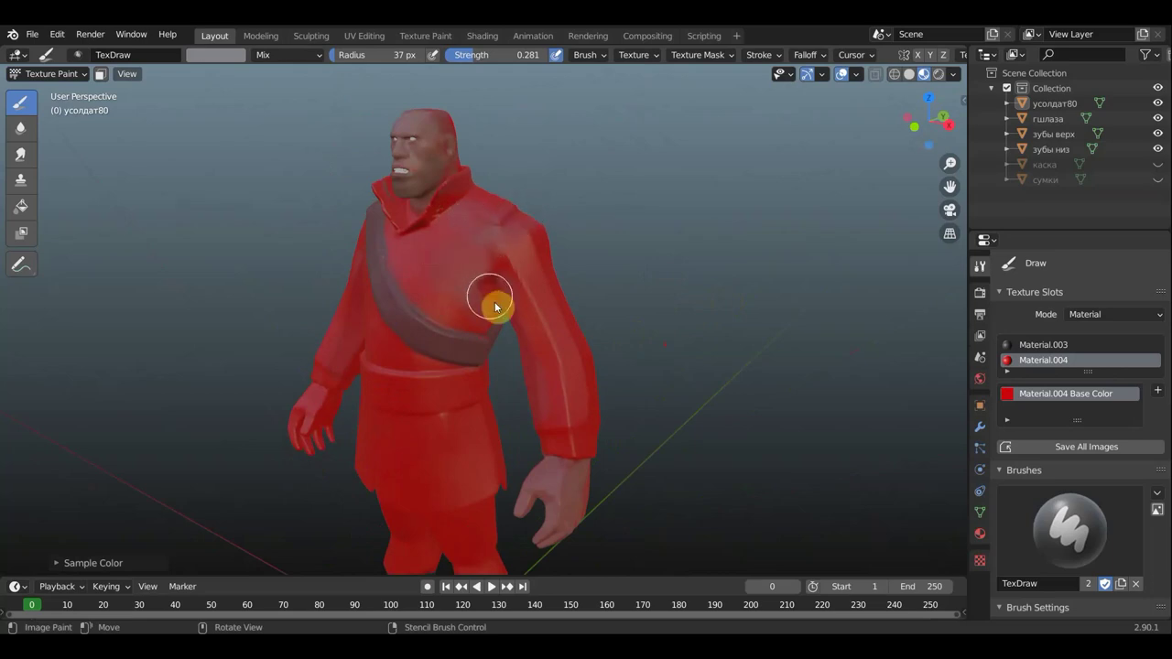
Add grey highlights across the chest, up to the collar and over the shoulder.
{"action": "mouse_move", "coordinate": [495, 308]}
{"action": "left_mouse_down"}
{"action": "mouse_move", "coordinate": [410, 241]}
{"action": "mouse_move", "coordinate": [418, 254]}
{"action": "left_mouse_up"}
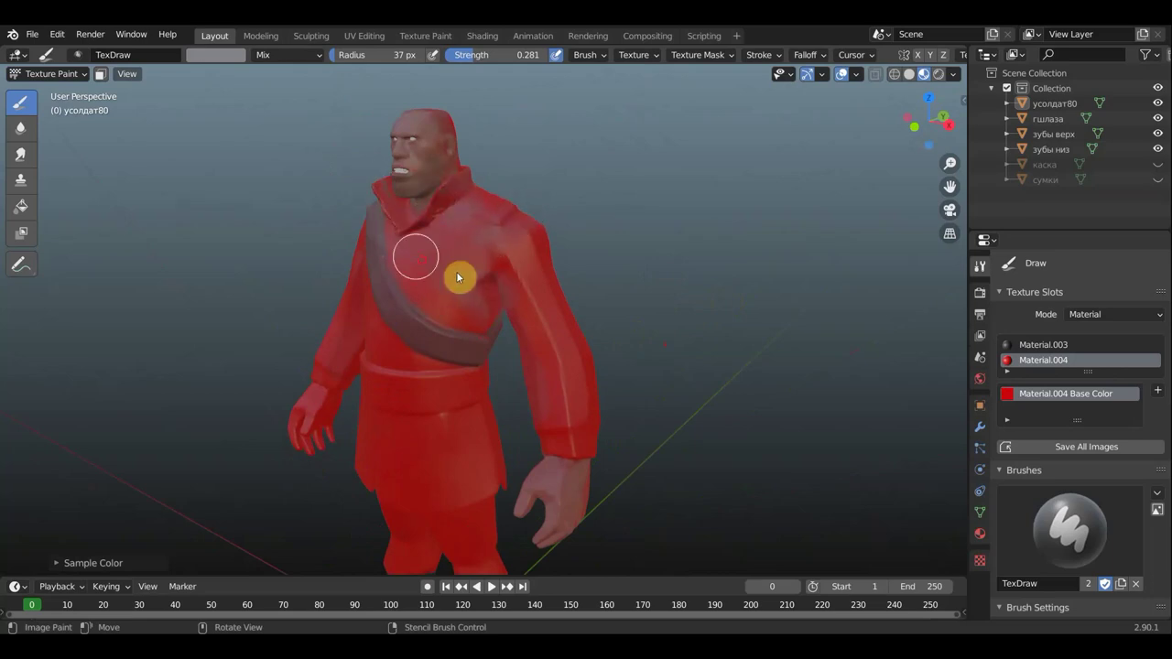
{"action": "middle_click_drag", "start_coordinate": [418, 254], "coordinate": [562, 277]}
{"action": "left_click_drag", "start_coordinate": [562, 278], "coordinate": [484, 249]}
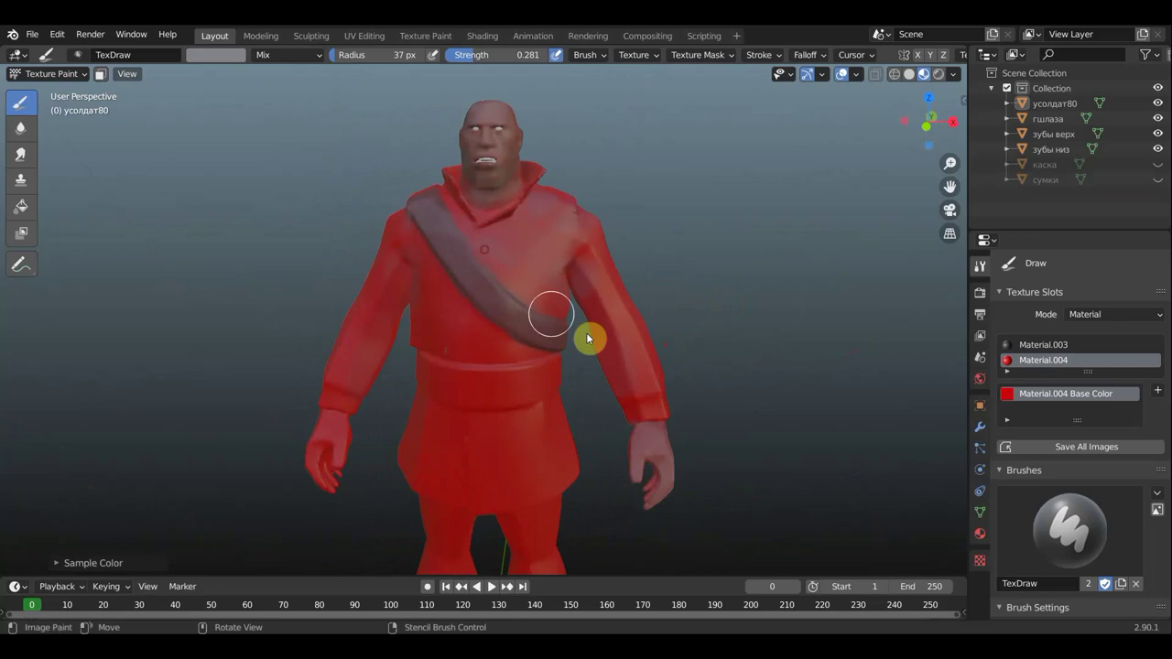
{"action": "scroll", "coordinate": [624, 342], "scroll_direction": "down", "scroll_amount": 3}
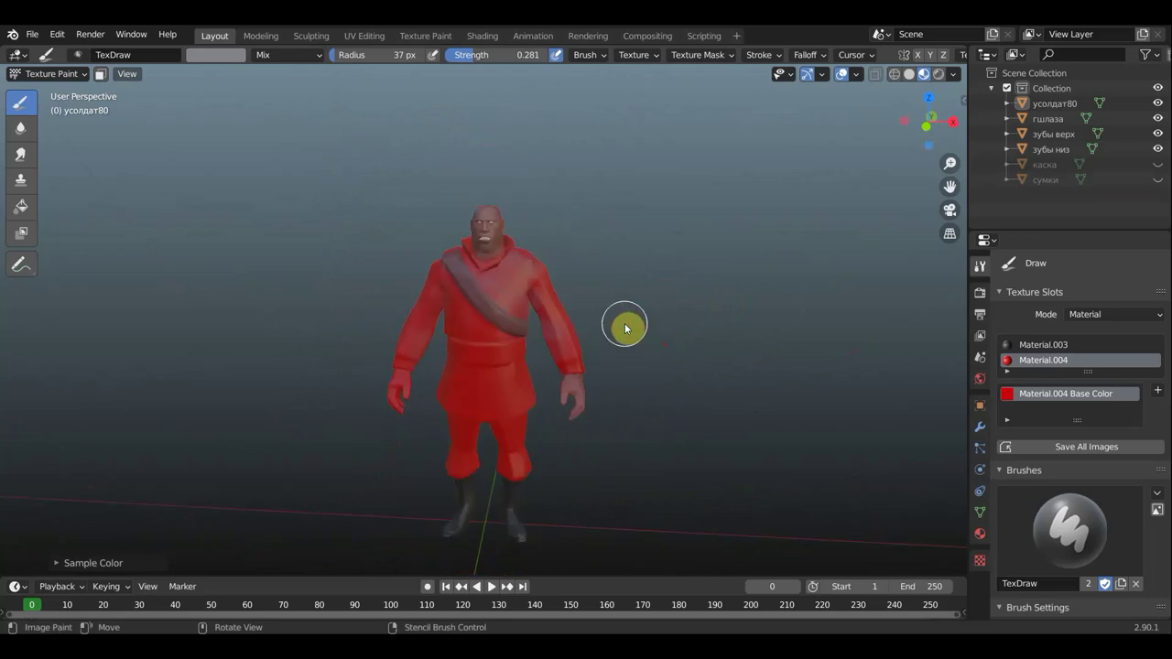
{"action": "mouse_move", "coordinate": [626, 330]}
{"action": "left_mouse_down"}
{"action": "mouse_move", "coordinate": [334, 155]}
{"action": "mouse_move", "coordinate": [364, 141]}
{"action": "mouse_move", "coordinate": [221, 95]}
{"action": "left_mouse_up"}
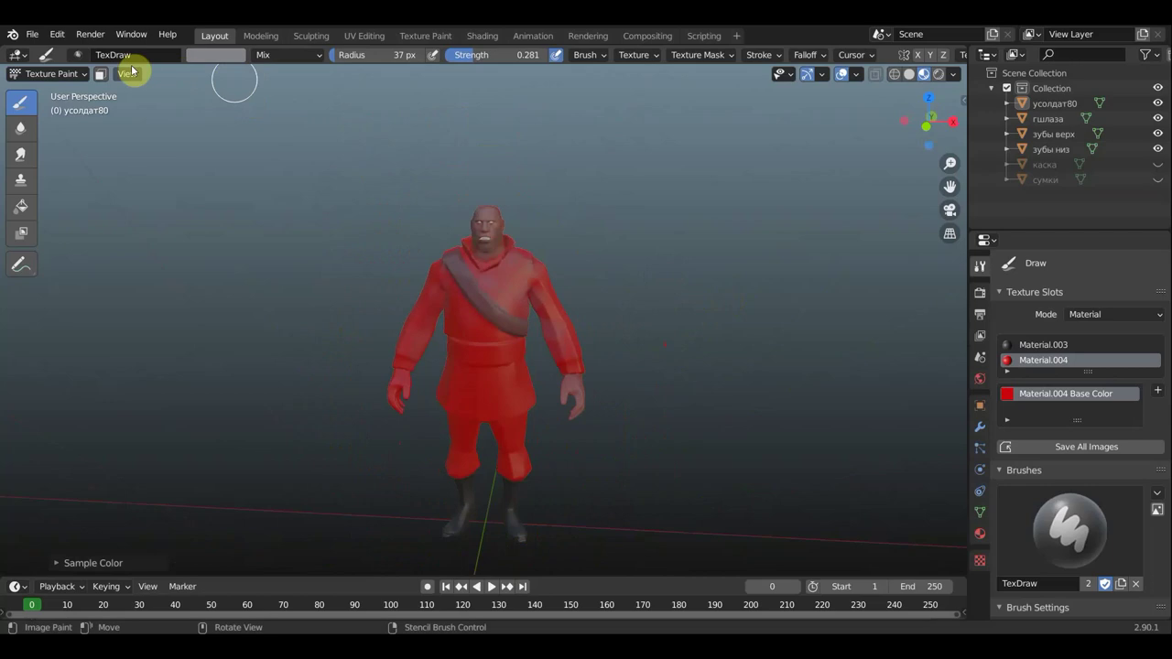
{"action": "left_click", "coordinate": [47, 73]}
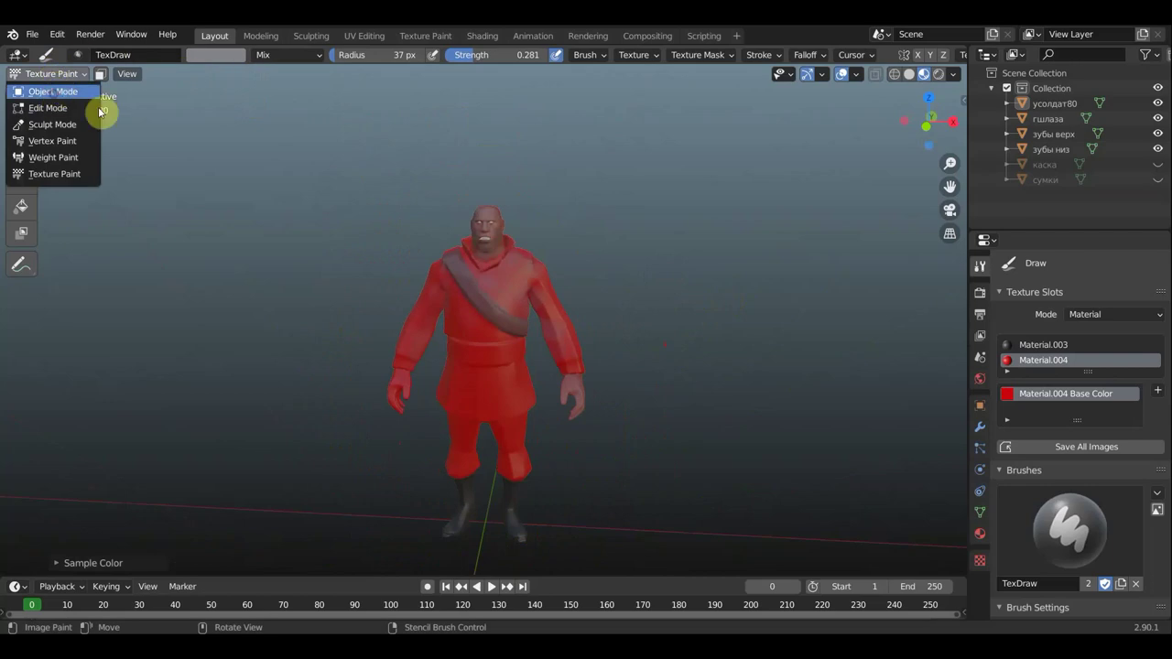
Return to Object Mode, unhide the helmet каска and select it.
{"action": "left_click", "coordinate": [83, 91]}
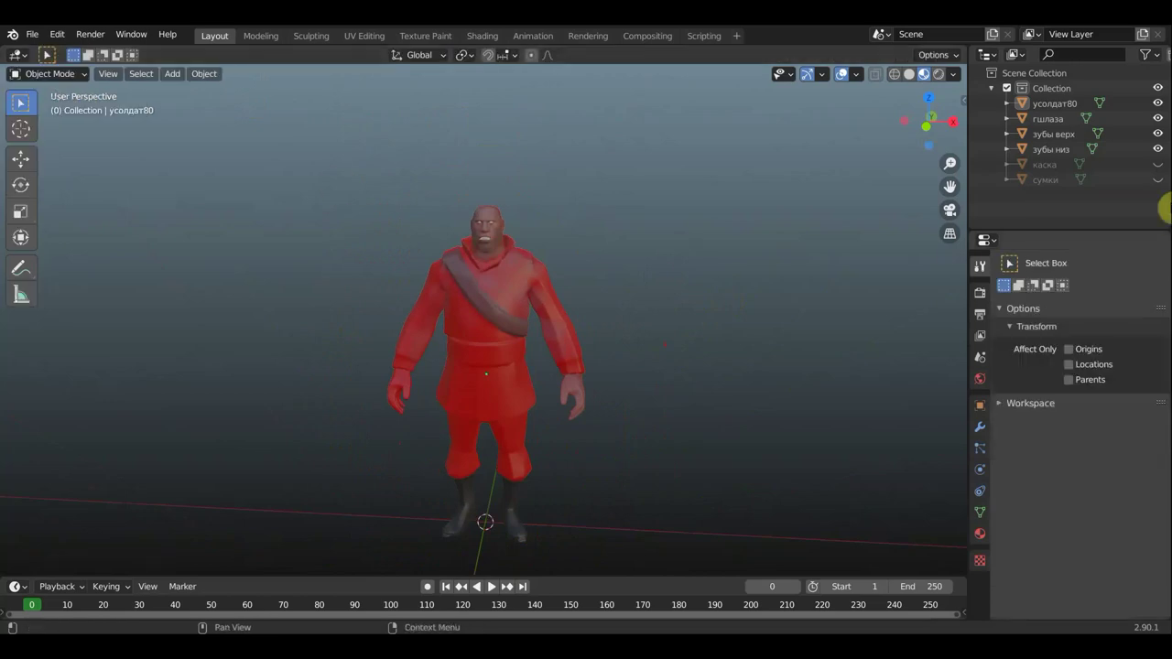
{"action": "left_click", "coordinate": [1157, 164]}
{"action": "left_click", "coordinate": [481, 218]}
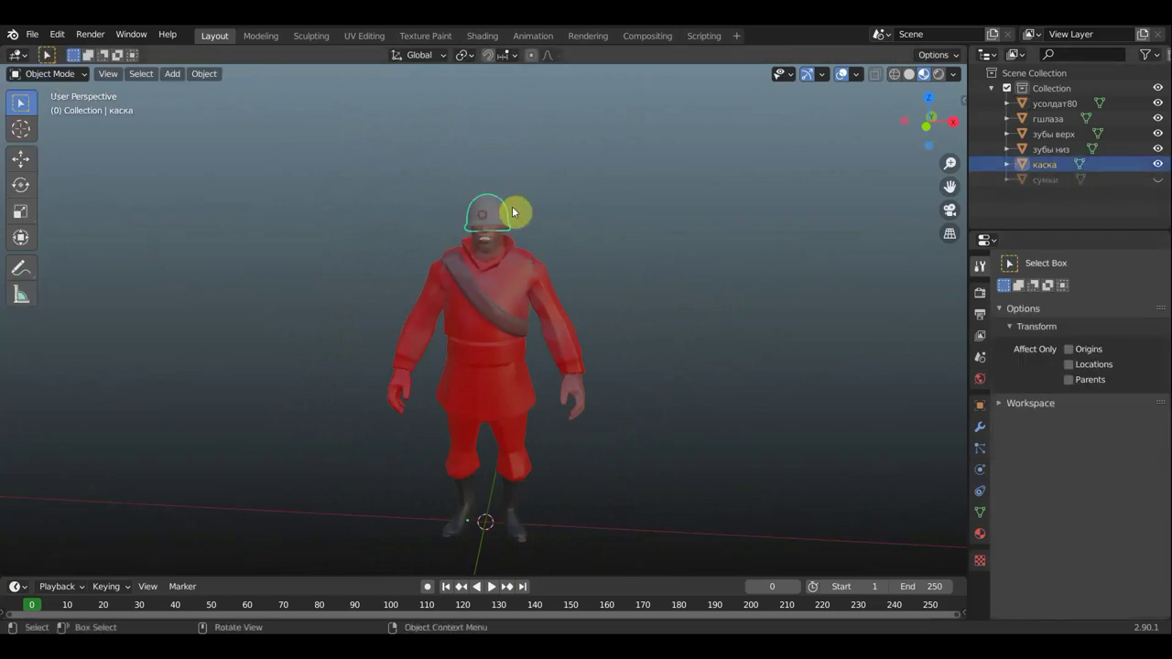
{"action": "scroll", "coordinate": [496, 232], "scroll_direction": "up", "scroll_amount": 3}
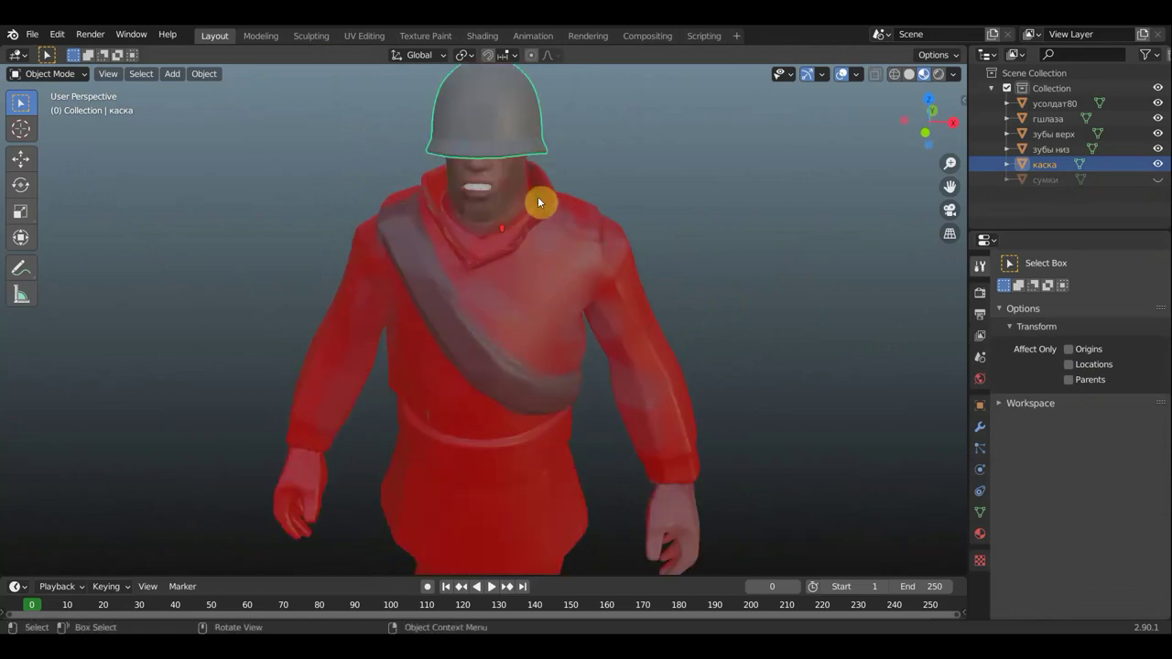
{"action": "scroll", "coordinate": [537, 195], "scroll_direction": "down", "scroll_amount": 2}
{"action": "middle_click_drag", "start_coordinate": [583, 205], "coordinate": [603, 182]}
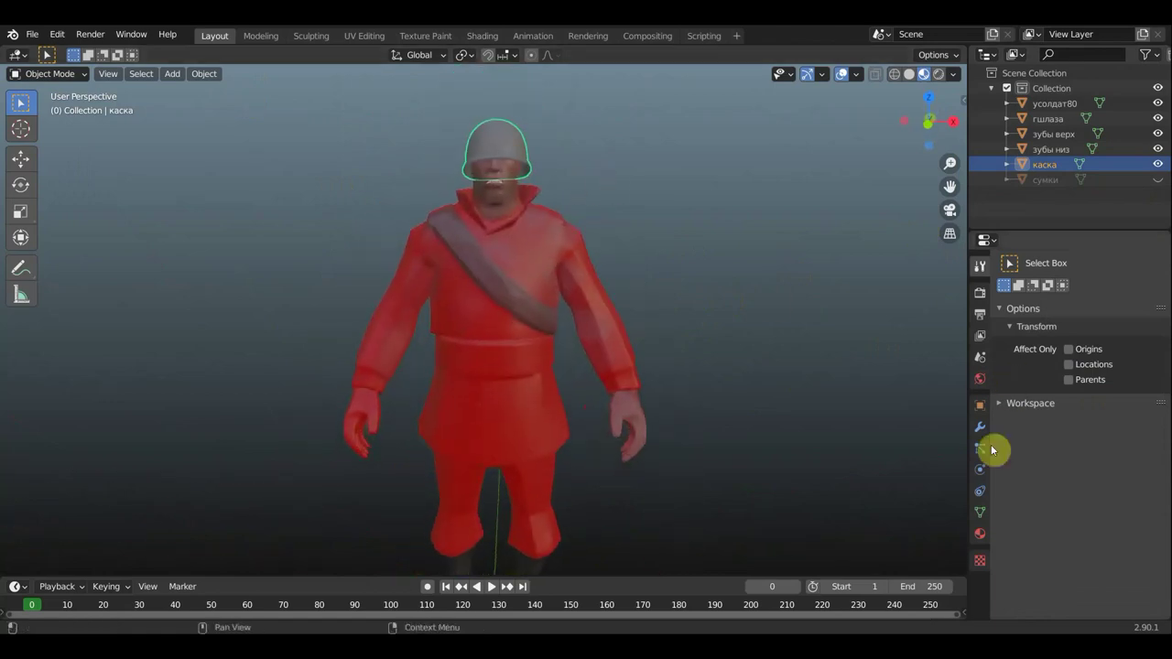
Replace the helmet's Default OBJ.003 material with a new dark grey Material.005 (value 0.321).
{"action": "left_click", "coordinate": [980, 535]}
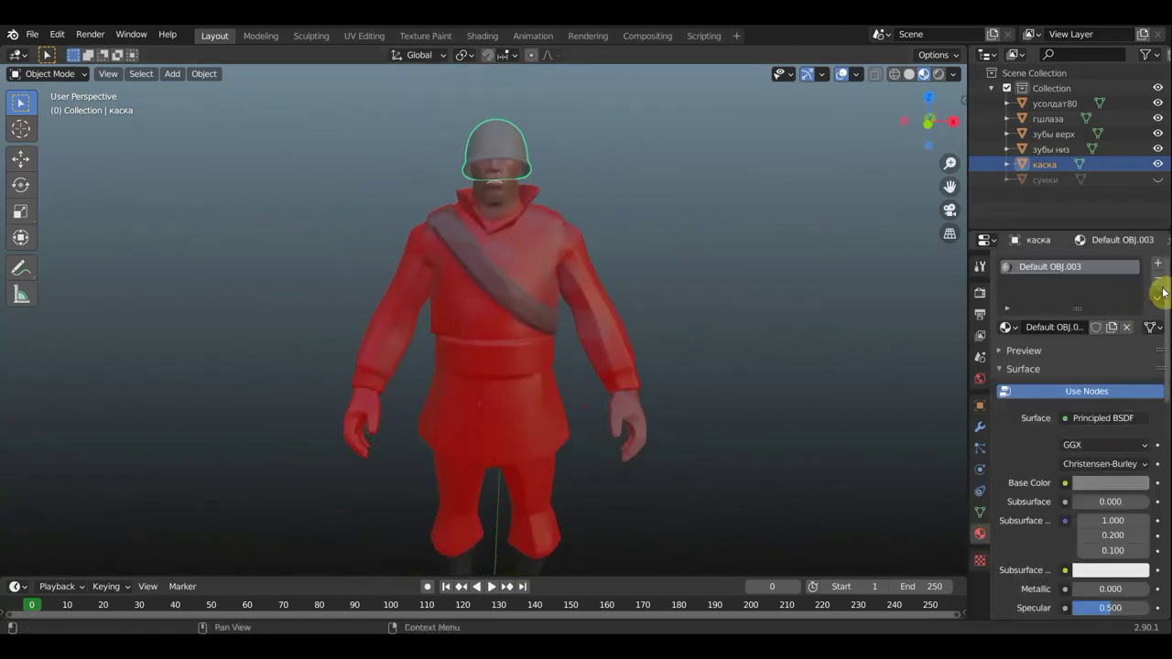
{"action": "left_click", "coordinate": [1158, 279]}
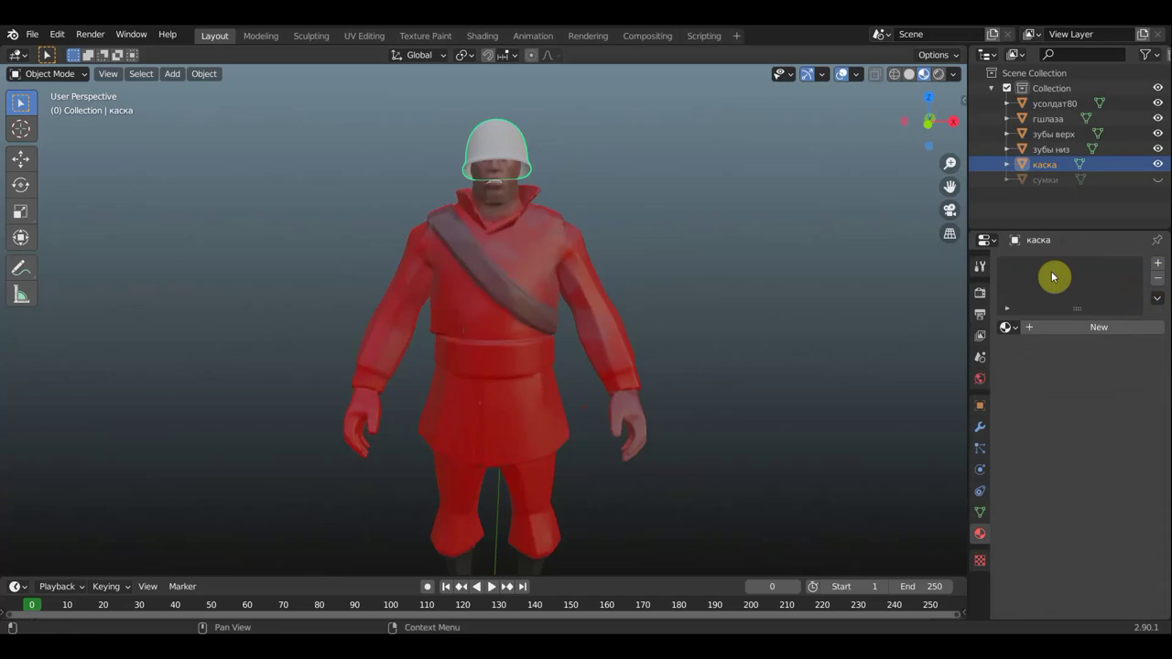
{"action": "left_click", "coordinate": [1104, 328]}
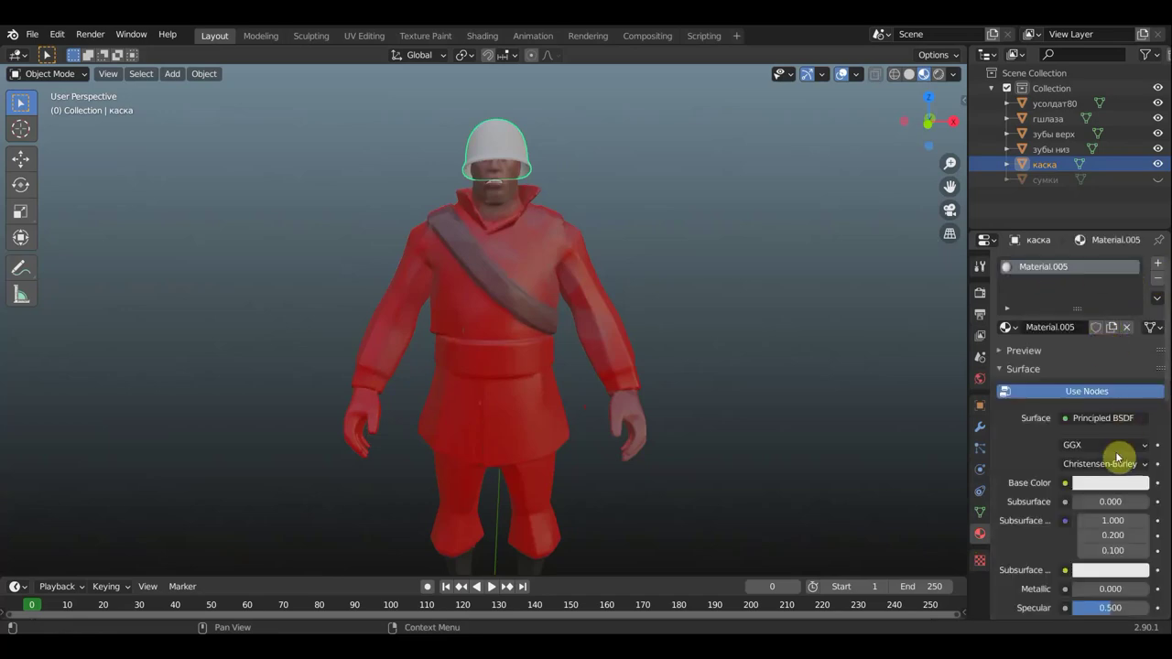
{"action": "left_click", "coordinate": [1111, 483]}
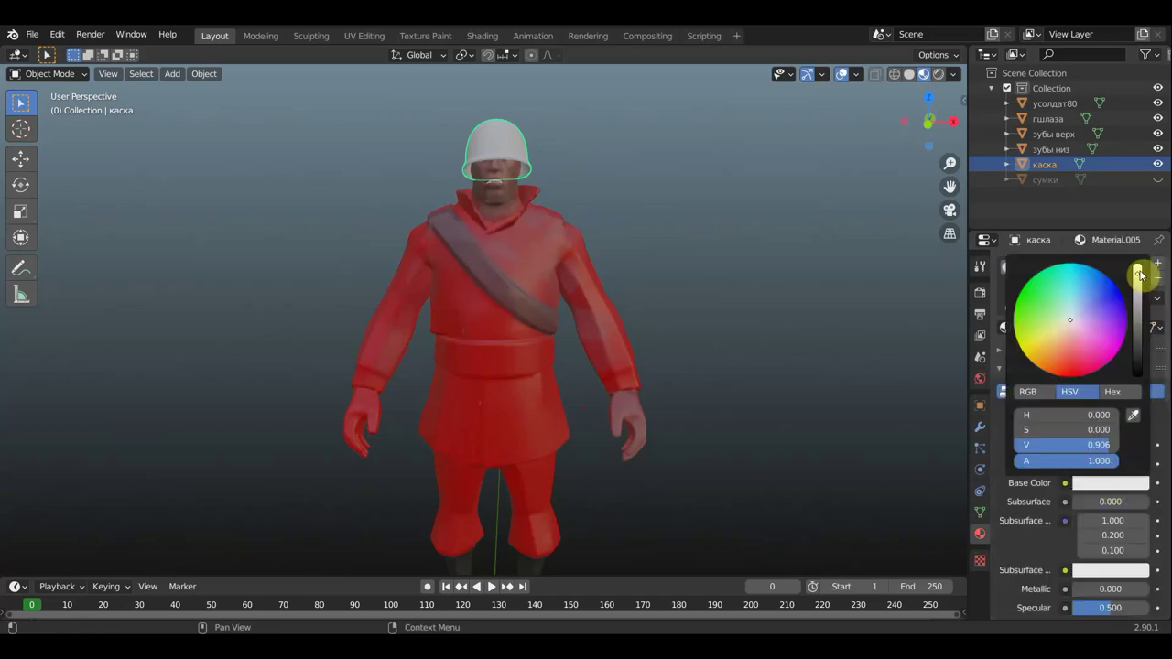
{"action": "left_click_drag", "start_coordinate": [1136, 275], "coordinate": [1137, 334]}
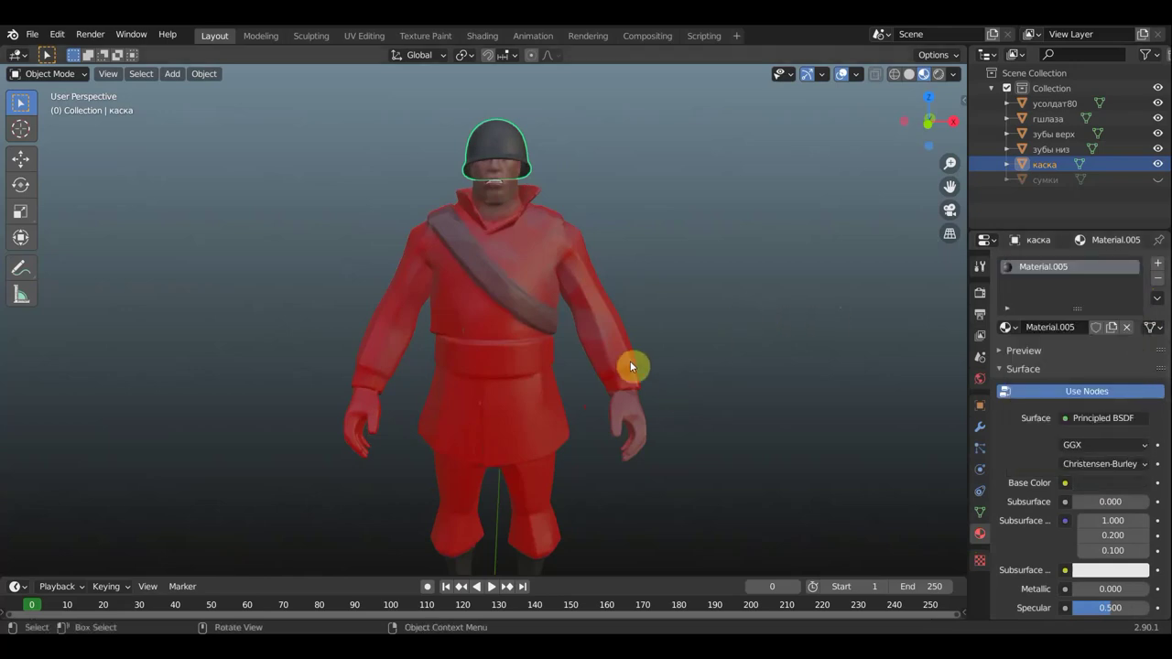
{"action": "scroll", "coordinate": [629, 366], "scroll_direction": "down", "scroll_amount": 2}
{"action": "scroll", "coordinate": [619, 336], "scroll_direction": "up", "scroll_amount": 2}
{"action": "mouse_move", "coordinate": [621, 328]}
{"action": "middle_mouse_down"}
{"action": "mouse_move", "coordinate": [521, 331]}
{"action": "mouse_move", "coordinate": [482, 348]}
{"action": "middle_mouse_up"}
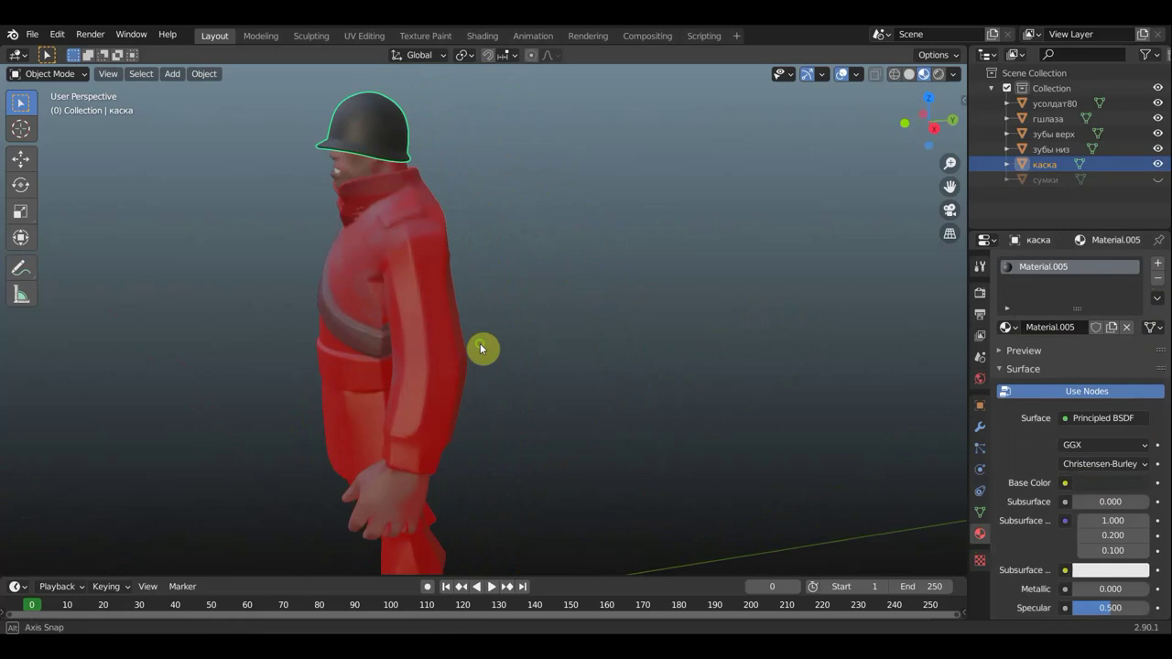
Put the soldier in Texture Paint mode and load the red team logo image as a new brush texture.
{"action": "left_click", "coordinate": [422, 266]}
{"action": "left_click", "coordinate": [55, 74]}
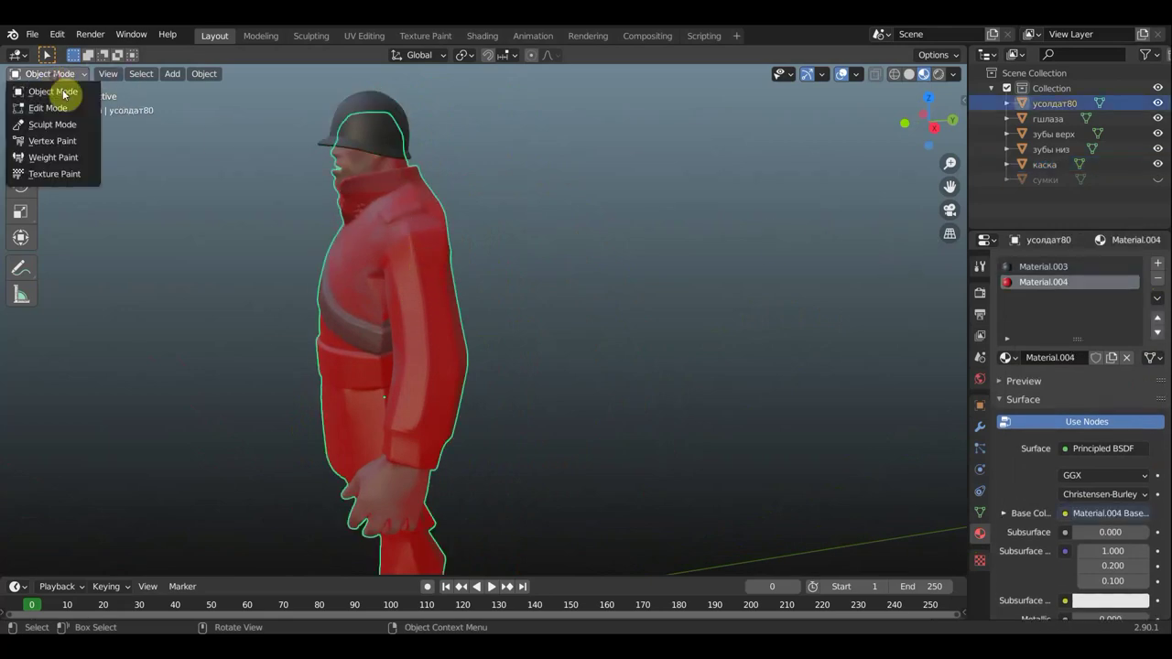
{"action": "left_click", "coordinate": [55, 174]}
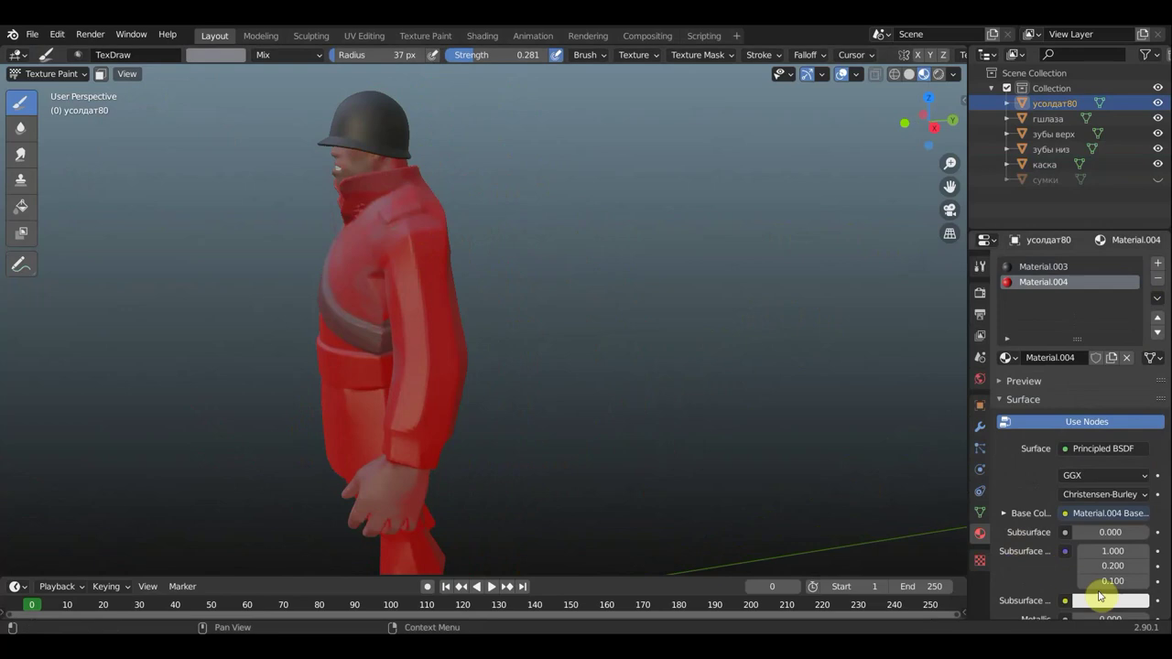
{"action": "left_click", "coordinate": [979, 562]}
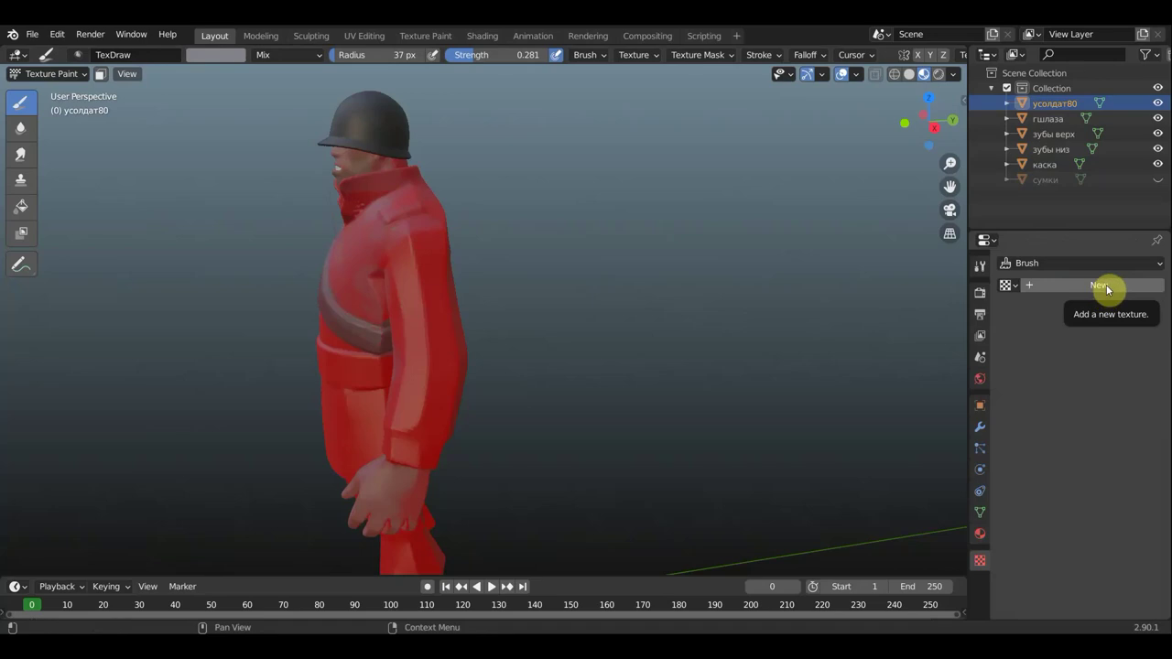
{"action": "left_click", "coordinate": [1101, 289]}
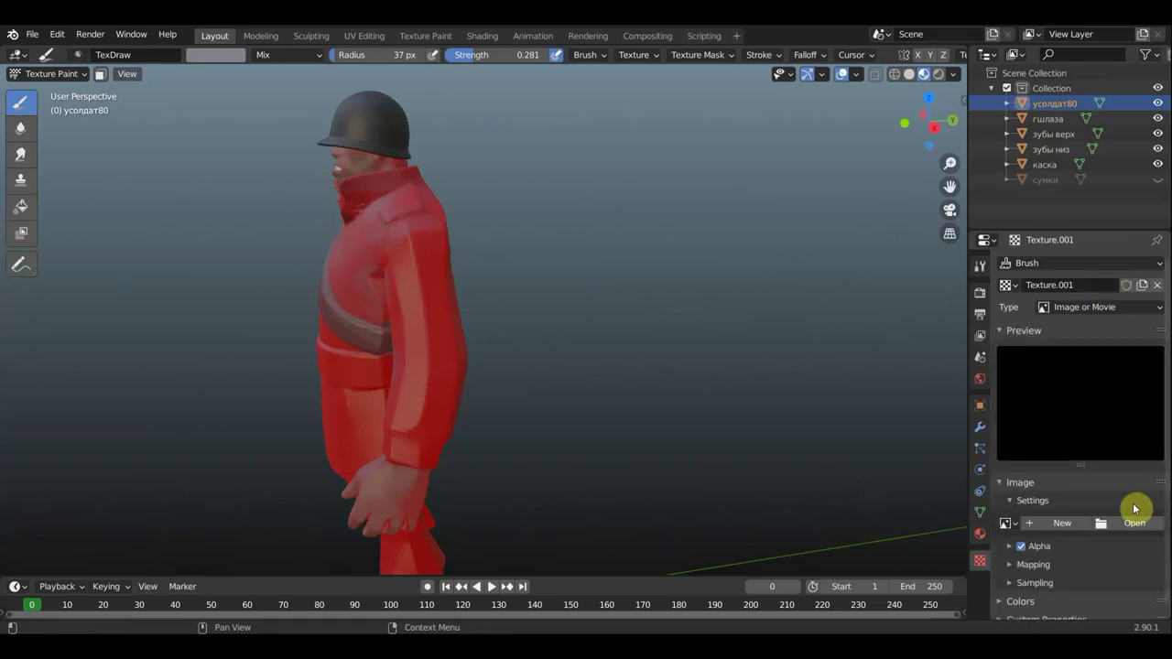
{"action": "left_click", "coordinate": [1133, 523]}
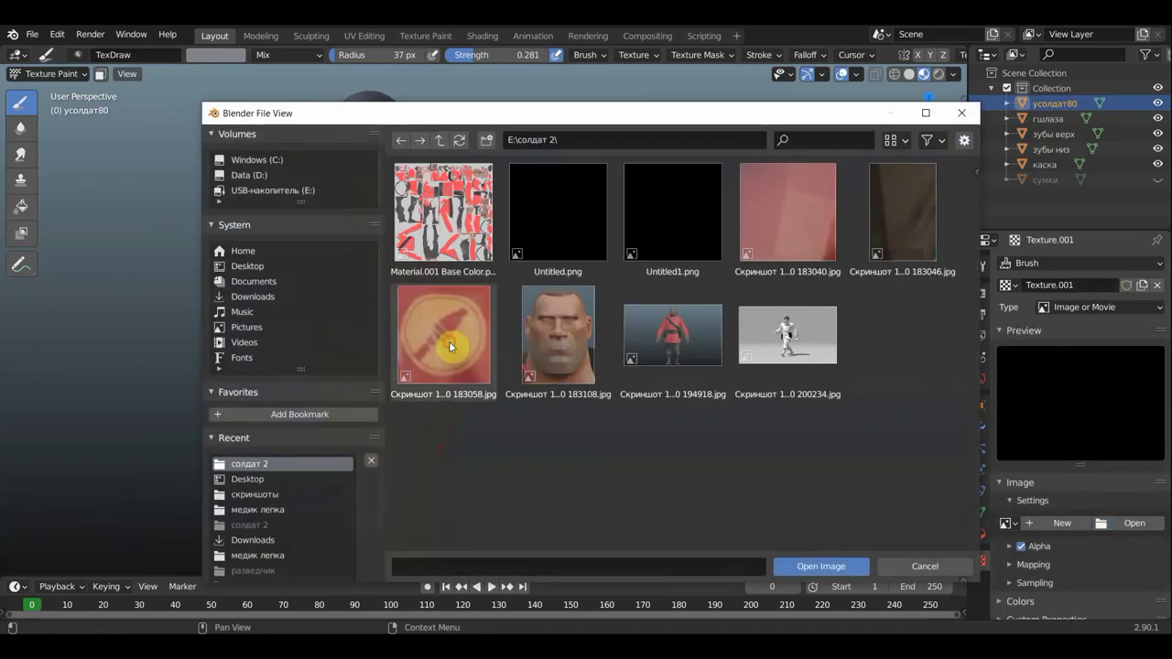
{"action": "left_click", "coordinate": [432, 317]}
{"action": "left_click", "coordinate": [829, 568]}
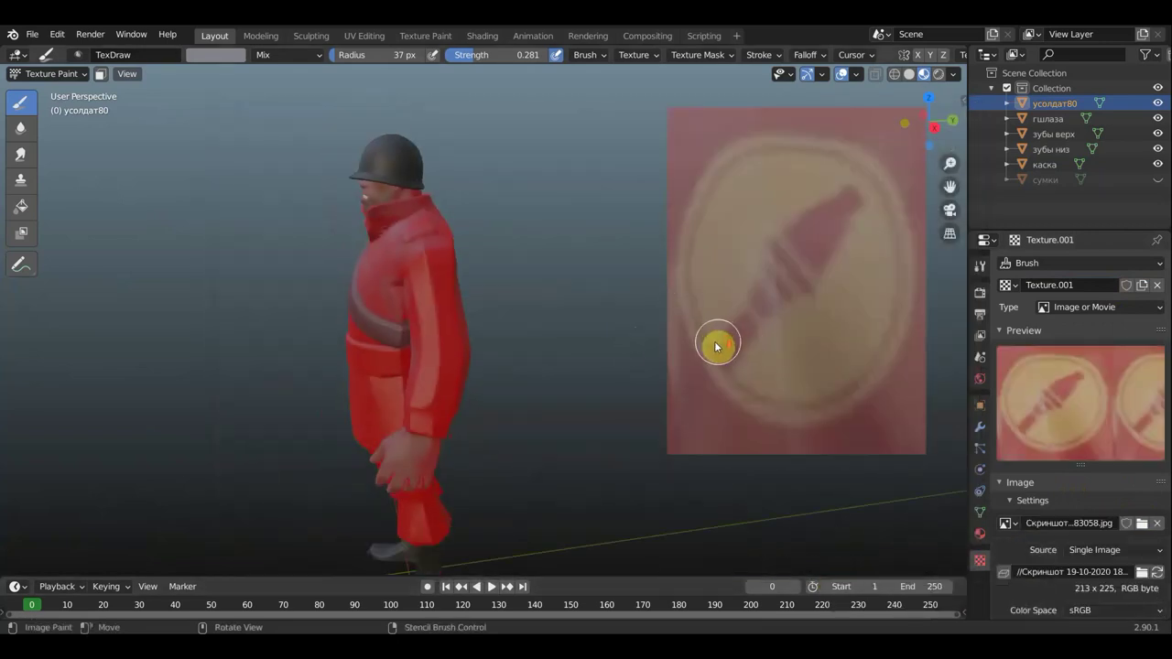
Drag the logo stencil onto the soldier and show the paint texture slots and brush settings.
{"action": "right_click_drag", "start_coordinate": [737, 345], "coordinate": [430, 360]}
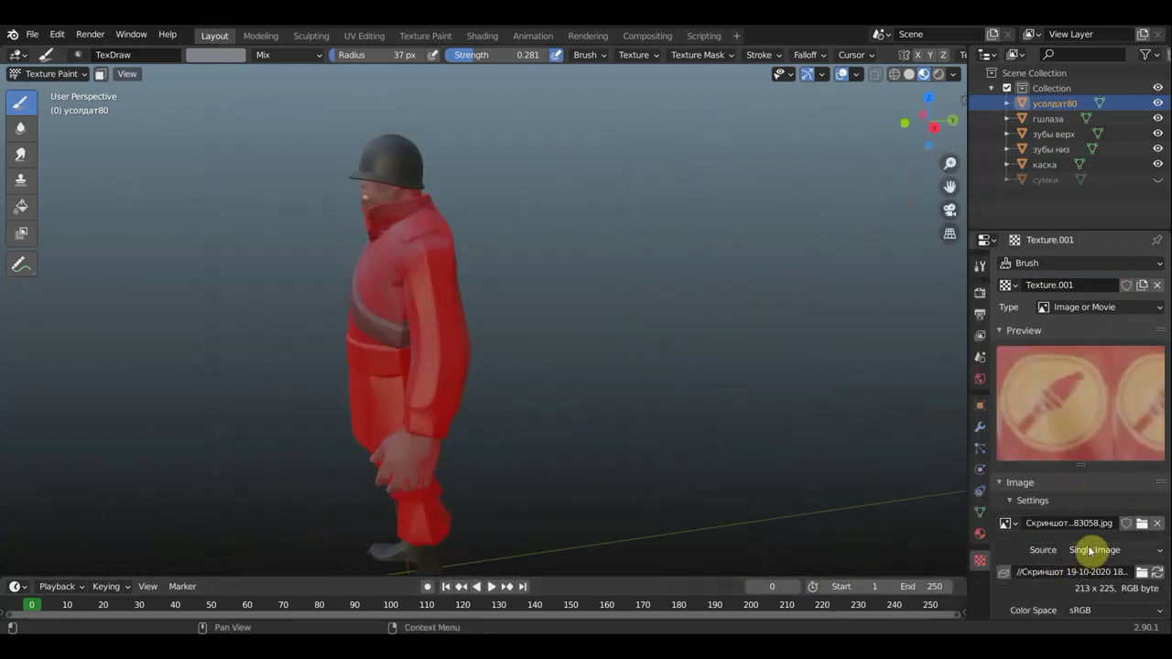
{"action": "left_click", "coordinate": [978, 268]}
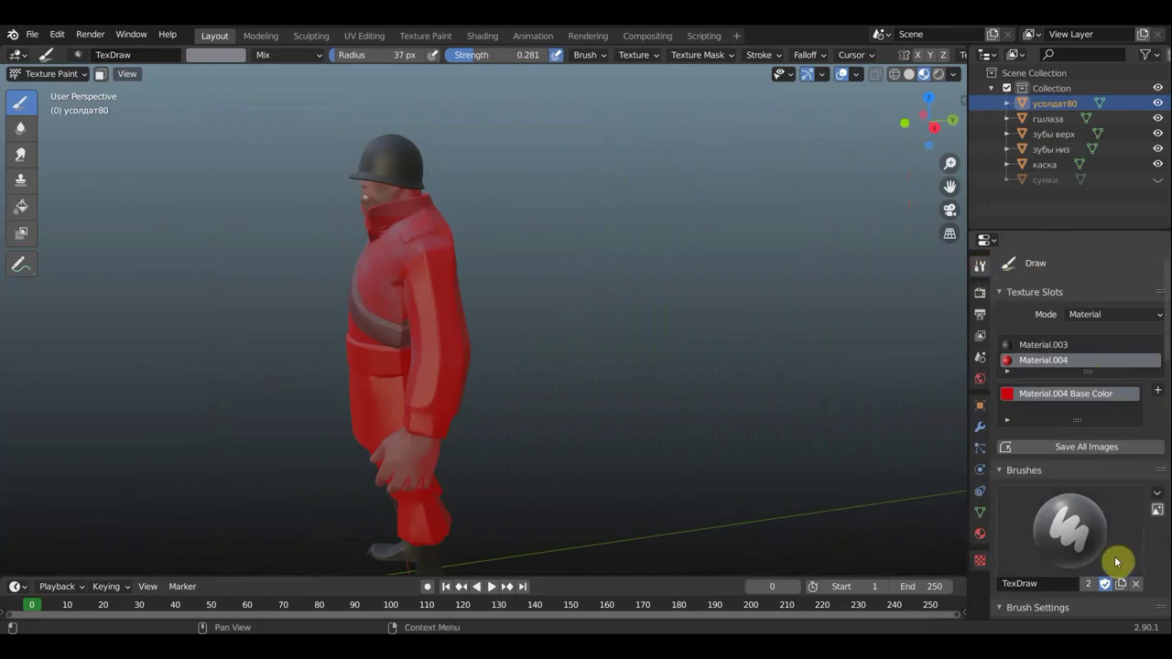
{"action": "scroll", "coordinate": [1116, 513], "scroll_direction": "down", "scroll_amount": 3}
{"action": "scroll", "coordinate": [1111, 367], "scroll_direction": "up", "scroll_amount": 1}
{"action": "scroll", "coordinate": [1111, 367], "scroll_direction": "up", "scroll_amount": 1}
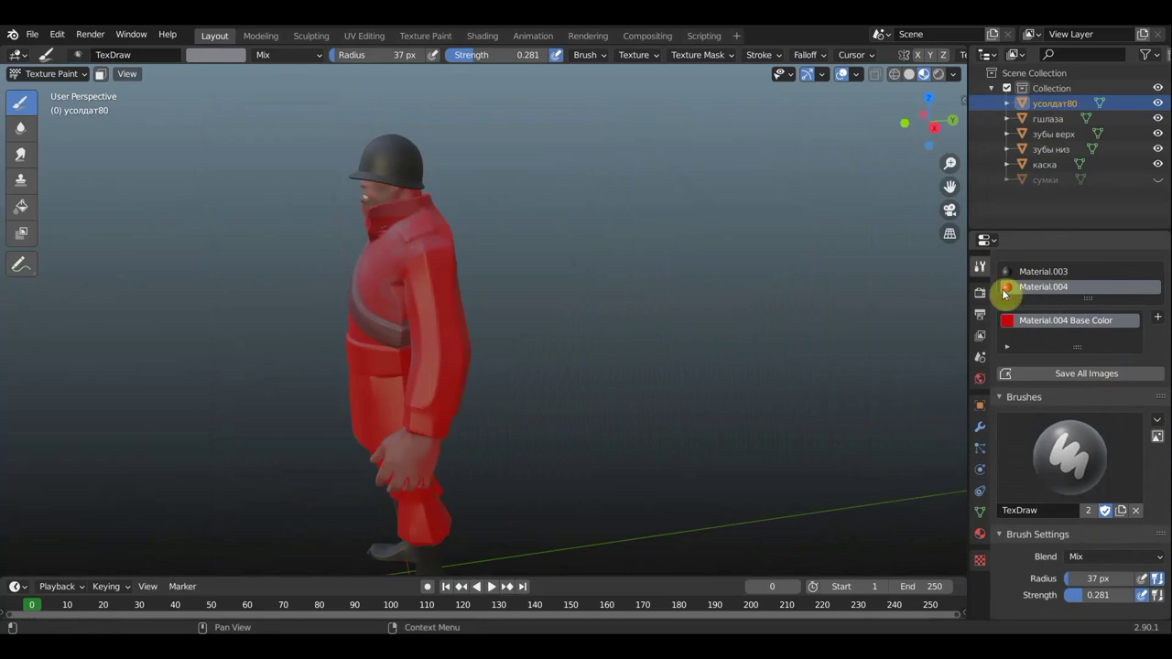
{"action": "middle_click_drag", "start_coordinate": [706, 340], "coordinate": [788, 289]}
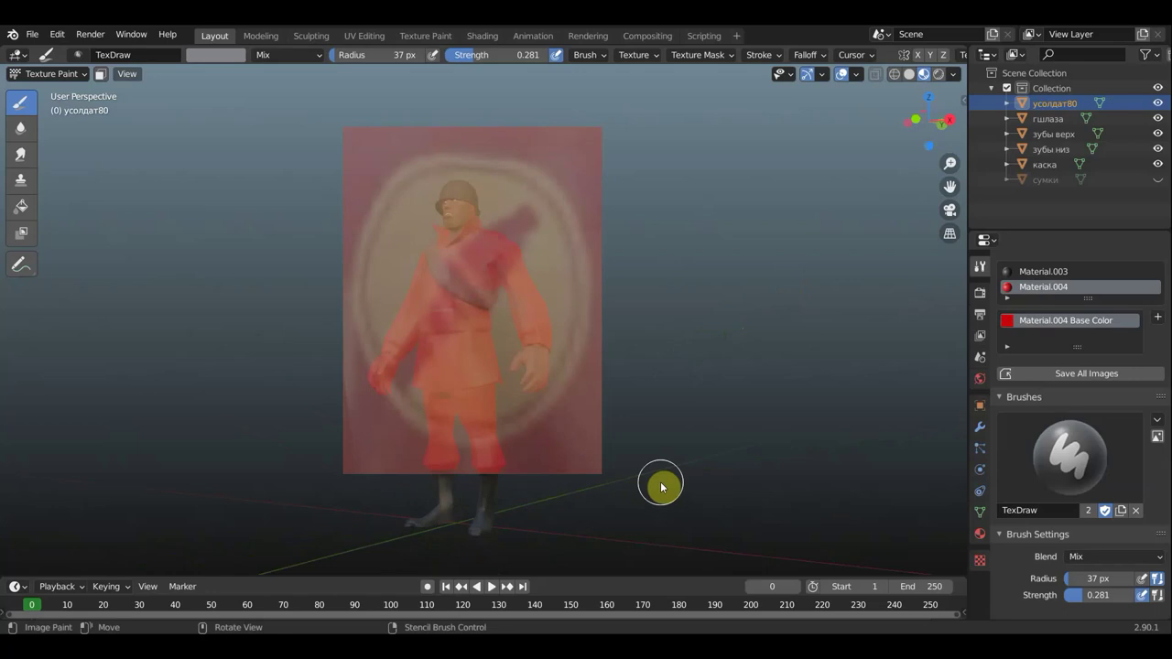
Review the Material.003 and Material.004 paint texture slots and the brush blending modes.
{"action": "middle_click_drag", "start_coordinate": [660, 482], "coordinate": [590, 477]}
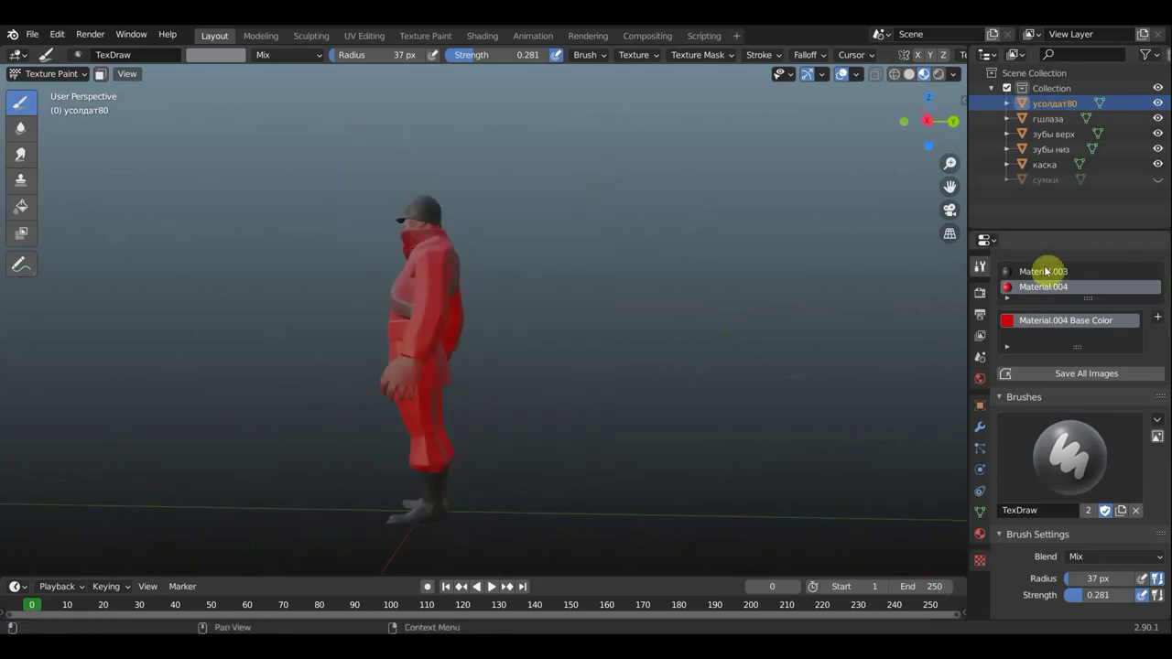
{"action": "left_click", "coordinate": [1041, 274]}
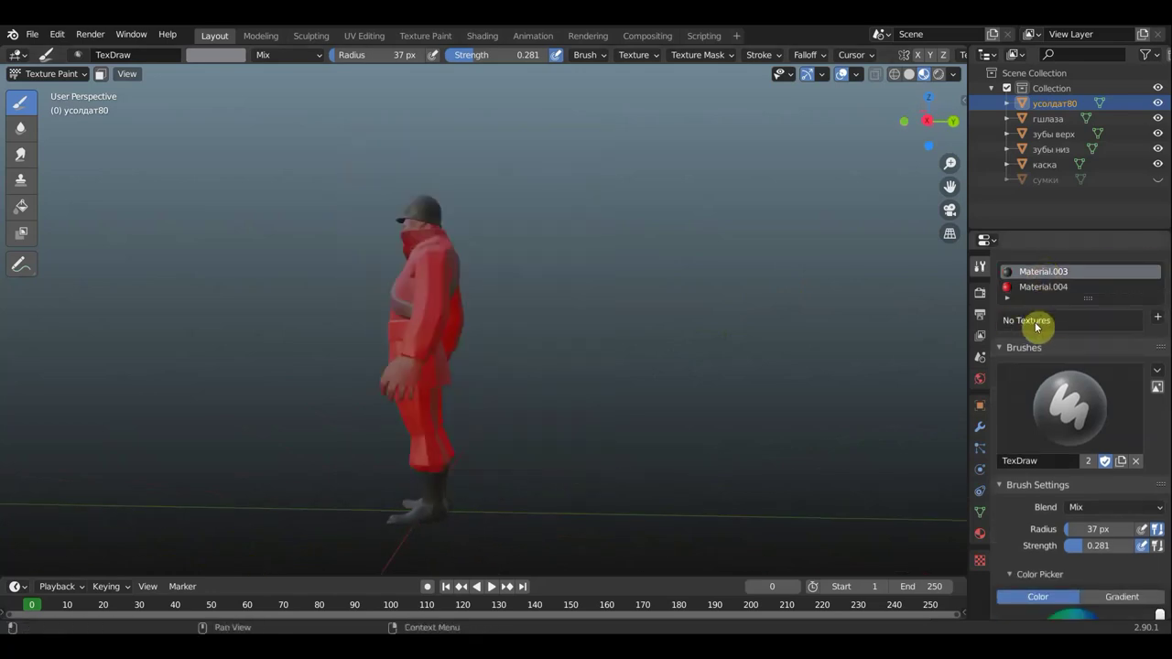
{"action": "left_click", "coordinate": [1157, 321]}
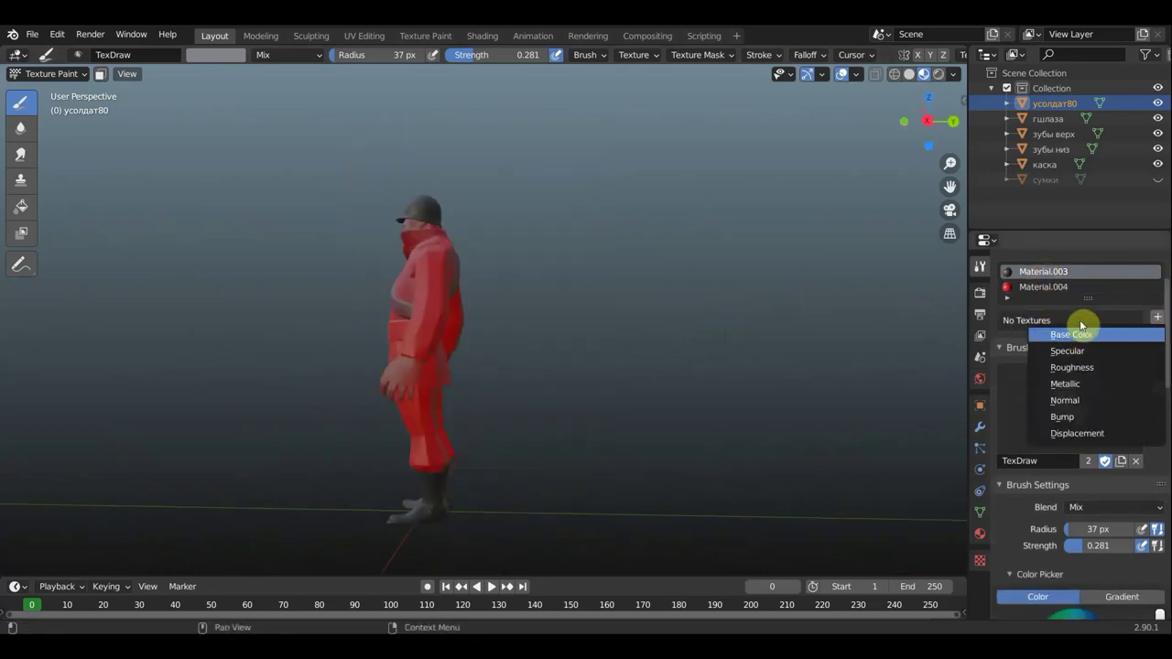
{"action": "left_click", "coordinate": [1034, 287]}
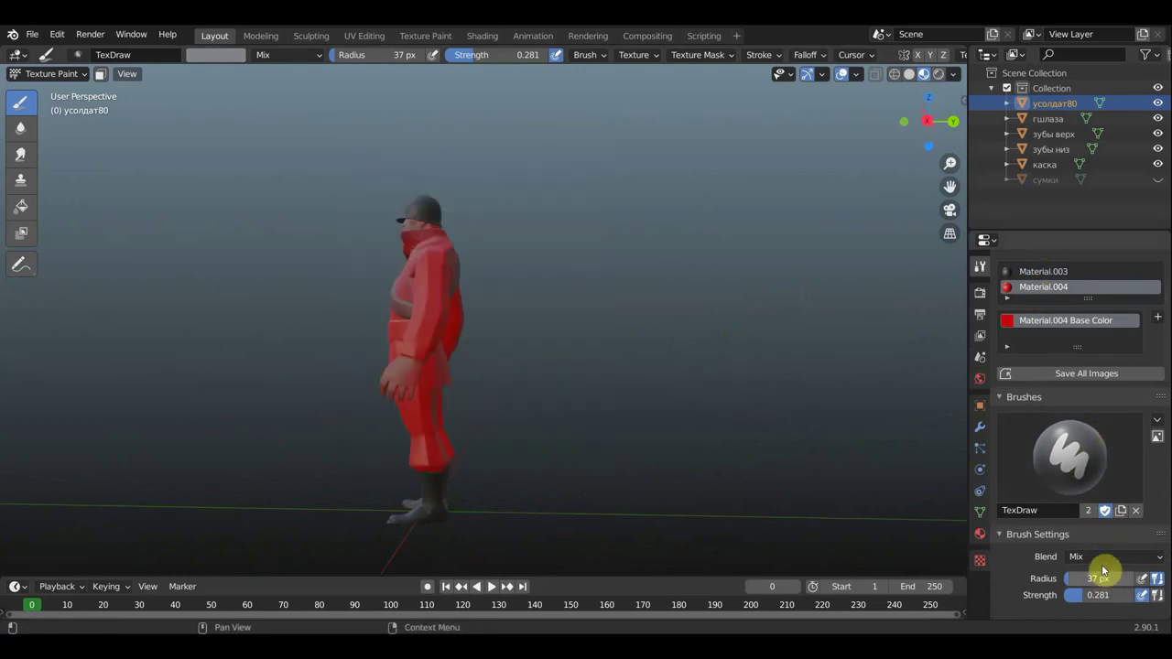
{"action": "left_click", "coordinate": [1097, 559]}
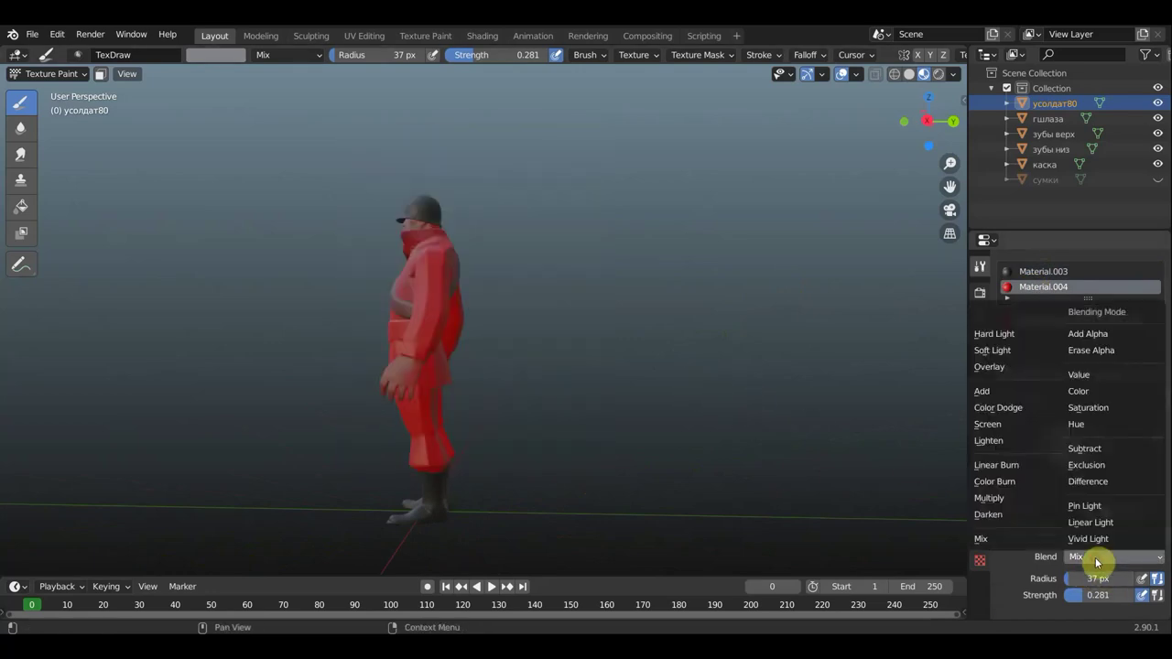
{"action": "scroll", "coordinate": [1107, 497], "scroll_direction": "down", "scroll_amount": 4}
{"action": "scroll", "coordinate": [1103, 497], "scroll_direction": "down", "scroll_amount": 6}
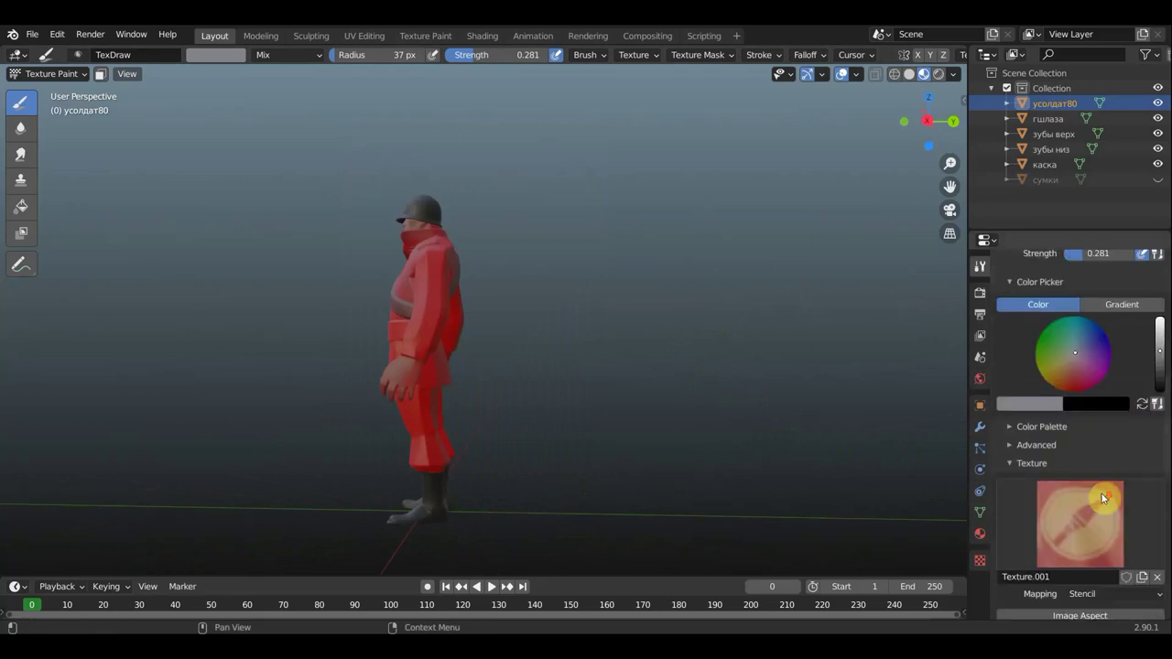
{"action": "scroll", "coordinate": [1112, 490], "scroll_direction": "down", "scroll_amount": 2}
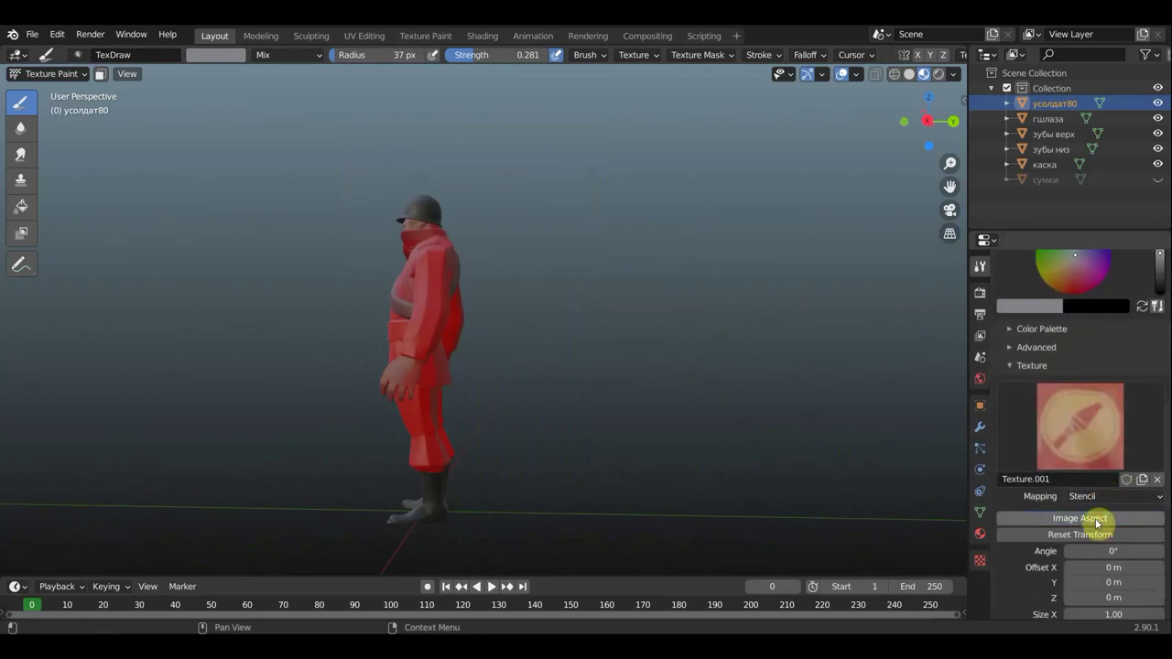
Fit the stencil to the image aspect, reset its transform, and enlarge it over the soldier.
{"action": "left_click", "coordinate": [1098, 518]}
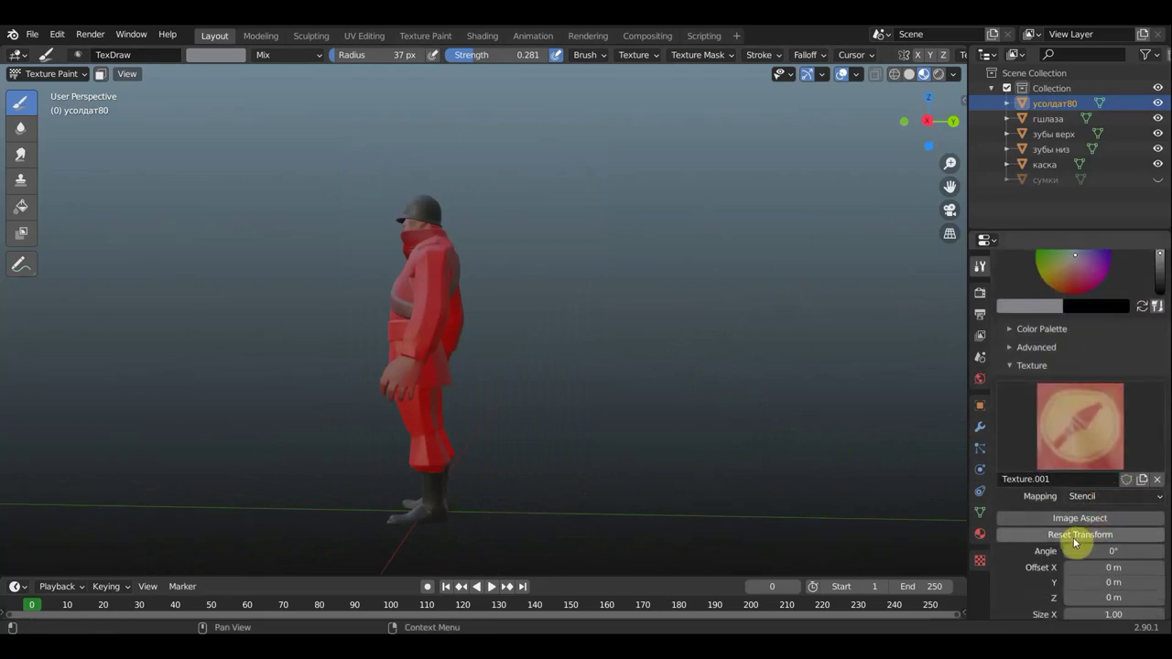
{"action": "left_click", "coordinate": [1074, 539]}
{"action": "scroll", "coordinate": [634, 366], "scroll_direction": "up", "scroll_amount": 3}
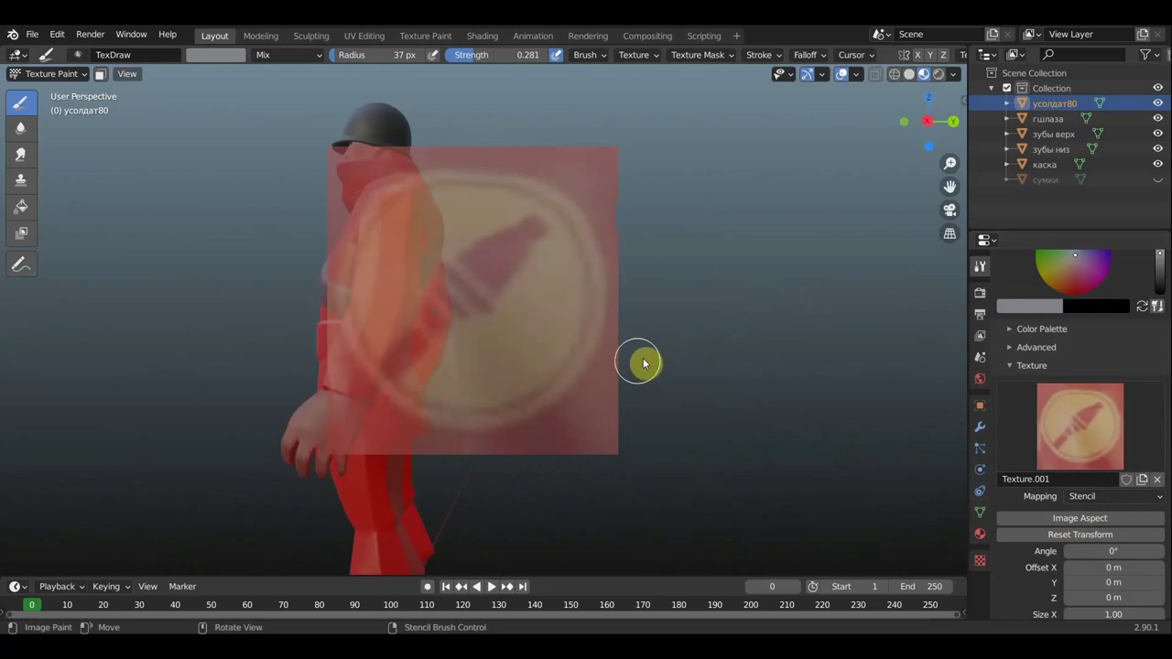
{"action": "right_click_drag", "start_coordinate": [677, 313], "coordinate": [706, 335], "text": "shift"}
In the right-side ortho view, line the logo stencil up on the shoulder and paint through it.
{"action": "key", "text": "KP_1"}
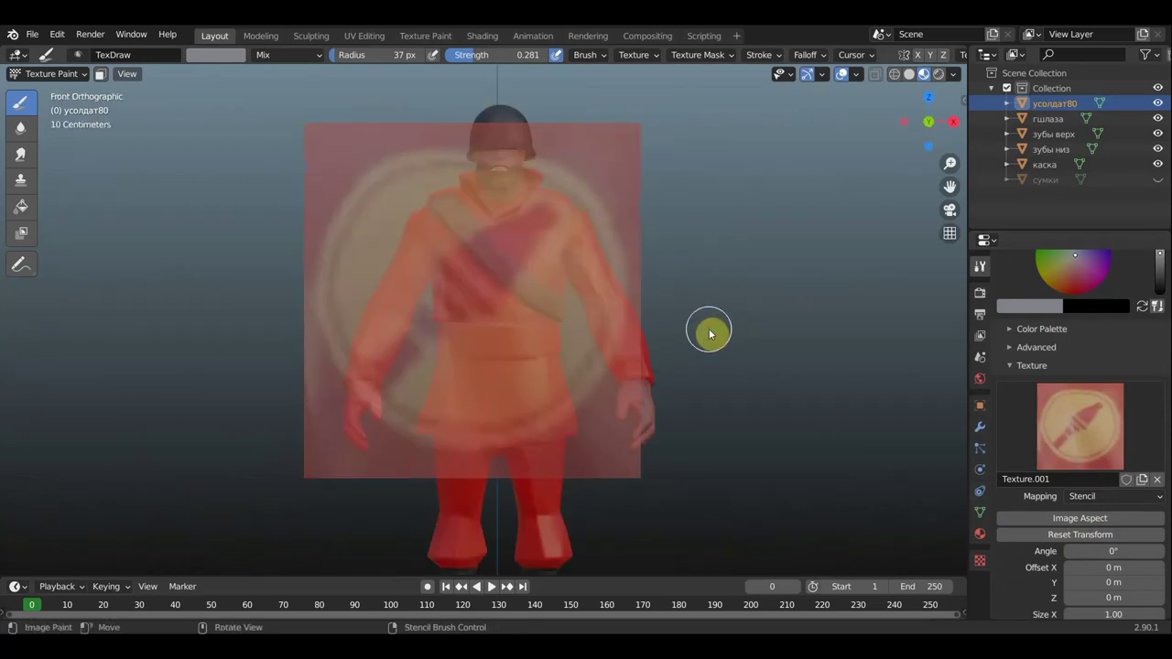
{"action": "key", "text": "KP_3"}
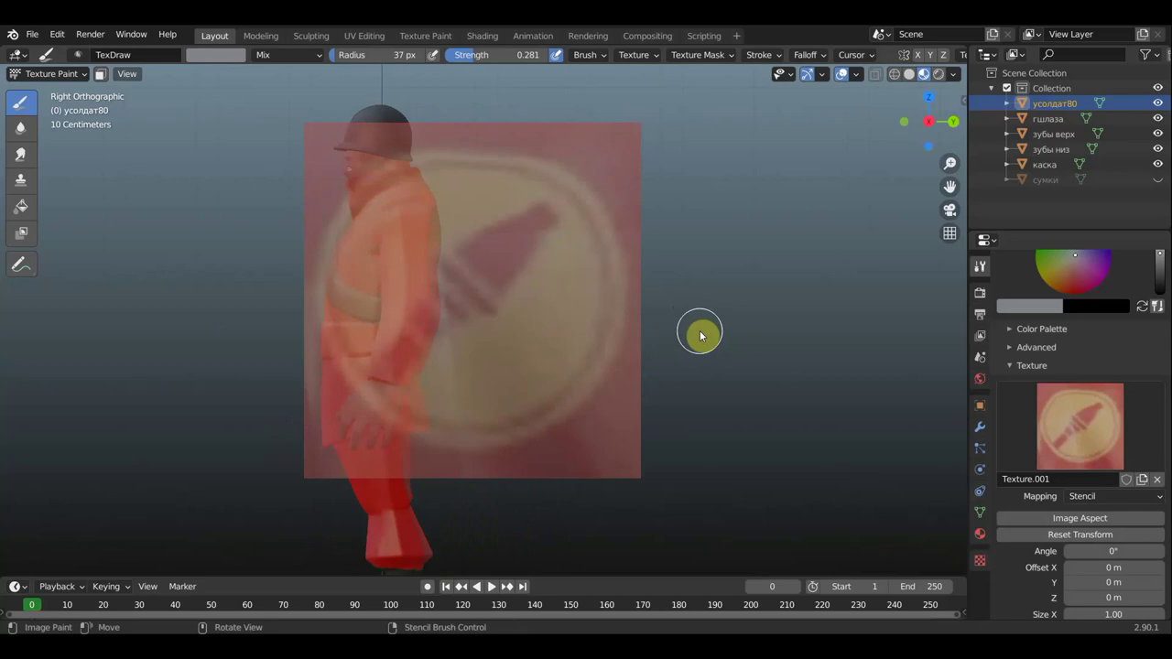
{"action": "key", "text": "KP_1"}
{"action": "key", "text": "KP_3"}
{"action": "right_click_drag", "start_coordinate": [698, 331], "coordinate": [422, 259]}
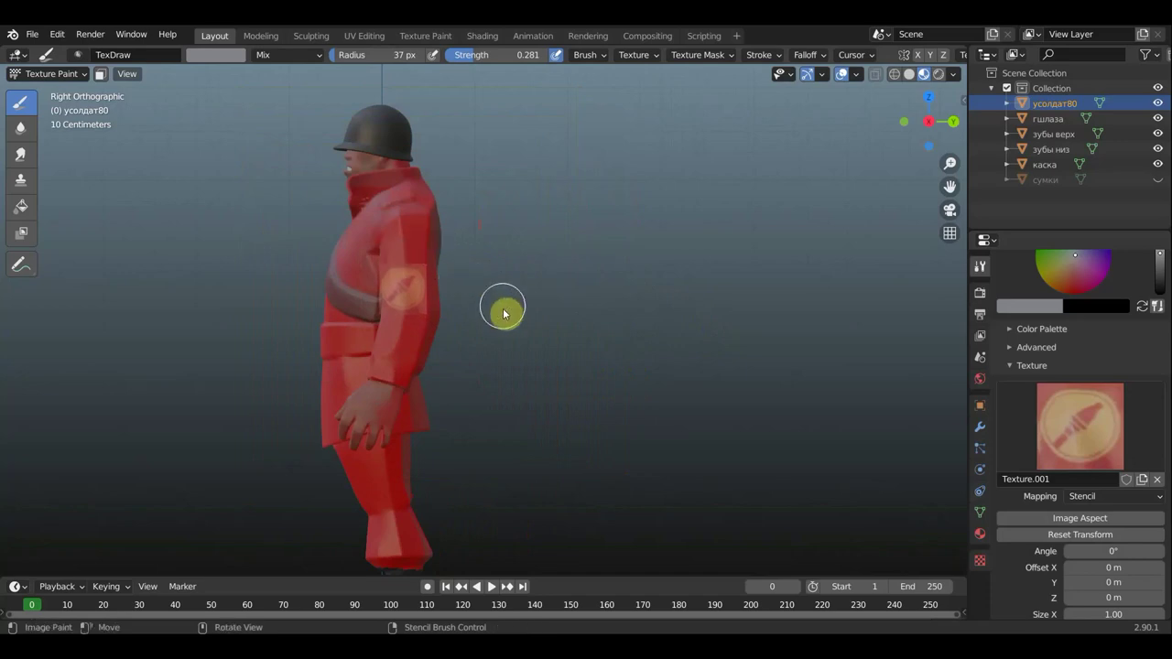
{"action": "mouse_move", "coordinate": [503, 293]}
{"action": "right_mouse_down"}
{"action": "mouse_move", "coordinate": [512, 270]}
{"action": "mouse_move", "coordinate": [519, 293]}
{"action": "right_mouse_up"}
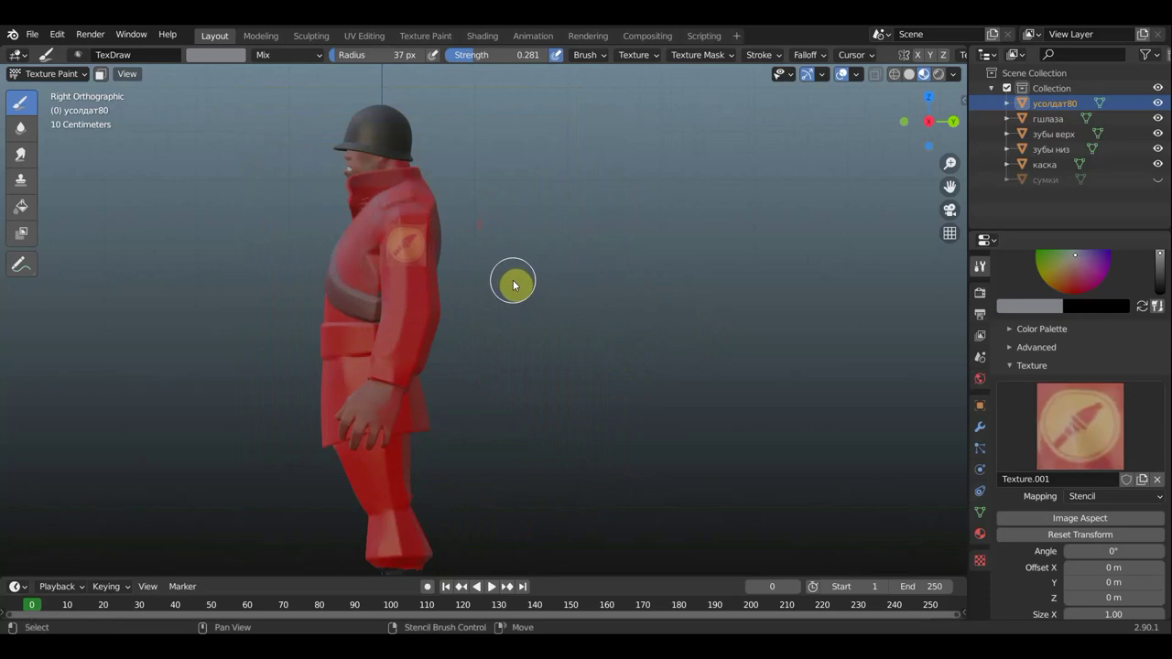
{"action": "left_click", "coordinate": [407, 243]}
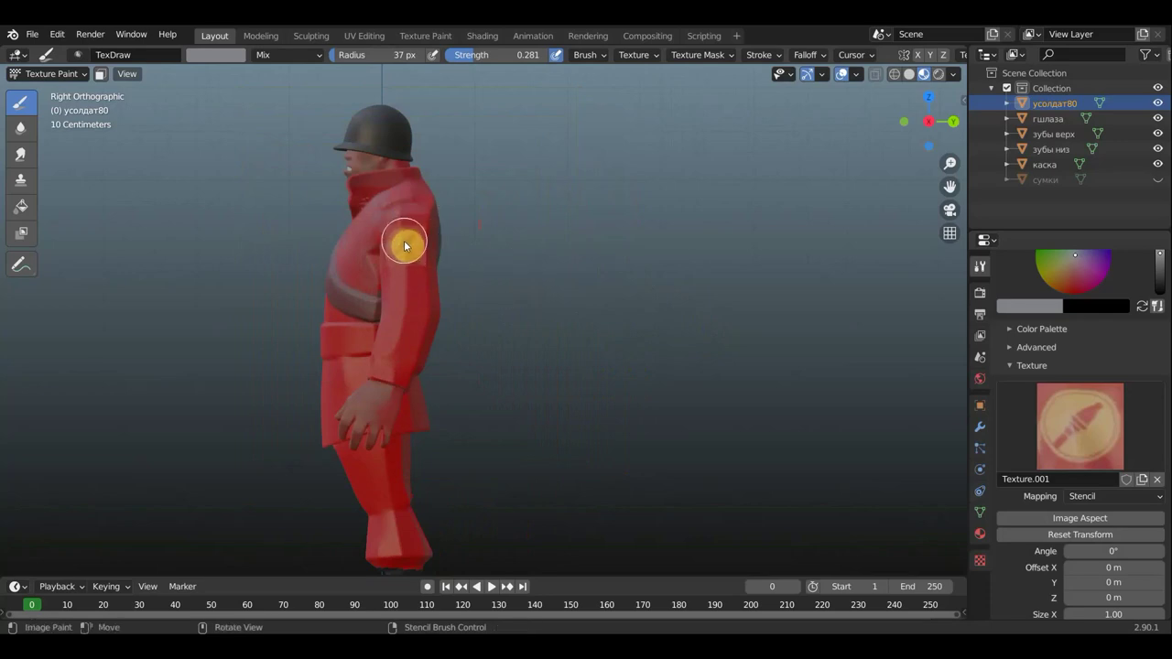
Set a near-white brush colour, raise the strength, and stamp the logo onto the shoulder.
{"action": "left_click", "coordinate": [226, 58]}
{"action": "left_click_drag", "start_coordinate": [229, 251], "coordinate": [284, 251]}
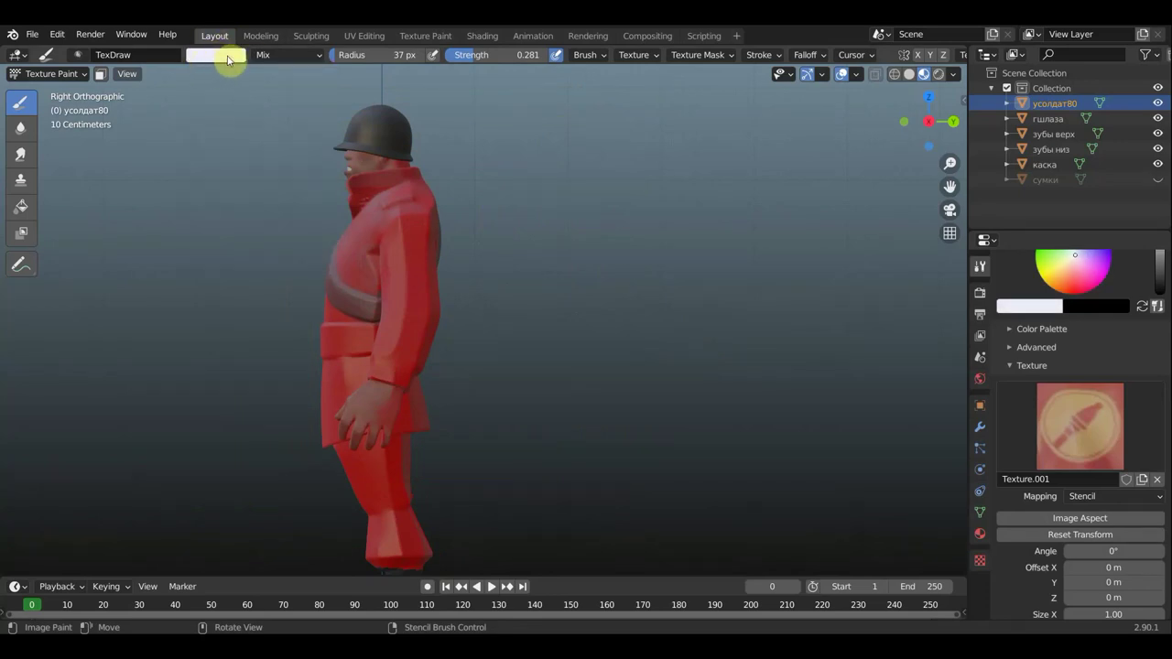
{"action": "left_click", "coordinate": [406, 245]}
{"action": "mouse_move", "coordinate": [410, 240]}
{"action": "left_mouse_down"}
{"action": "mouse_move", "coordinate": [396, 245]}
{"action": "mouse_move", "coordinate": [407, 238]}
{"action": "left_mouse_up"}
{"action": "key", "text": "ctrl+z"}
{"action": "left_click_drag", "start_coordinate": [473, 57], "coordinate": [485, 56]}
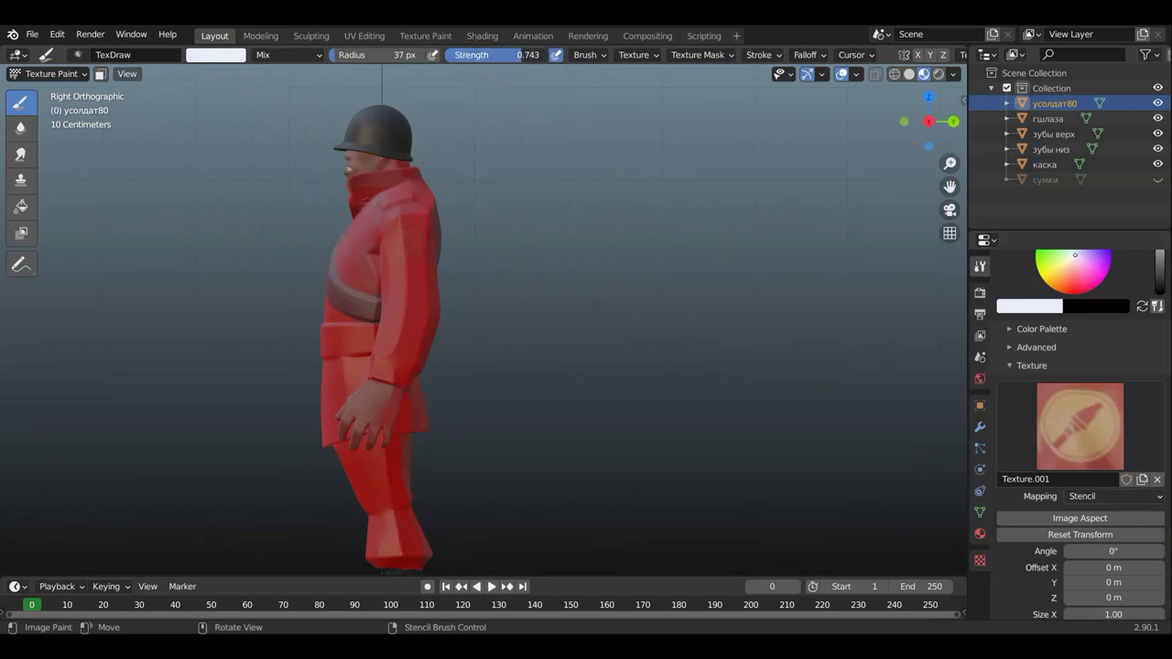
{"action": "left_click_drag", "start_coordinate": [407, 243], "coordinate": [408, 234]}
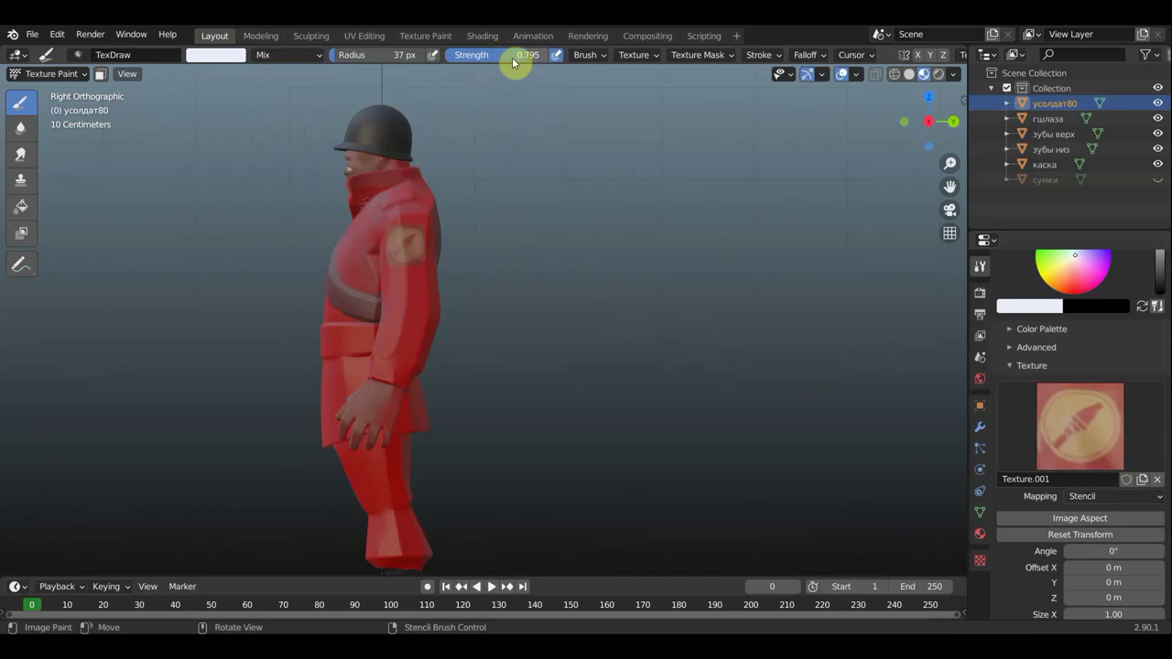
Remove the logo texture from the brush and sample the sleeve's red as the brush colour.
{"action": "left_click", "coordinate": [1156, 479]}
{"action": "scroll", "coordinate": [628, 331], "scroll_direction": "up", "scroll_amount": 3}
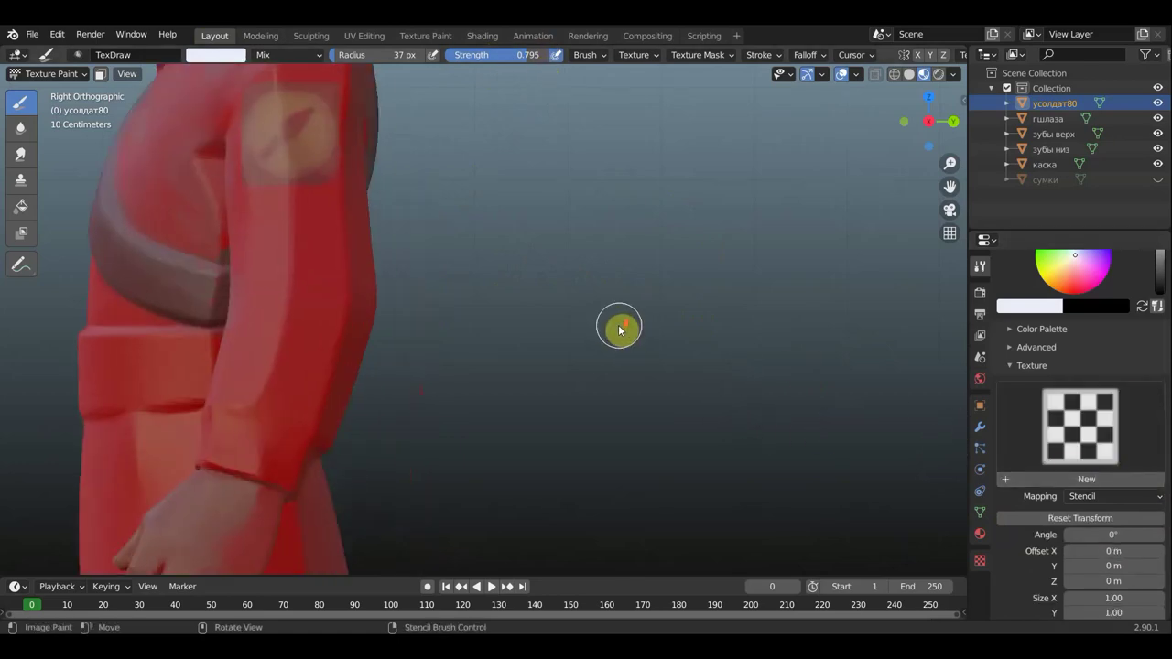
{"action": "middle_click_drag", "start_coordinate": [615, 344], "coordinate": [748, 465], "text": "shift"}
{"action": "scroll", "coordinate": [648, 329], "scroll_direction": "down", "scroll_amount": 2}
{"action": "scroll", "coordinate": [638, 335], "scroll_direction": "up", "scroll_amount": 4}
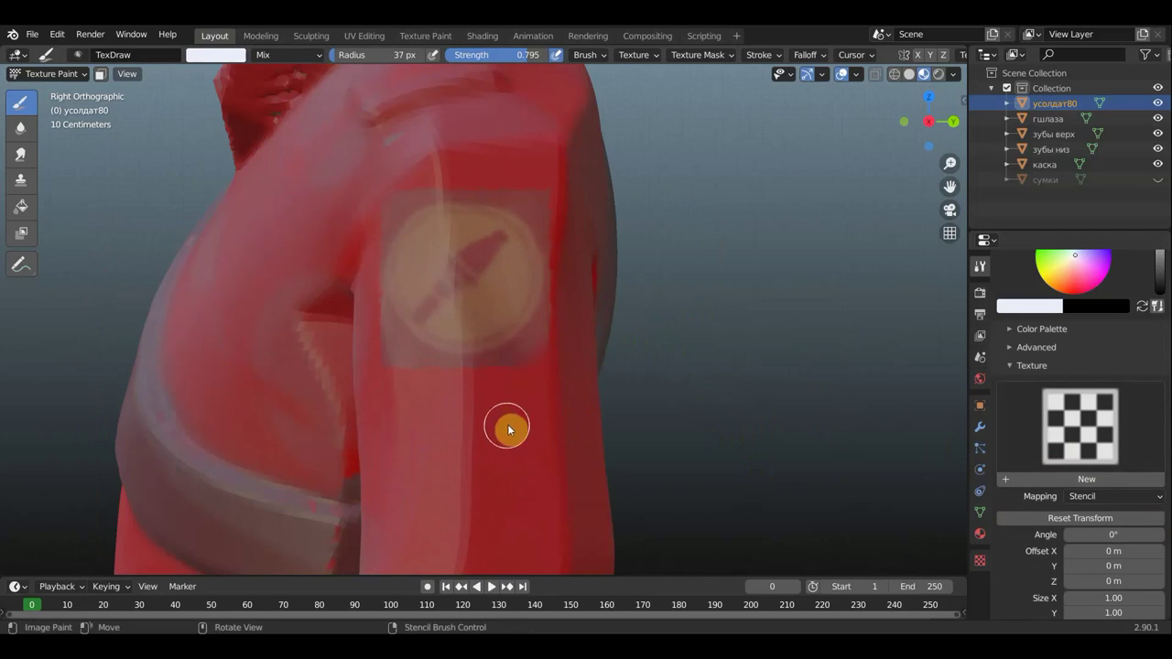
{"action": "key", "text": "s"}
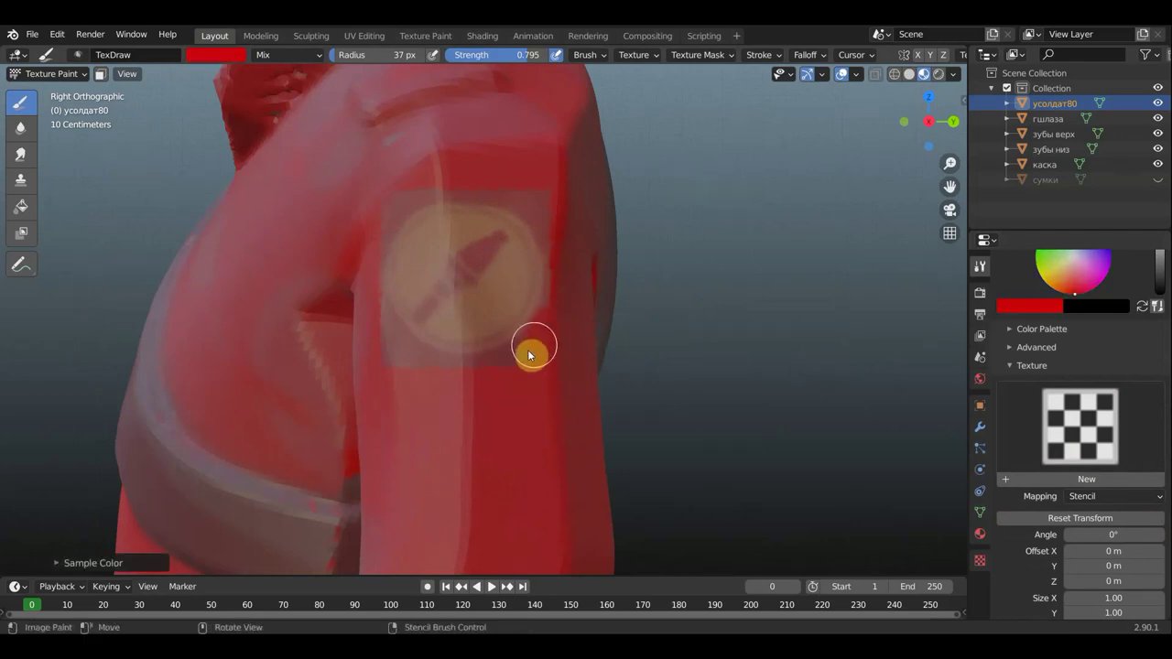
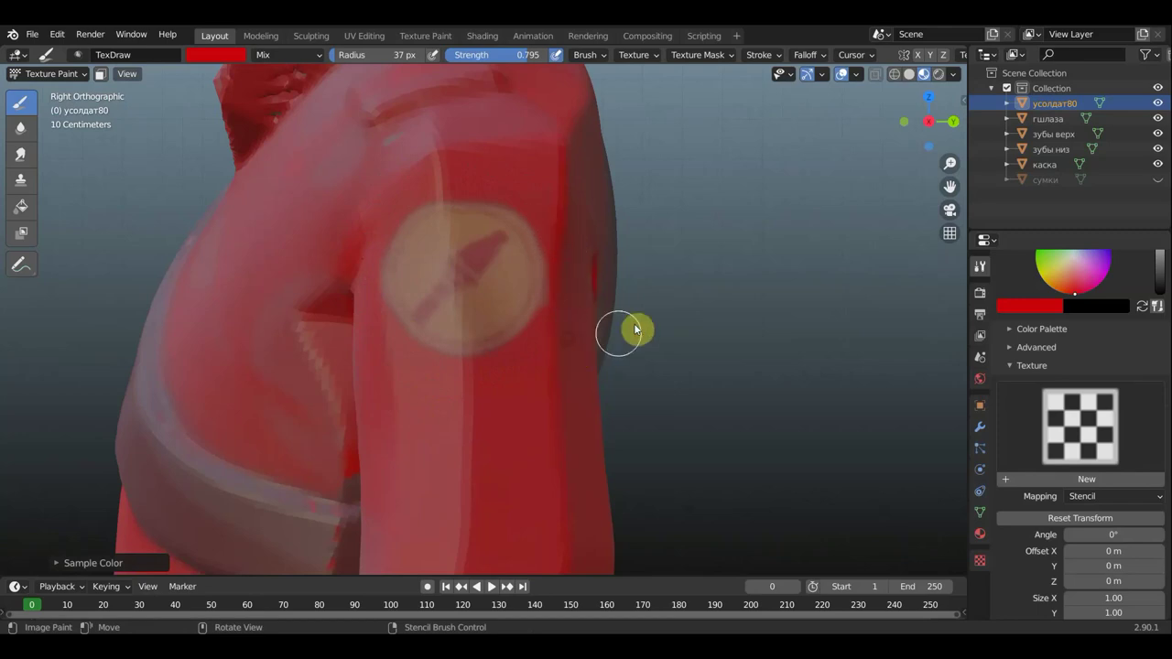
Orbit and zoom around the shoulder, chest and head to review the painted arm emblem.
{"action": "scroll", "coordinate": [619, 299], "scroll_direction": "down", "scroll_amount": 3}
{"action": "mouse_move", "coordinate": [610, 321]}
{"action": "middle_mouse_down"}
{"action": "mouse_move", "coordinate": [680, 340]}
{"action": "mouse_move", "coordinate": [654, 265]}
{"action": "middle_mouse_up"}
{"action": "scroll", "coordinate": [622, 325], "scroll_direction": "down", "scroll_amount": 2}
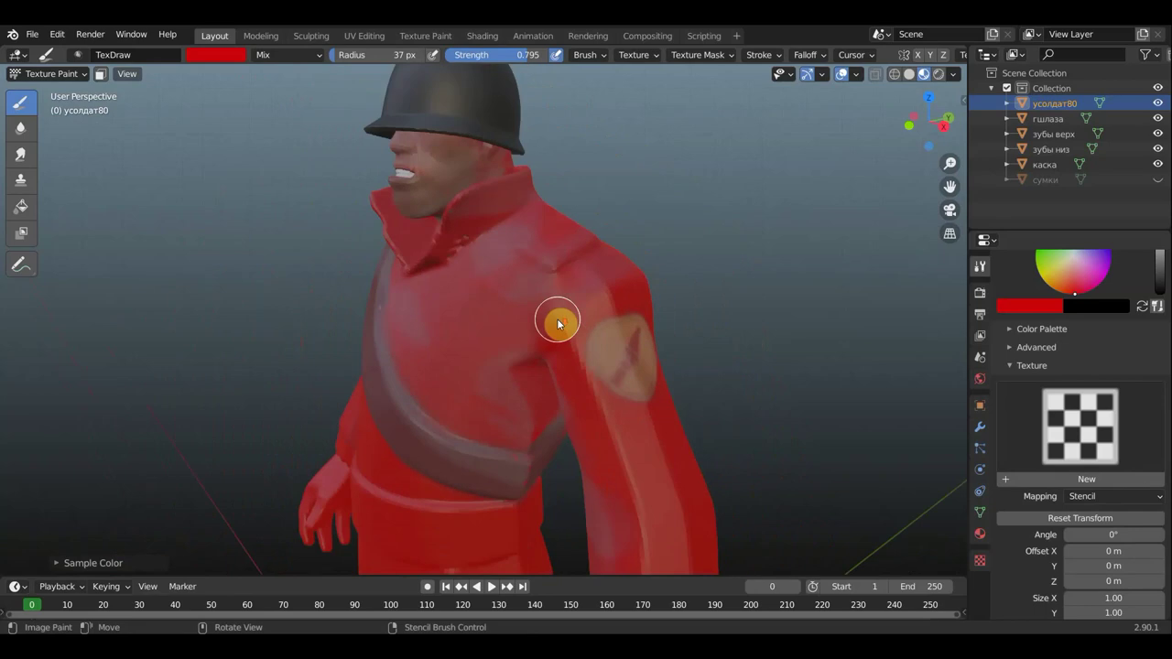
{"action": "middle_click_drag", "start_coordinate": [556, 319], "coordinate": [642, 328]}
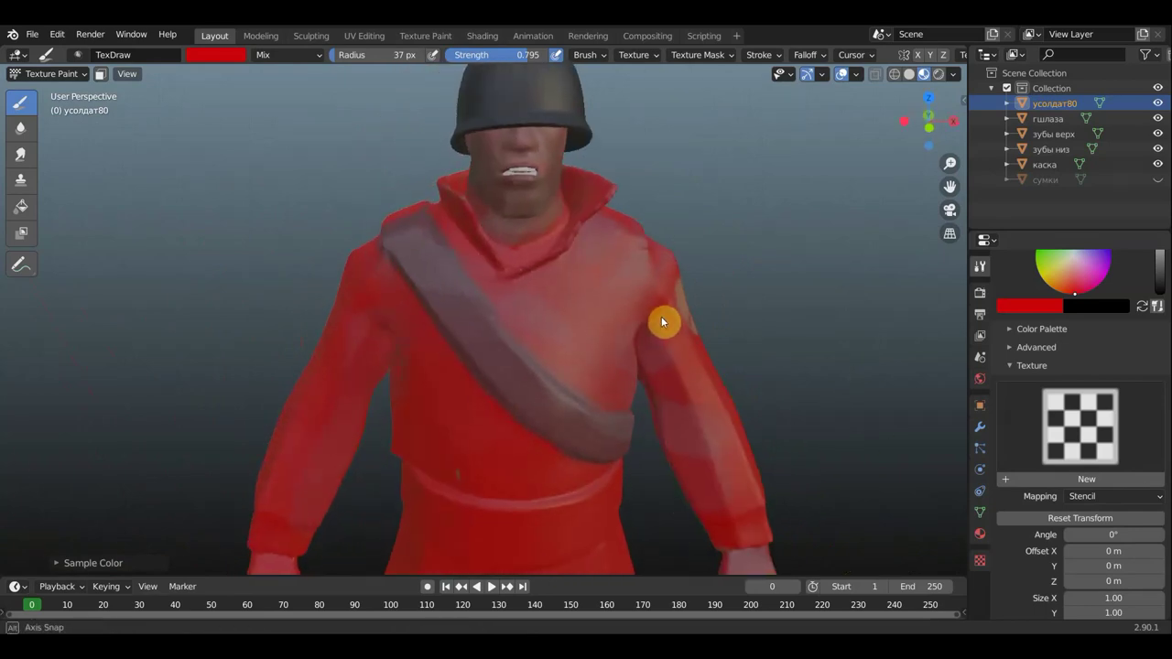
{"action": "scroll", "coordinate": [659, 316], "scroll_direction": "down", "scroll_amount": 3}
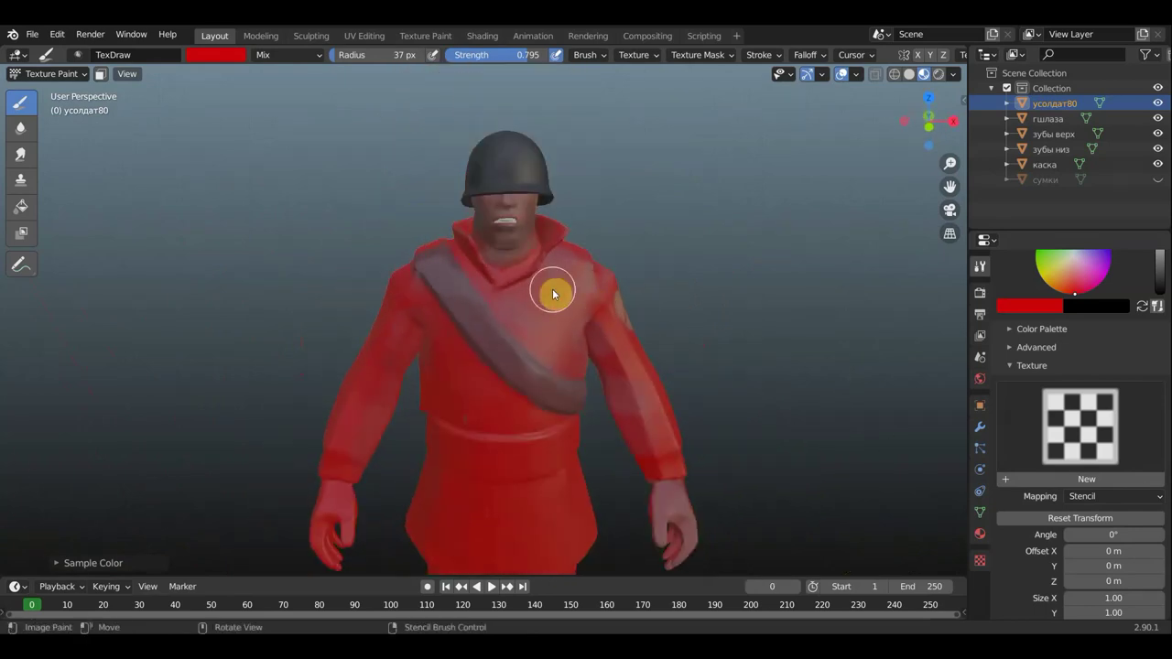
{"action": "scroll", "coordinate": [614, 319], "scroll_direction": "up", "scroll_amount": 2}
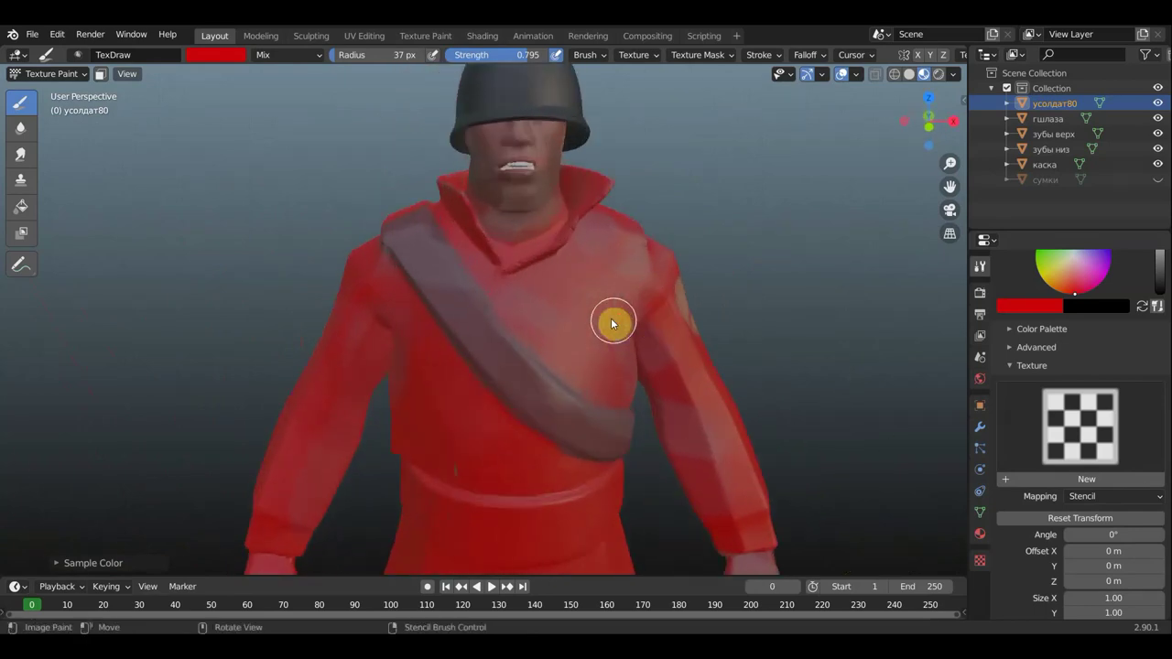
{"action": "middle_click_drag", "start_coordinate": [614, 320], "coordinate": [605, 319]}
{"action": "scroll", "coordinate": [604, 315], "scroll_direction": "down", "scroll_amount": 2}
{"action": "scroll", "coordinate": [628, 295], "scroll_direction": "down", "scroll_amount": 3}
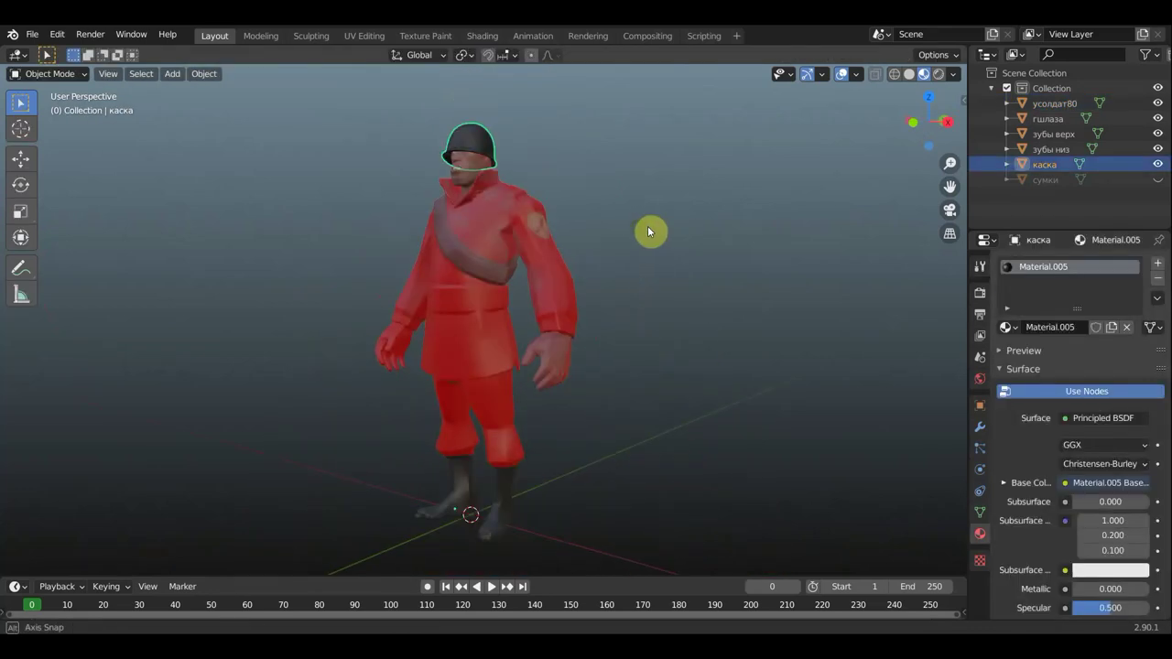
{"action": "middle_click_drag", "start_coordinate": [647, 232], "coordinate": [685, 230]}
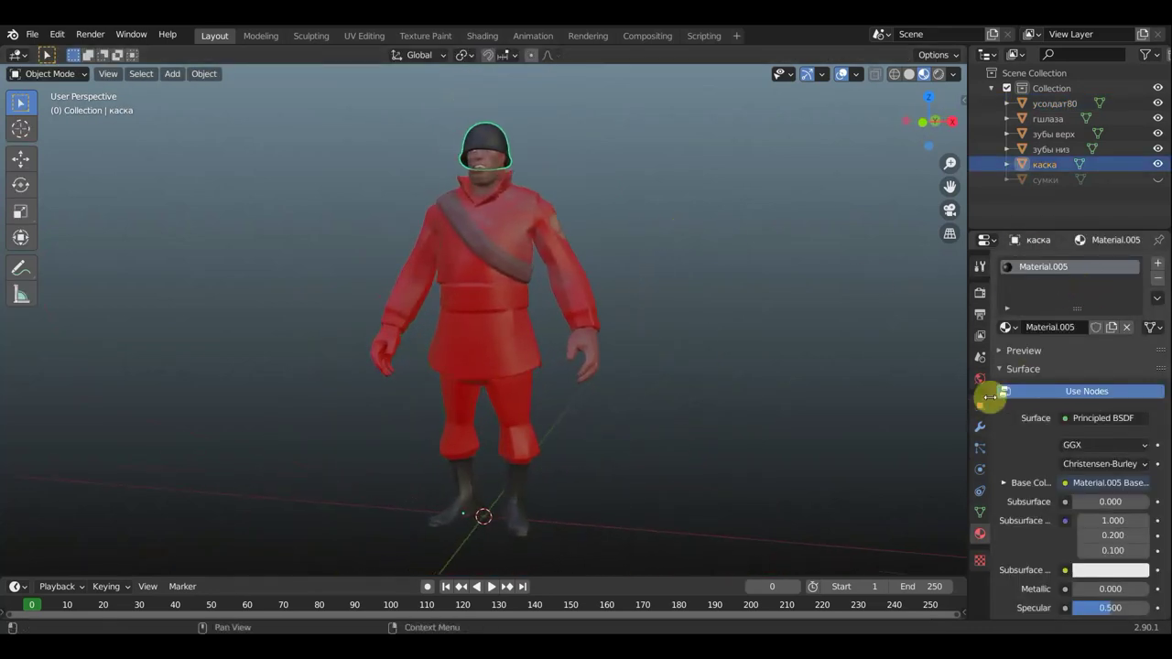
Put the soldier's body into Texture Paint on Material.004, viewing the torso close up.
{"action": "left_click", "coordinate": [501, 306]}
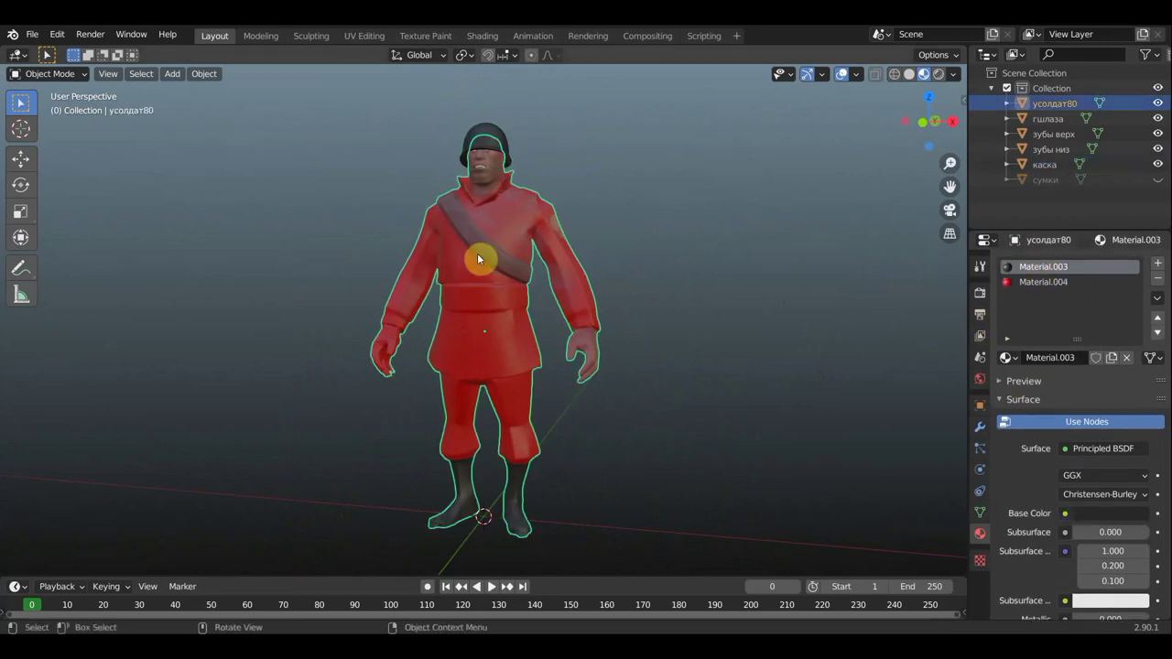
{"action": "left_click", "coordinate": [1032, 283]}
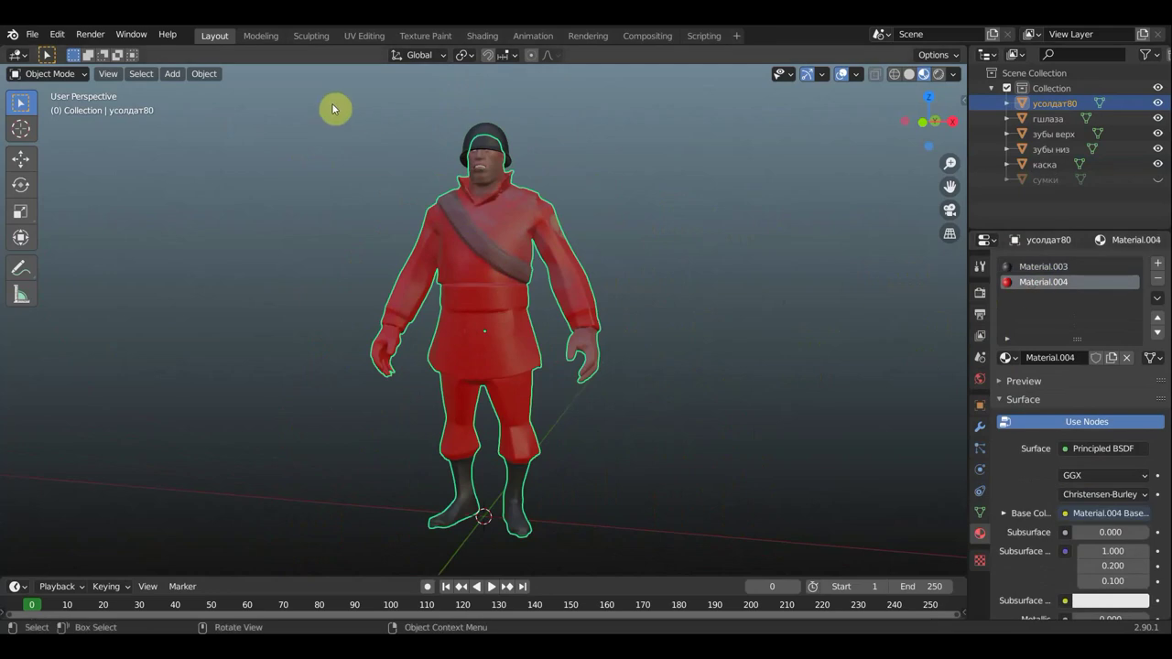
{"action": "left_click", "coordinate": [47, 73]}
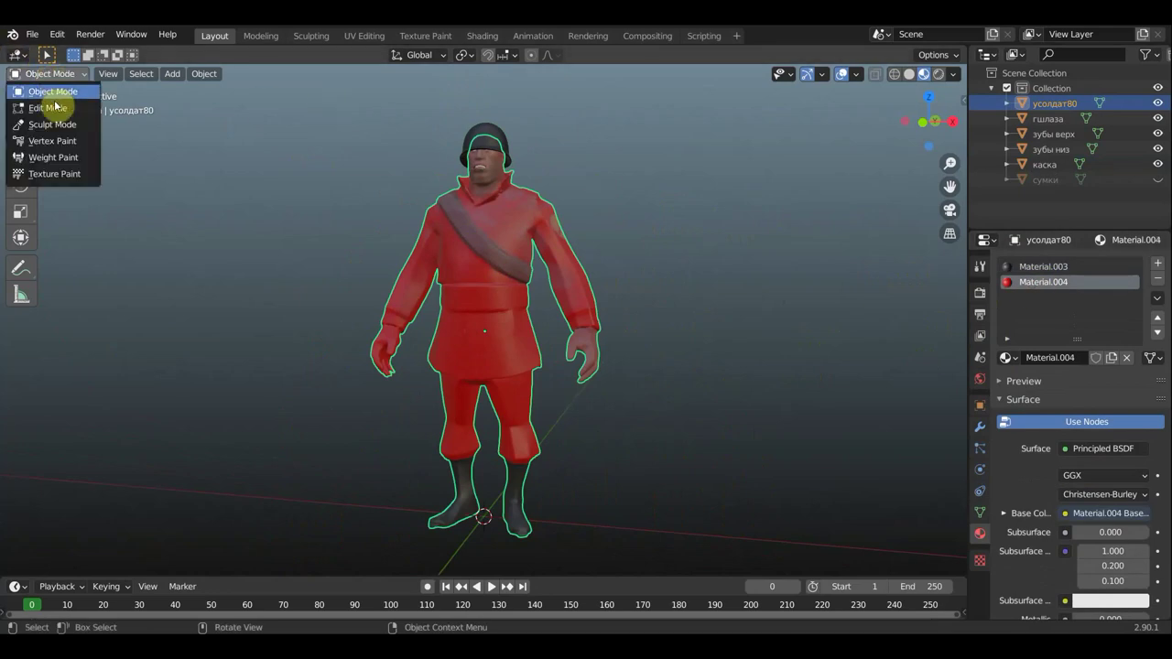
{"action": "left_click", "coordinate": [54, 174]}
{"action": "scroll", "coordinate": [414, 232], "scroll_direction": "up", "scroll_amount": 4}
{"action": "mouse_move", "coordinate": [413, 232]}
{"action": "middle_mouse_down"}
{"action": "mouse_move", "coordinate": [345, 253]}
{"action": "mouse_move", "coordinate": [452, 241]}
{"action": "mouse_move", "coordinate": [436, 241]}
{"action": "middle_mouse_up"}
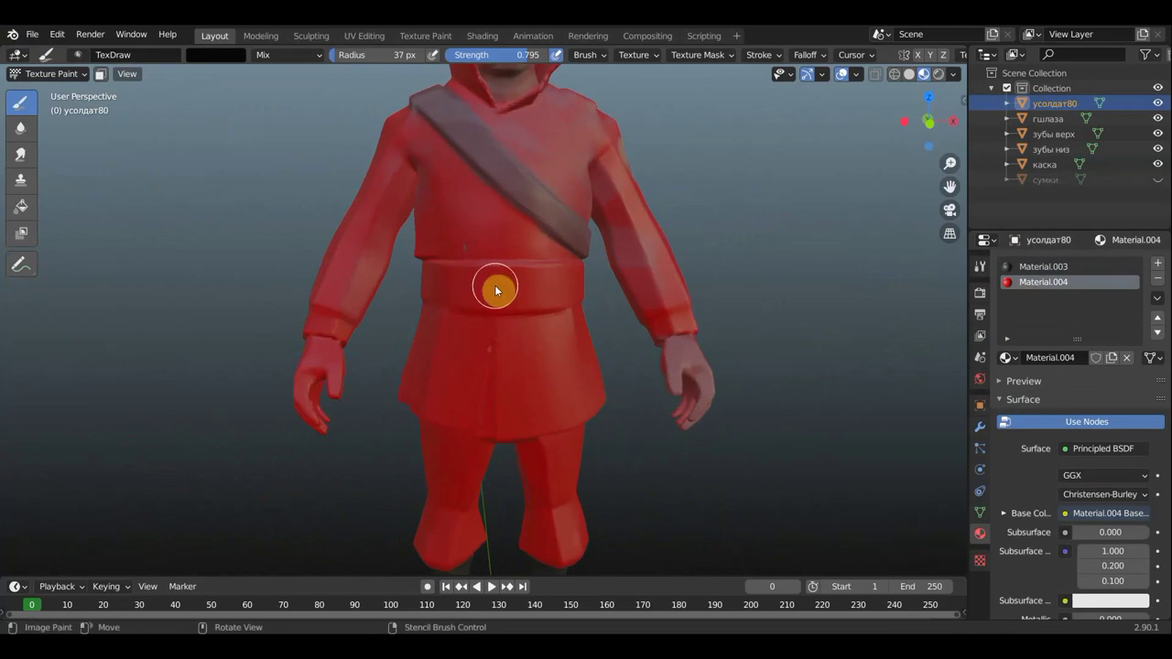
{"action": "middle_click_drag", "start_coordinate": [497, 277], "coordinate": [503, 277]}
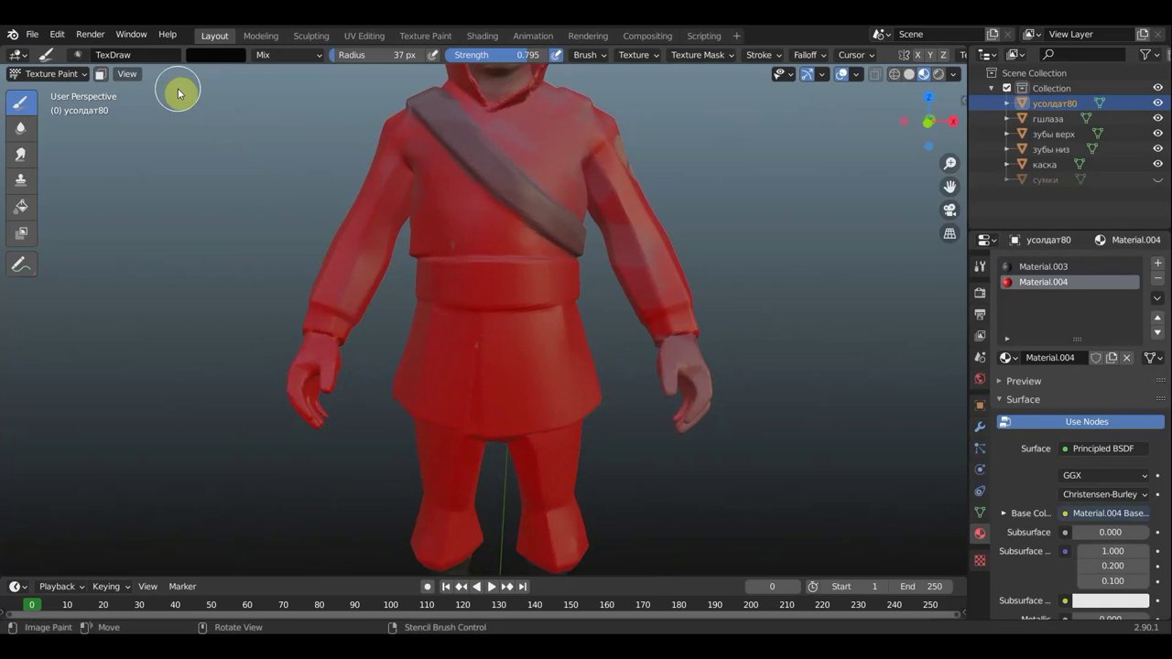
Paint two darker, greyer brown passes along the shoulder strap.
{"action": "left_click", "coordinate": [49, 74]}
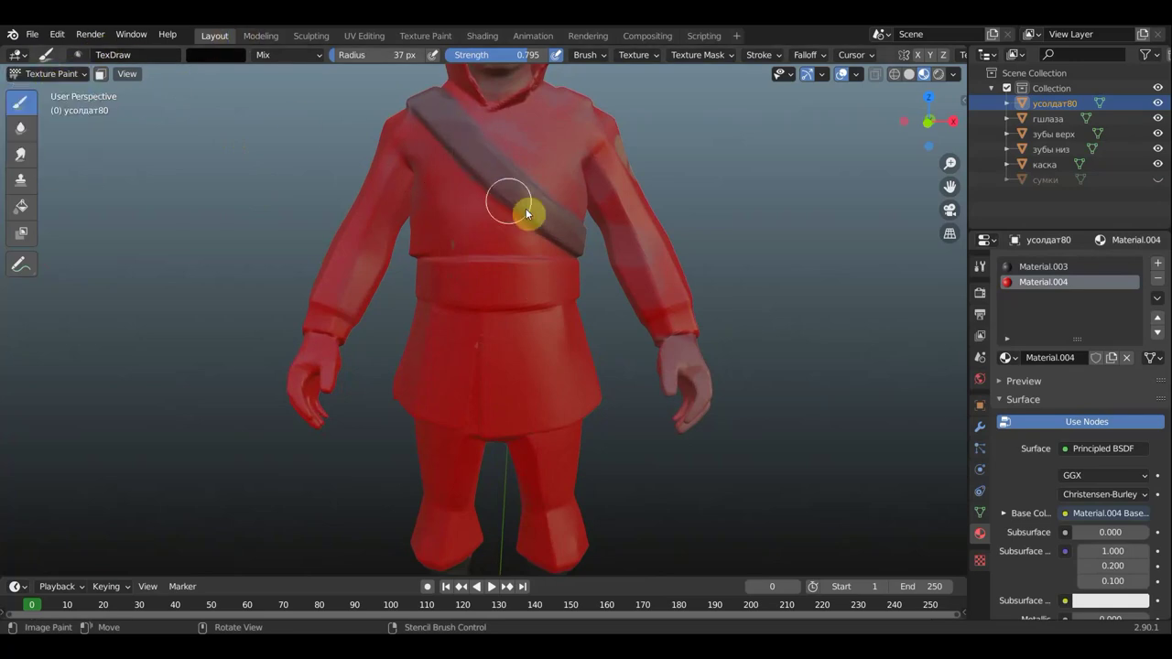
{"action": "mouse_move", "coordinate": [447, 133]}
{"action": "left_mouse_down"}
{"action": "mouse_move", "coordinate": [518, 209]}
{"action": "mouse_move", "coordinate": [434, 91]}
{"action": "mouse_move", "coordinate": [582, 254]}
{"action": "left_mouse_up"}
{"action": "mouse_move", "coordinate": [438, 110]}
{"action": "left_mouse_down"}
{"action": "mouse_move", "coordinate": [558, 223]}
{"action": "mouse_move", "coordinate": [418, 118]}
{"action": "mouse_move", "coordinate": [318, 81]}
{"action": "left_mouse_up"}
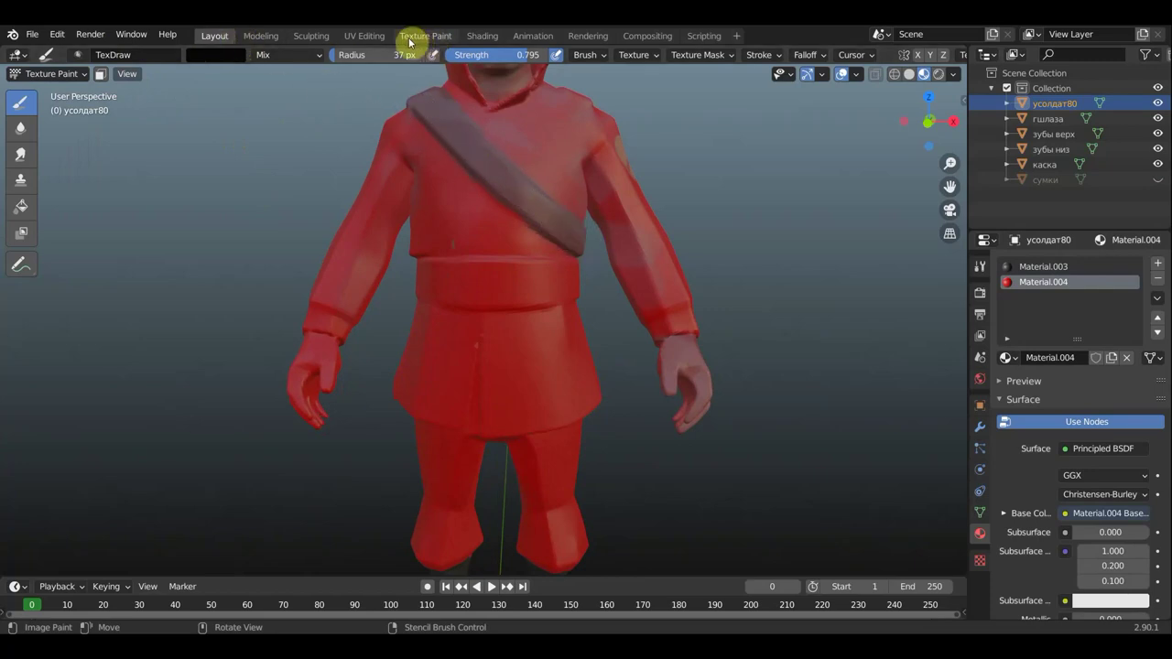
{"action": "left_click", "coordinate": [55, 73]}
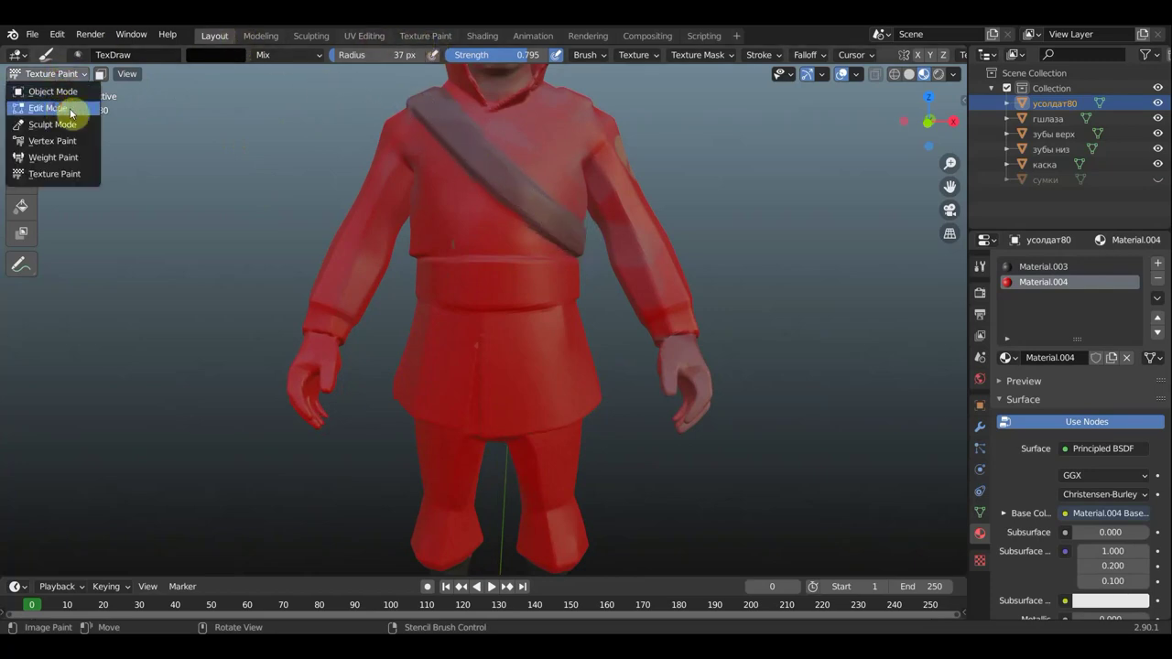
In Edit Mode, front view with X-ray, box-select the waist belt band faces.
{"action": "left_click", "coordinate": [70, 109]}
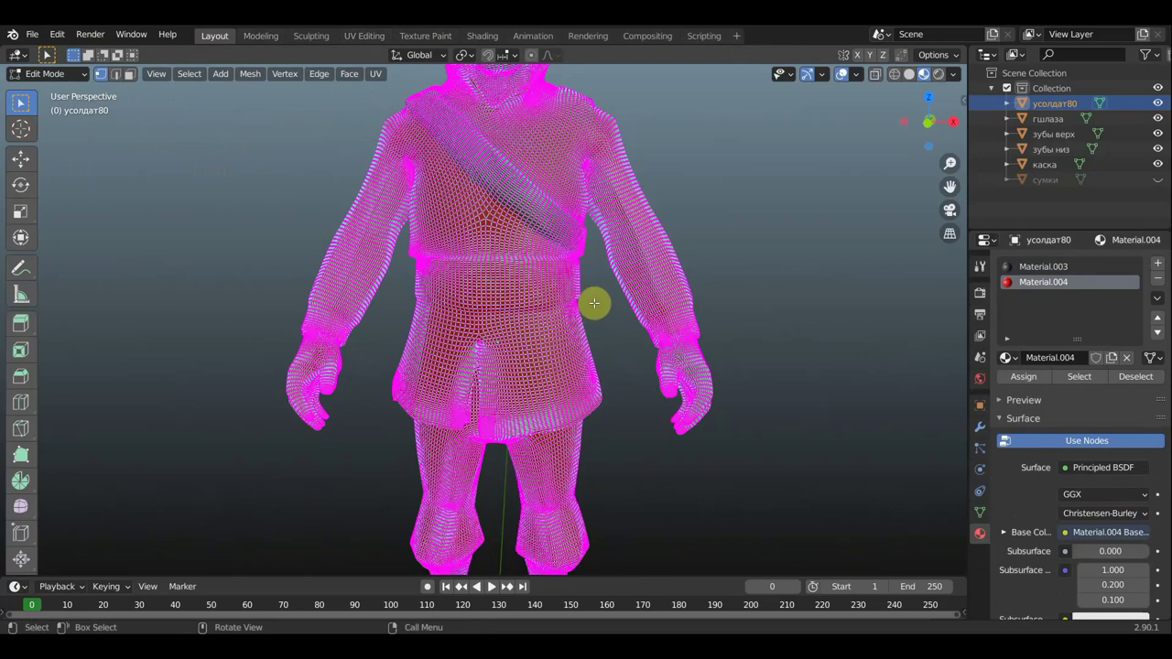
{"action": "key", "text": "KP_1"}
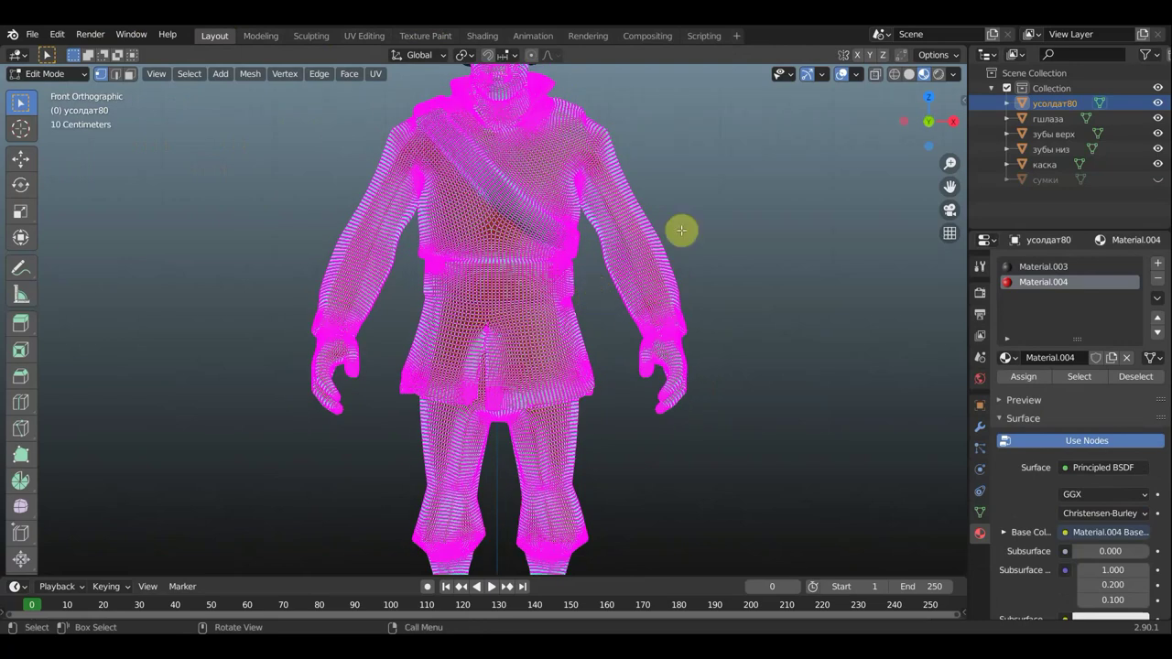
{"action": "left_click", "coordinate": [894, 76]}
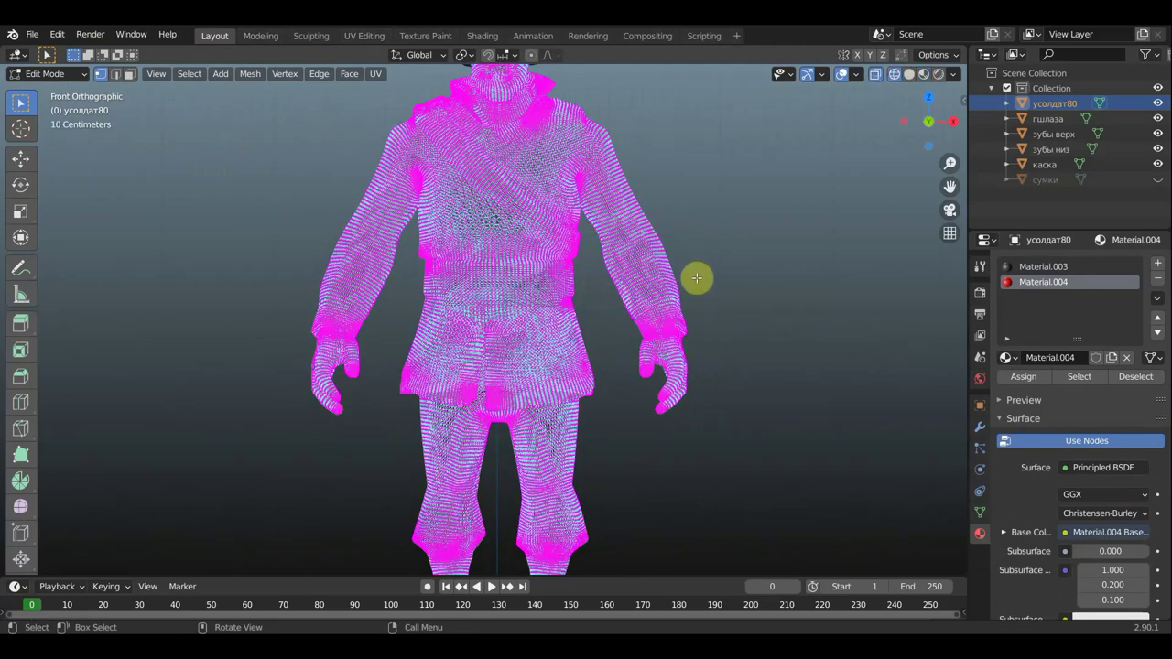
{"action": "left_click_drag", "start_coordinate": [597, 295], "coordinate": [412, 265]}
{"action": "mouse_move", "coordinate": [589, 296]}
{"action": "left_mouse_down"}
{"action": "mouse_move", "coordinate": [411, 266]}
{"action": "mouse_move", "coordinate": [422, 265]}
{"action": "left_mouse_up"}
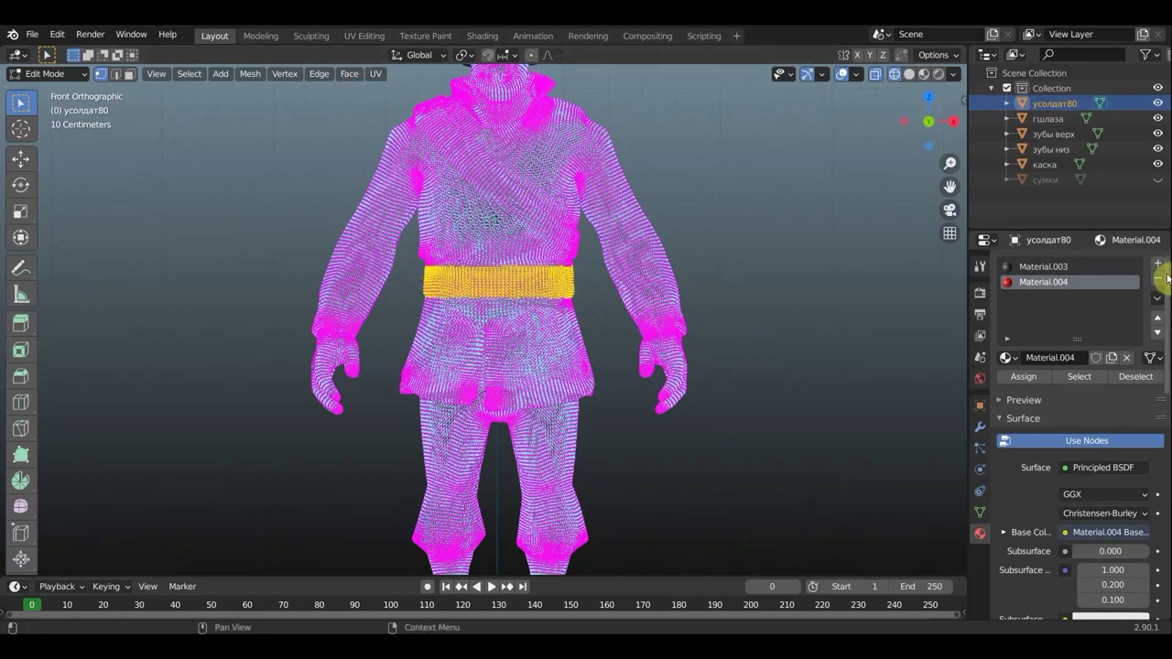
Add a new Material.007 slot with a dark grey base colour (value 0.342), then return to Object Mode.
{"action": "left_click", "coordinate": [1156, 270]}
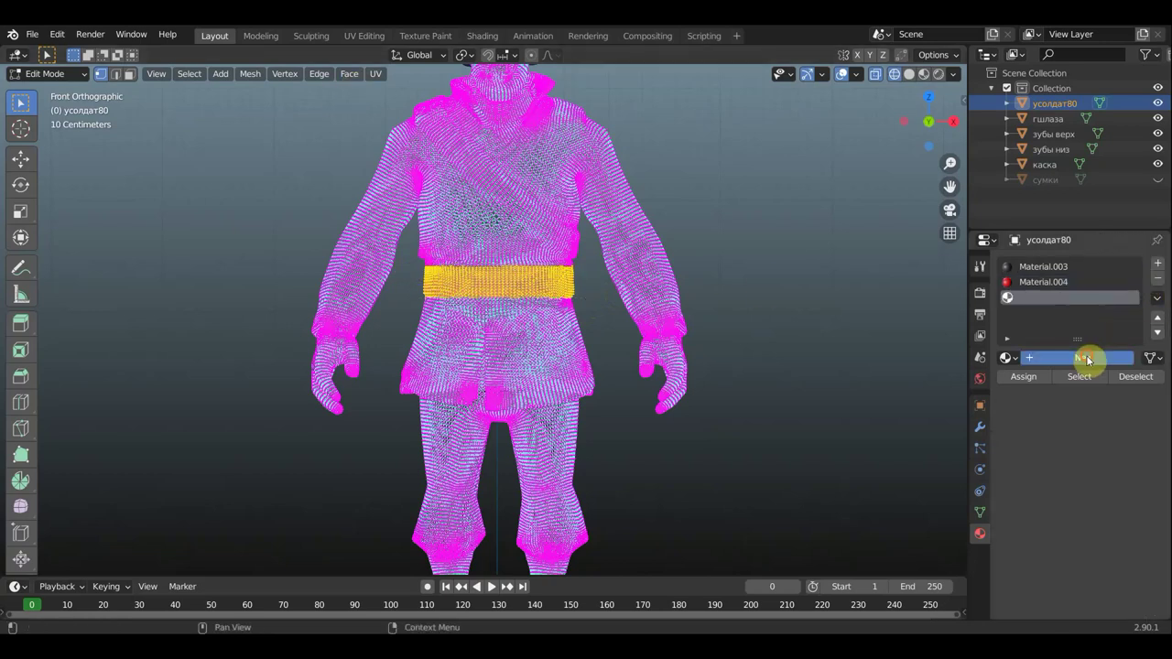
{"action": "left_click", "coordinate": [1080, 357]}
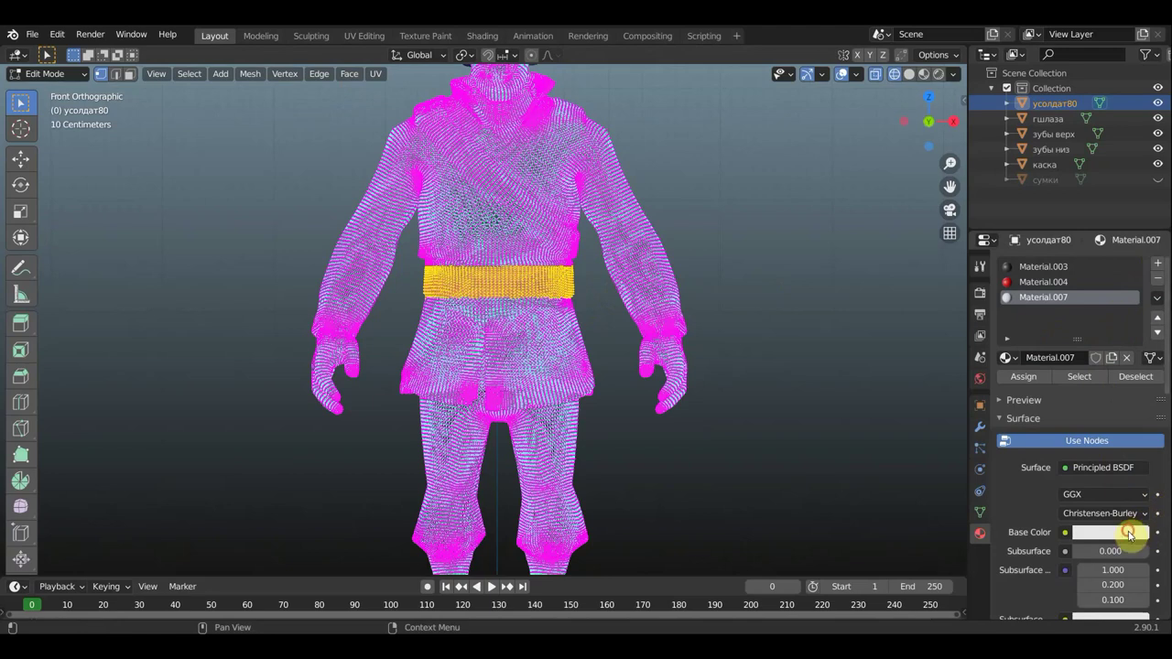
{"action": "left_click", "coordinate": [1129, 534]}
{"action": "left_click_drag", "start_coordinate": [1138, 325], "coordinate": [1137, 387]}
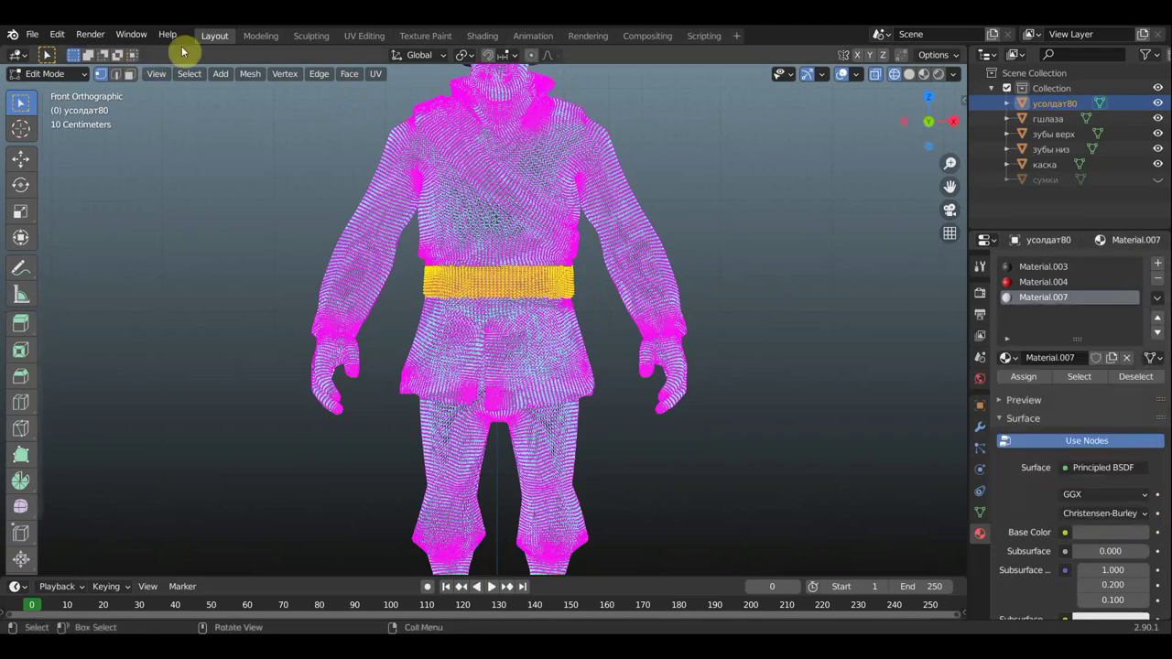
{"action": "left_click", "coordinate": [50, 75]}
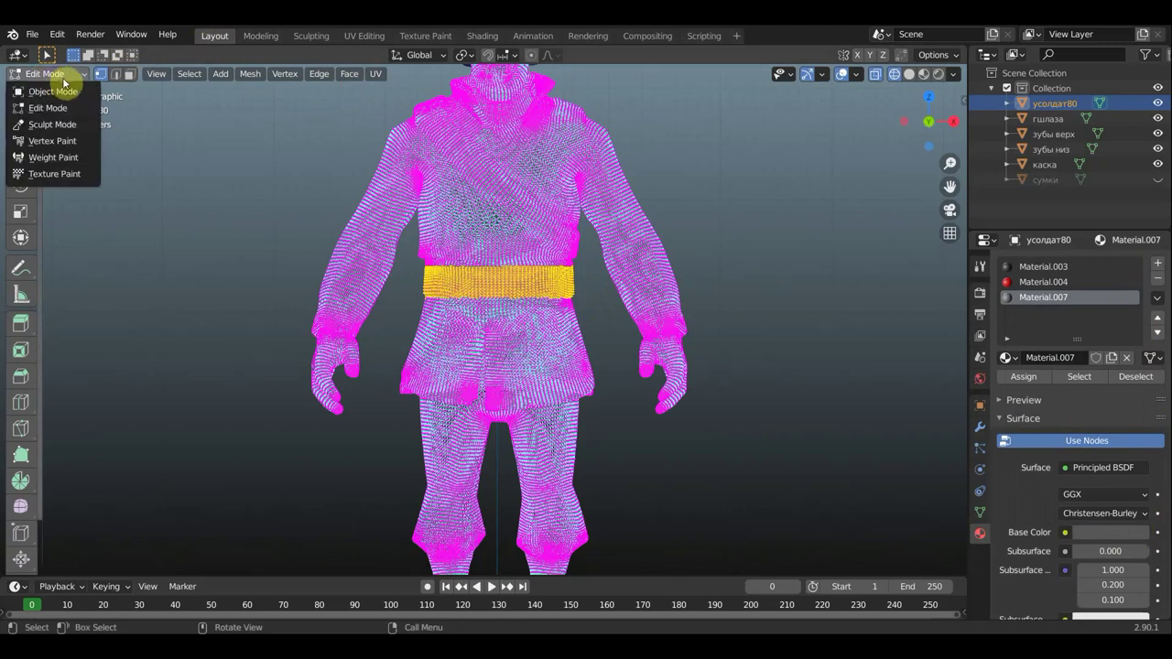
{"action": "left_click", "coordinate": [53, 90]}
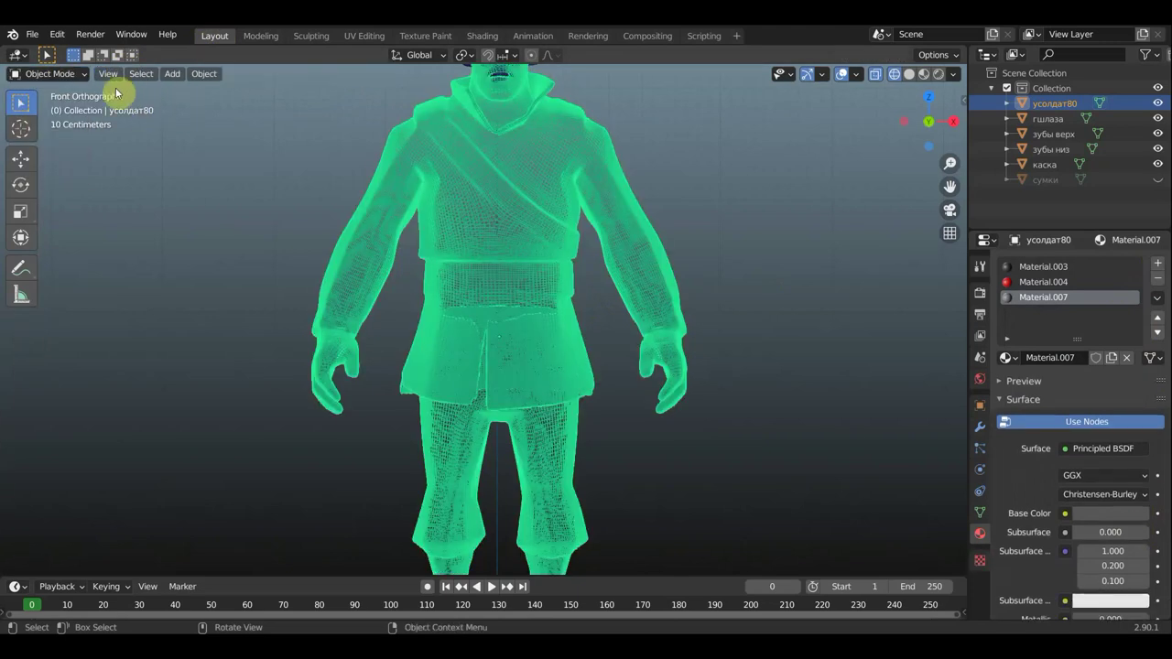
Assign Material.007 to the selected belt faces and return to Object Mode.
{"action": "left_click", "coordinate": [67, 75]}
{"action": "left_click", "coordinate": [55, 105]}
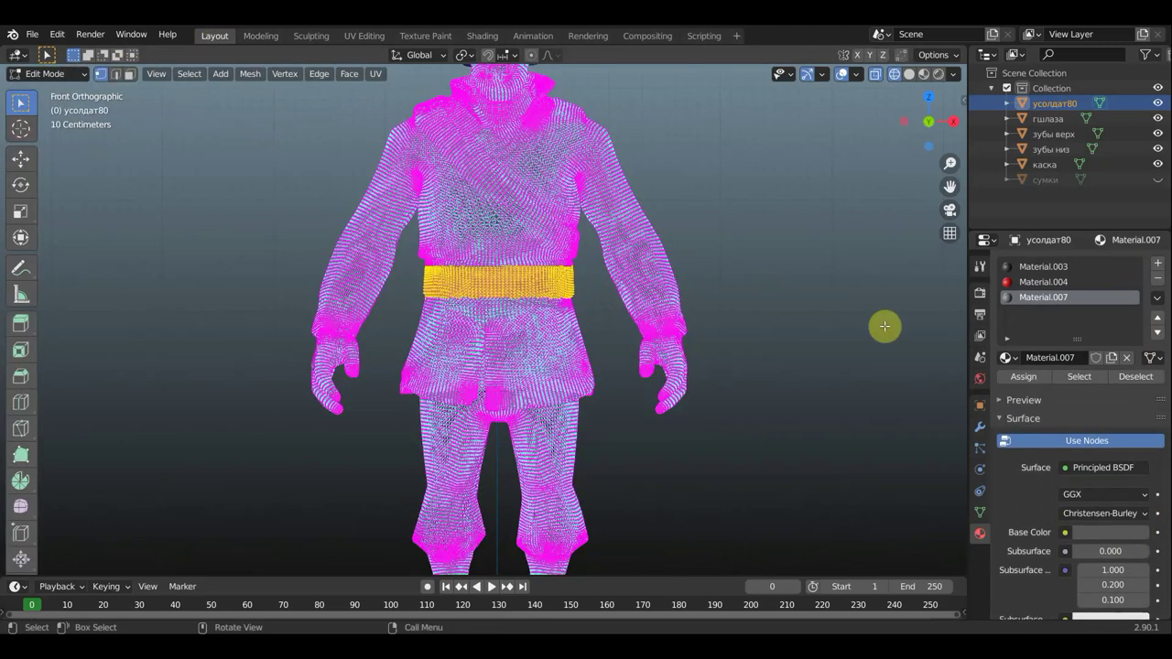
{"action": "left_click", "coordinate": [1027, 375]}
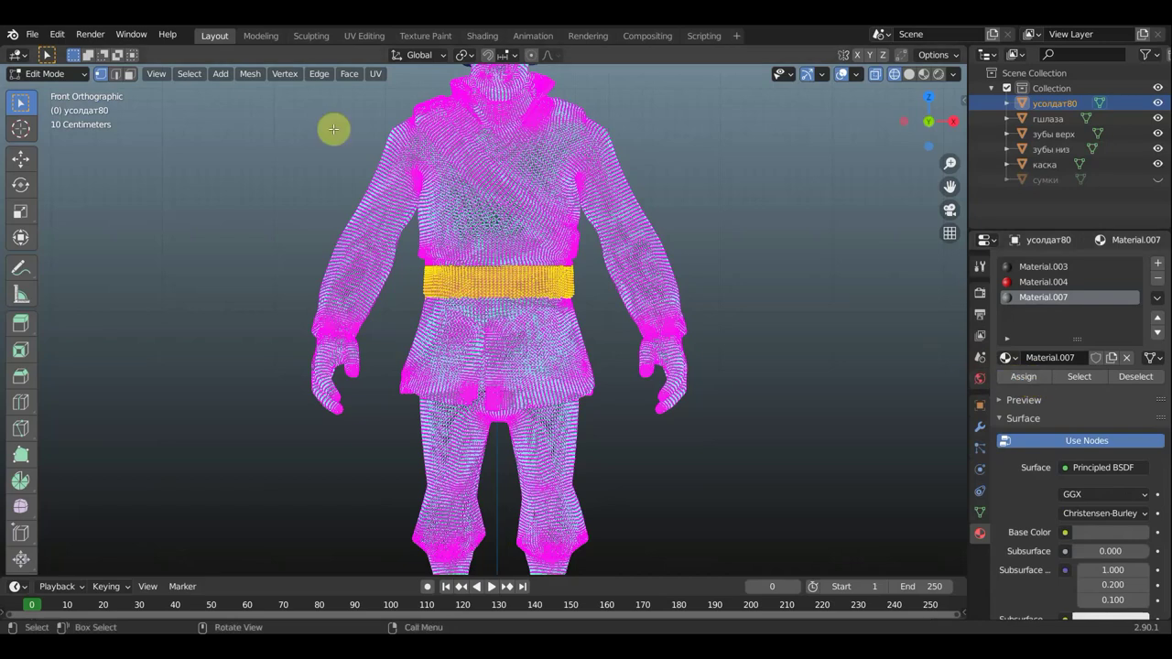
{"action": "left_click", "coordinate": [59, 79]}
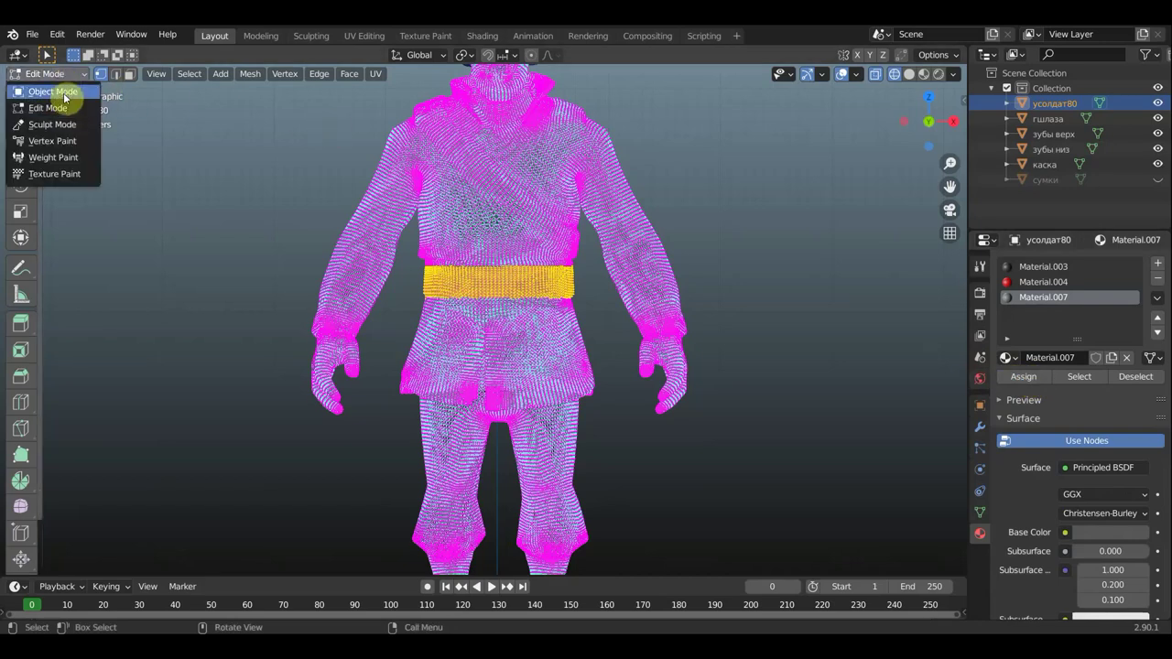
{"action": "left_click", "coordinate": [62, 87]}
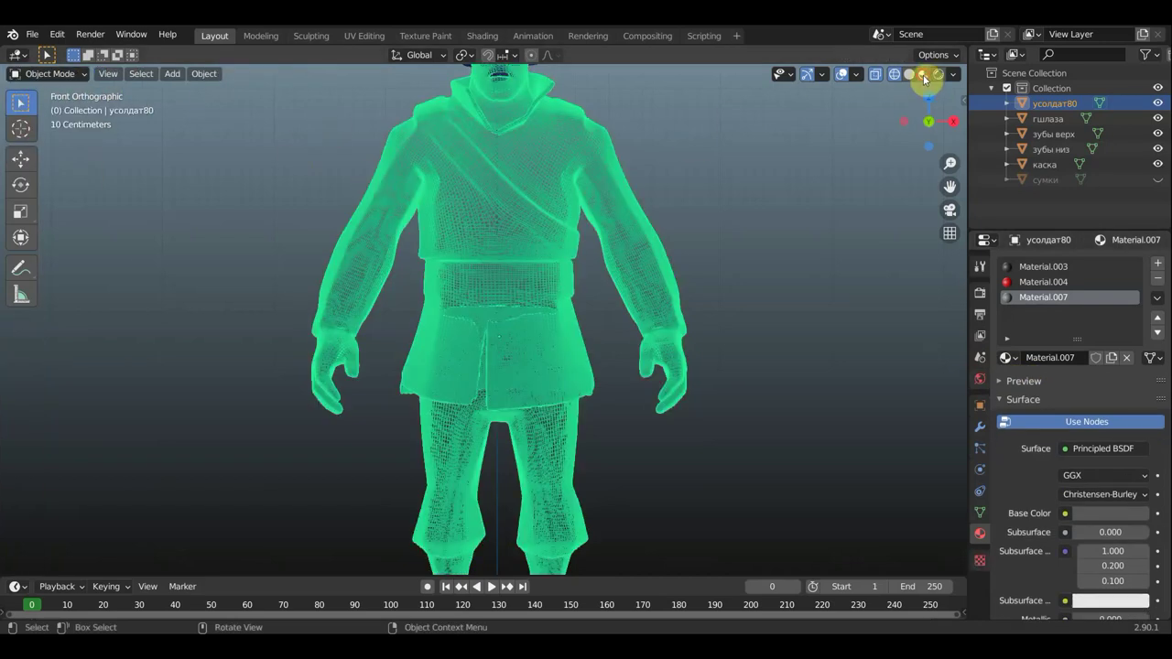
Inspect the grey belt in Material Preview, finishing on the front orthographic view.
{"action": "left_click", "coordinate": [924, 76]}
{"action": "scroll", "coordinate": [785, 228], "scroll_direction": "up", "scroll_amount": 3}
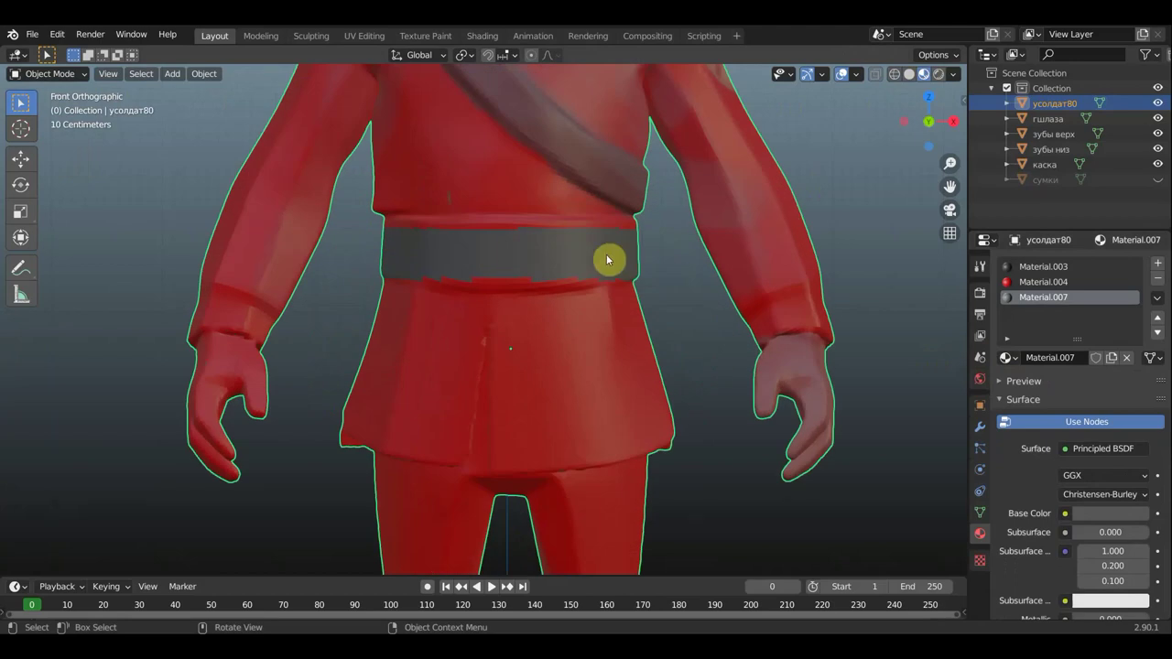
{"action": "mouse_move", "coordinate": [665, 288]}
{"action": "middle_mouse_down"}
{"action": "mouse_move", "coordinate": [742, 303]}
{"action": "mouse_move", "coordinate": [662, 301]}
{"action": "middle_mouse_up"}
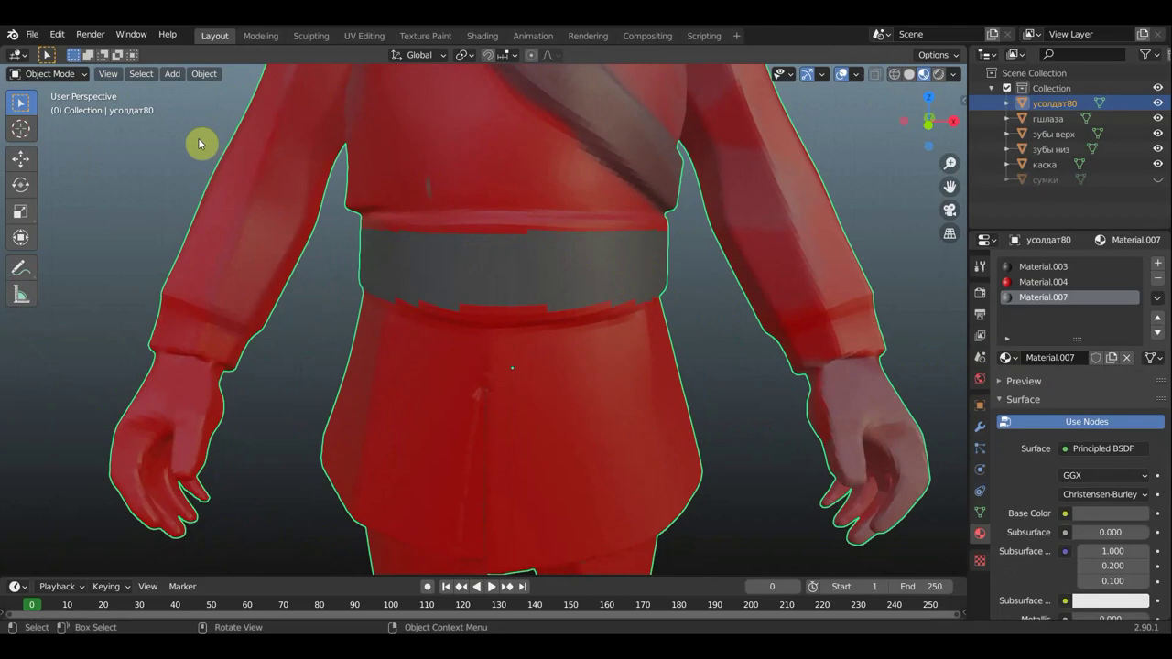
{"action": "key", "text": "KP_1"}
Reselect the belt faces in X-ray Edit Mode and lower Material.007's base colour value to 0.219.
{"action": "left_click", "coordinate": [55, 73]}
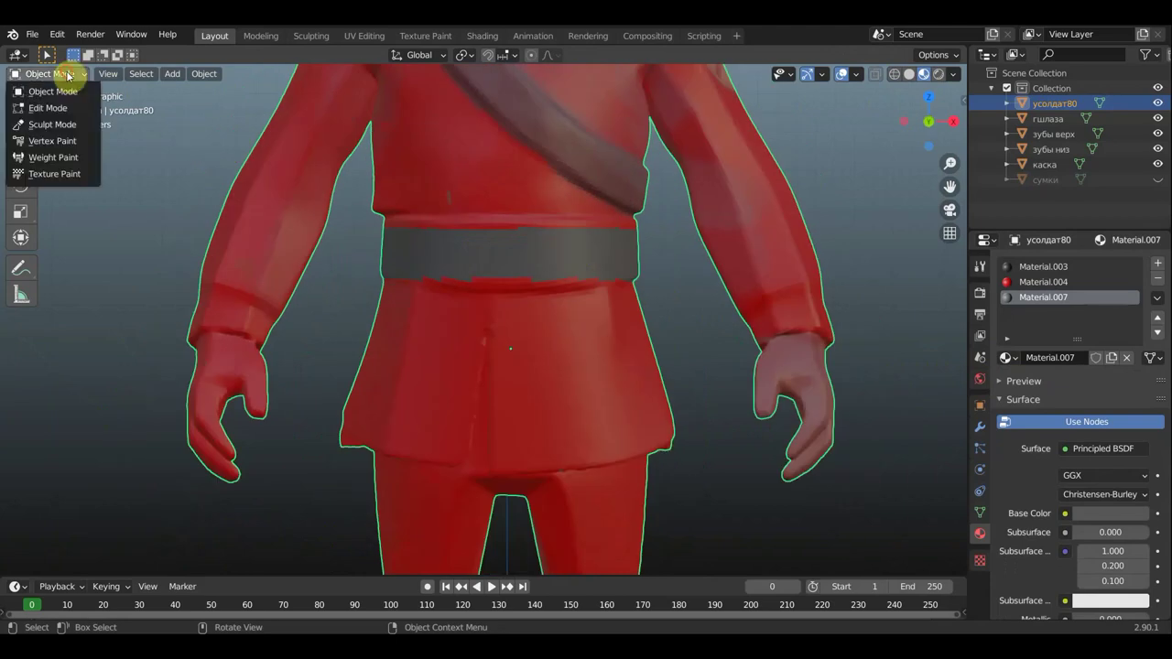
{"action": "key", "text": "Tab"}
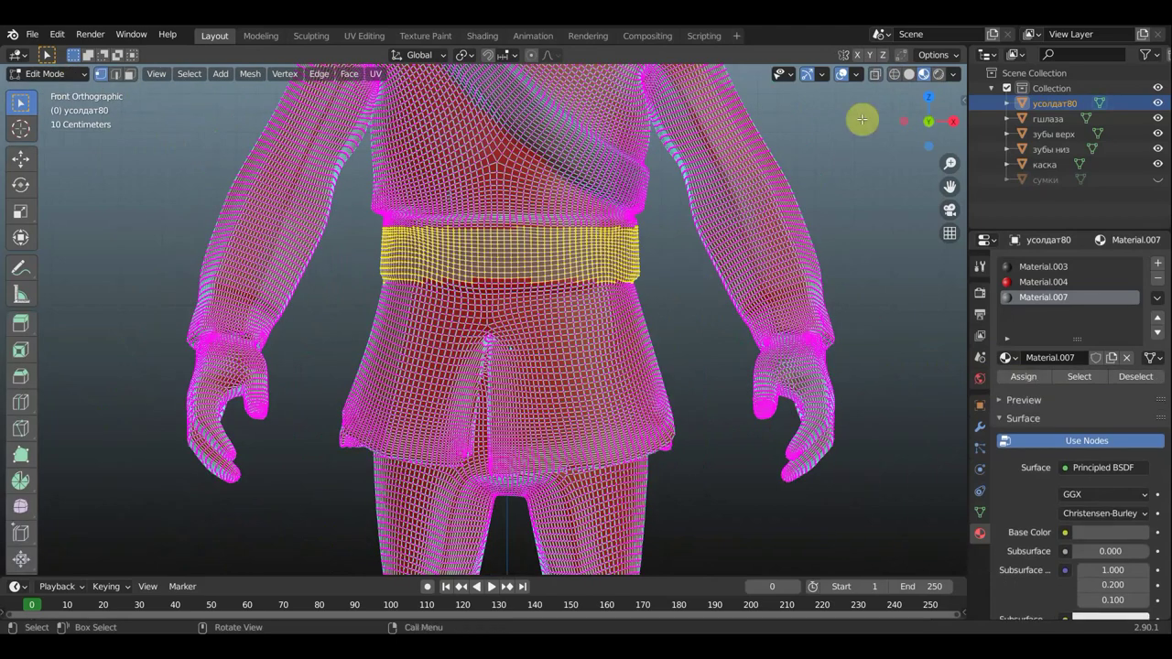
{"action": "left_click", "coordinate": [894, 73]}
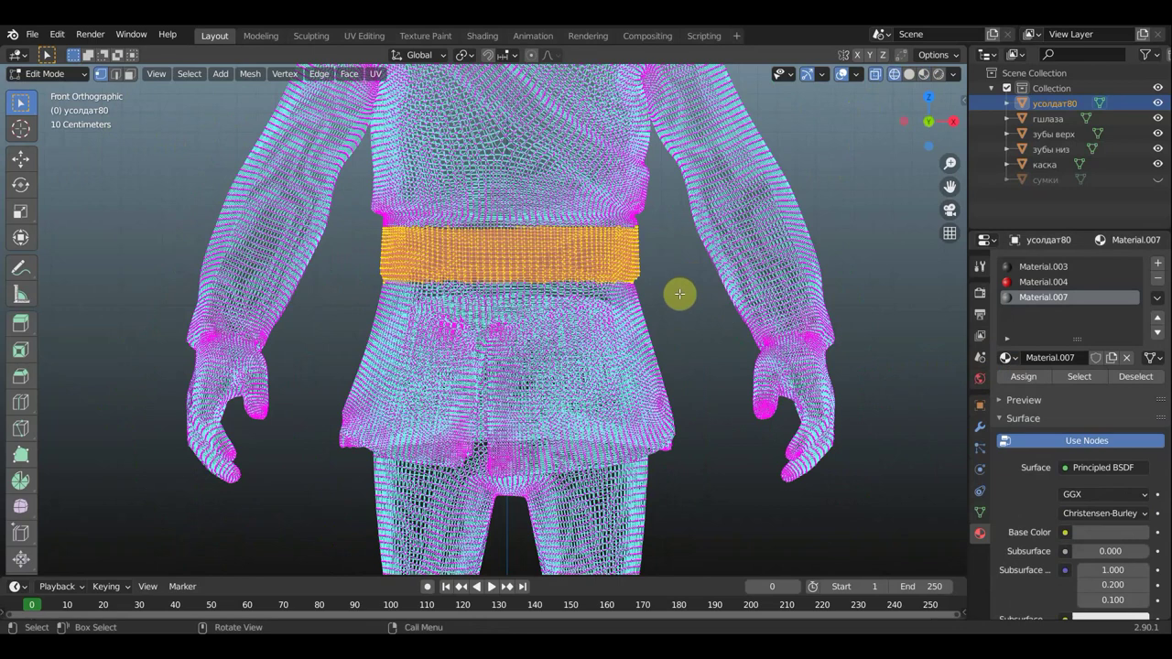
{"action": "left_click_drag", "start_coordinate": [679, 294], "coordinate": [372, 215]}
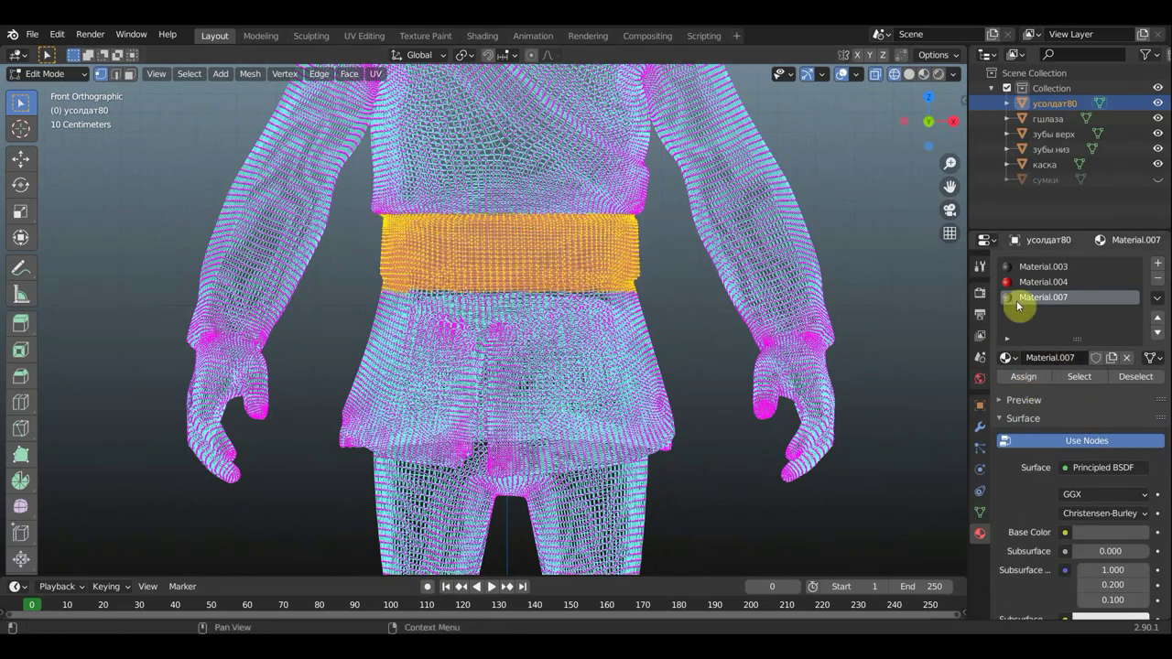
{"action": "left_click", "coordinate": [1111, 535]}
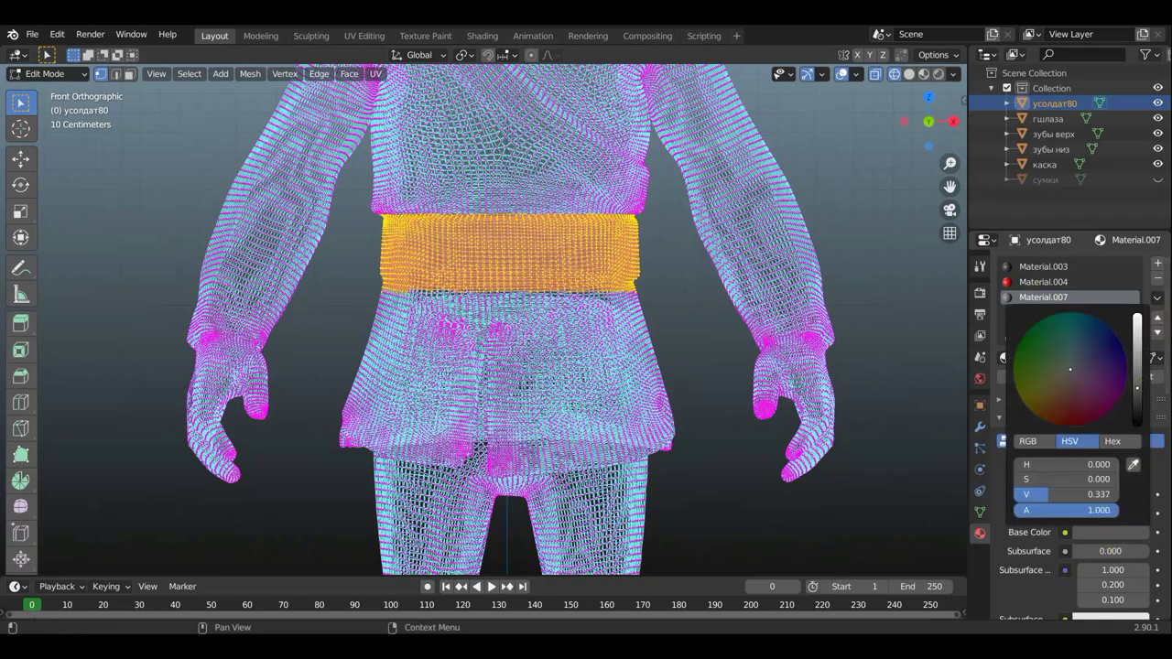
{"action": "left_click_drag", "start_coordinate": [1136, 388], "coordinate": [1137, 400]}
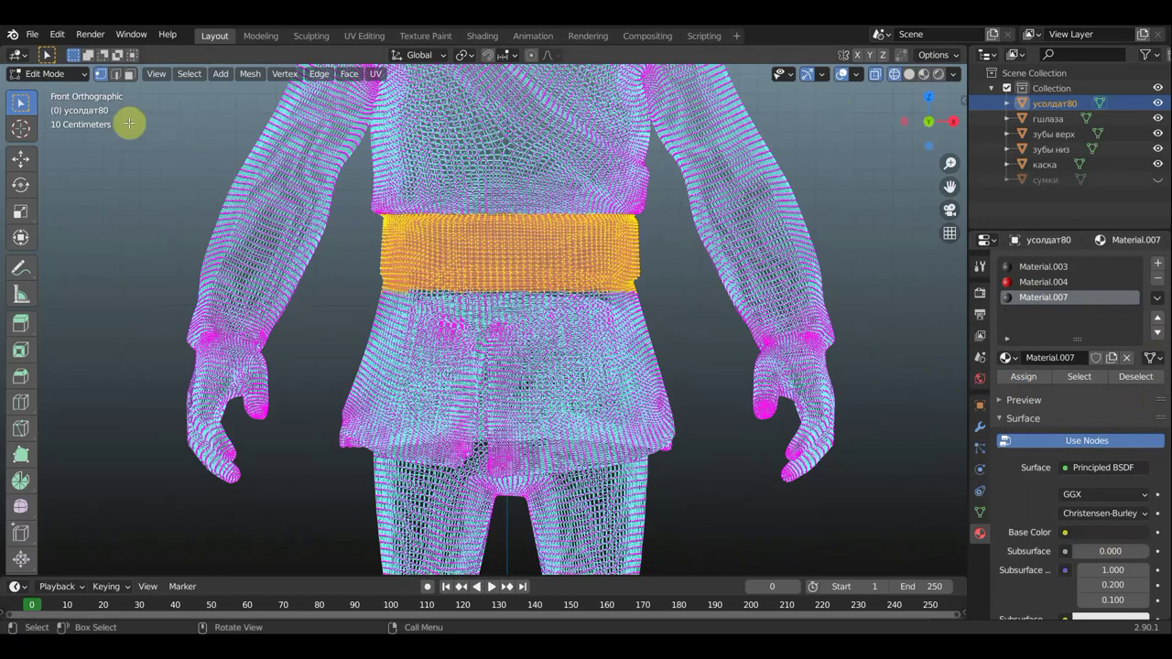
Return to Object Mode and inspect the darkened belt close up in Material Preview.
{"action": "left_click", "coordinate": [48, 73]}
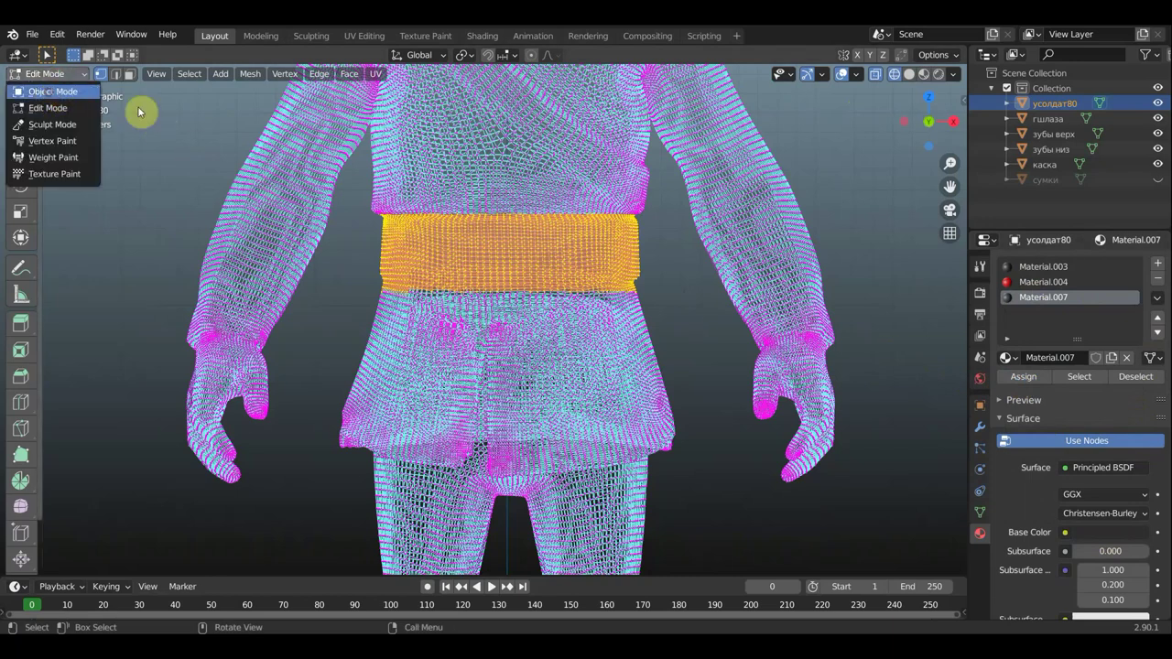
{"action": "left_click", "coordinate": [50, 92]}
{"action": "left_click", "coordinate": [922, 75]}
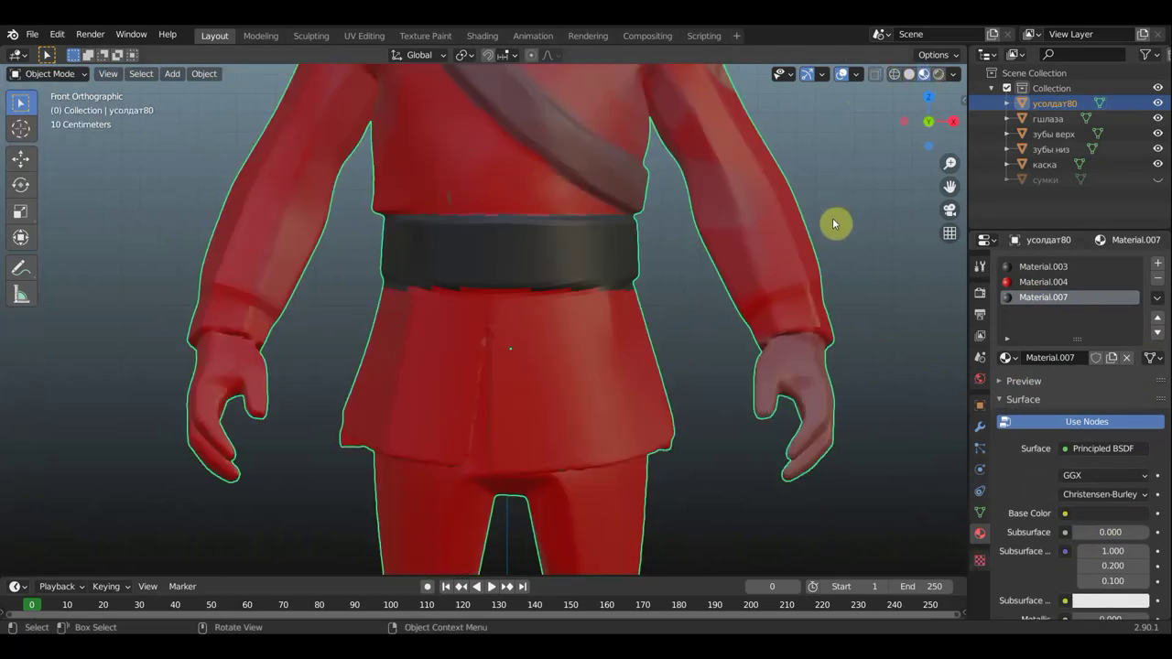
{"action": "middle_click_drag", "start_coordinate": [819, 235], "coordinate": [753, 254]}
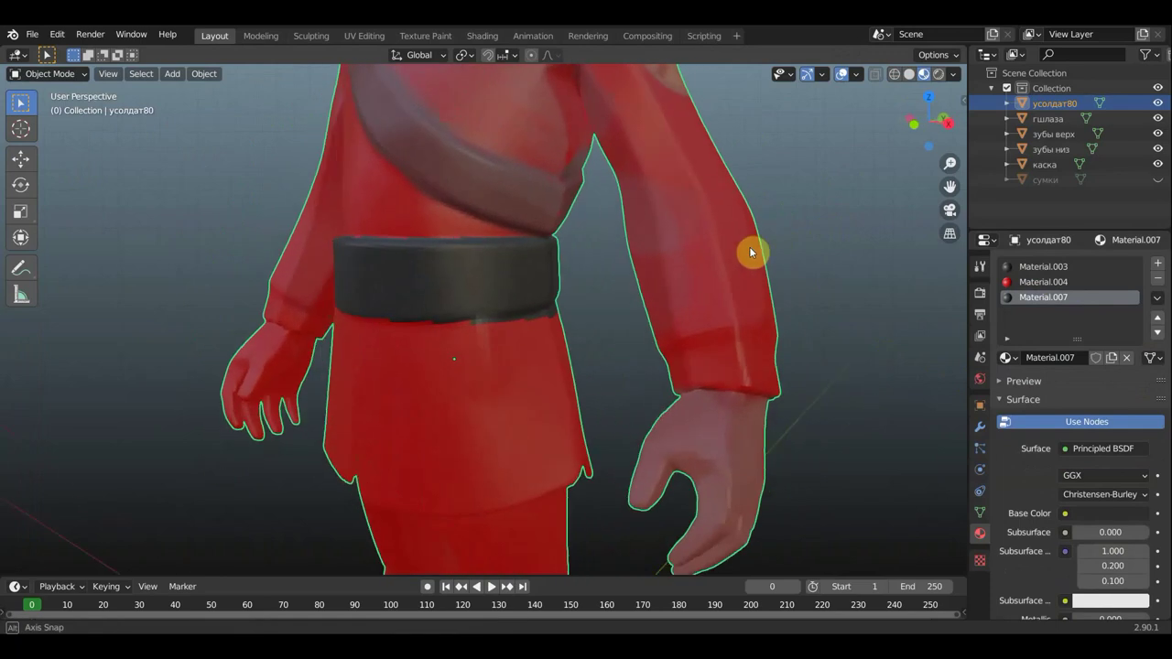
{"action": "scroll", "coordinate": [640, 280], "scroll_direction": "up", "scroll_amount": 3}
{"action": "scroll", "coordinate": [640, 282], "scroll_direction": "up", "scroll_amount": 3}
{"action": "middle_click_drag", "start_coordinate": [640, 282], "coordinate": [651, 272]}
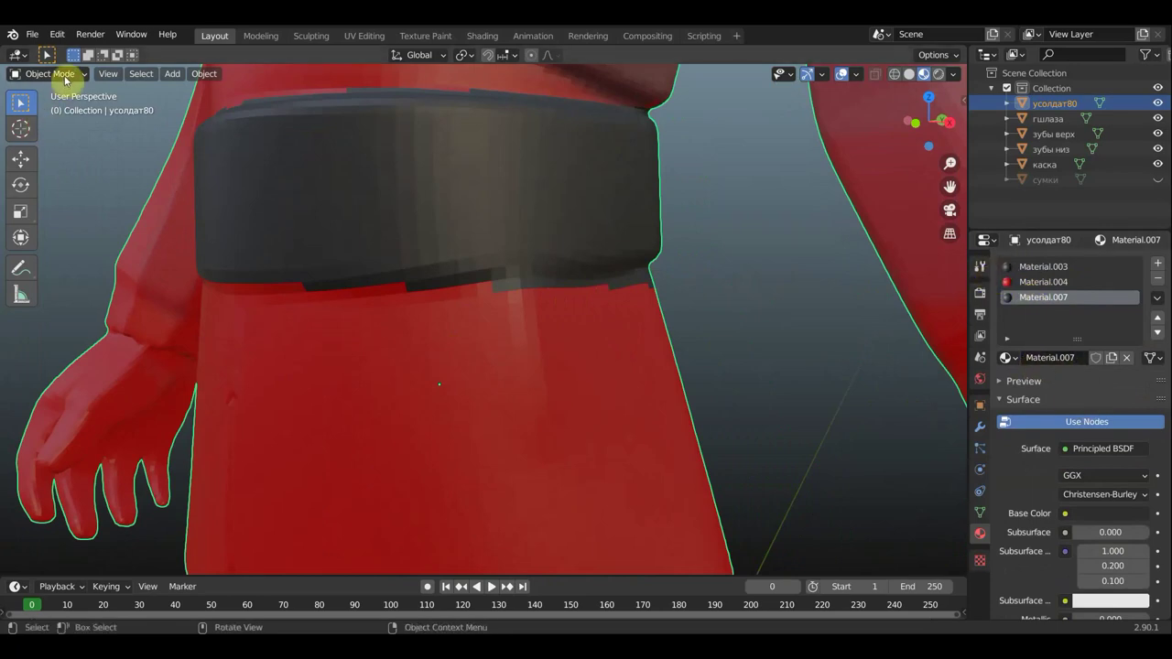
{"action": "left_click", "coordinate": [53, 74]}
Enter Texture Paint and add a 1024 px Base Color paint texture to Material.007.
{"action": "left_click", "coordinate": [54, 174]}
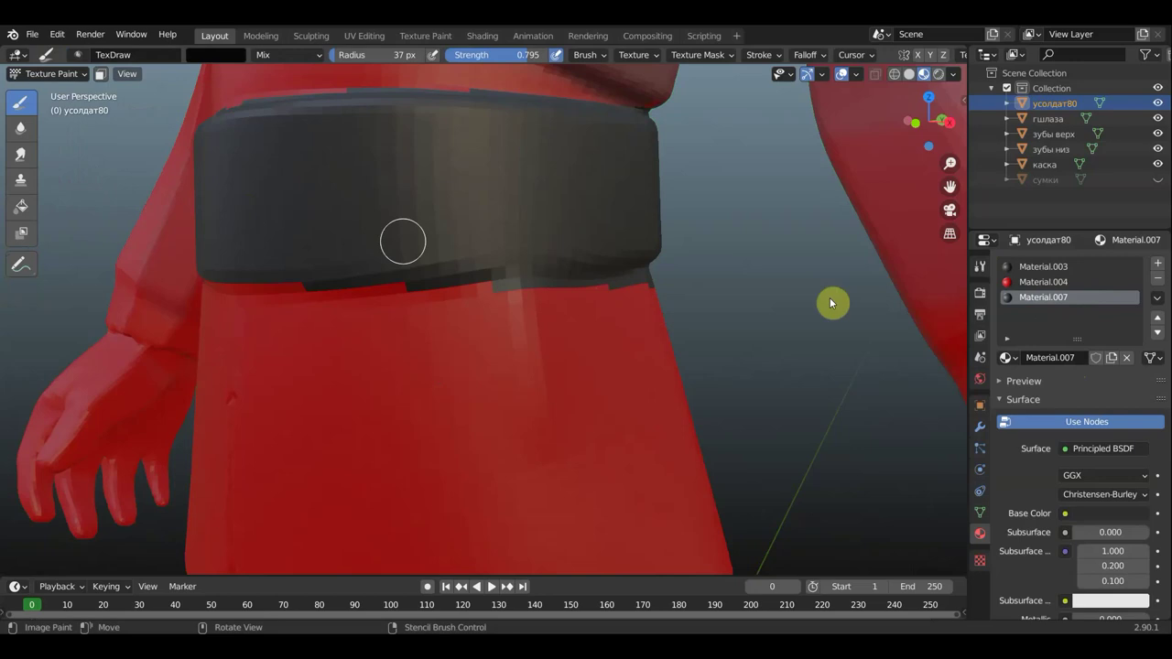
{"action": "left_click", "coordinate": [979, 265]}
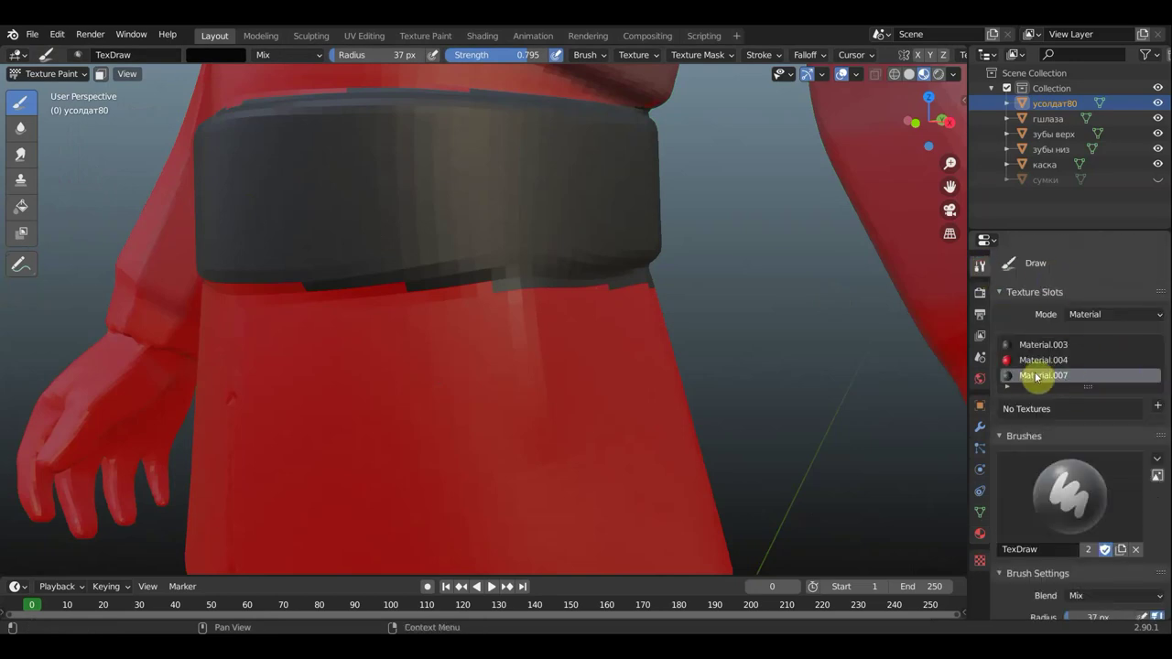
{"action": "left_click", "coordinate": [1158, 406]}
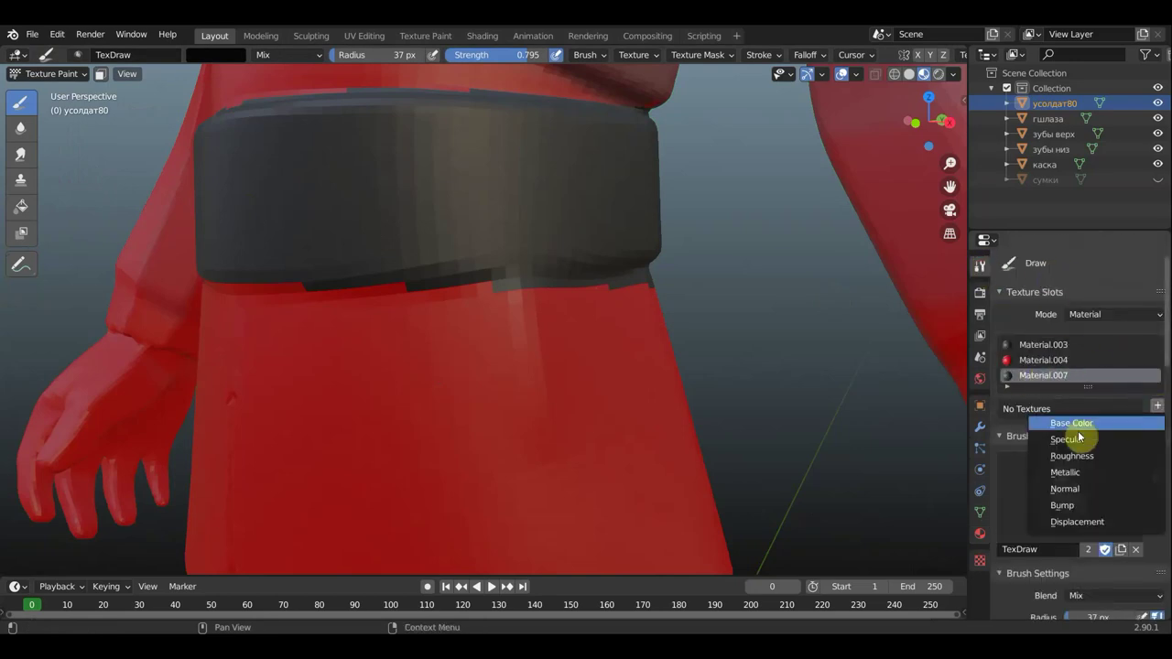
{"action": "left_click", "coordinate": [1078, 424]}
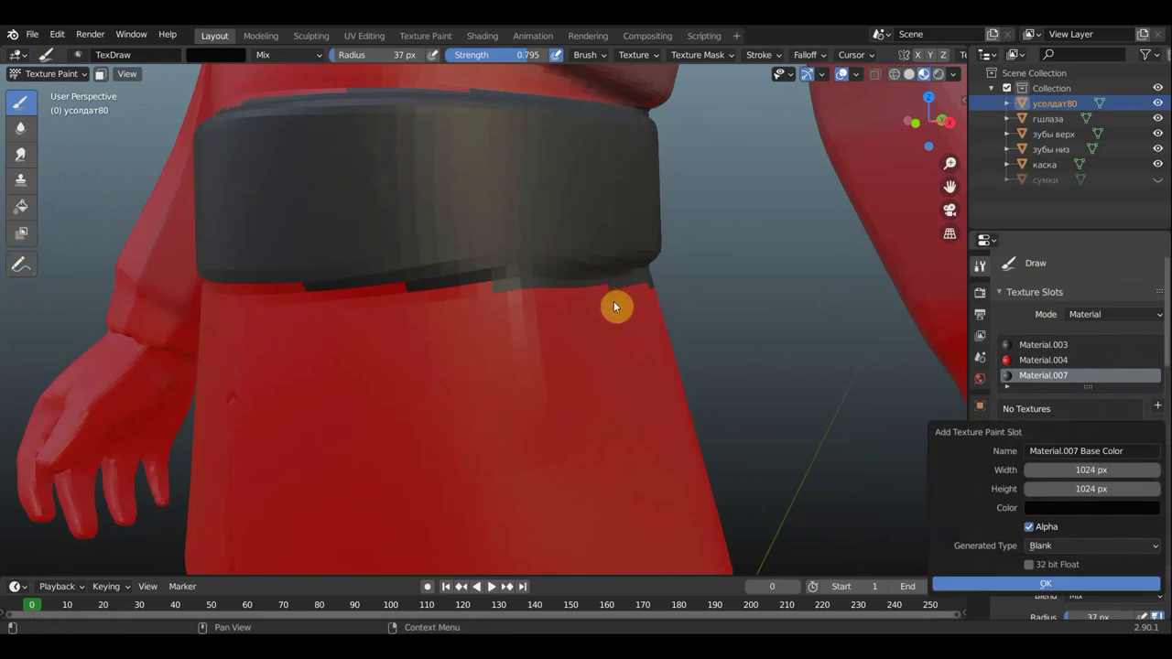
{"action": "left_click", "coordinate": [1039, 582]}
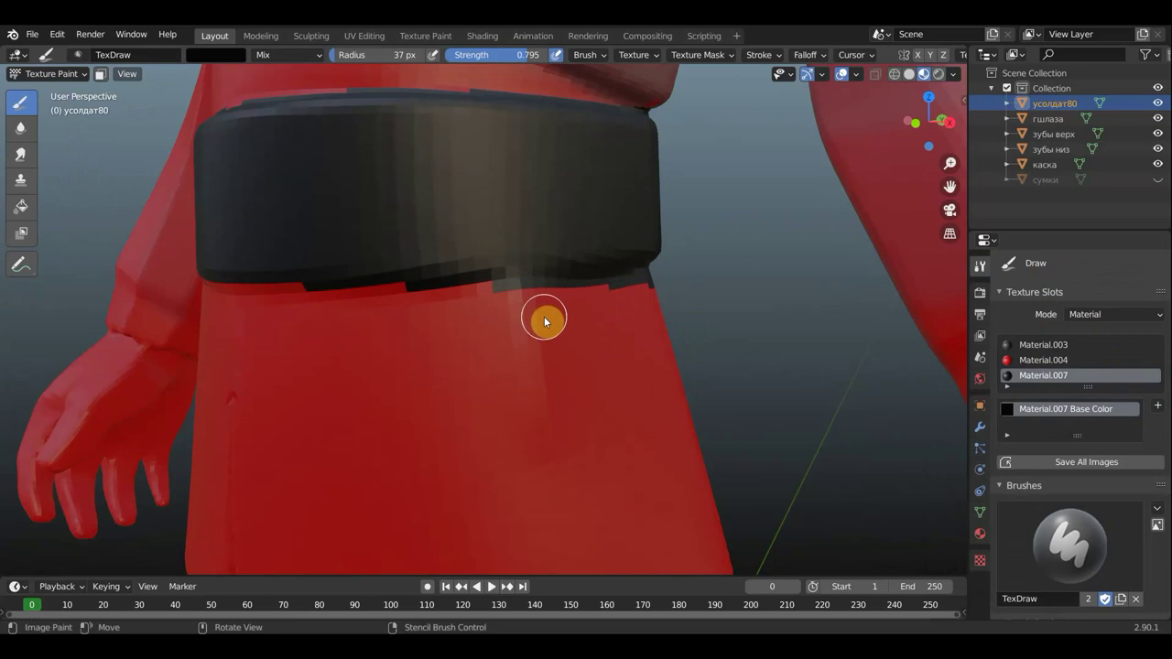
Sample the red uniform colour, paint the belt's lower edge, and deselect the belt faces.
{"action": "key", "text": "s"}
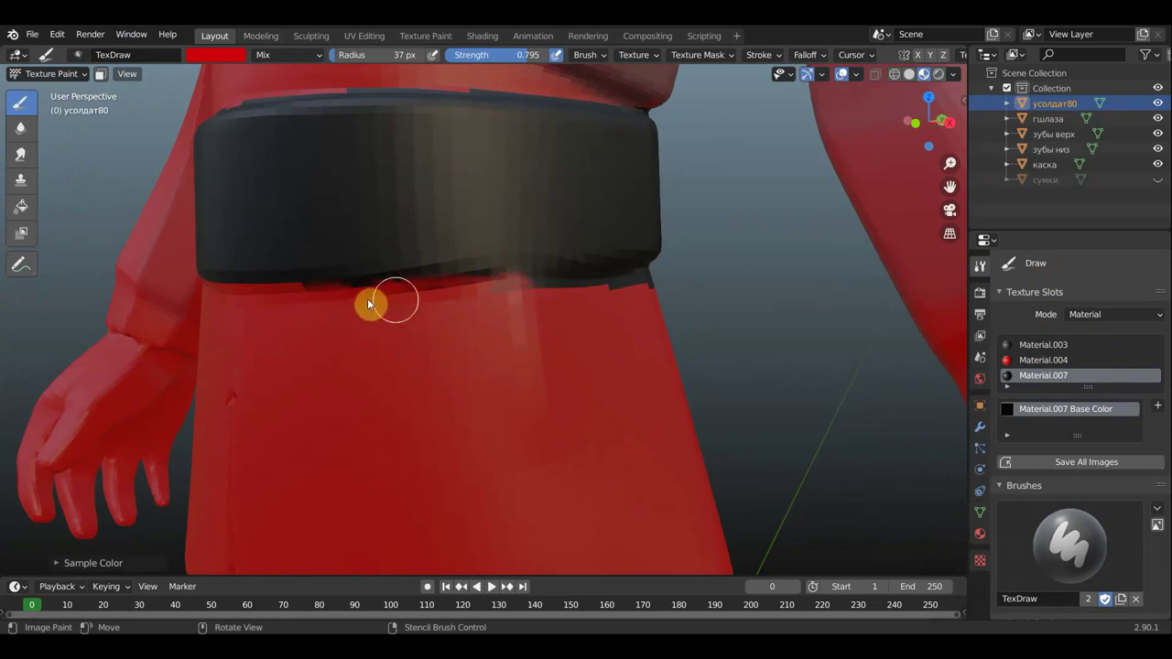
{"action": "left_click_drag", "start_coordinate": [308, 302], "coordinate": [625, 289]}
{"action": "left_click", "coordinate": [48, 73]}
{"action": "left_click", "coordinate": [53, 94]}
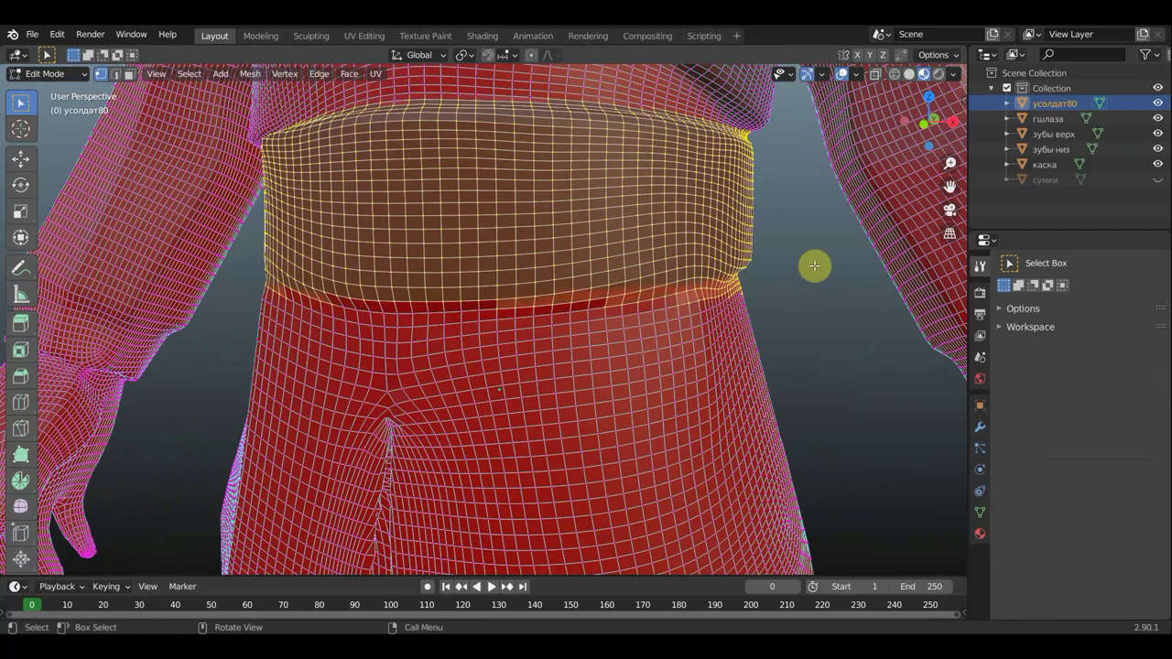
{"action": "left_click", "coordinate": [810, 272]}
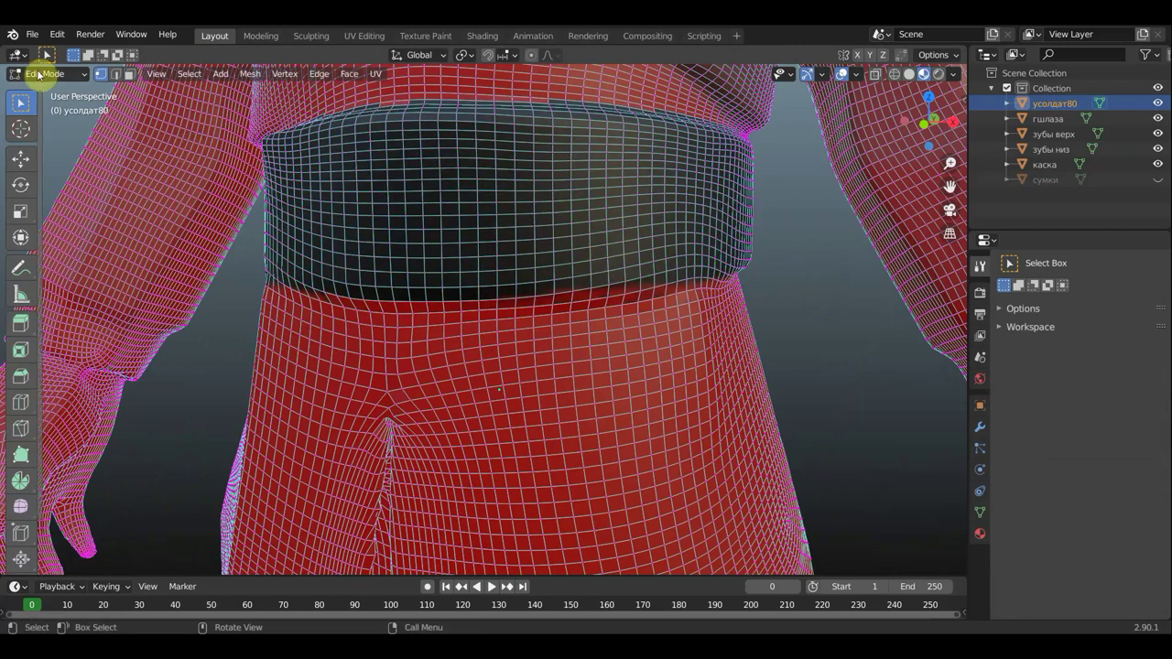
{"action": "left_click", "coordinate": [42, 74]}
{"action": "left_click", "coordinate": [57, 173]}
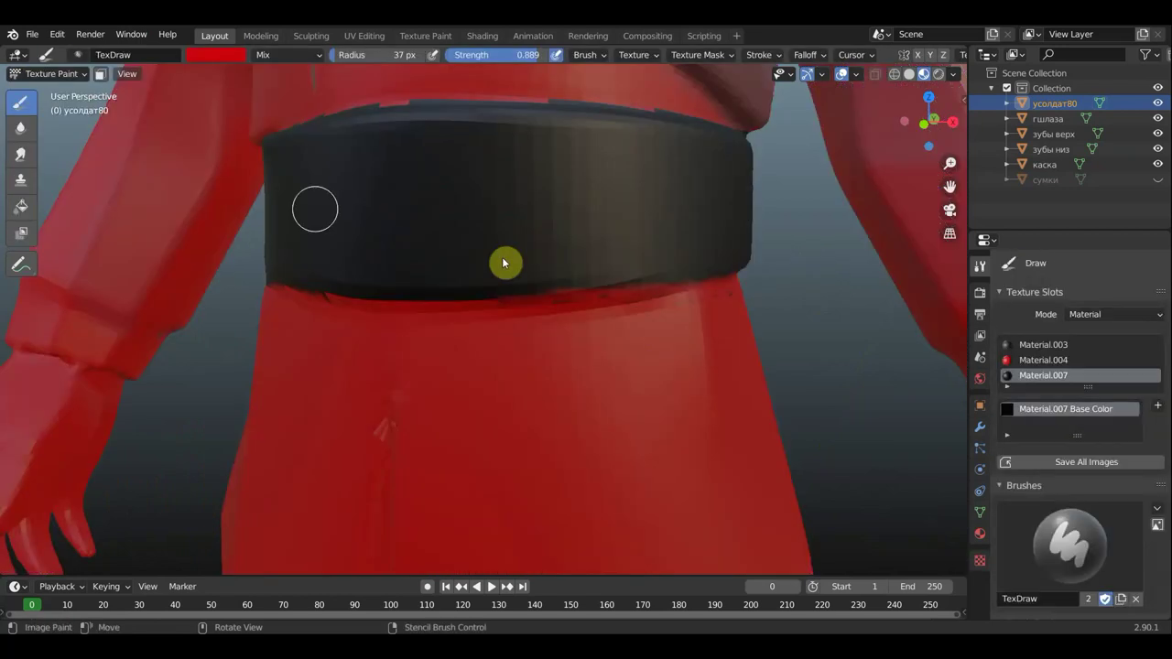
Touch up red along the belt's lower edge and cover the grey mark above it.
{"action": "mouse_move", "coordinate": [668, 322]}
{"action": "left_mouse_down"}
{"action": "mouse_move", "coordinate": [552, 324]}
{"action": "mouse_move", "coordinate": [645, 314]}
{"action": "left_mouse_up"}
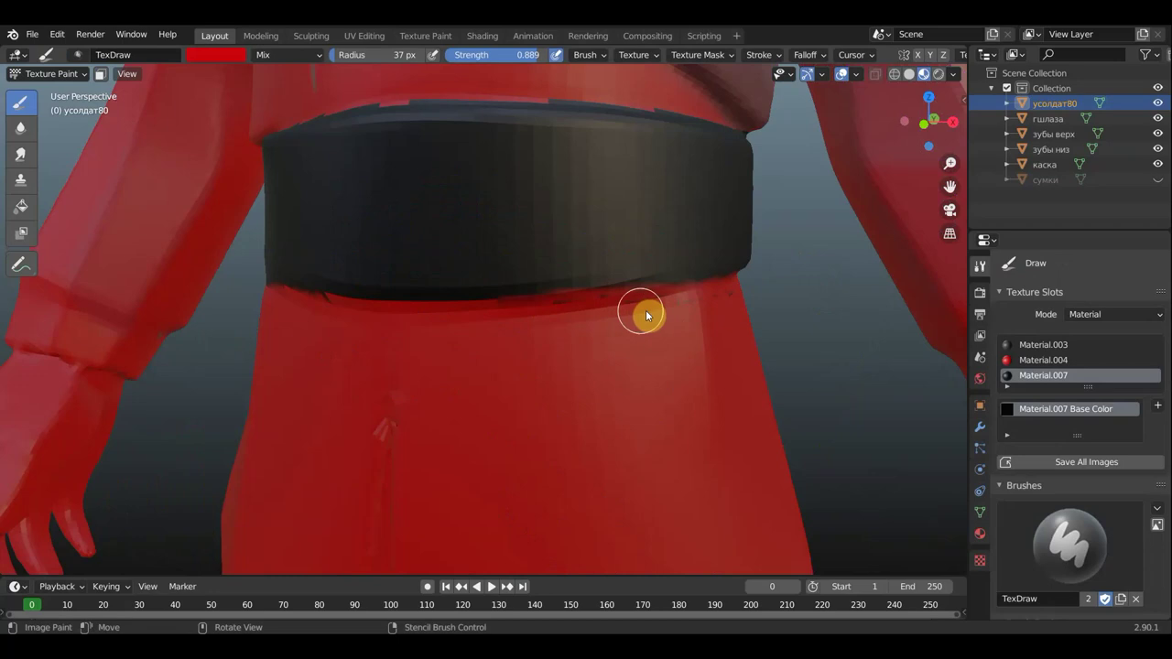
{"action": "mouse_move", "coordinate": [568, 316]}
{"action": "middle_mouse_down"}
{"action": "mouse_move", "coordinate": [627, 309]}
{"action": "mouse_move", "coordinate": [636, 293]}
{"action": "middle_mouse_up"}
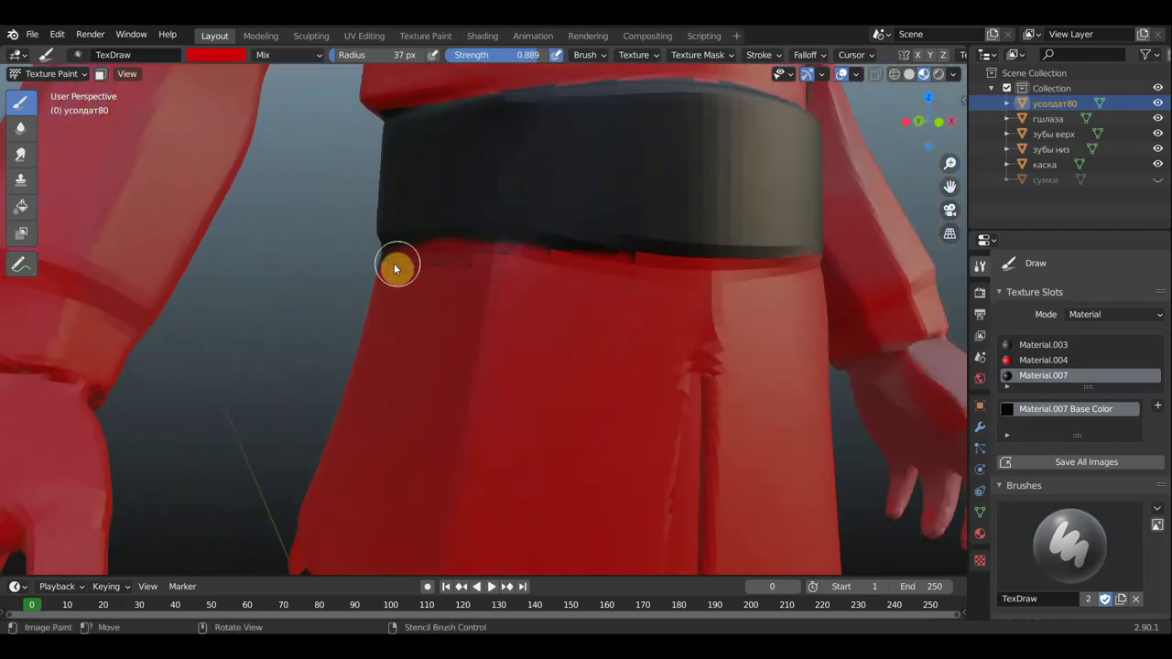
{"action": "mouse_move", "coordinate": [486, 271]}
{"action": "left_mouse_down"}
{"action": "mouse_move", "coordinate": [513, 269]}
{"action": "mouse_move", "coordinate": [500, 277]}
{"action": "left_mouse_up"}
{"action": "scroll", "coordinate": [413, 300], "scroll_direction": "down", "scroll_amount": 2}
{"action": "mouse_move", "coordinate": [414, 300]}
{"action": "middle_mouse_down"}
{"action": "mouse_move", "coordinate": [477, 235]}
{"action": "mouse_move", "coordinate": [473, 185]}
{"action": "middle_mouse_up"}
{"action": "mouse_move", "coordinate": [473, 185]}
{"action": "left_mouse_down"}
{"action": "mouse_move", "coordinate": [390, 198]}
{"action": "mouse_move", "coordinate": [555, 214]}
{"action": "left_mouse_up"}
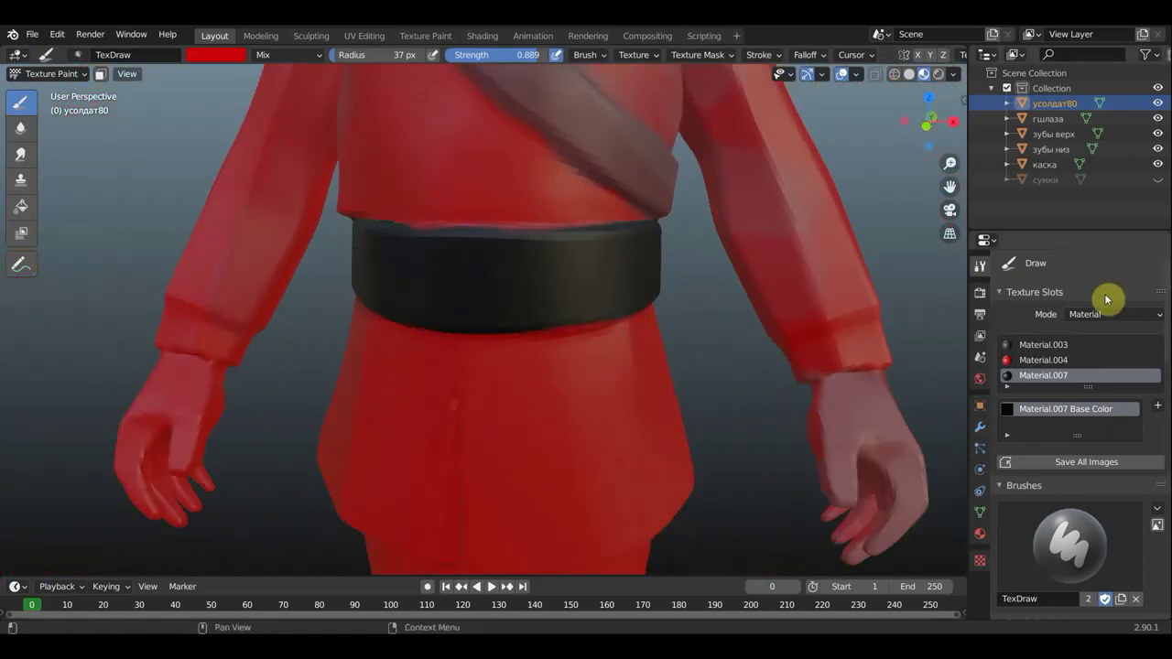
Remove the Material.007 slot so the belt reverts to the red uniform.
{"action": "left_click", "coordinate": [980, 534]}
{"action": "left_click", "coordinate": [1158, 280]}
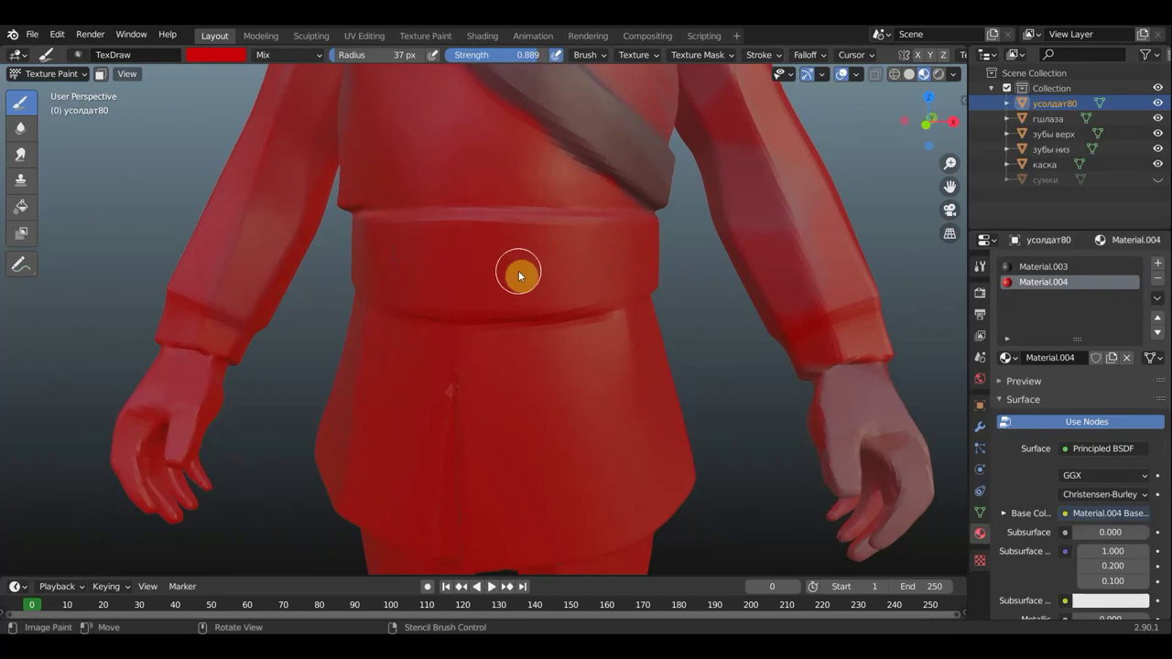
{"action": "scroll", "coordinate": [517, 272], "scroll_direction": "down", "scroll_amount": 1}
Set the brush to a dark brown-grey (value 0.123) and paint it across the belt.
{"action": "left_click", "coordinate": [219, 55]}
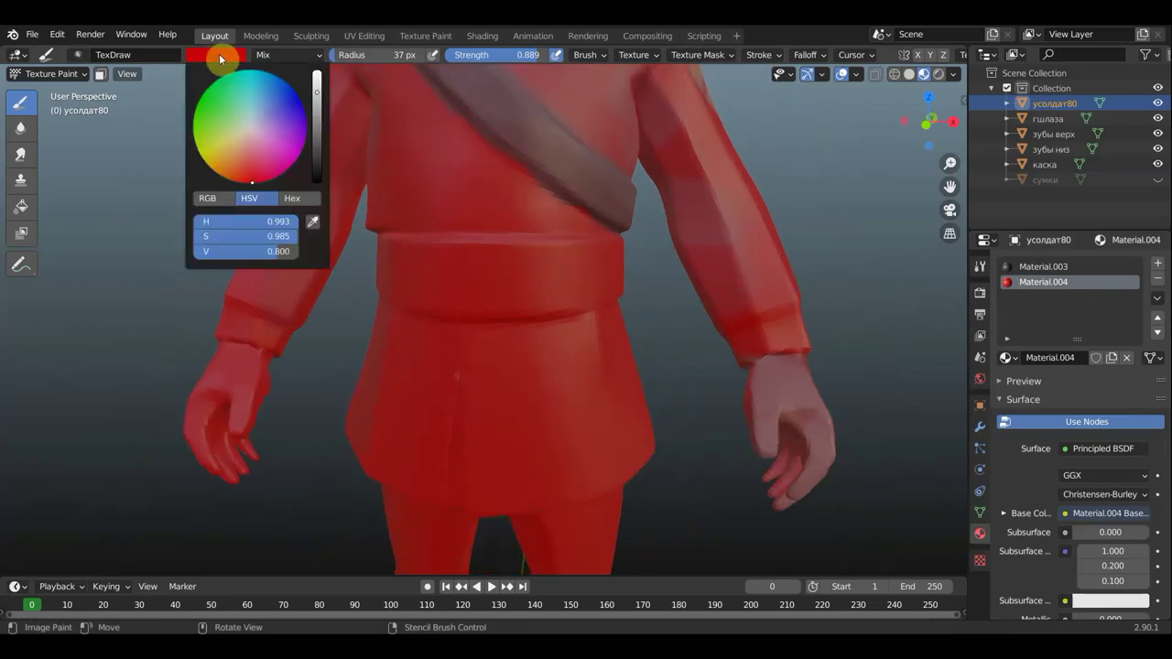
{"action": "left_click", "coordinate": [251, 129]}
{"action": "left_click_drag", "start_coordinate": [274, 250], "coordinate": [210, 251]}
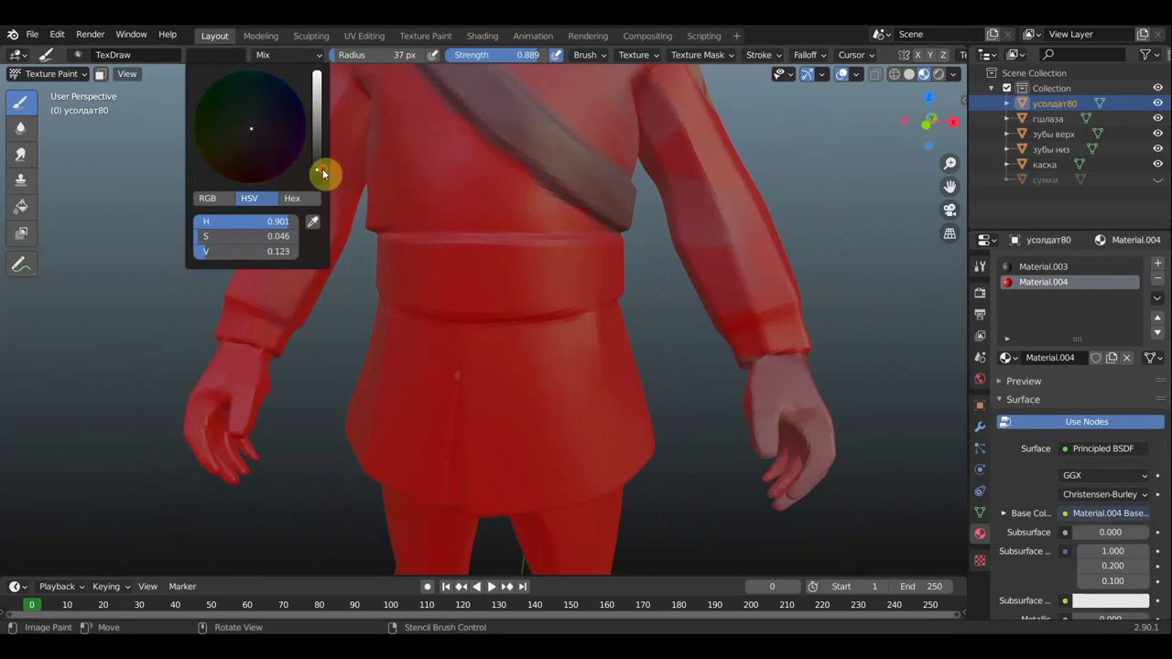
{"action": "mouse_move", "coordinate": [499, 268]}
{"action": "left_mouse_down"}
{"action": "mouse_move", "coordinate": [457, 265]}
{"action": "mouse_move", "coordinate": [596, 264]}
{"action": "mouse_move", "coordinate": [387, 259]}
{"action": "mouse_move", "coordinate": [467, 266]}
{"action": "left_mouse_up"}
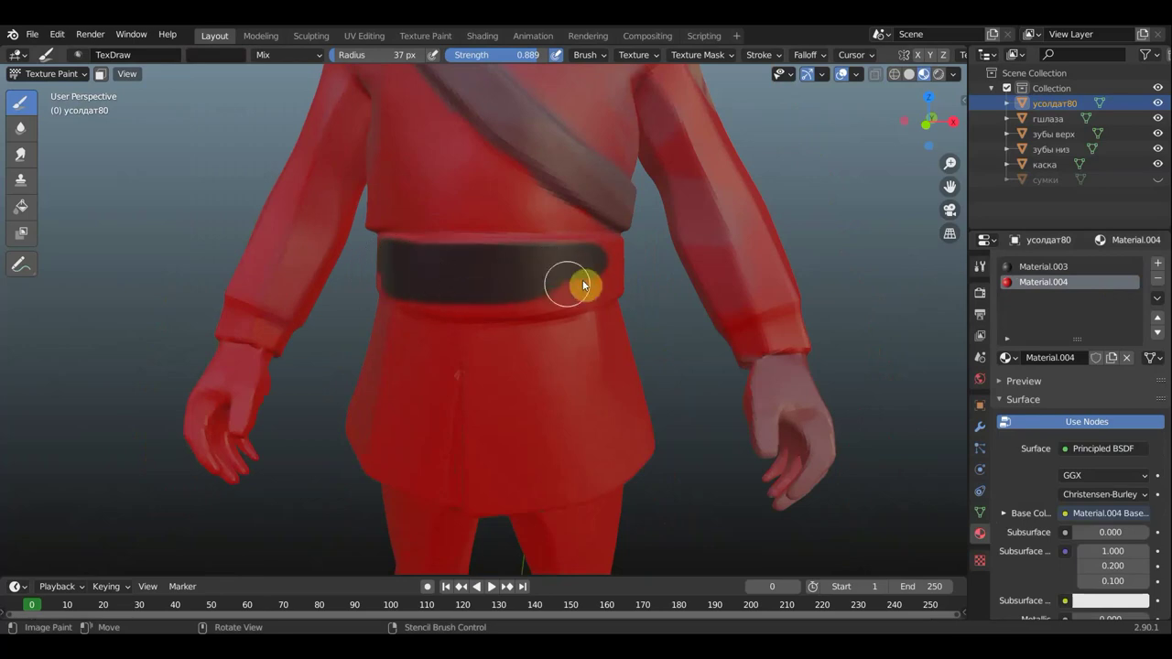
Extend the dark belt paint along its lower edge out to the right end.
{"action": "mouse_move", "coordinate": [583, 284]}
{"action": "left_mouse_down"}
{"action": "mouse_move", "coordinate": [518, 303]}
{"action": "mouse_move", "coordinate": [427, 303]}
{"action": "left_mouse_up"}
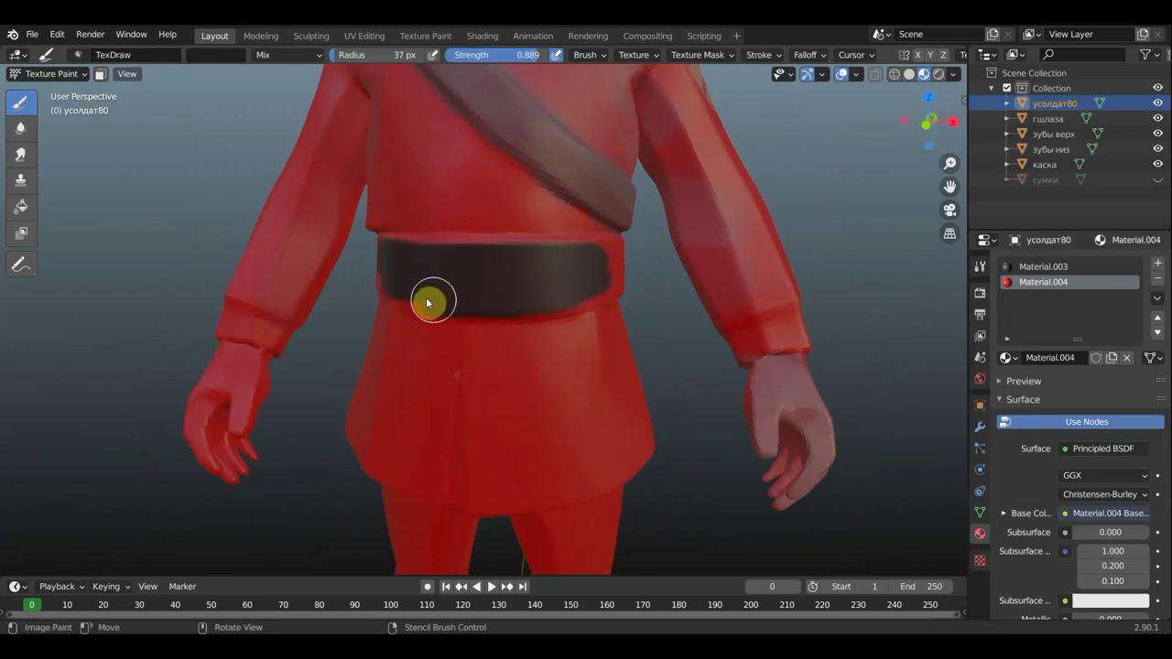
{"action": "scroll", "coordinate": [537, 297], "scroll_direction": "up", "scroll_amount": 5}
{"action": "middle_click_drag", "start_coordinate": [525, 292], "coordinate": [376, 264]}
{"action": "left_click_drag", "start_coordinate": [530, 248], "coordinate": [666, 242]}
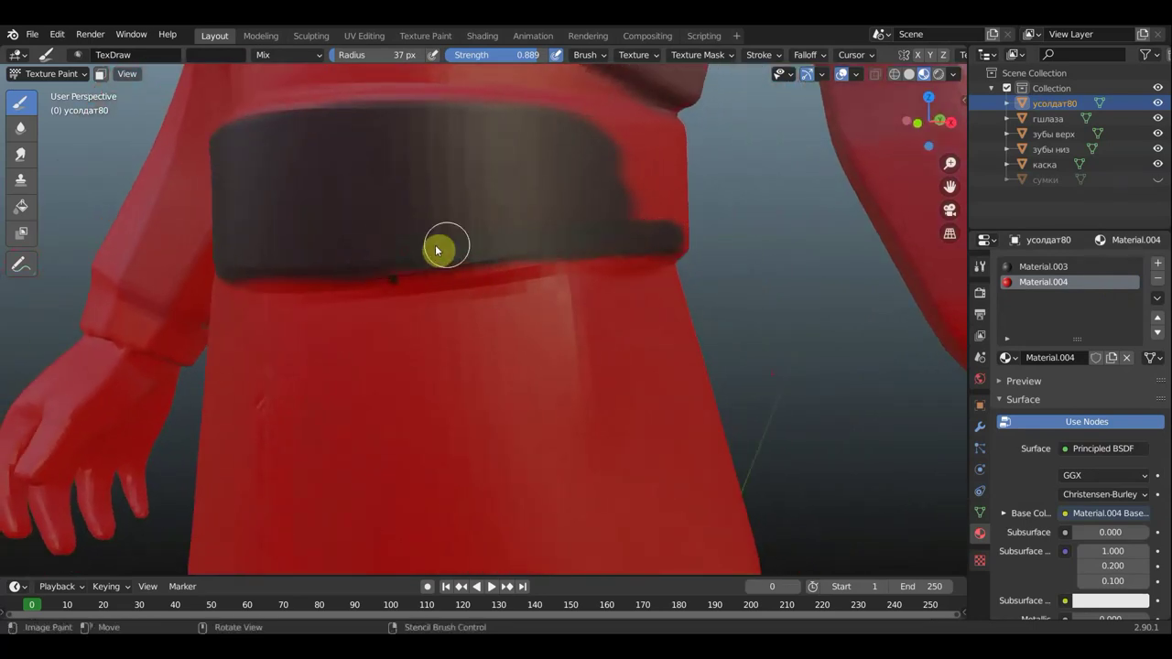
{"action": "middle_click_drag", "start_coordinate": [381, 274], "coordinate": [539, 274]}
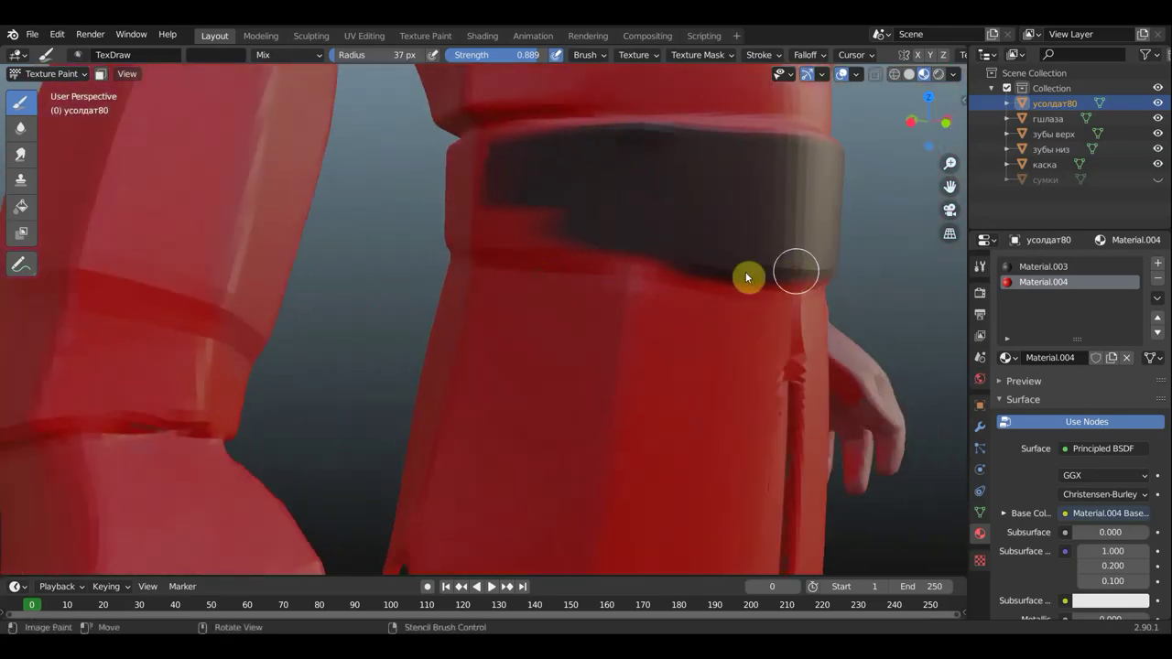
{"action": "mouse_move", "coordinate": [746, 276]}
{"action": "left_mouse_down"}
{"action": "mouse_move", "coordinate": [515, 235]}
{"action": "mouse_move", "coordinate": [605, 225]}
{"action": "mouse_move", "coordinate": [500, 216]}
{"action": "mouse_move", "coordinate": [565, 193]}
{"action": "mouse_move", "coordinate": [497, 155]}
{"action": "mouse_move", "coordinate": [622, 144]}
{"action": "mouse_move", "coordinate": [510, 139]}
{"action": "mouse_move", "coordinate": [602, 131]}
{"action": "mouse_move", "coordinate": [821, 152]}
{"action": "left_mouse_up"}
Darken the leftover red and pink stripes along the belt's top edge and right end.
{"action": "middle_click_drag", "start_coordinate": [821, 152], "coordinate": [669, 223]}
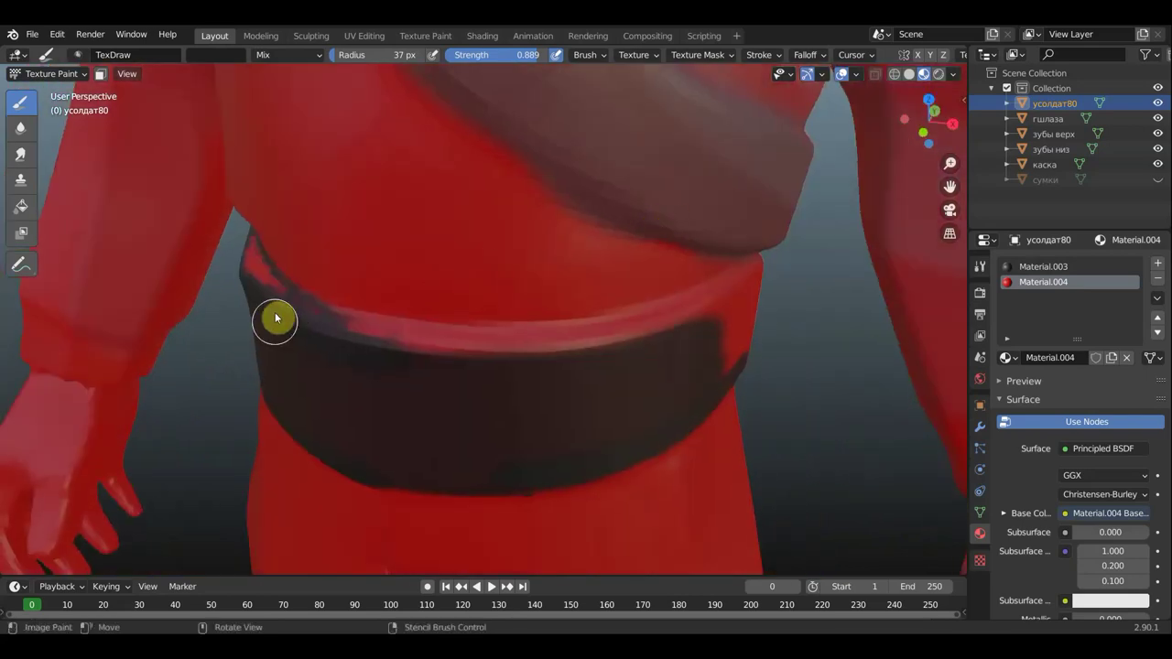
{"action": "left_click_drag", "start_coordinate": [282, 307], "coordinate": [392, 346]}
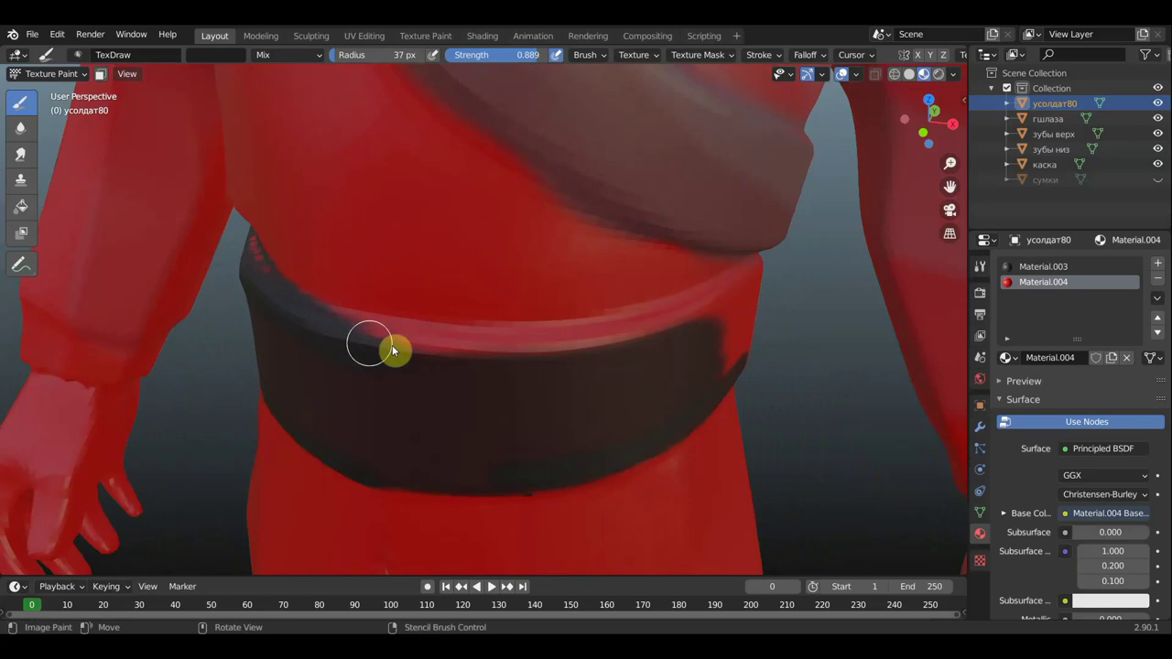
{"action": "left_click_drag", "start_coordinate": [506, 357], "coordinate": [627, 333]}
{"action": "mouse_move", "coordinate": [699, 308]}
{"action": "left_mouse_down"}
{"action": "mouse_move", "coordinate": [630, 338]}
{"action": "mouse_move", "coordinate": [483, 360]}
{"action": "mouse_move", "coordinate": [564, 350]}
{"action": "mouse_move", "coordinate": [470, 346]}
{"action": "left_mouse_up"}
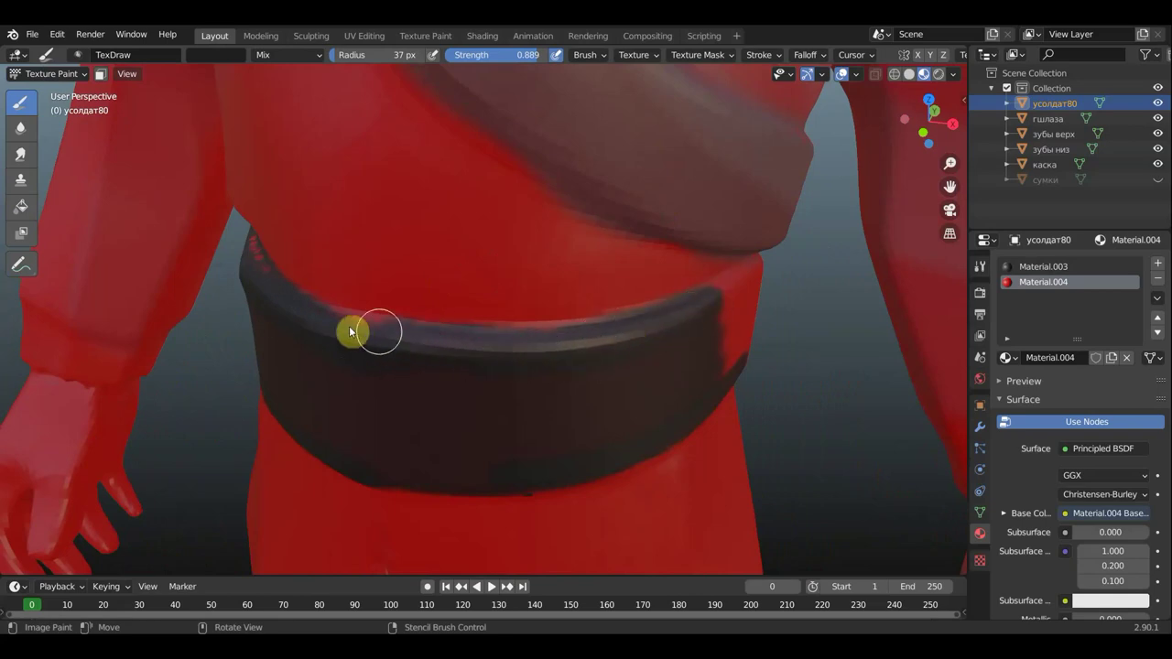
Finish the belt's top edge, then sample the uniform red as the brush colour.
{"action": "scroll", "coordinate": [293, 314], "scroll_direction": "down", "scroll_amount": 4}
{"action": "middle_click_drag", "start_coordinate": [340, 314], "coordinate": [473, 329]}
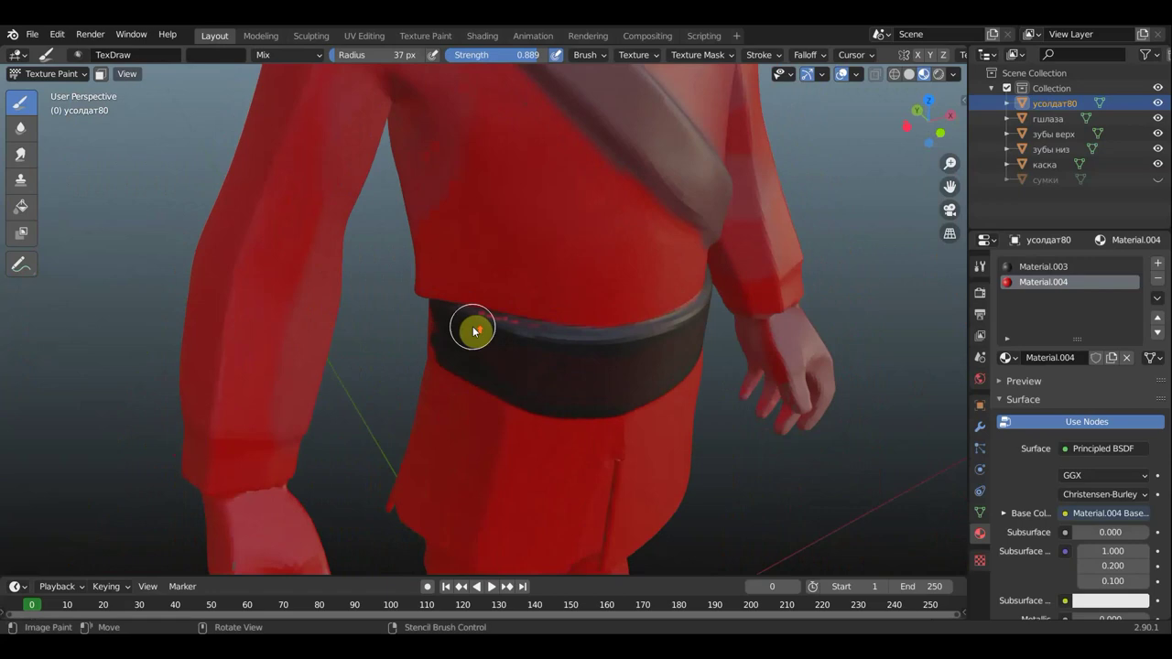
{"action": "scroll", "coordinate": [474, 330], "scroll_direction": "up", "scroll_amount": 2}
{"action": "left_click_drag", "start_coordinate": [518, 341], "coordinate": [680, 354]}
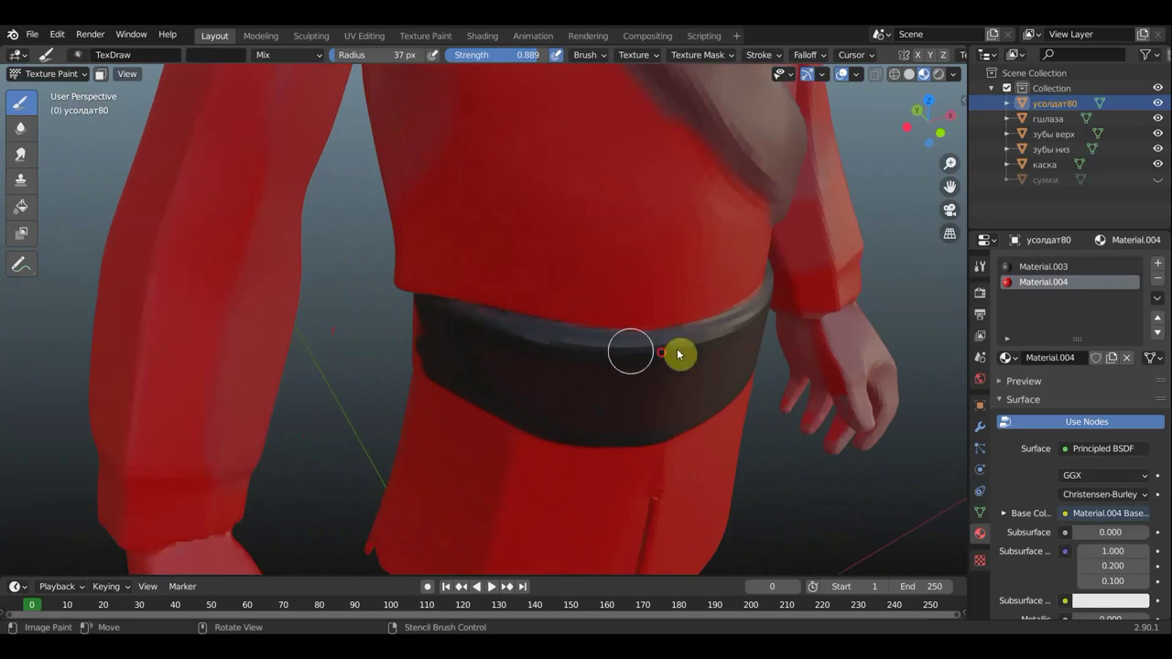
{"action": "mouse_move", "coordinate": [630, 333]}
{"action": "middle_mouse_down"}
{"action": "mouse_move", "coordinate": [579, 321]}
{"action": "mouse_move", "coordinate": [581, 306]}
{"action": "middle_mouse_up"}
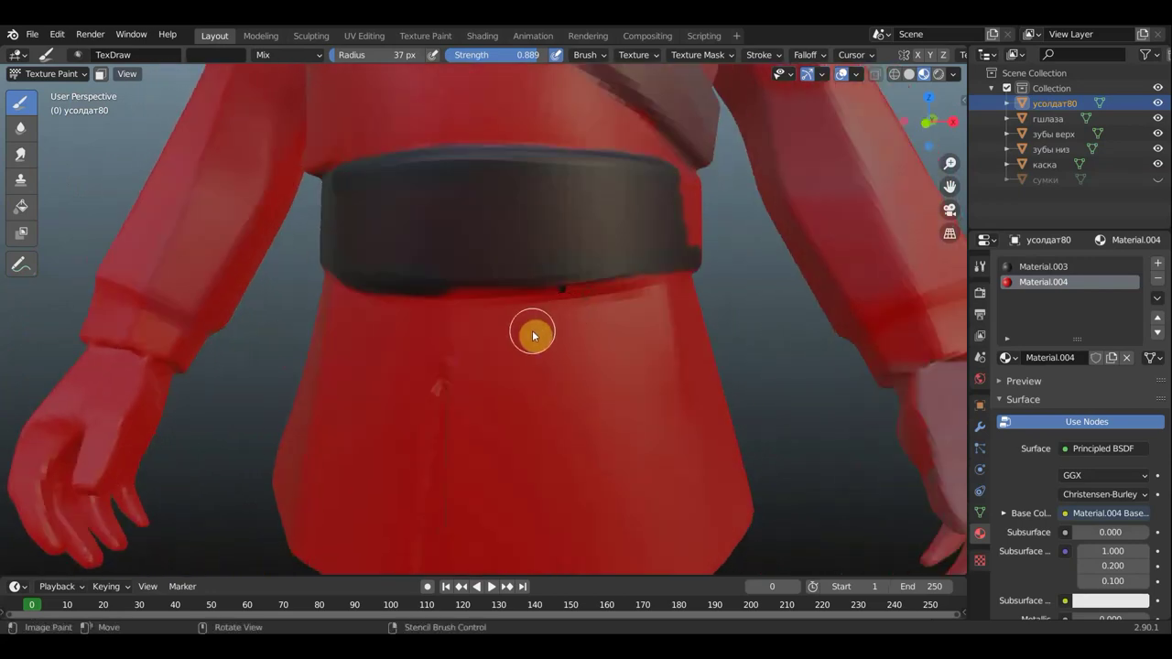
{"action": "key", "text": "s"}
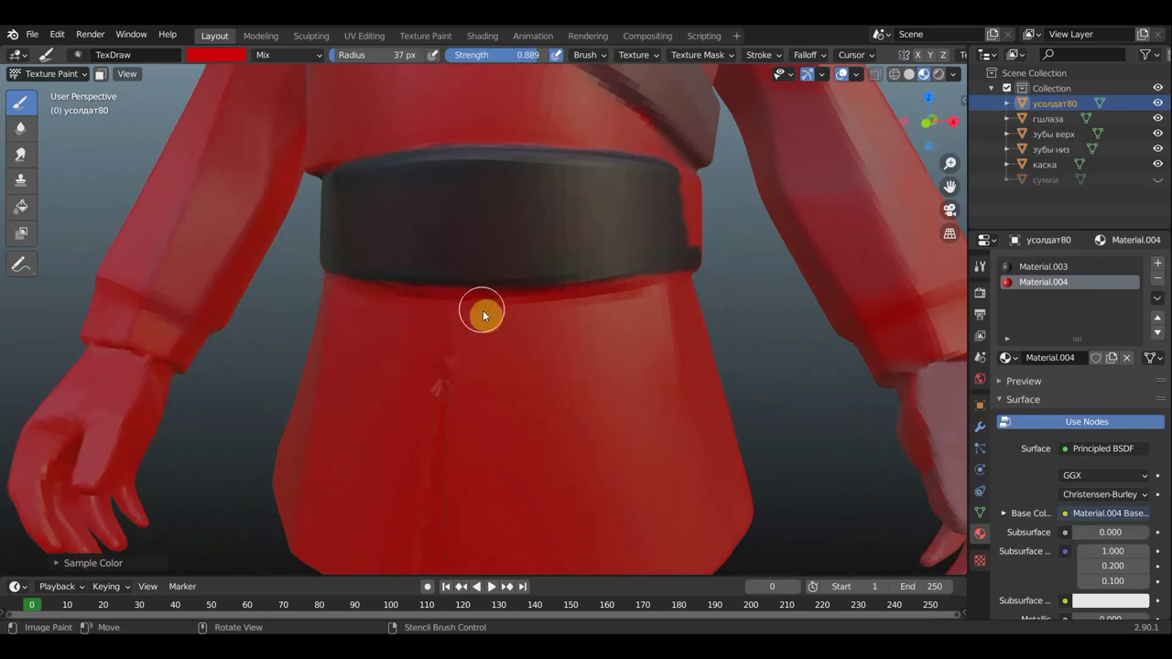
{"action": "scroll", "coordinate": [649, 314], "scroll_direction": "down", "scroll_amount": 3}
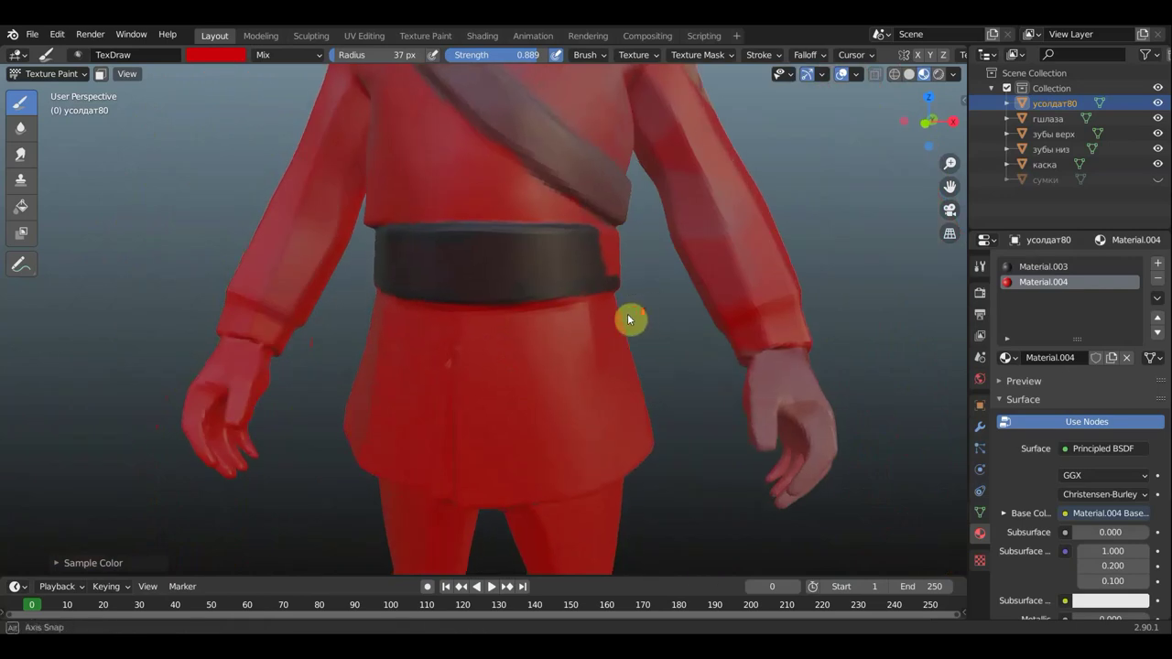
{"action": "scroll", "coordinate": [627, 317], "scroll_direction": "down", "scroll_amount": 3}
{"action": "mouse_move", "coordinate": [706, 322]}
{"action": "middle_mouse_down"}
{"action": "mouse_move", "coordinate": [737, 325]}
{"action": "mouse_move", "coordinate": [785, 283]}
{"action": "middle_mouse_up"}
{"action": "scroll", "coordinate": [641, 293], "scroll_direction": "up", "scroll_amount": 2}
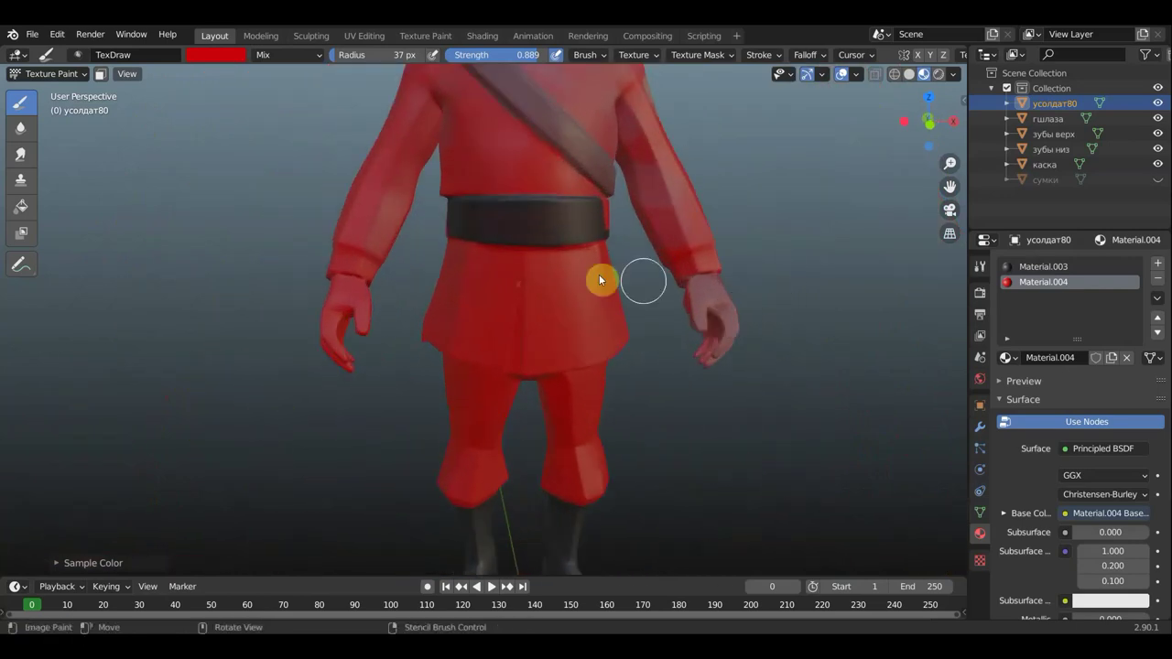
{"action": "mouse_move", "coordinate": [631, 288]}
{"action": "middle_mouse_down", "text": "shift"}
{"action": "mouse_move", "coordinate": [640, 377]}
{"action": "mouse_move", "coordinate": [616, 356]}
{"action": "middle_mouse_up", "text": "shift"}
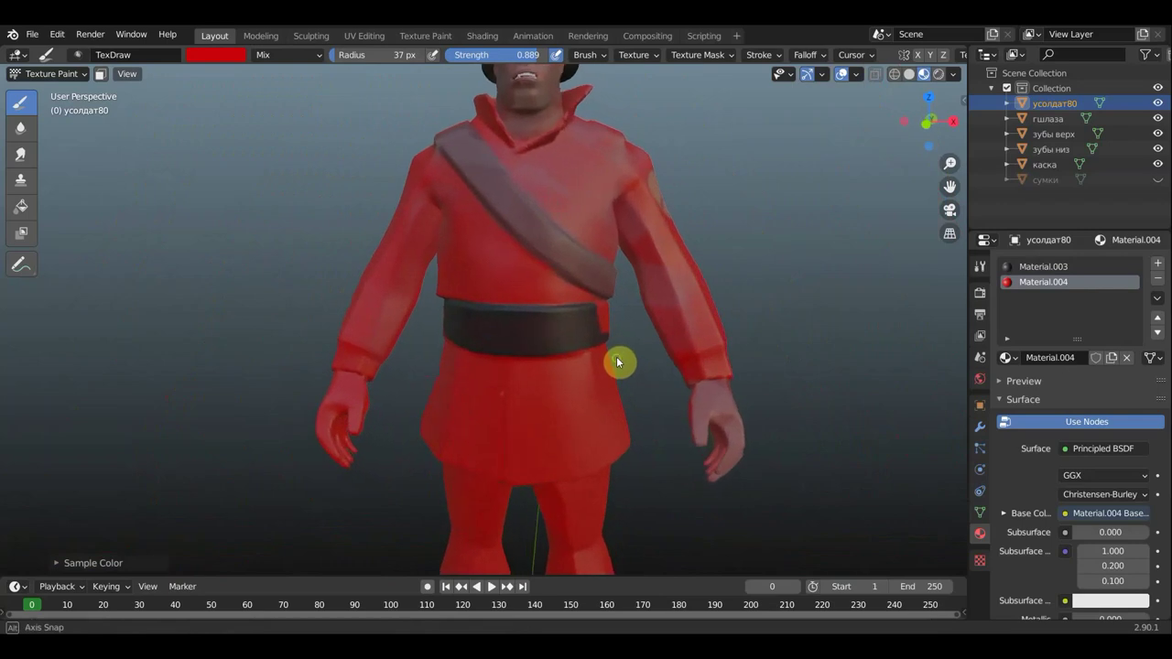
{"action": "scroll", "coordinate": [479, 280], "scroll_direction": "down", "scroll_amount": 3}
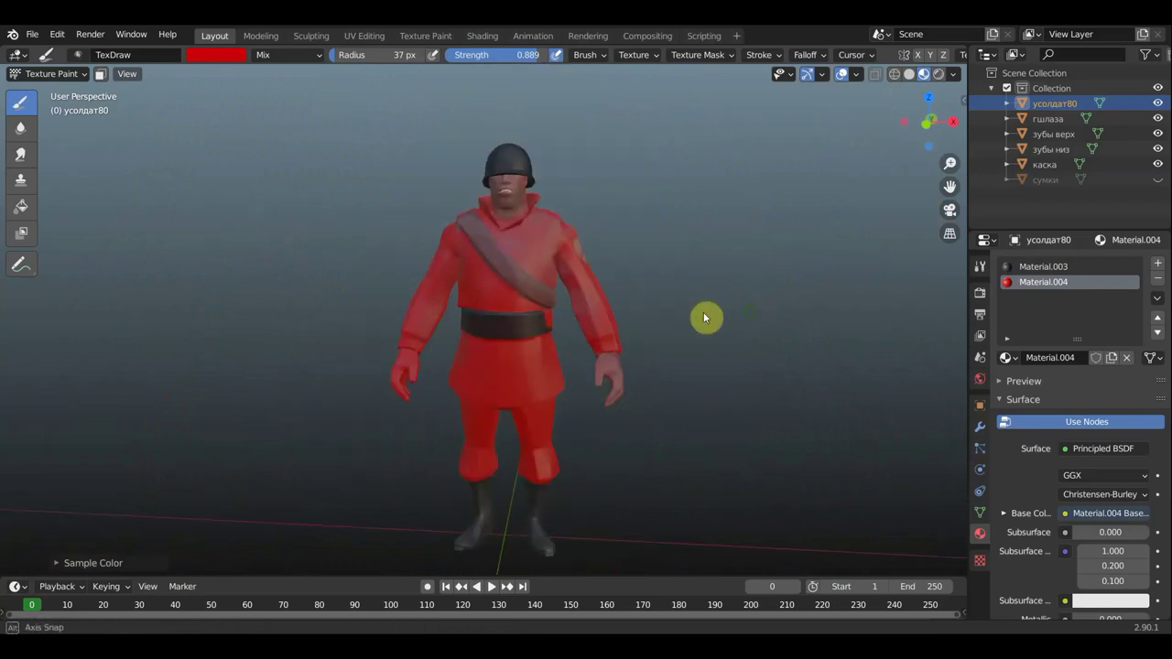